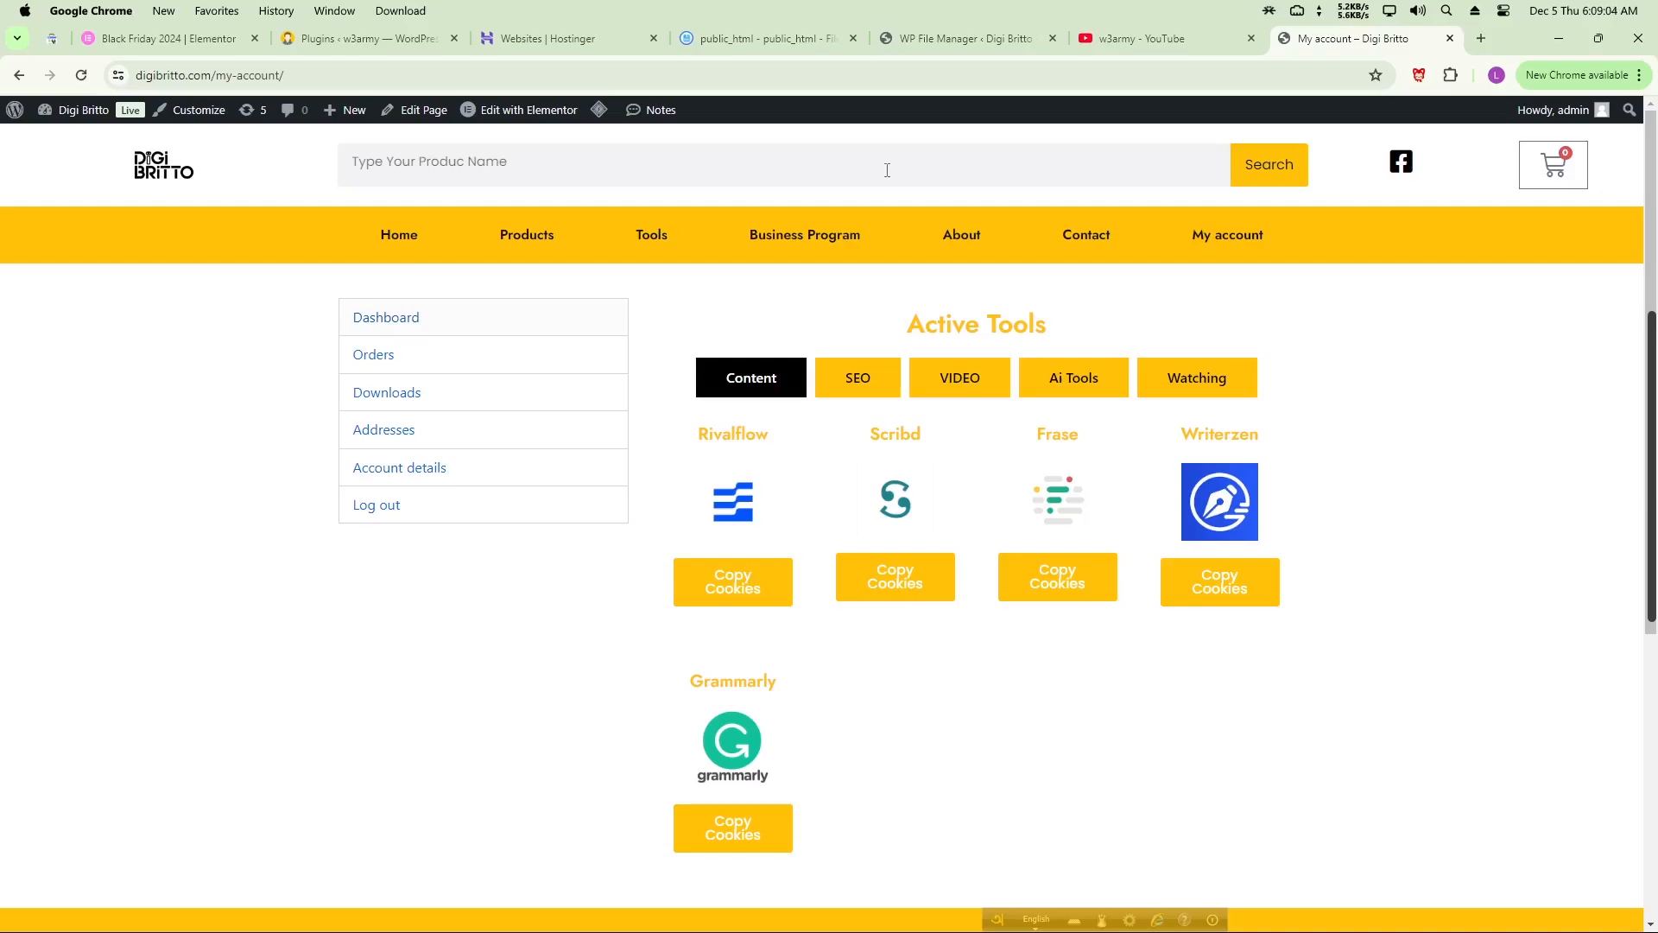
- Log out of the Digi Britto account and log back in with the saved credentials
left_click(828, 4)
left_click(390, 516)
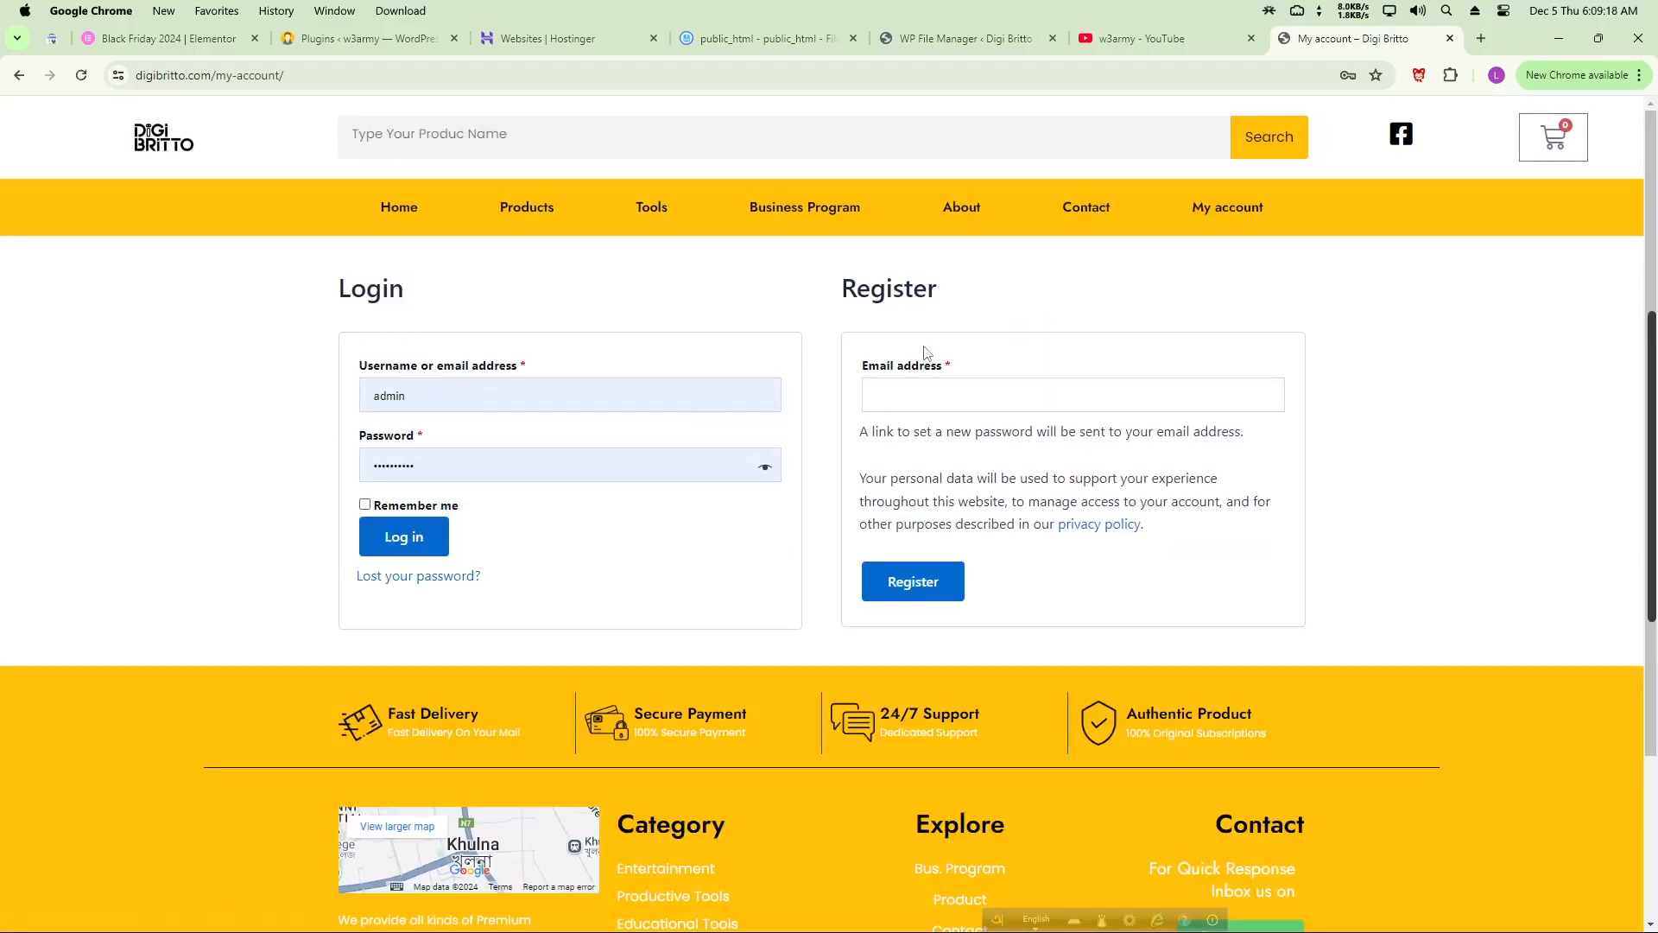
left_click(411, 551)
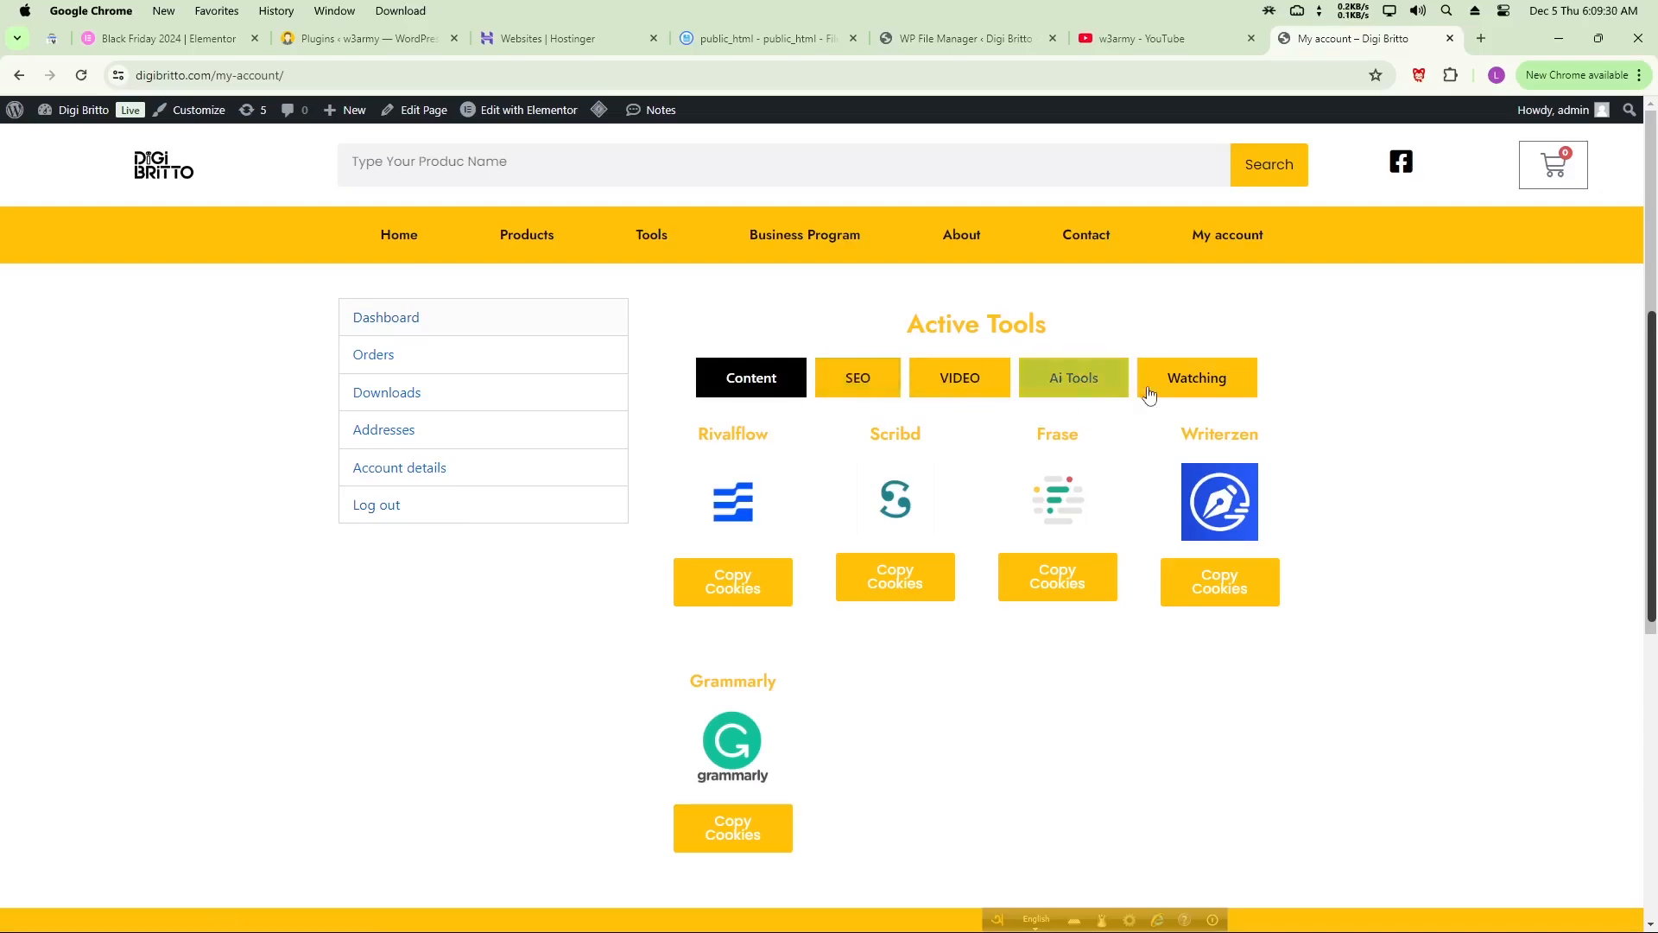
- Review the SEO, VIDEO, Ai Tools and Watching categories under Active Tools, and return to Content
left_click(853, 382)
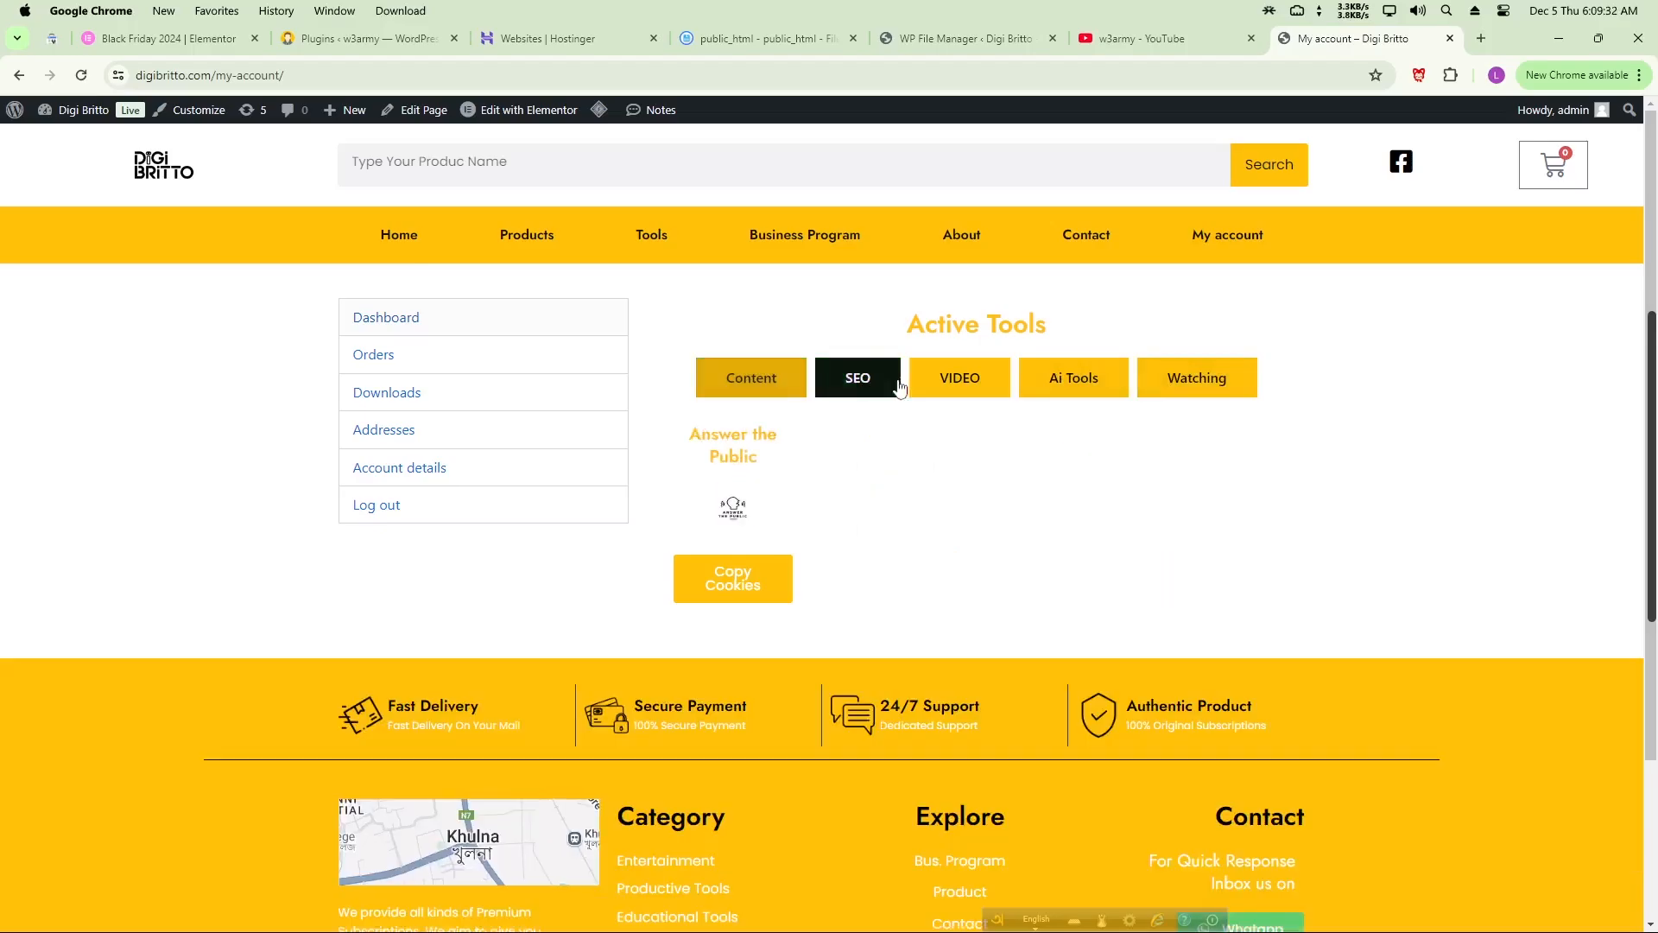
left_click(950, 393)
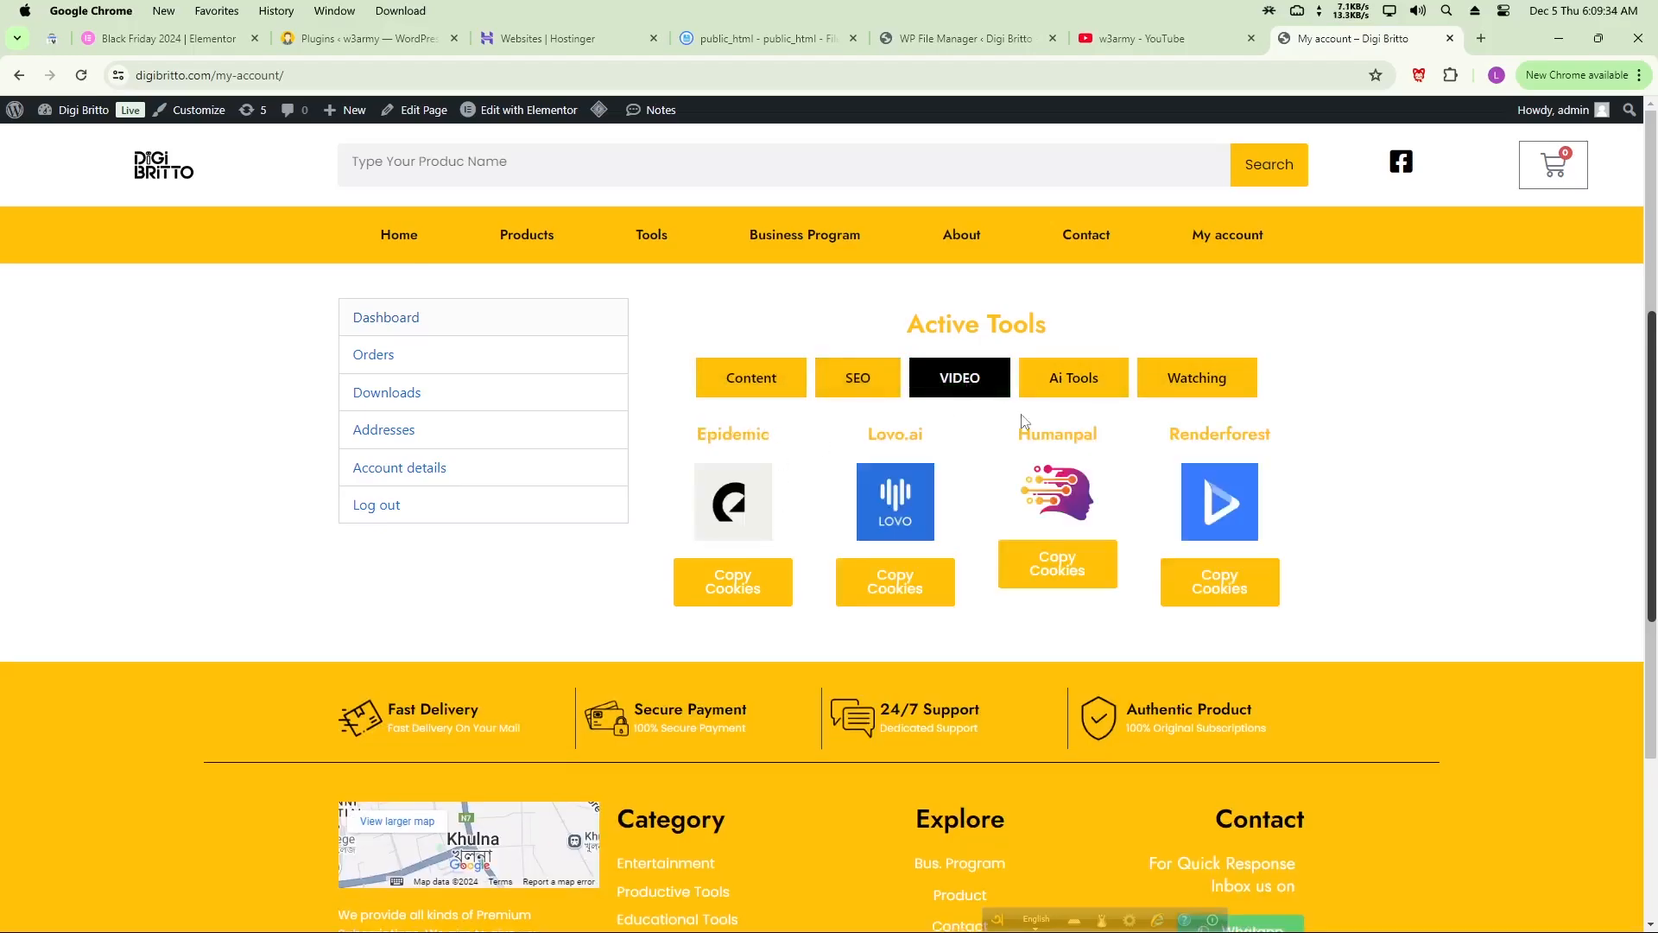
left_click(1084, 382)
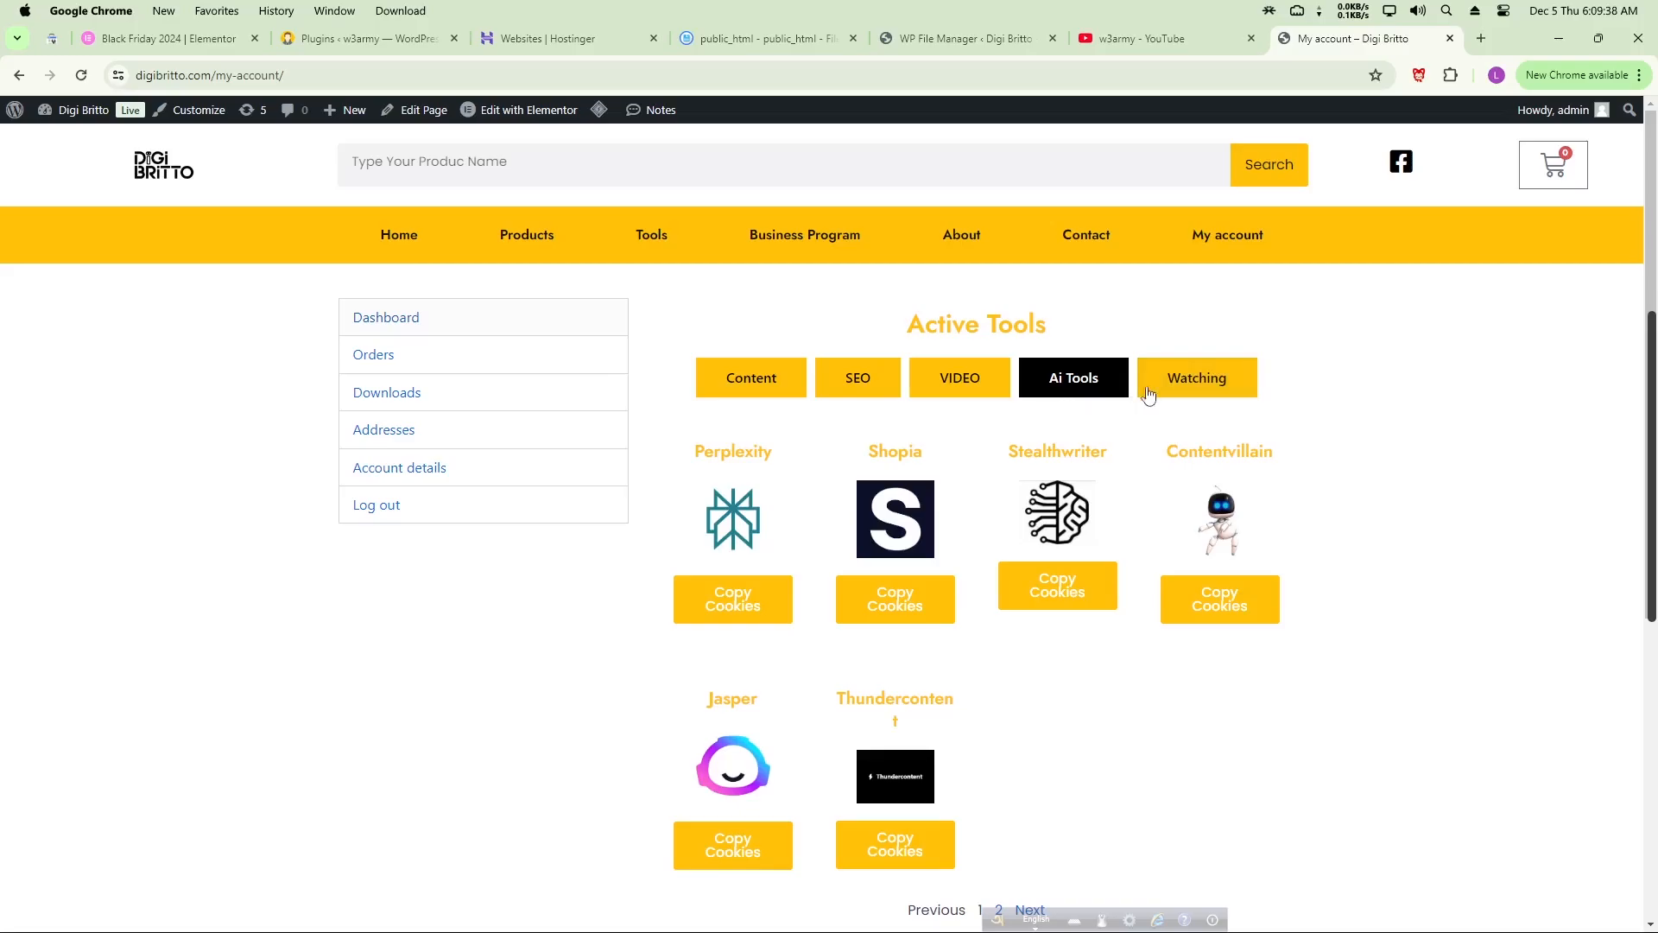
left_click(1179, 390)
left_click(776, 382)
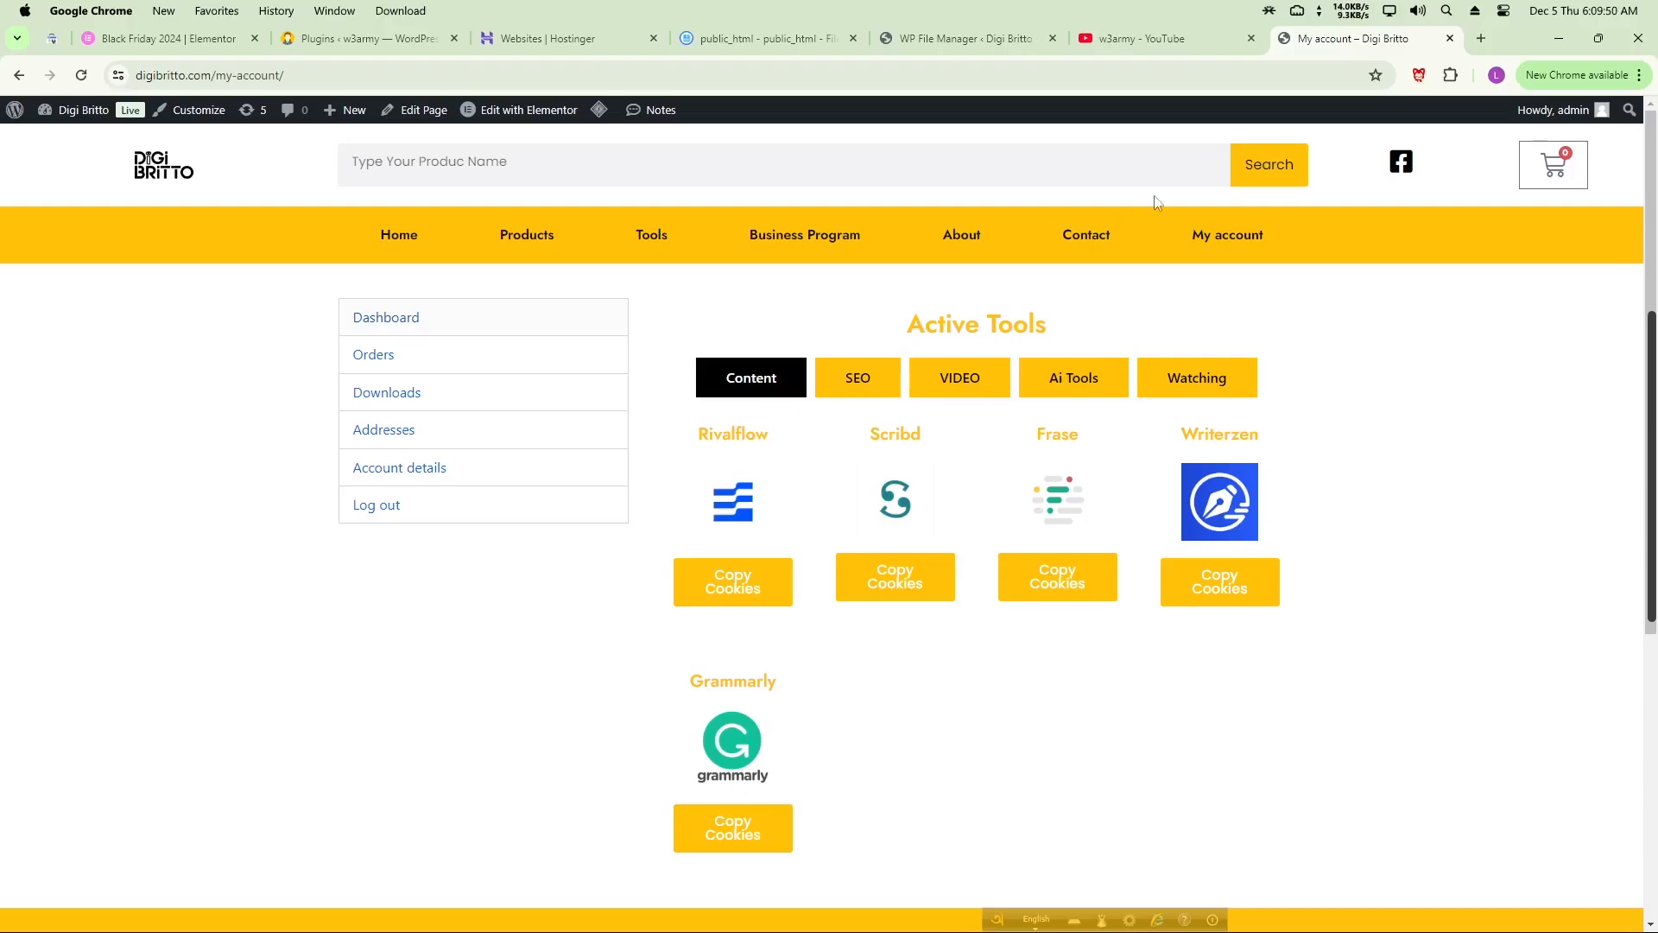
- Switch to the w3army YouTube channel and look through its latest videos
left_click(1142, 43)
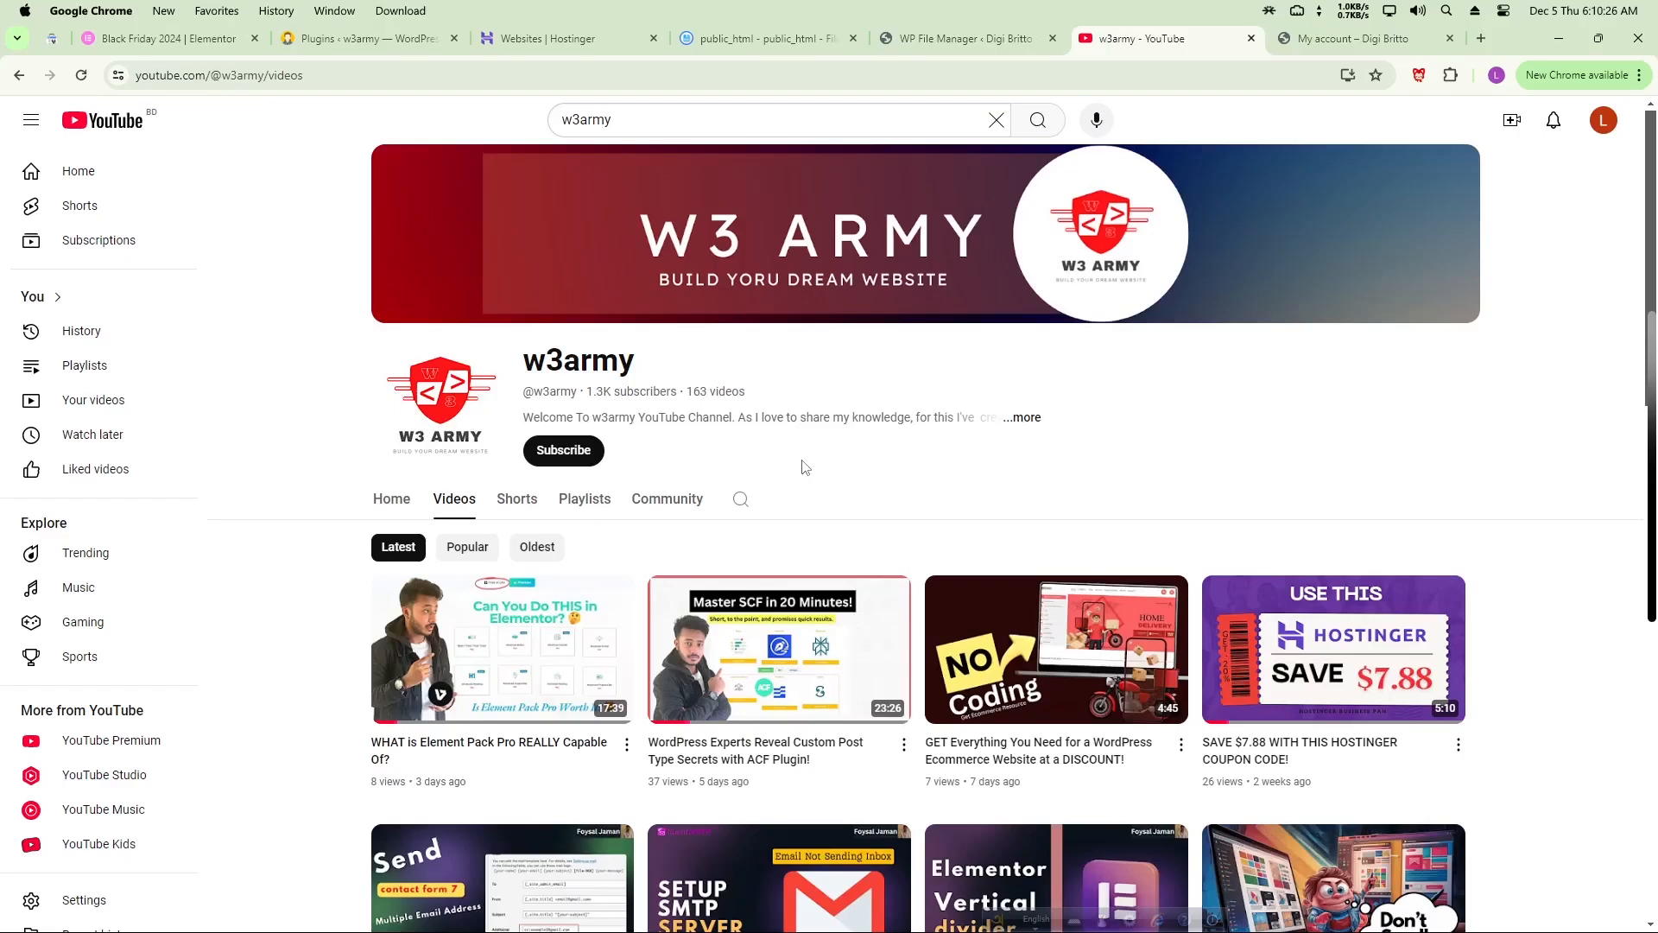
mouse_move(791, 650)
scroll(1027, 453, "down", 5)
scroll(1027, 509, "up", 2)
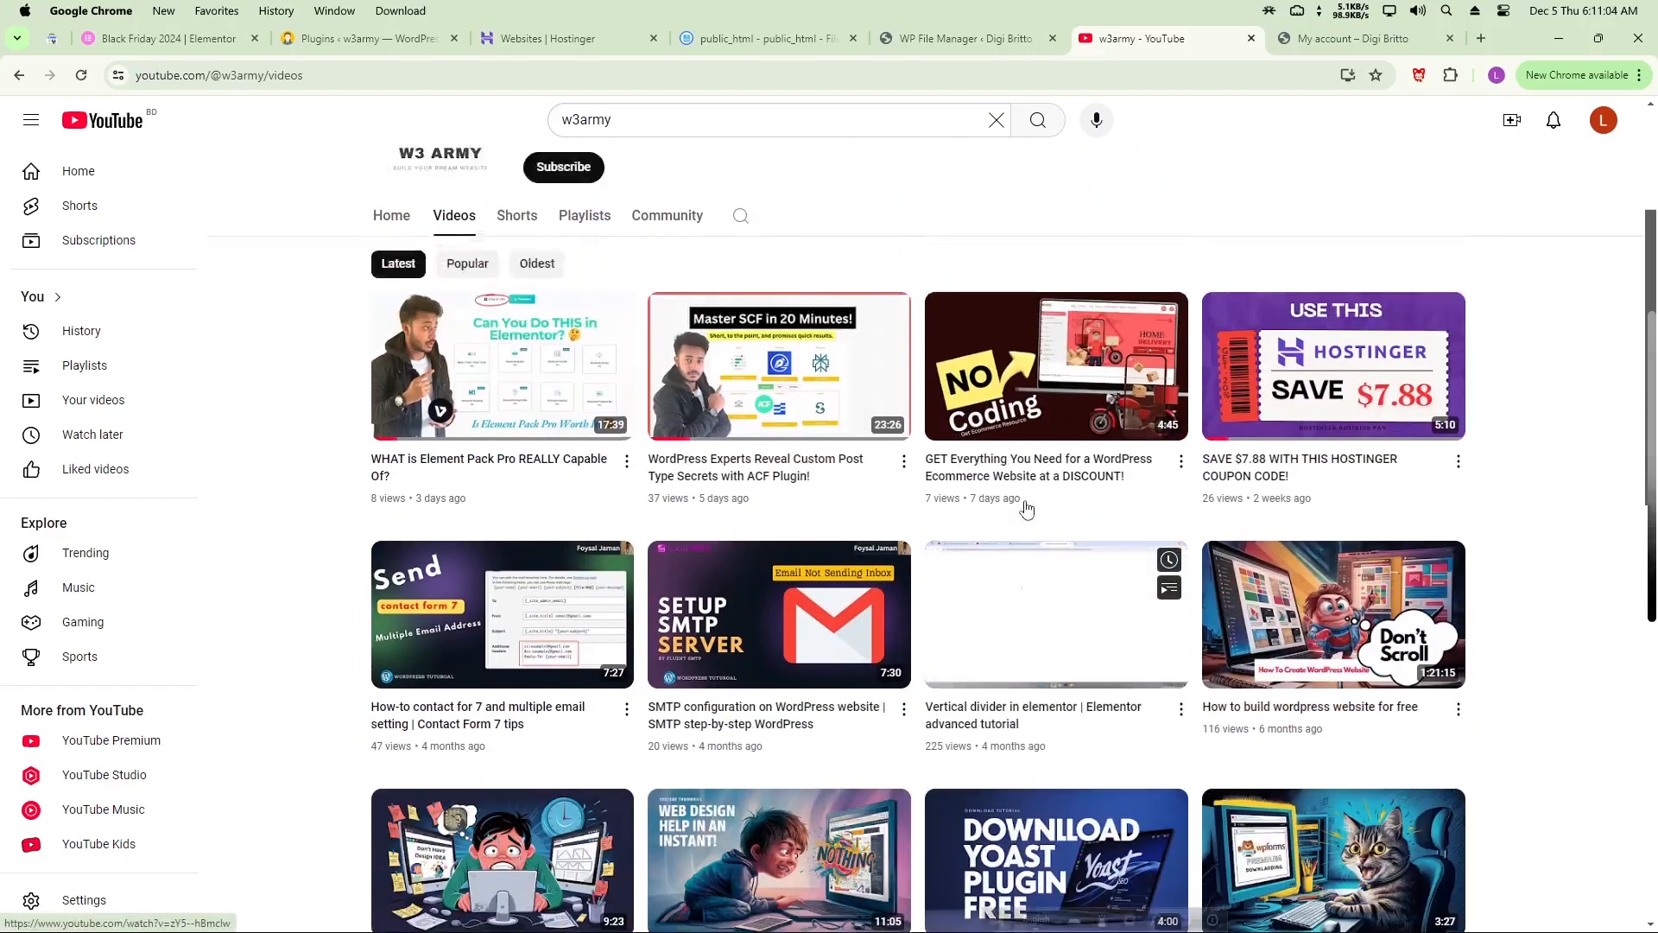
scroll(1027, 509, "up", 2)
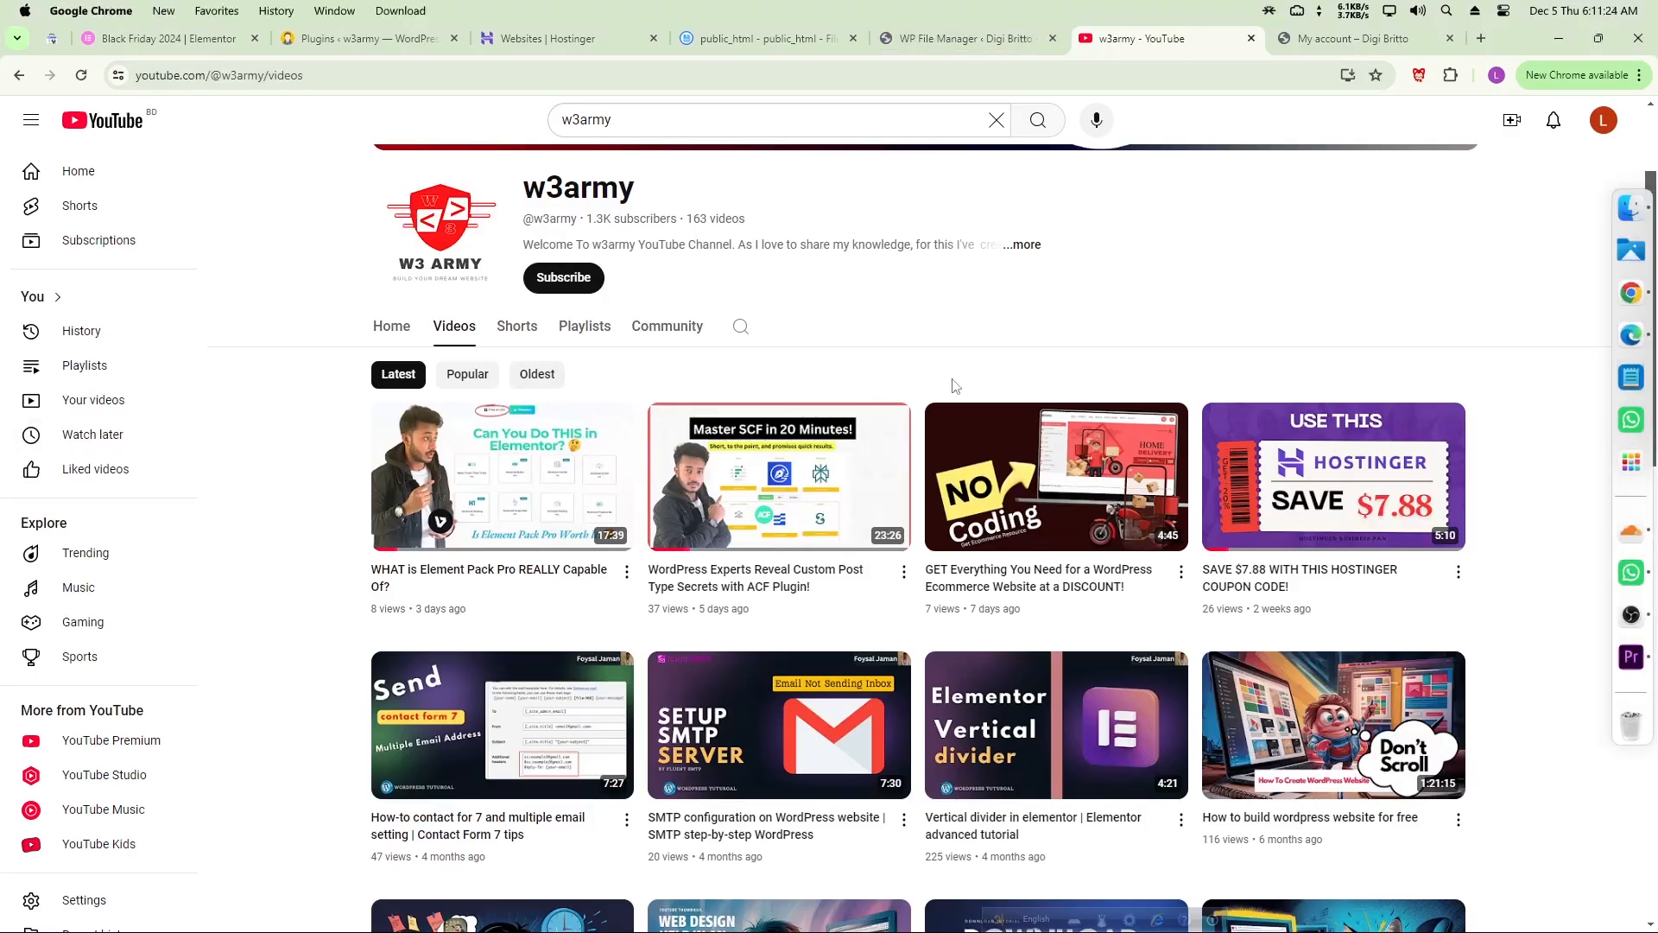
mouse_move(582, 415)
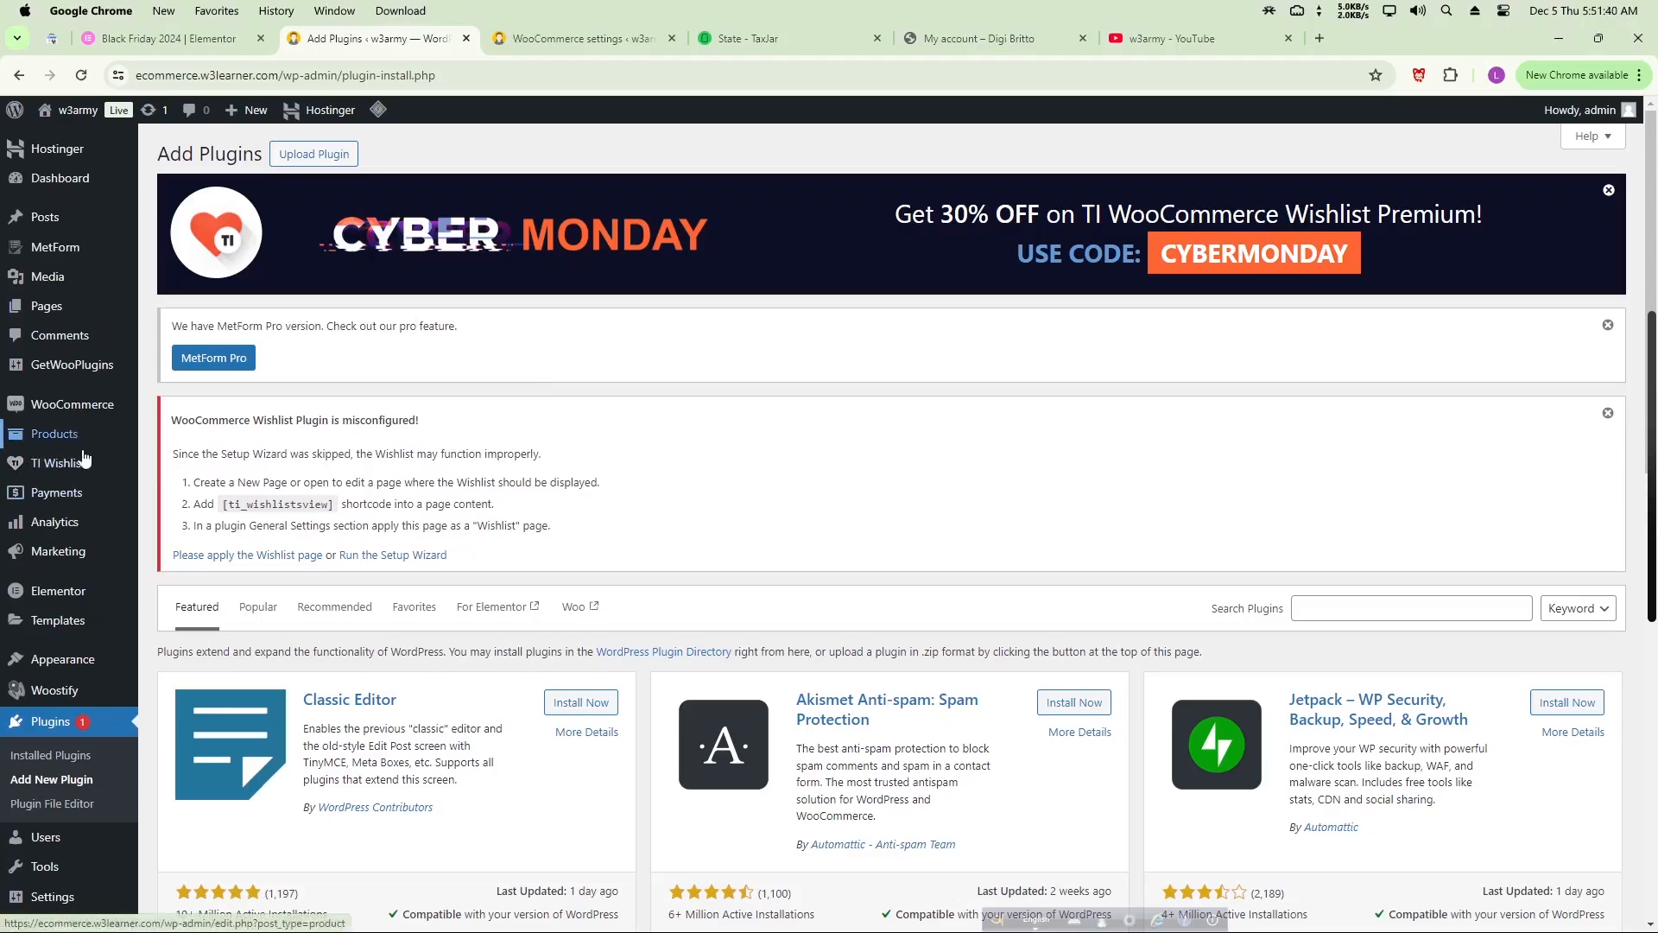
- Look through the themes installed on the w3army WordPress site
mouse_move(70, 638)
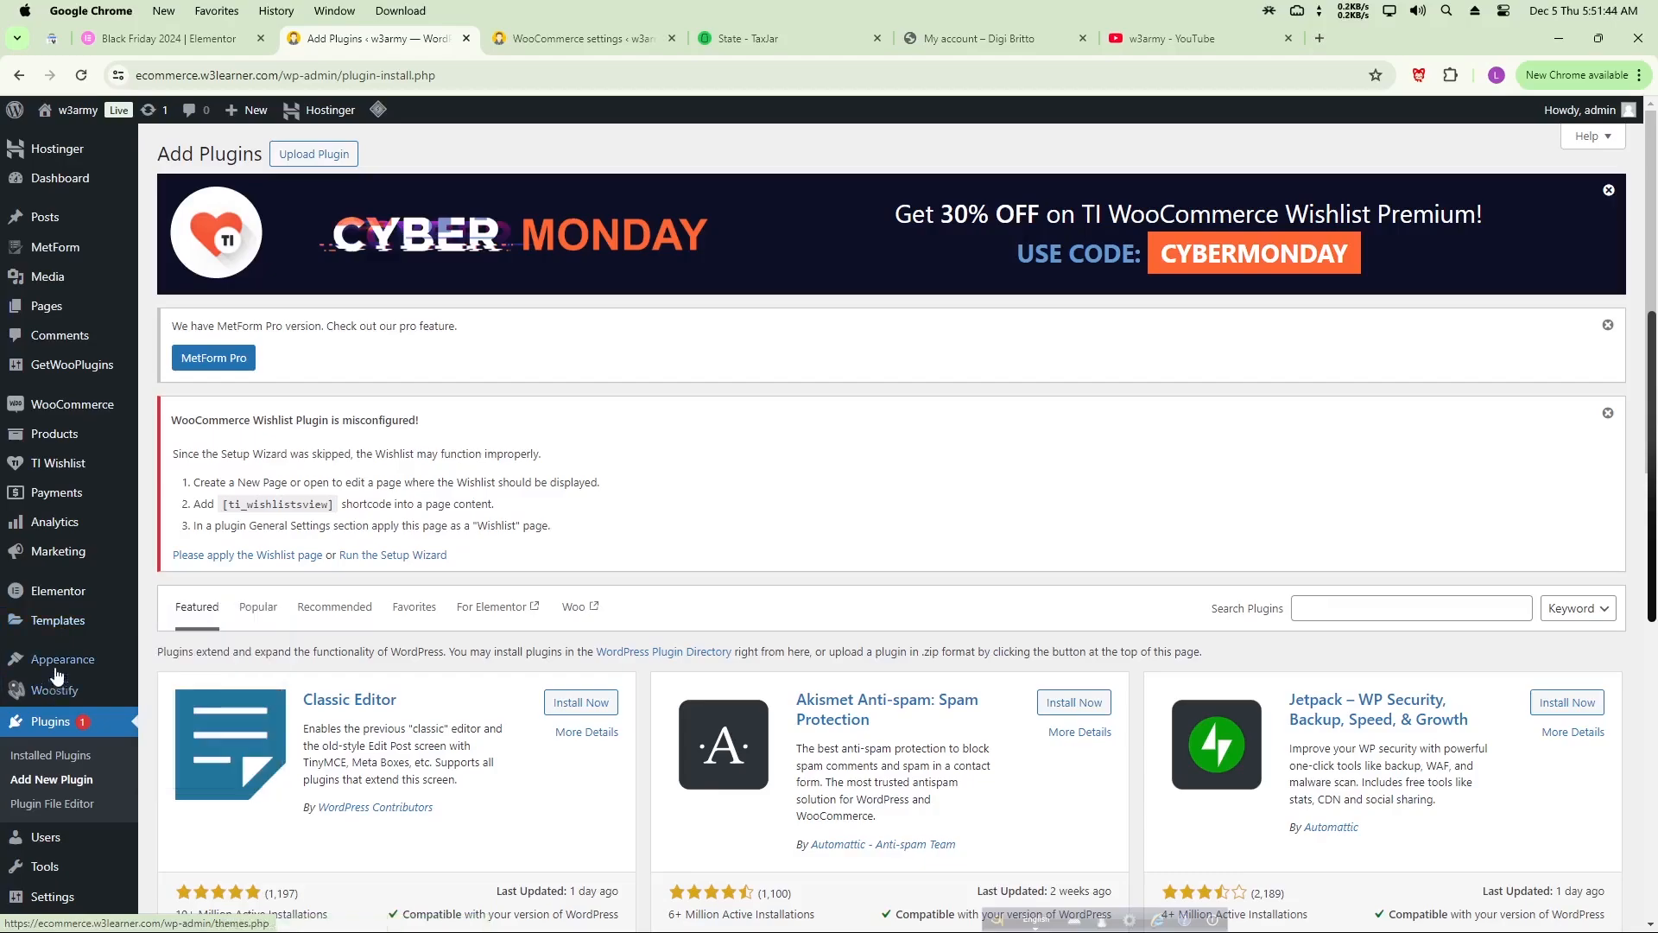
mouse_move(50, 679)
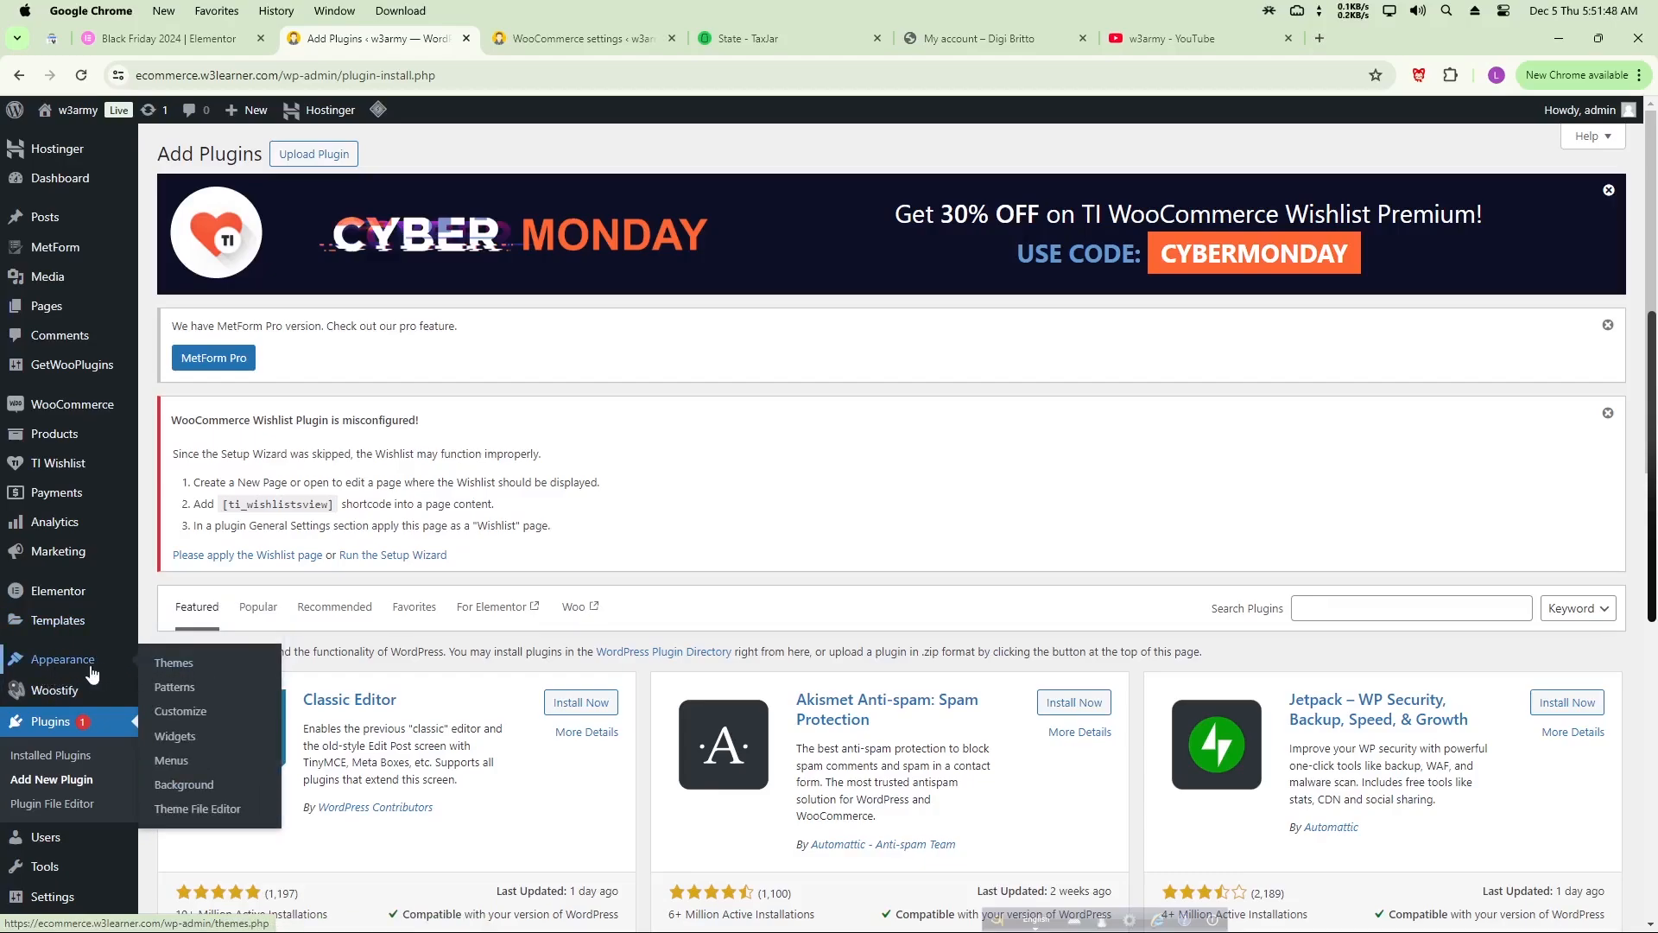
left_click(173, 664)
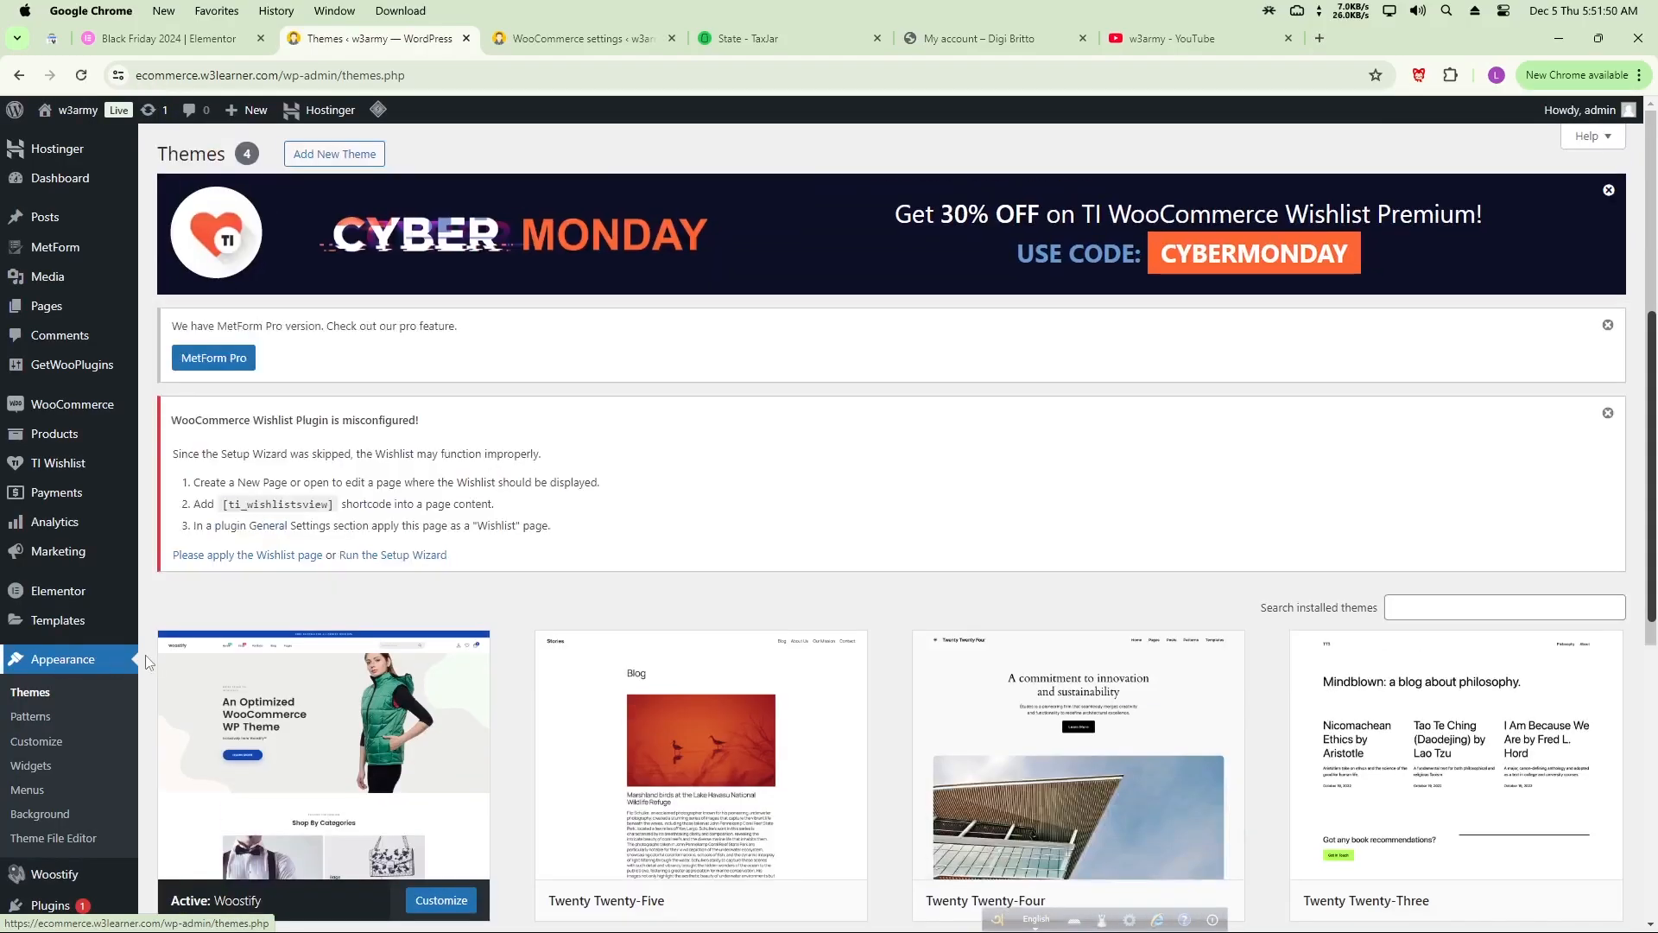
scroll(248, 500, "down", 4)
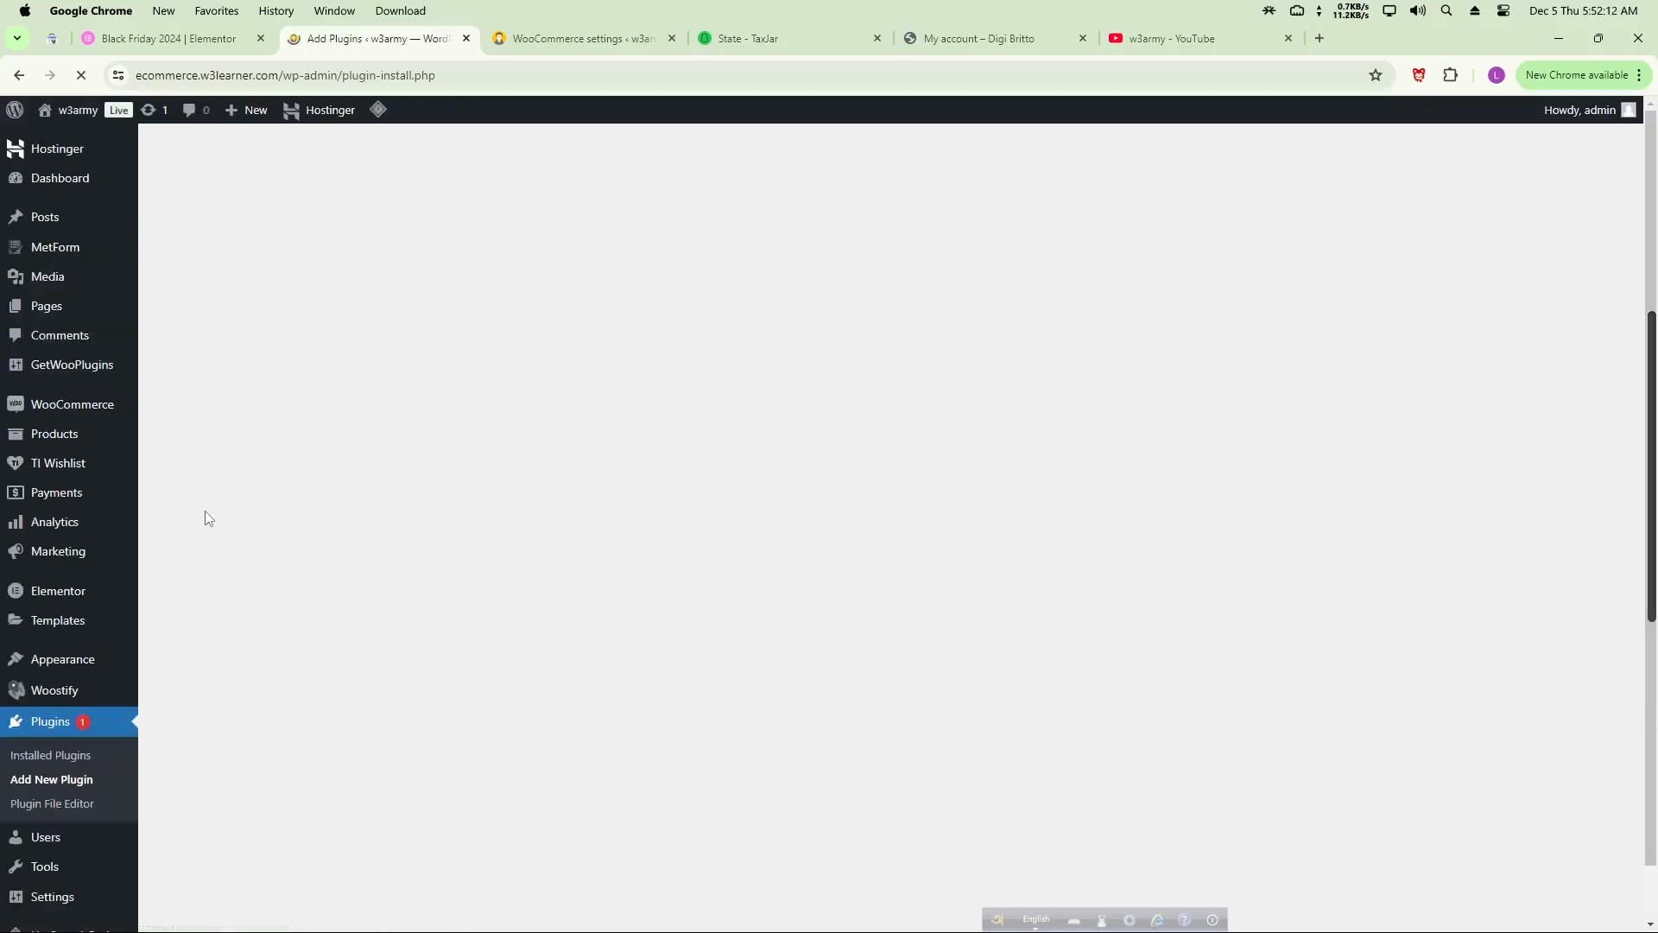
- Search the plugin directory for "child theme", and install and activate the Child Theme Configurator plugin
scroll(370, 505, "down", 4)
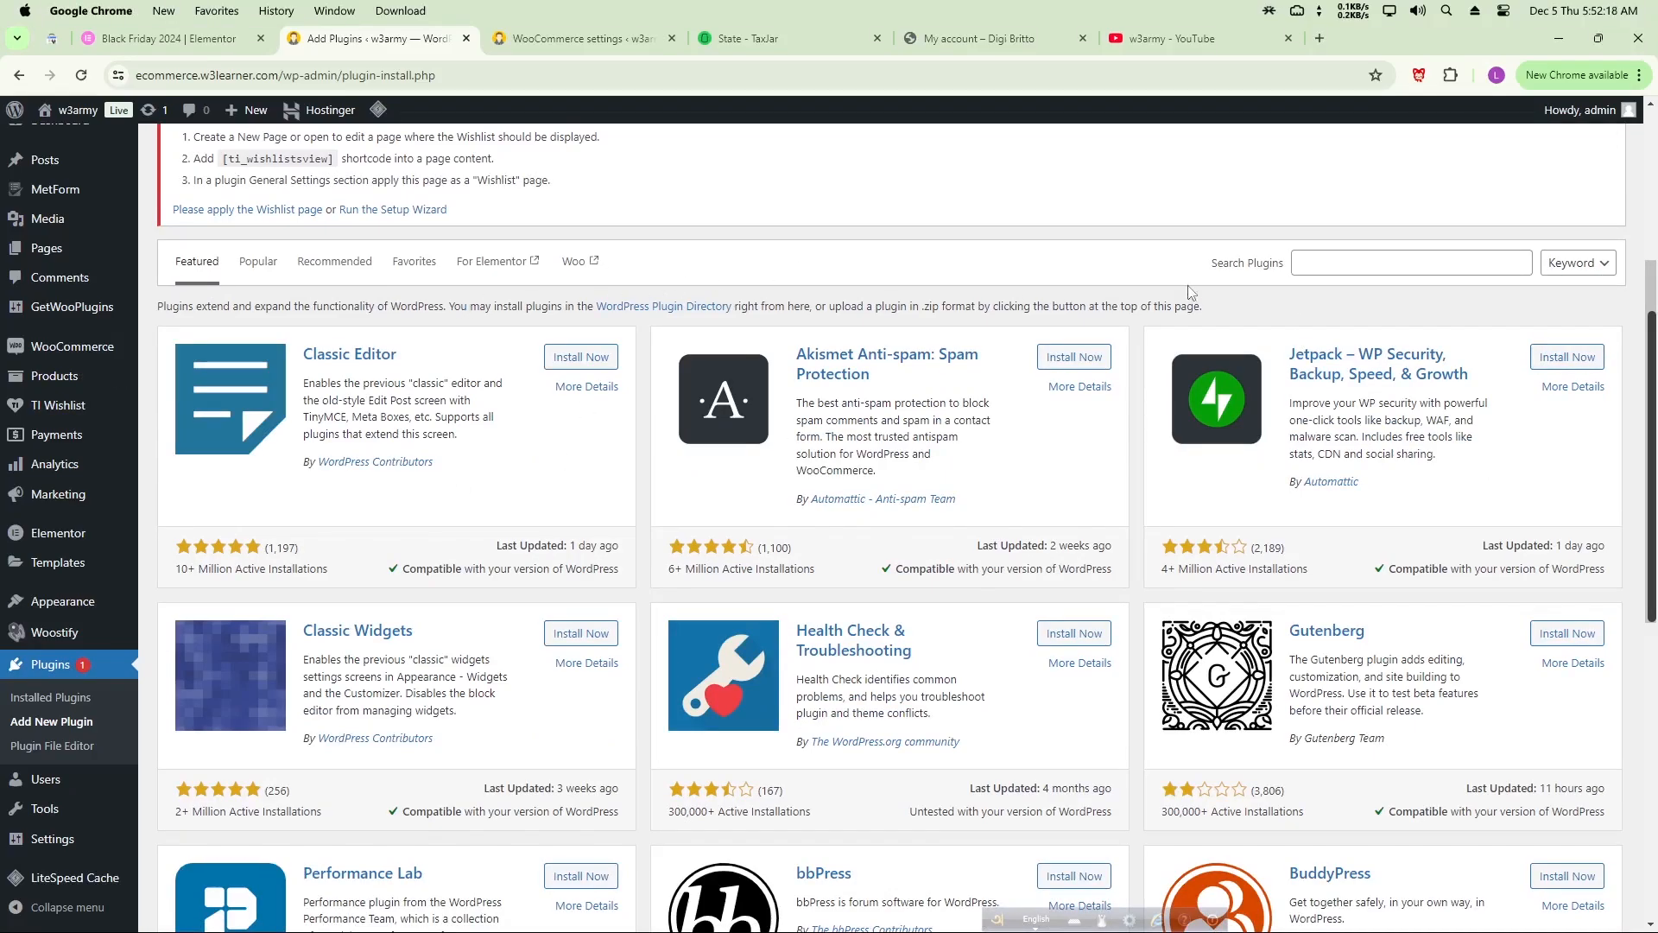
left_click(1339, 266)
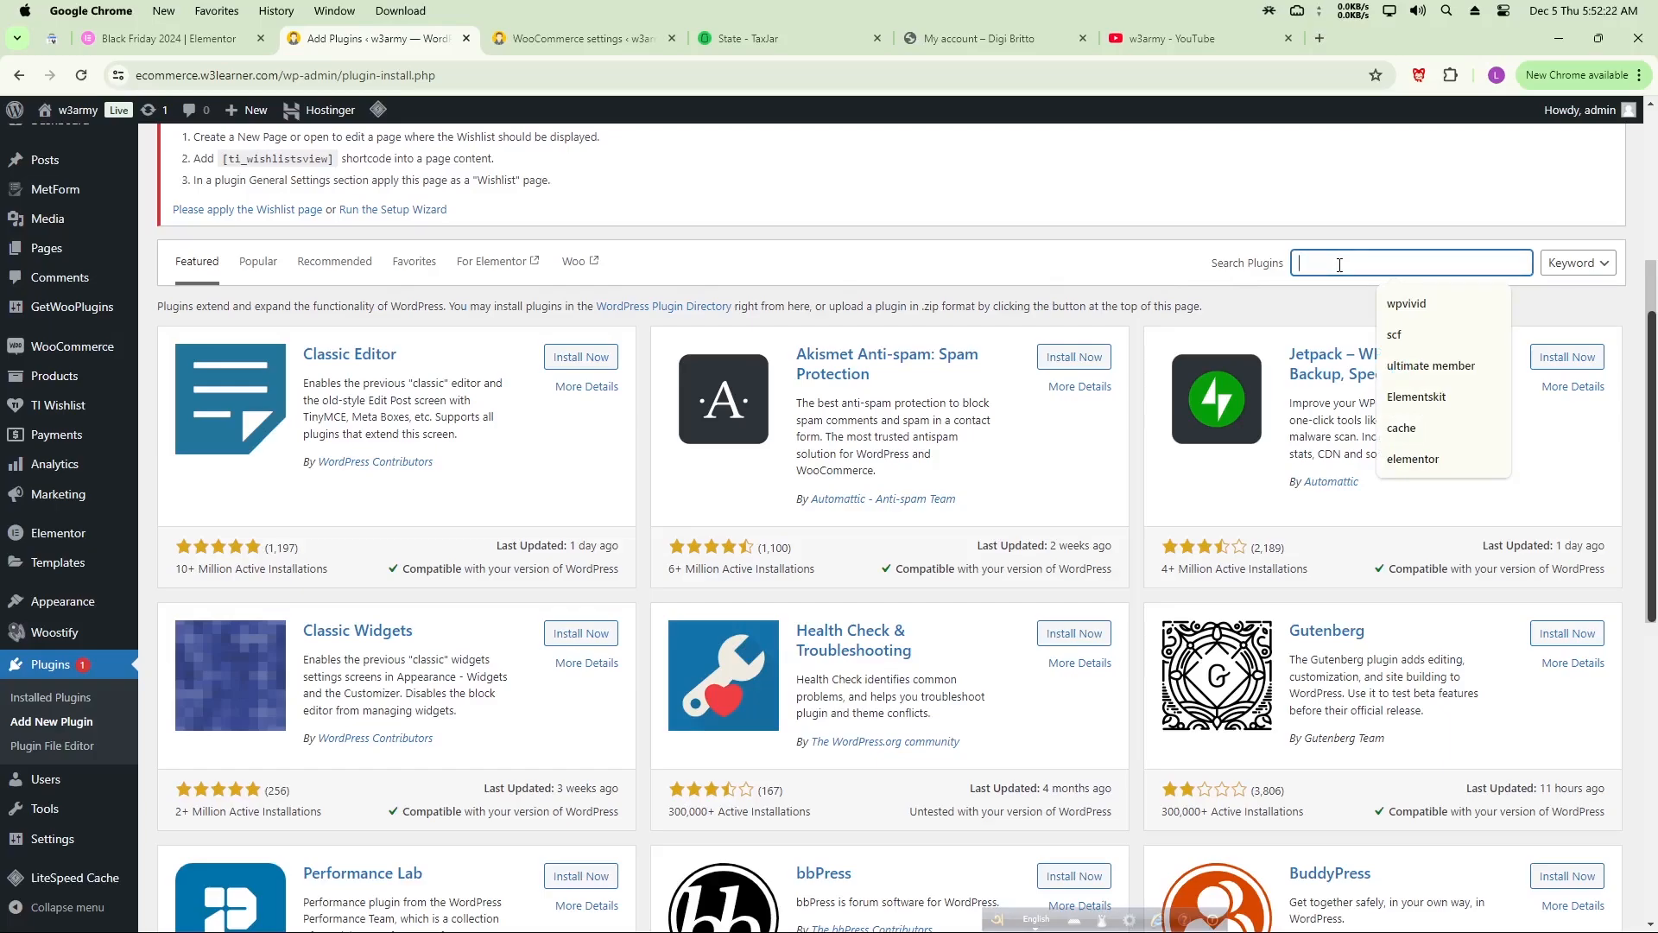
type("child theme")
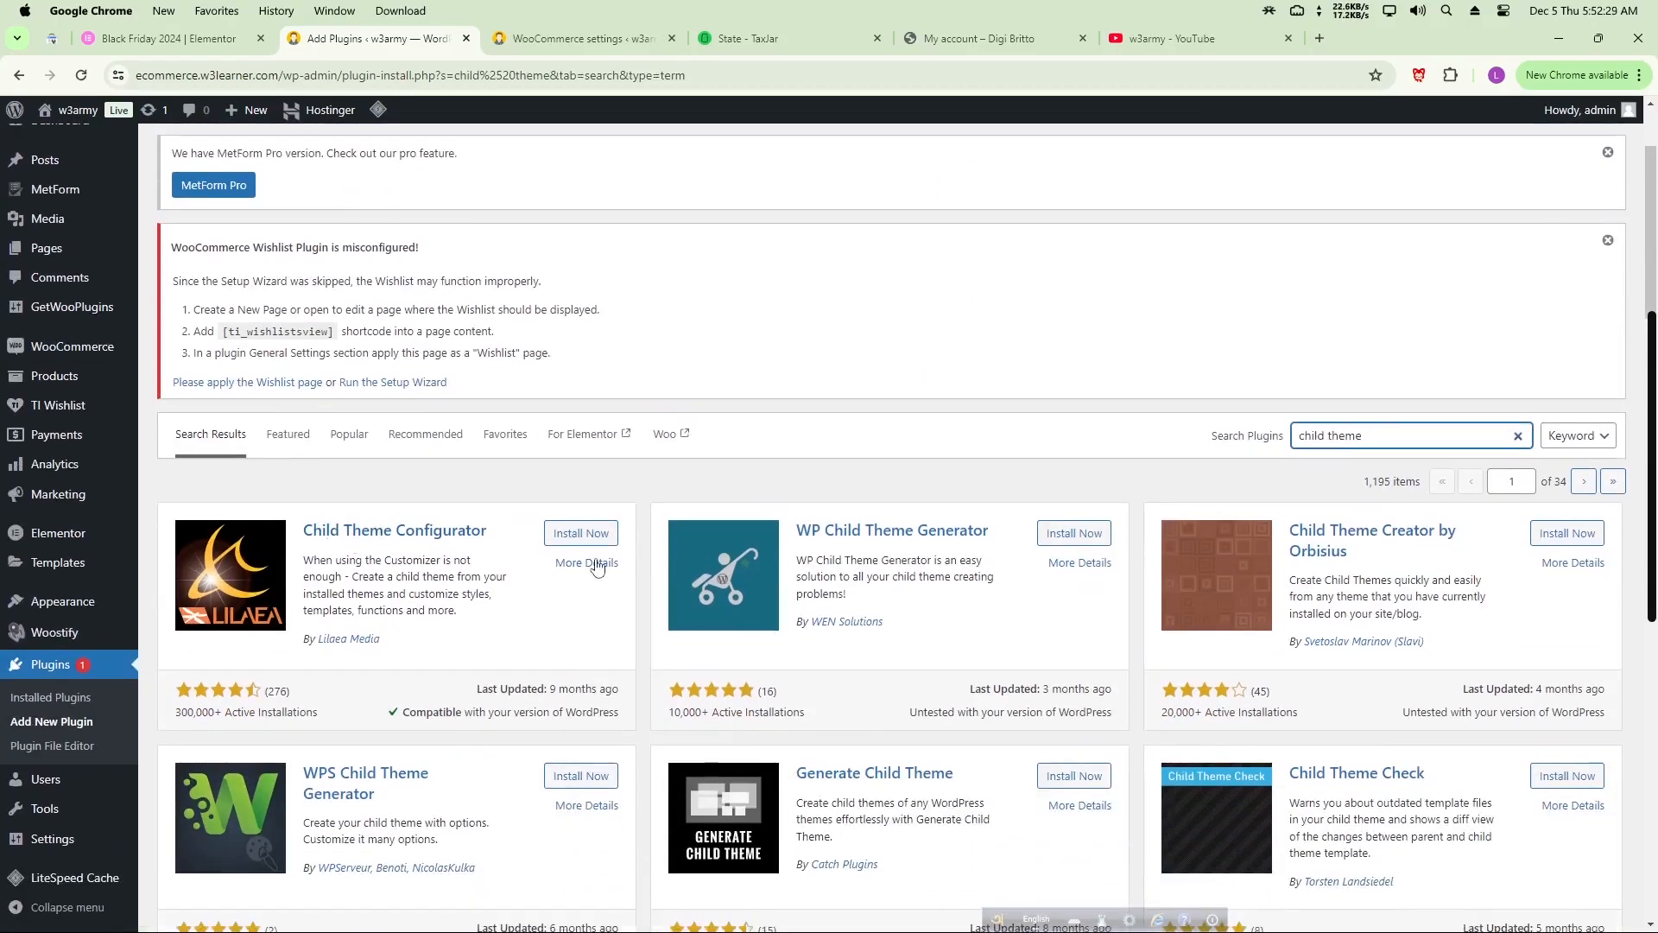
left_click(596, 535)
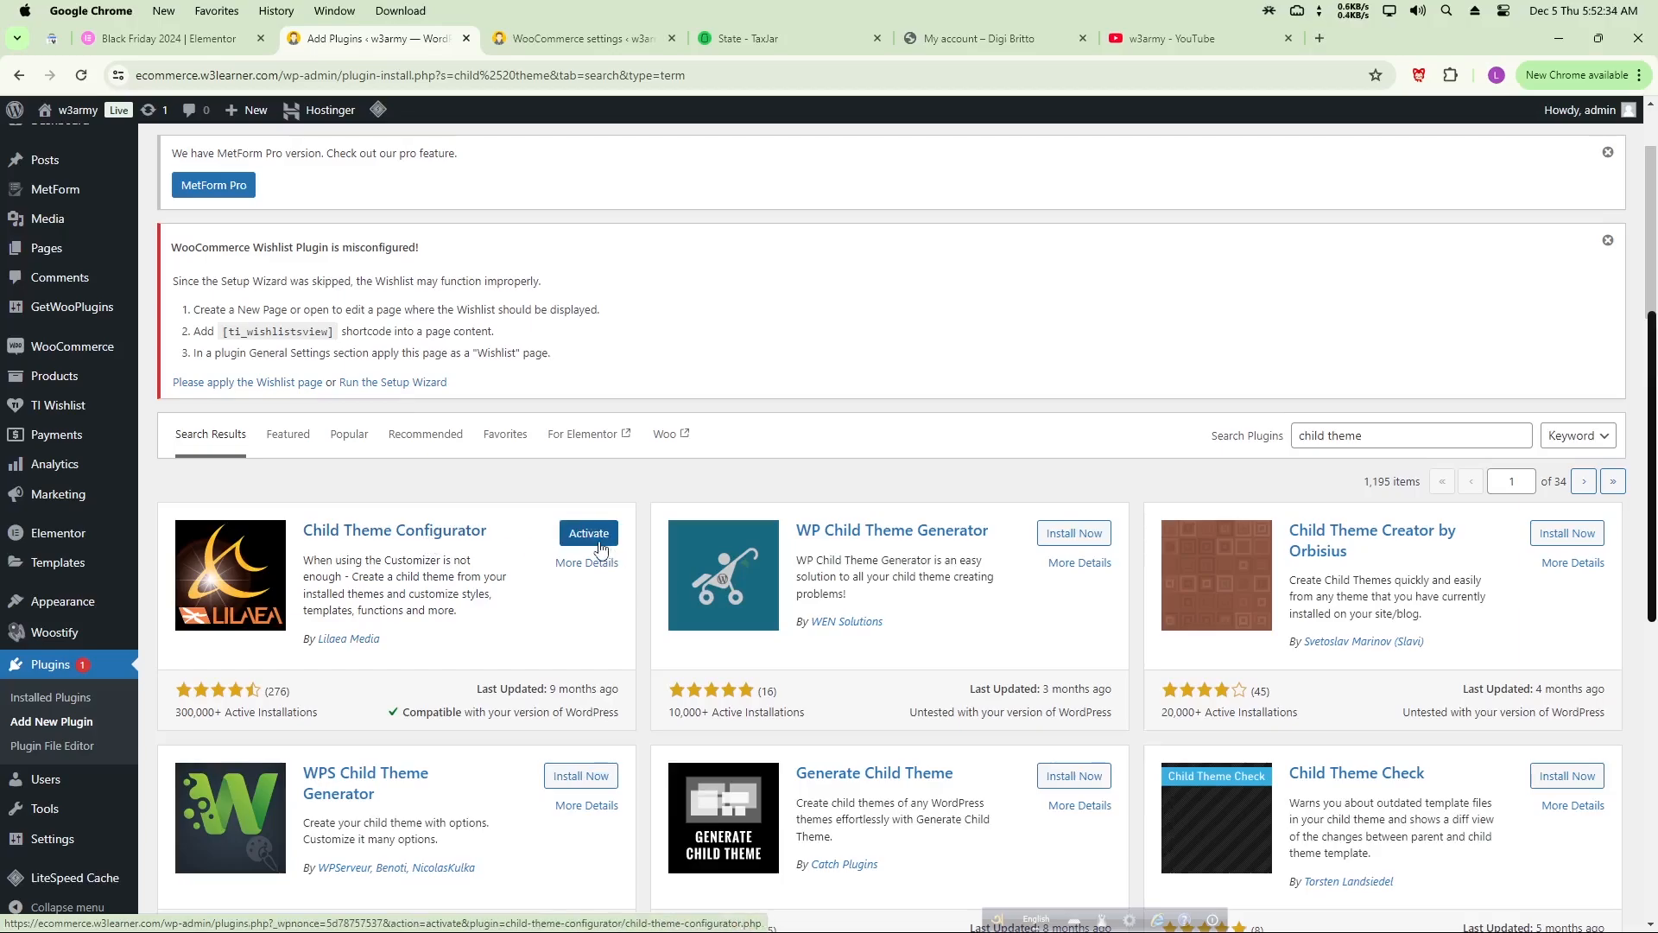
left_click(601, 544)
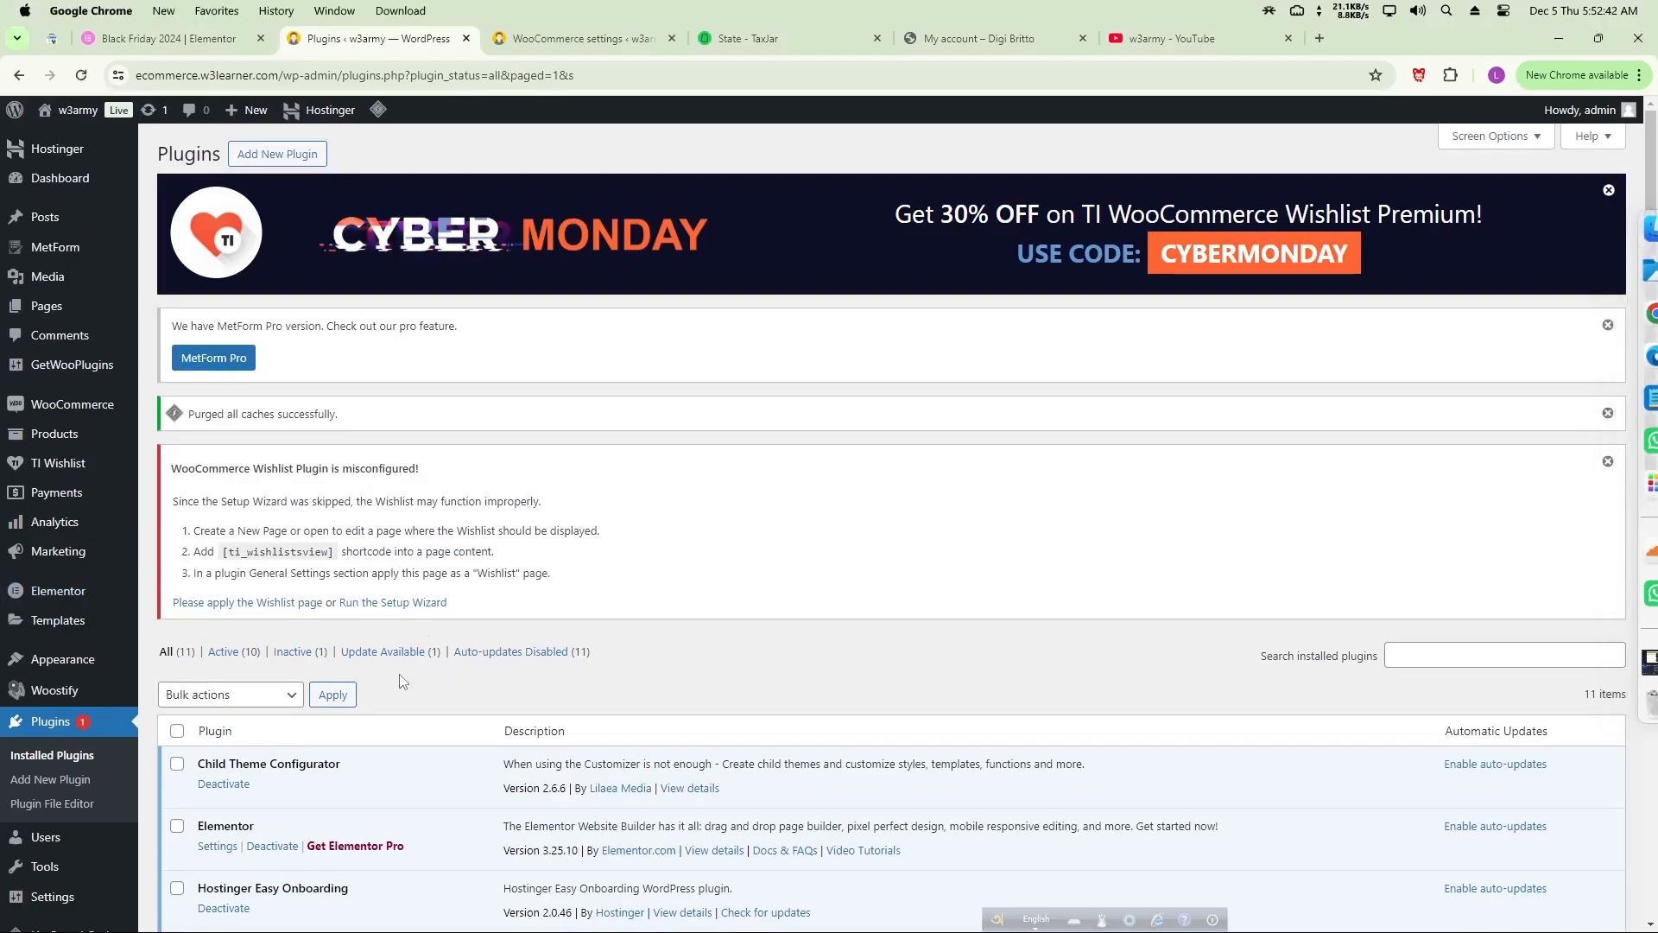
- Open the Child Themes tool and analyze Woostify as the parent theme for a new child theme
scroll(173, 674, "down", 1)
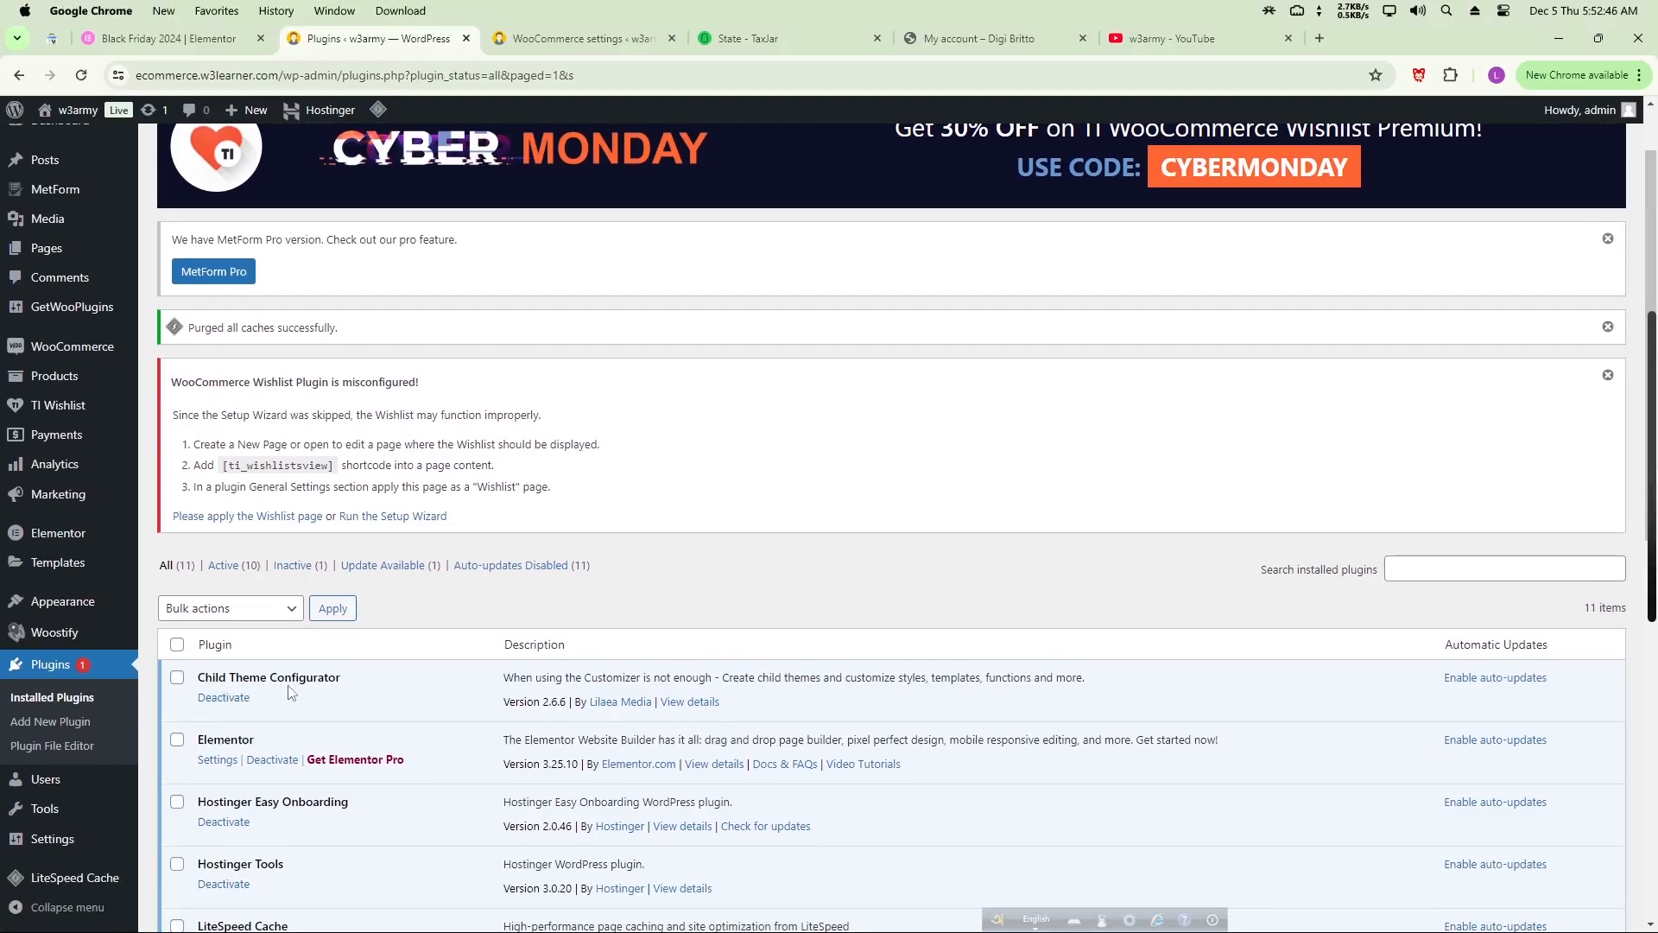
mouse_move(49, 848)
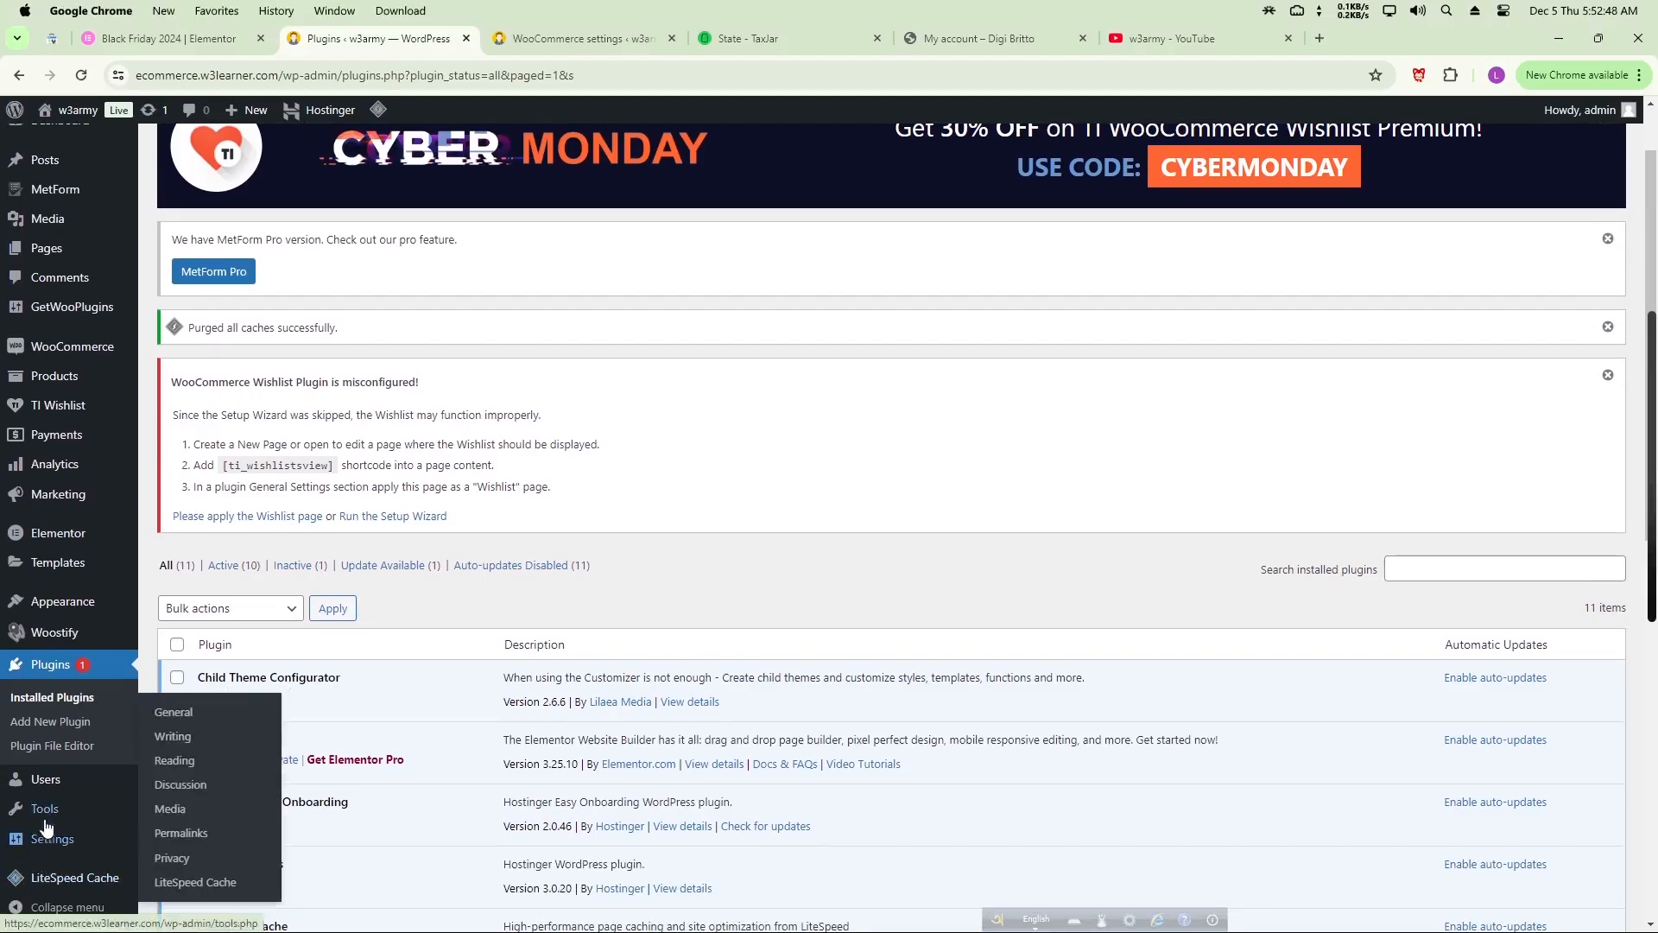
mouse_move(46, 815)
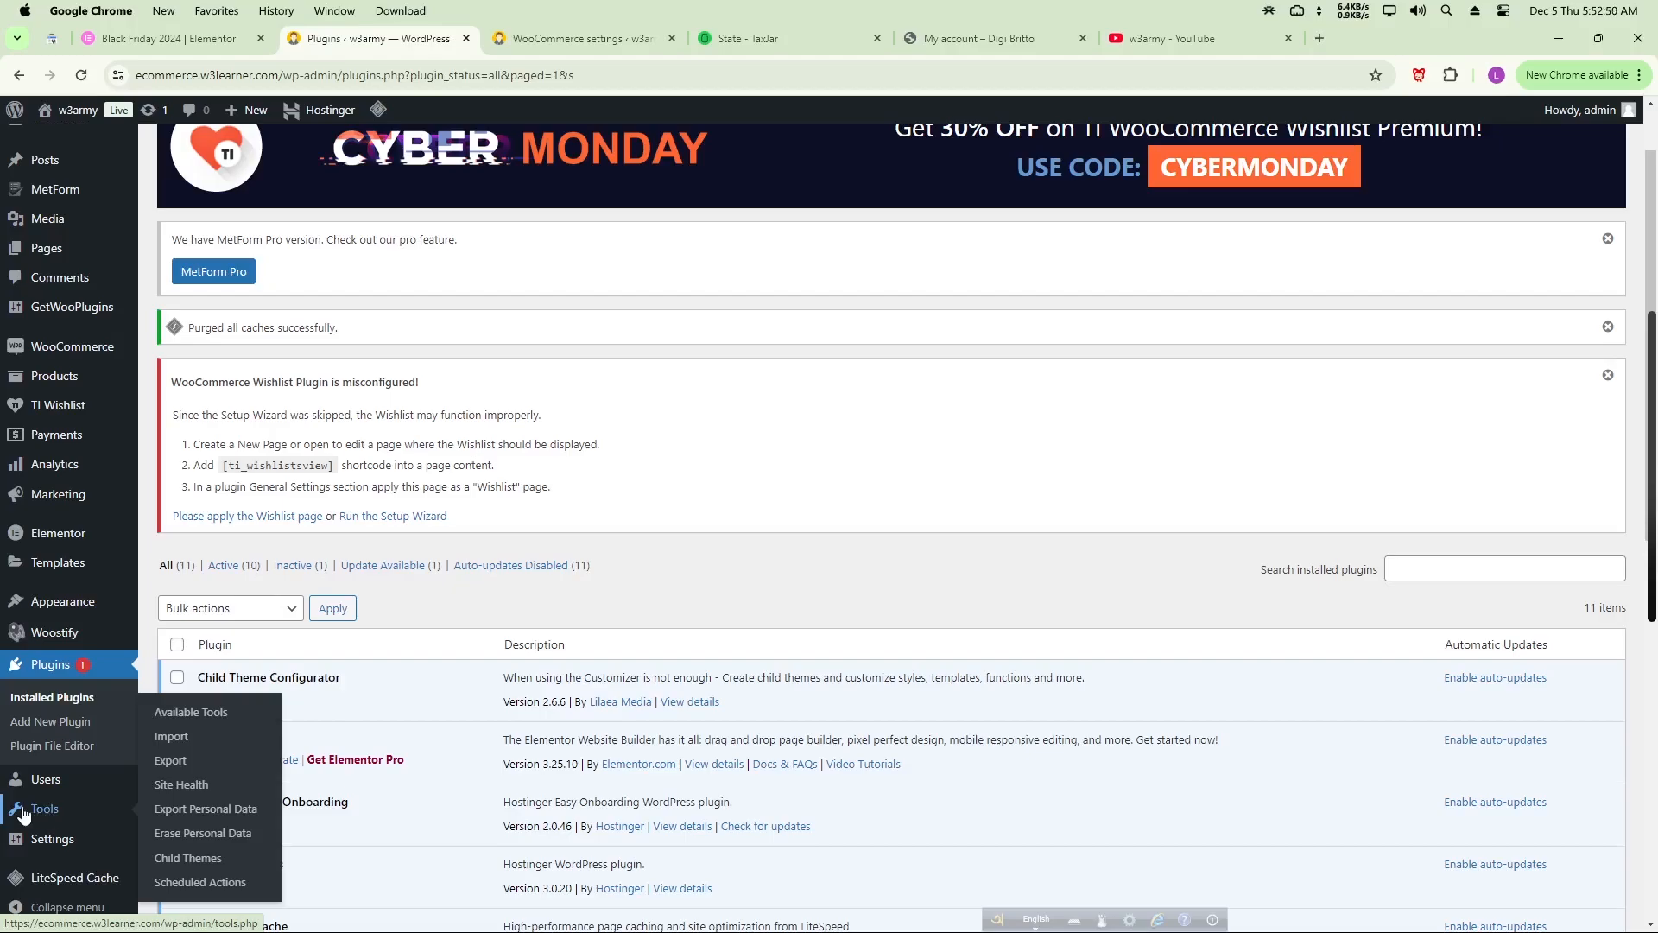
left_click(182, 859)
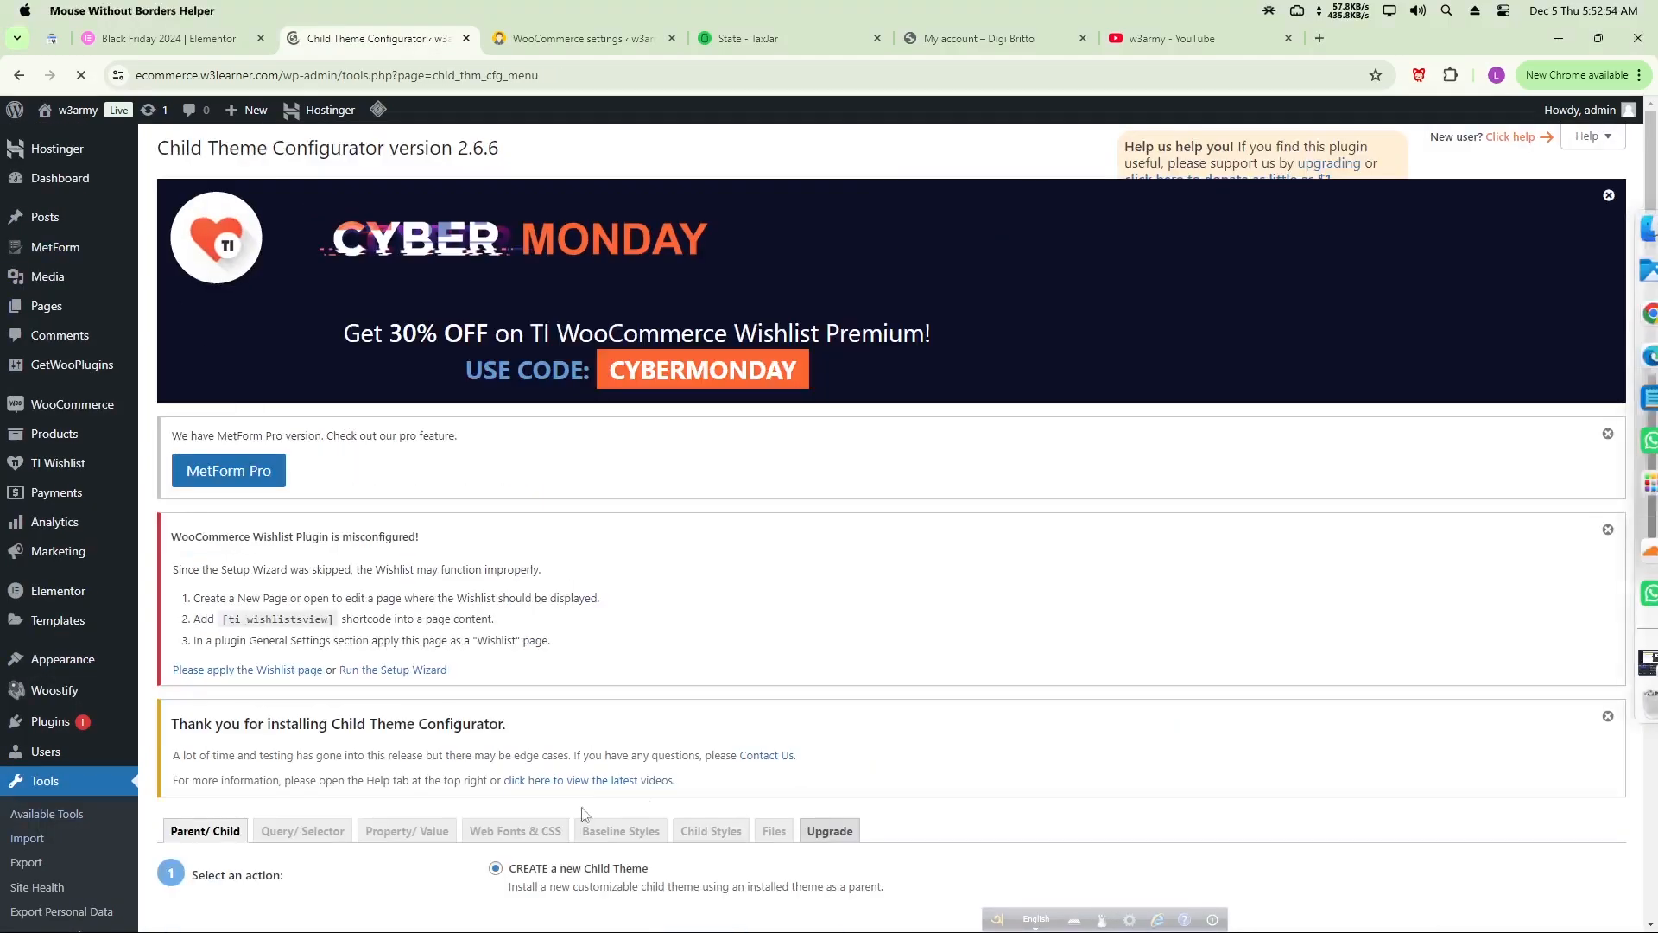
scroll(481, 485, "down", 5)
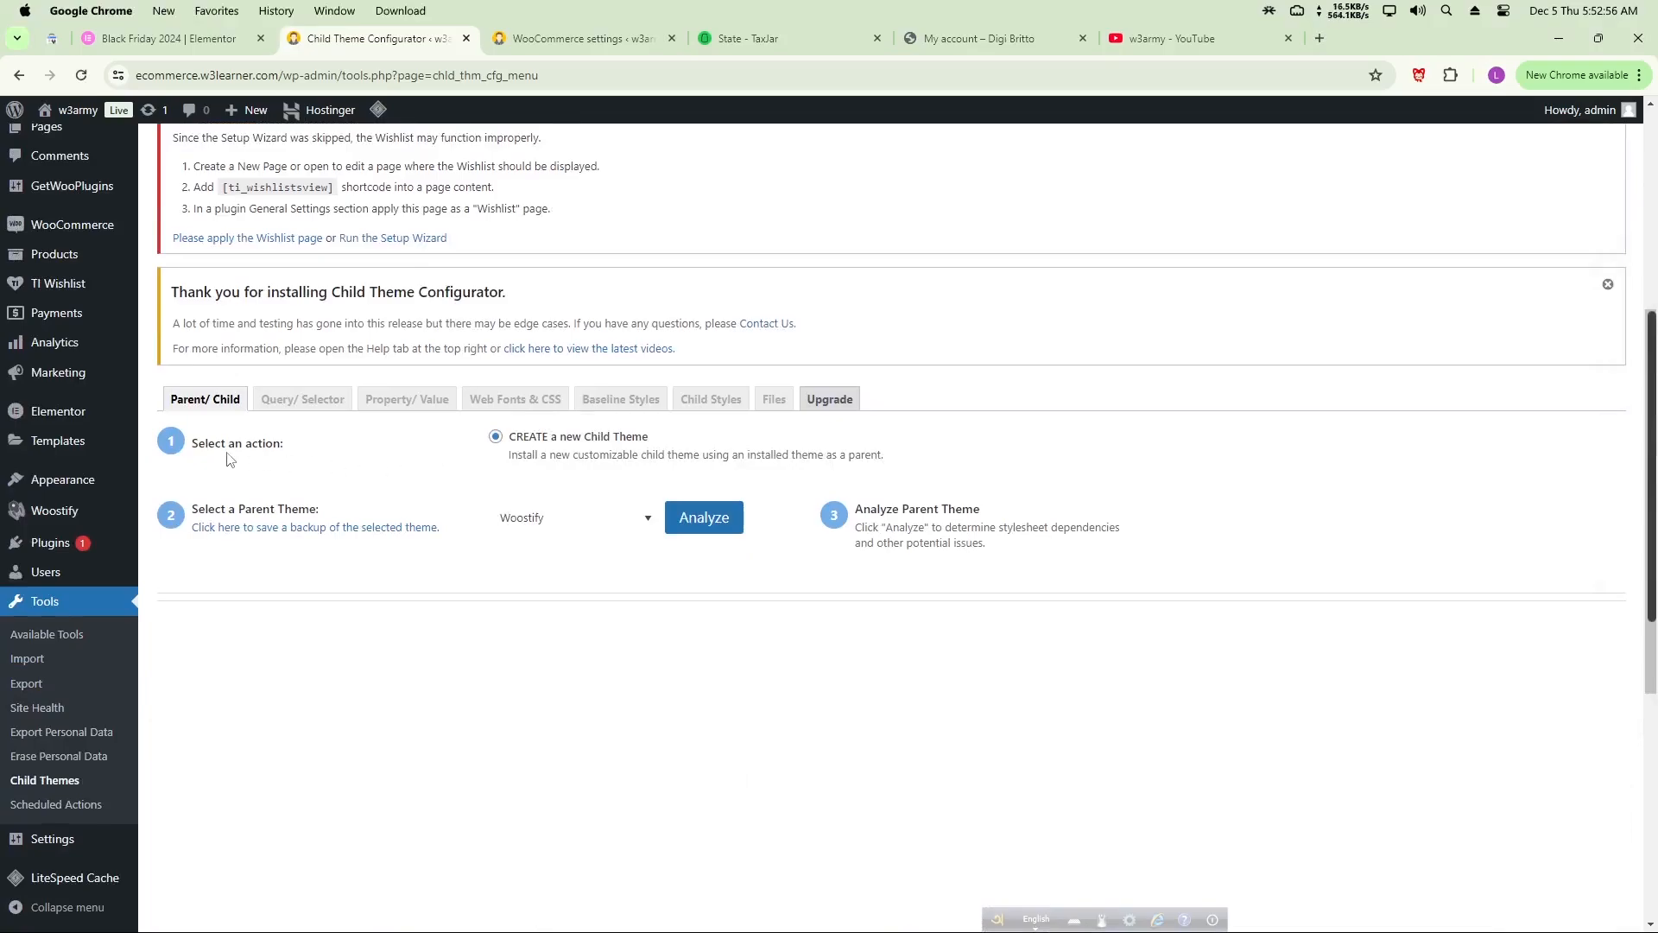
left_click(553, 521)
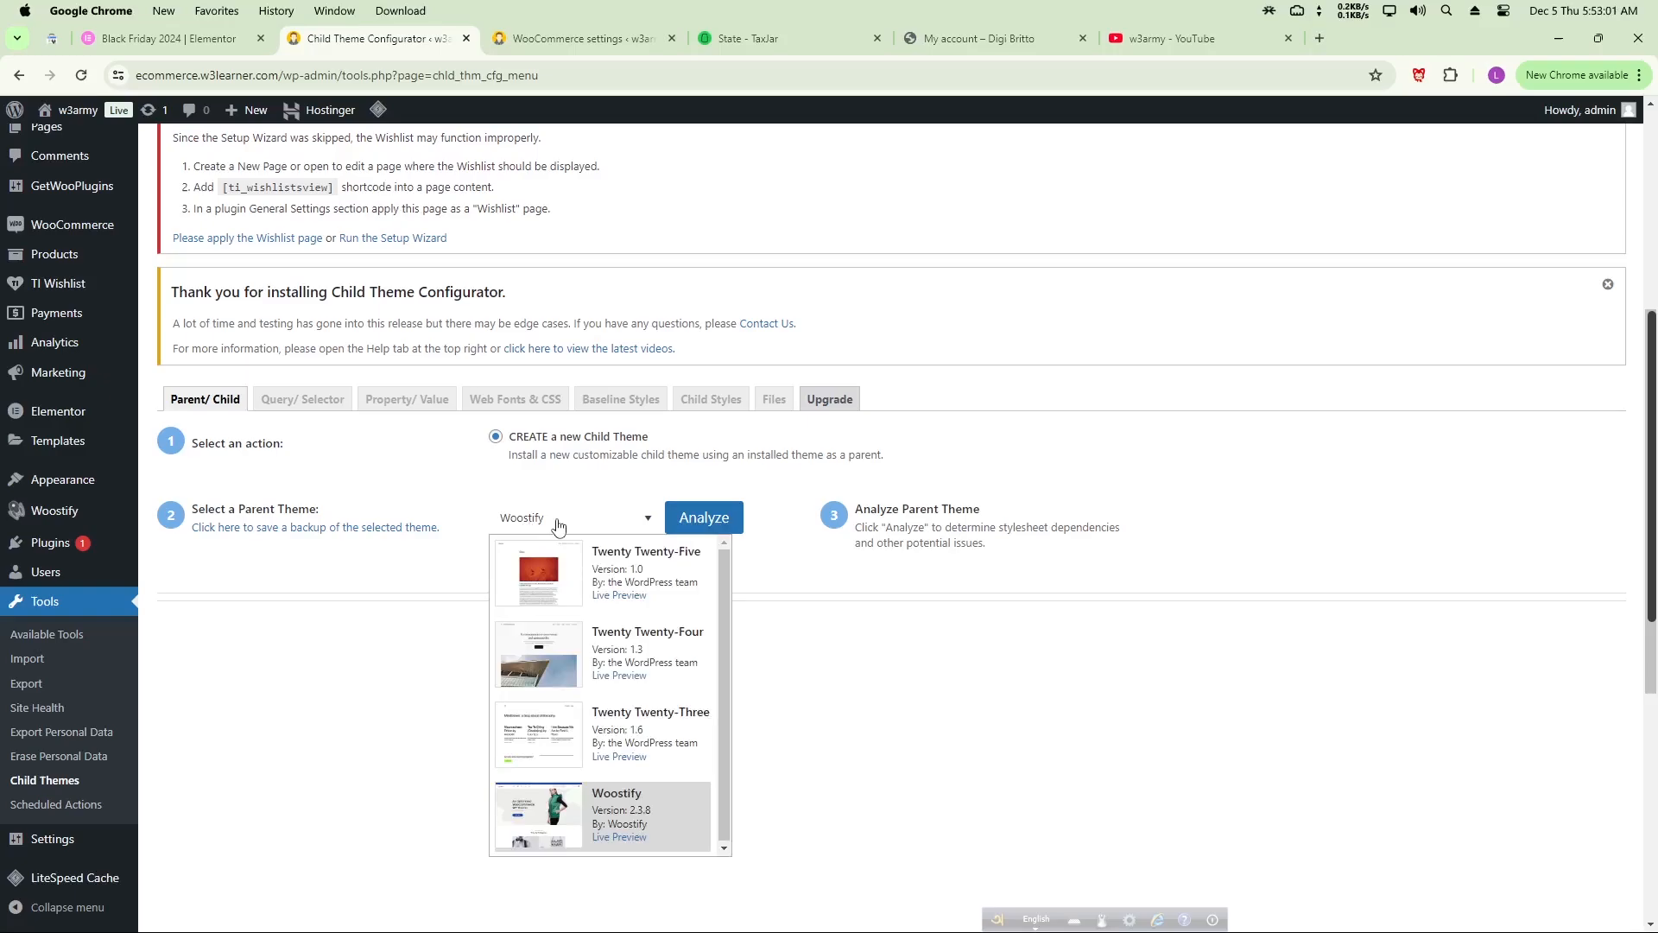
left_click(609, 828)
left_click(704, 518)
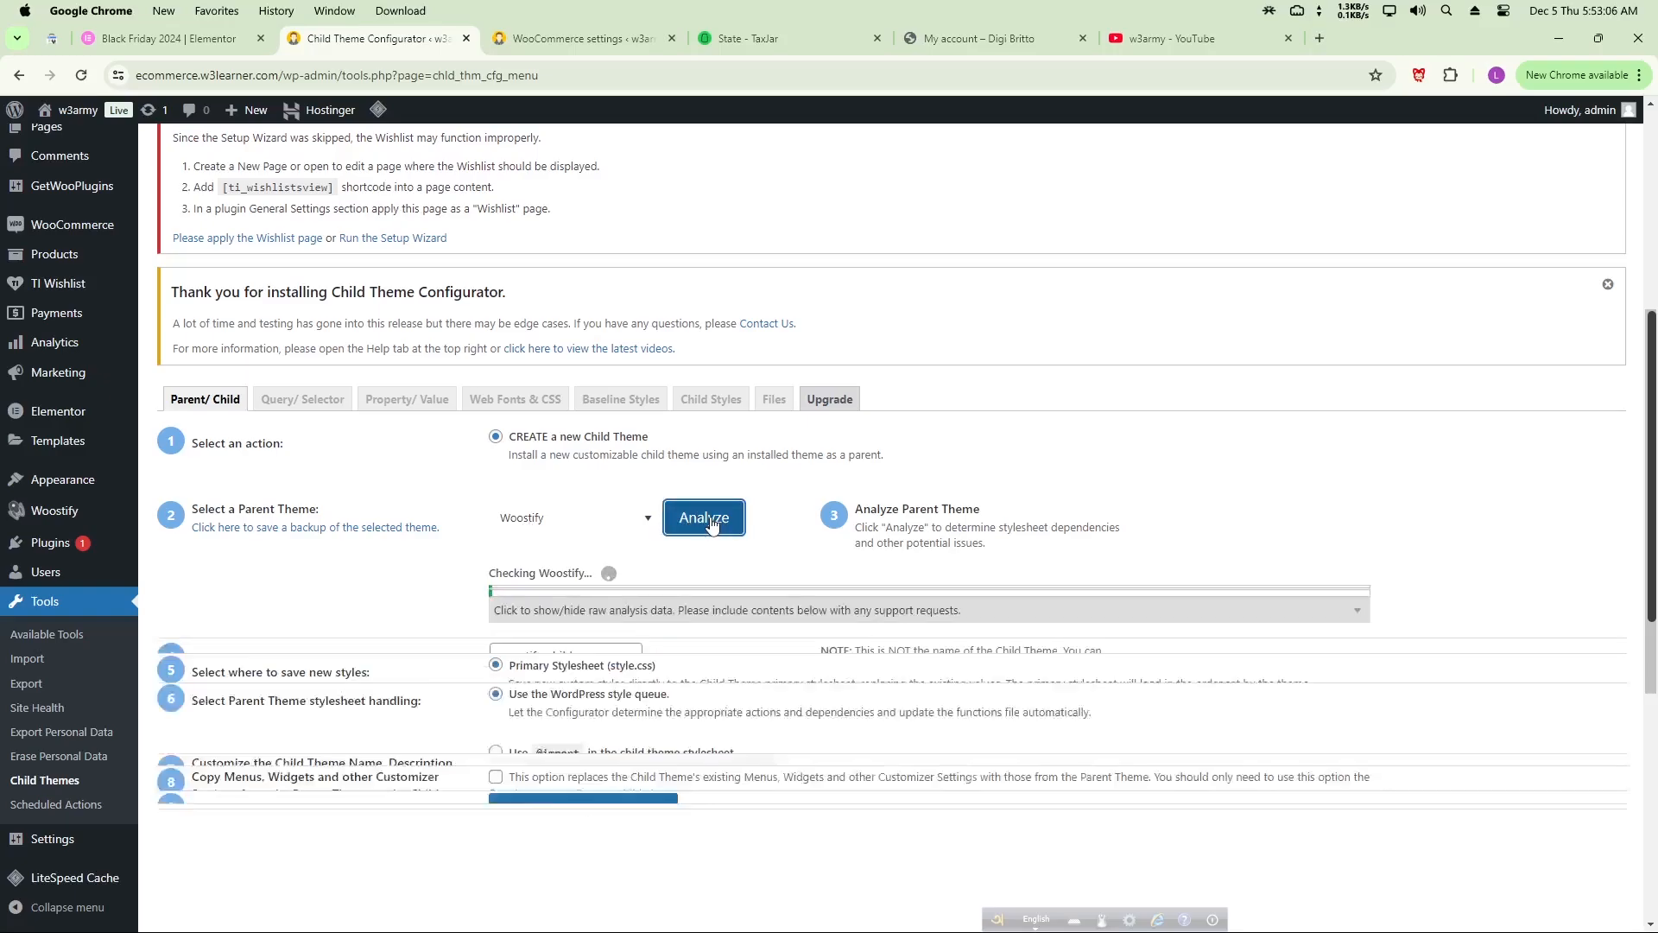
- Create the new Woostify child theme with the option to copy the parent's menus, widgets and other Customizer settings enabled
scroll(712, 525, "down", 4)
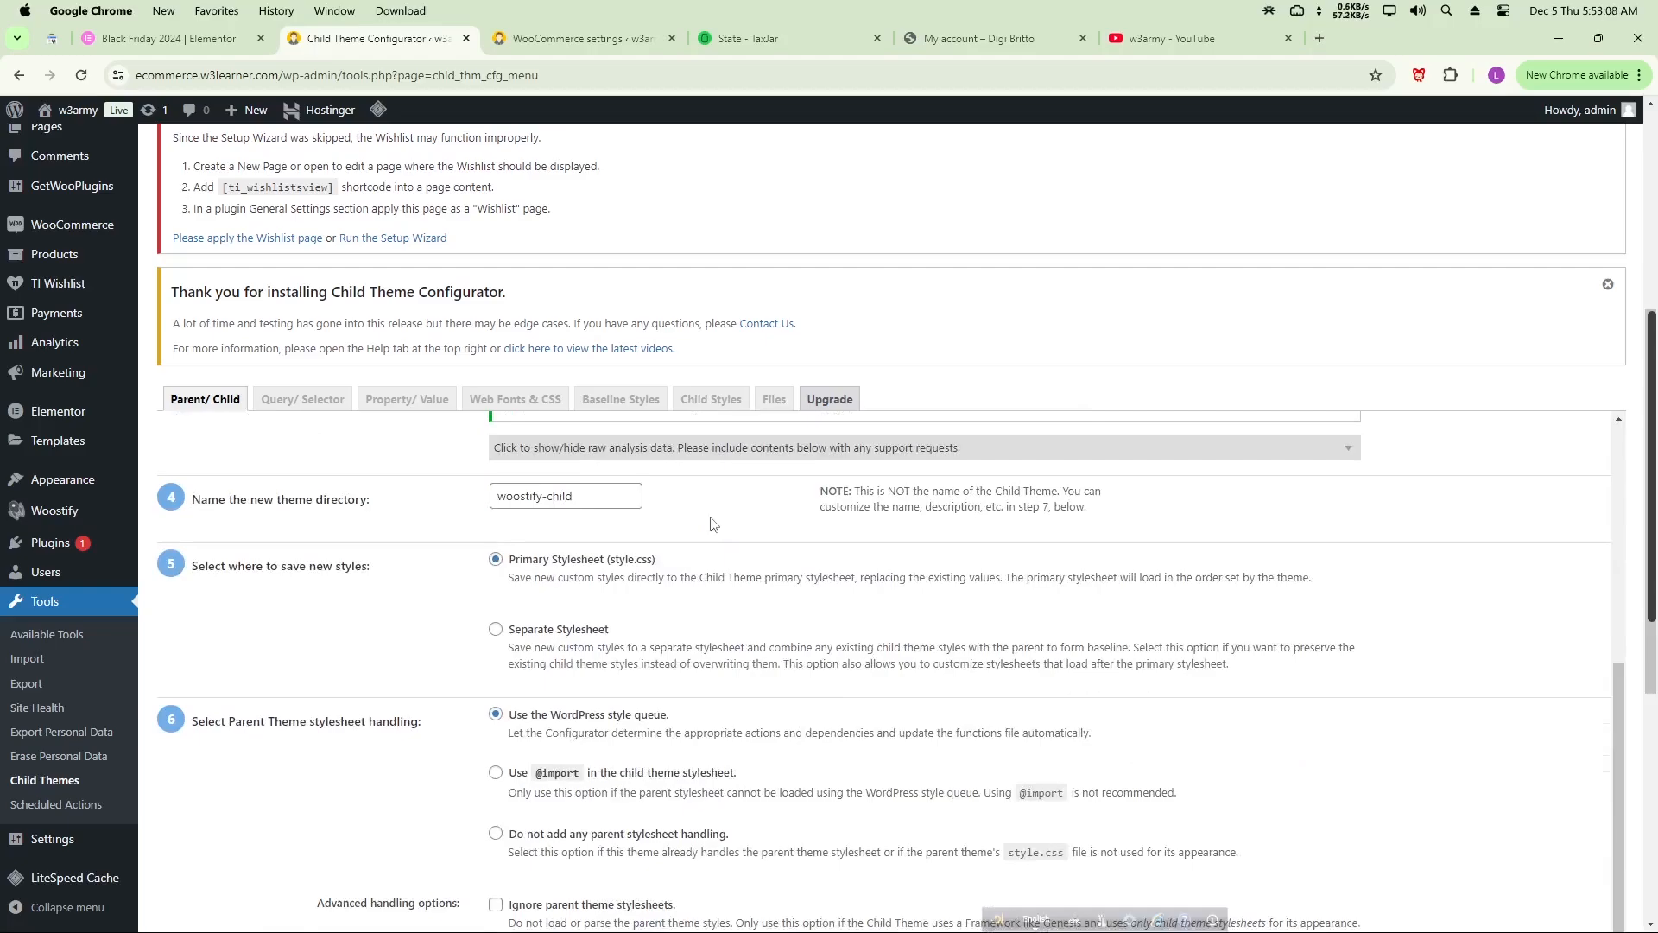
scroll(711, 525, "down", 5)
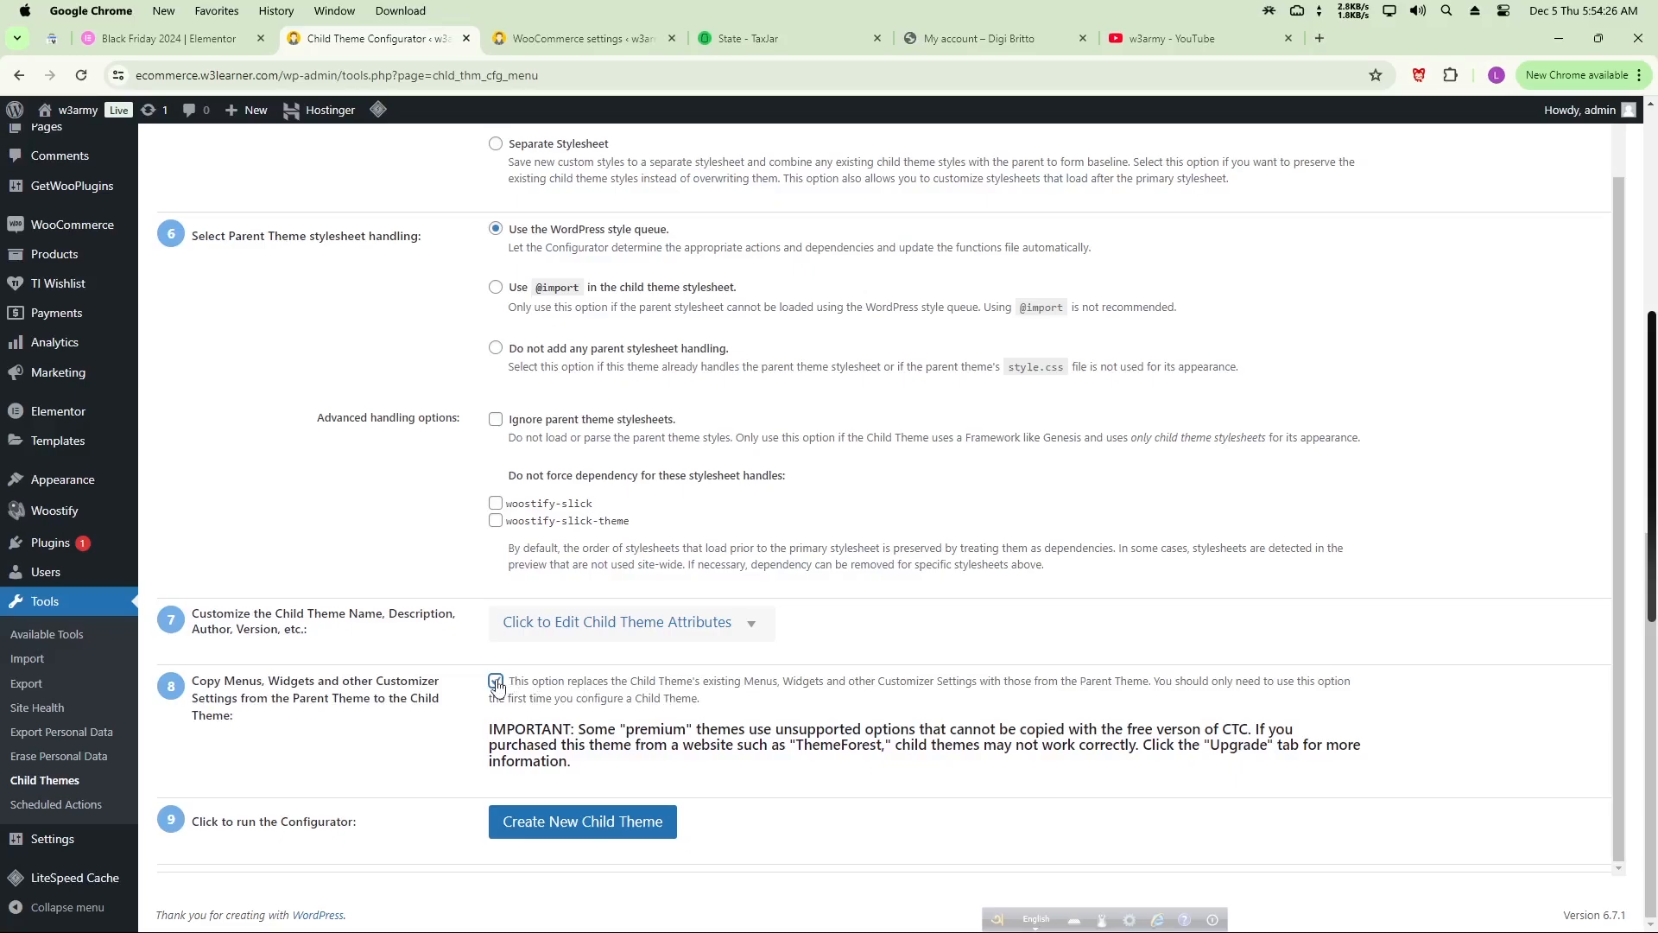
left_click(573, 836)
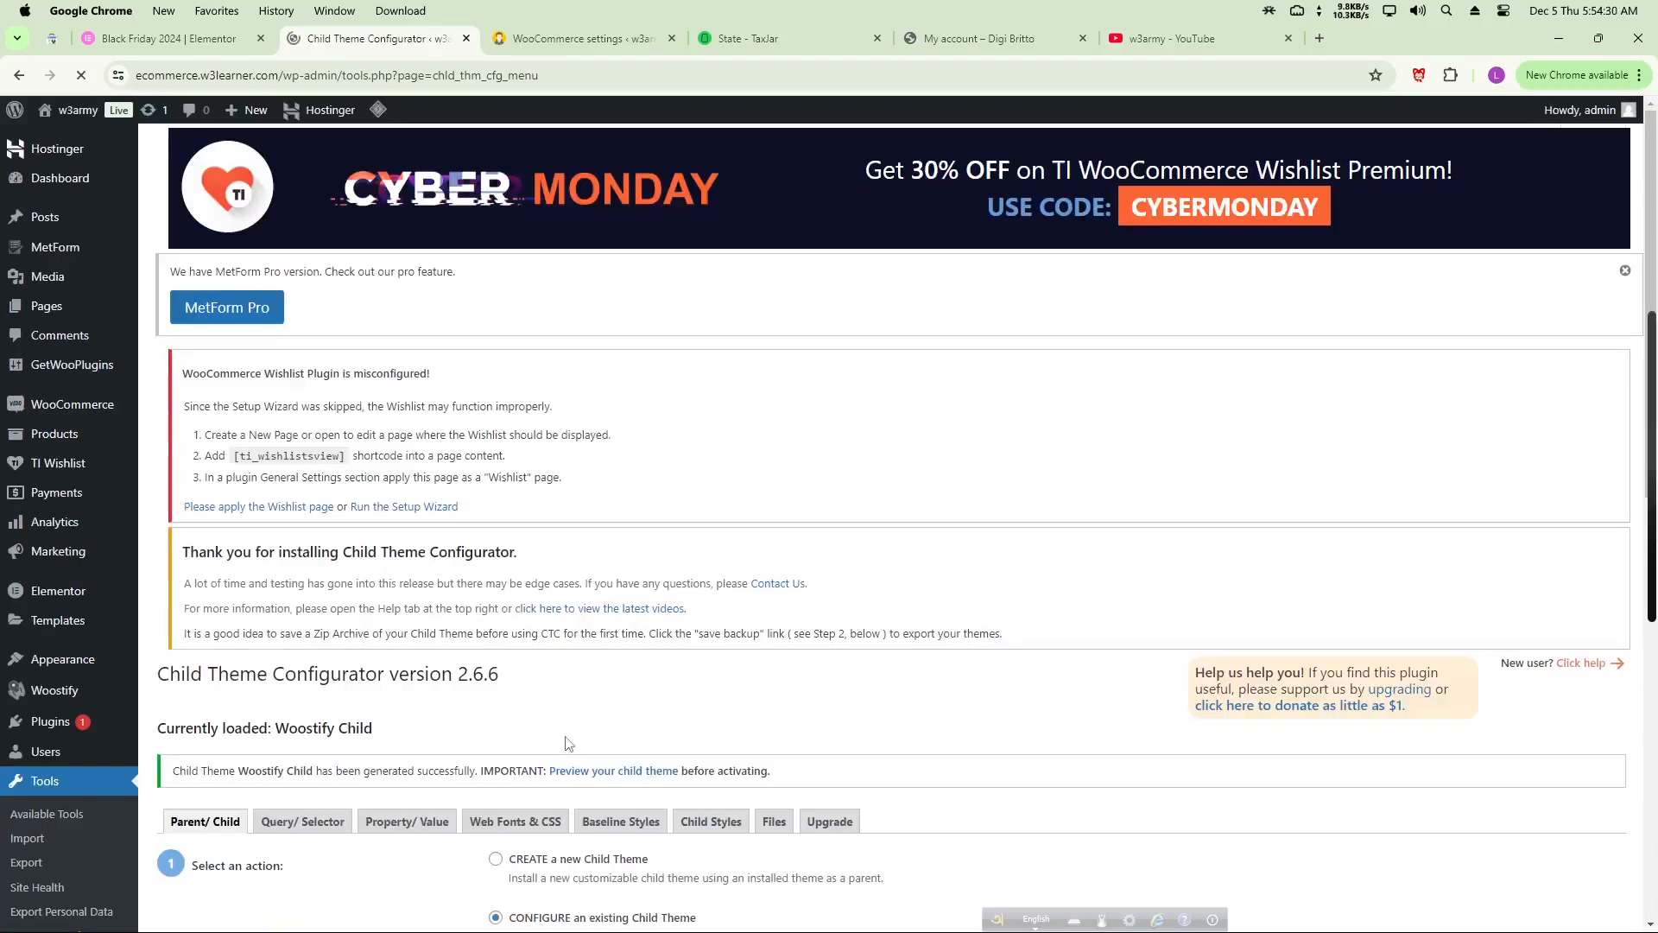
scroll(378, 725, "down", 3)
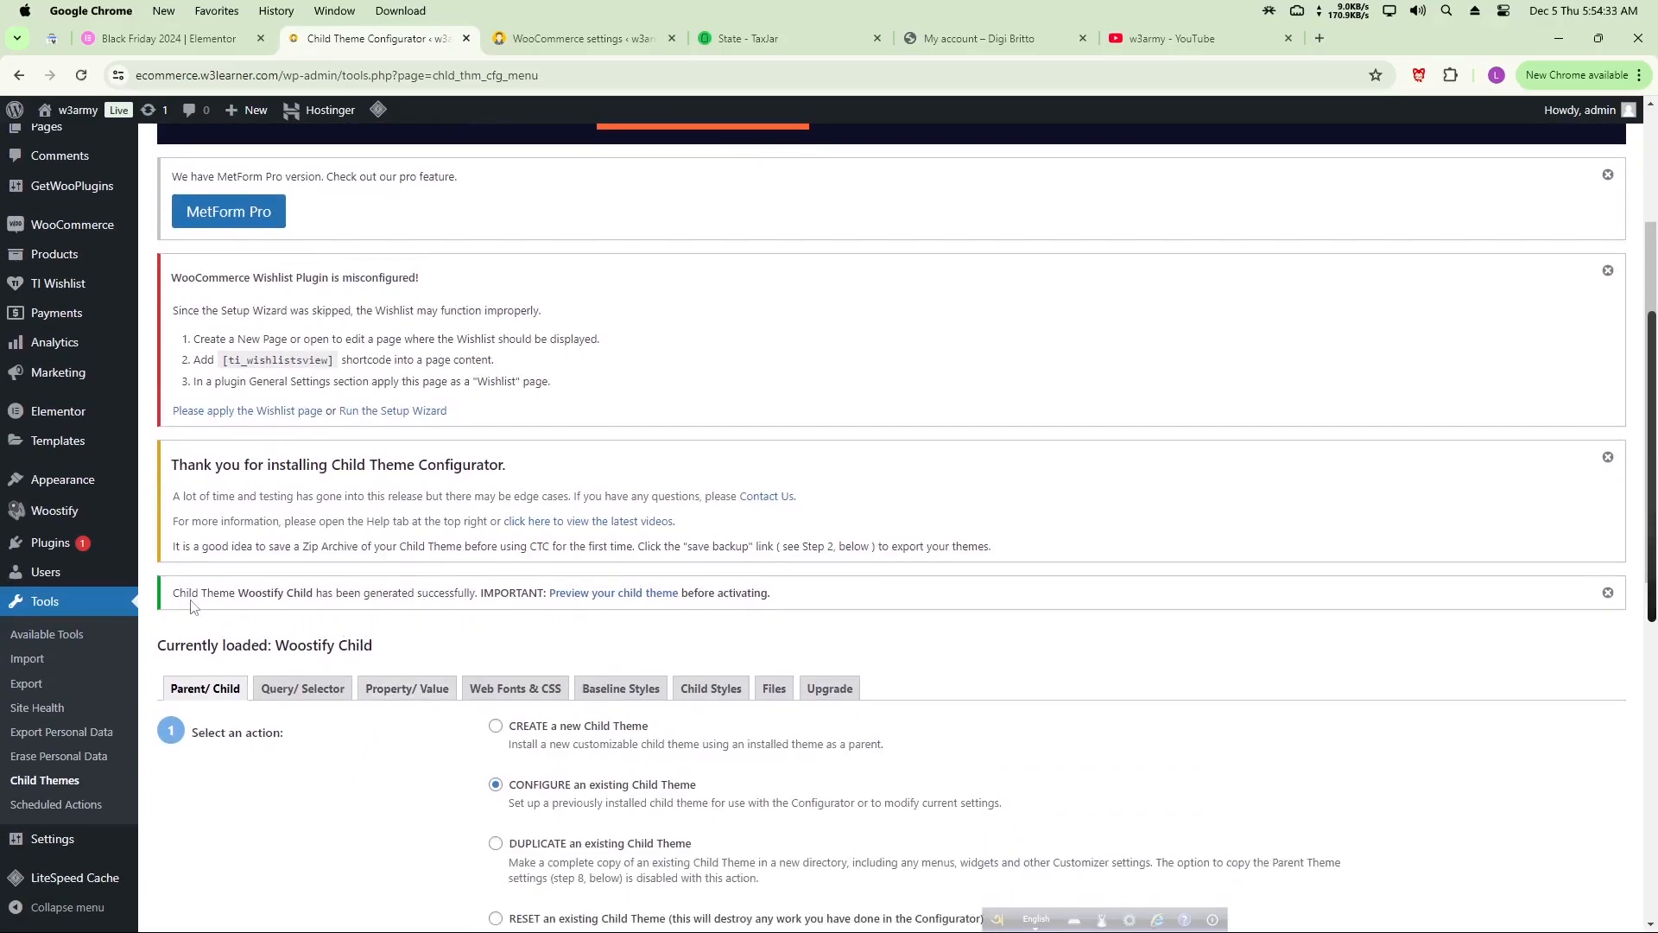
left_click_drag(179, 593, 469, 595)
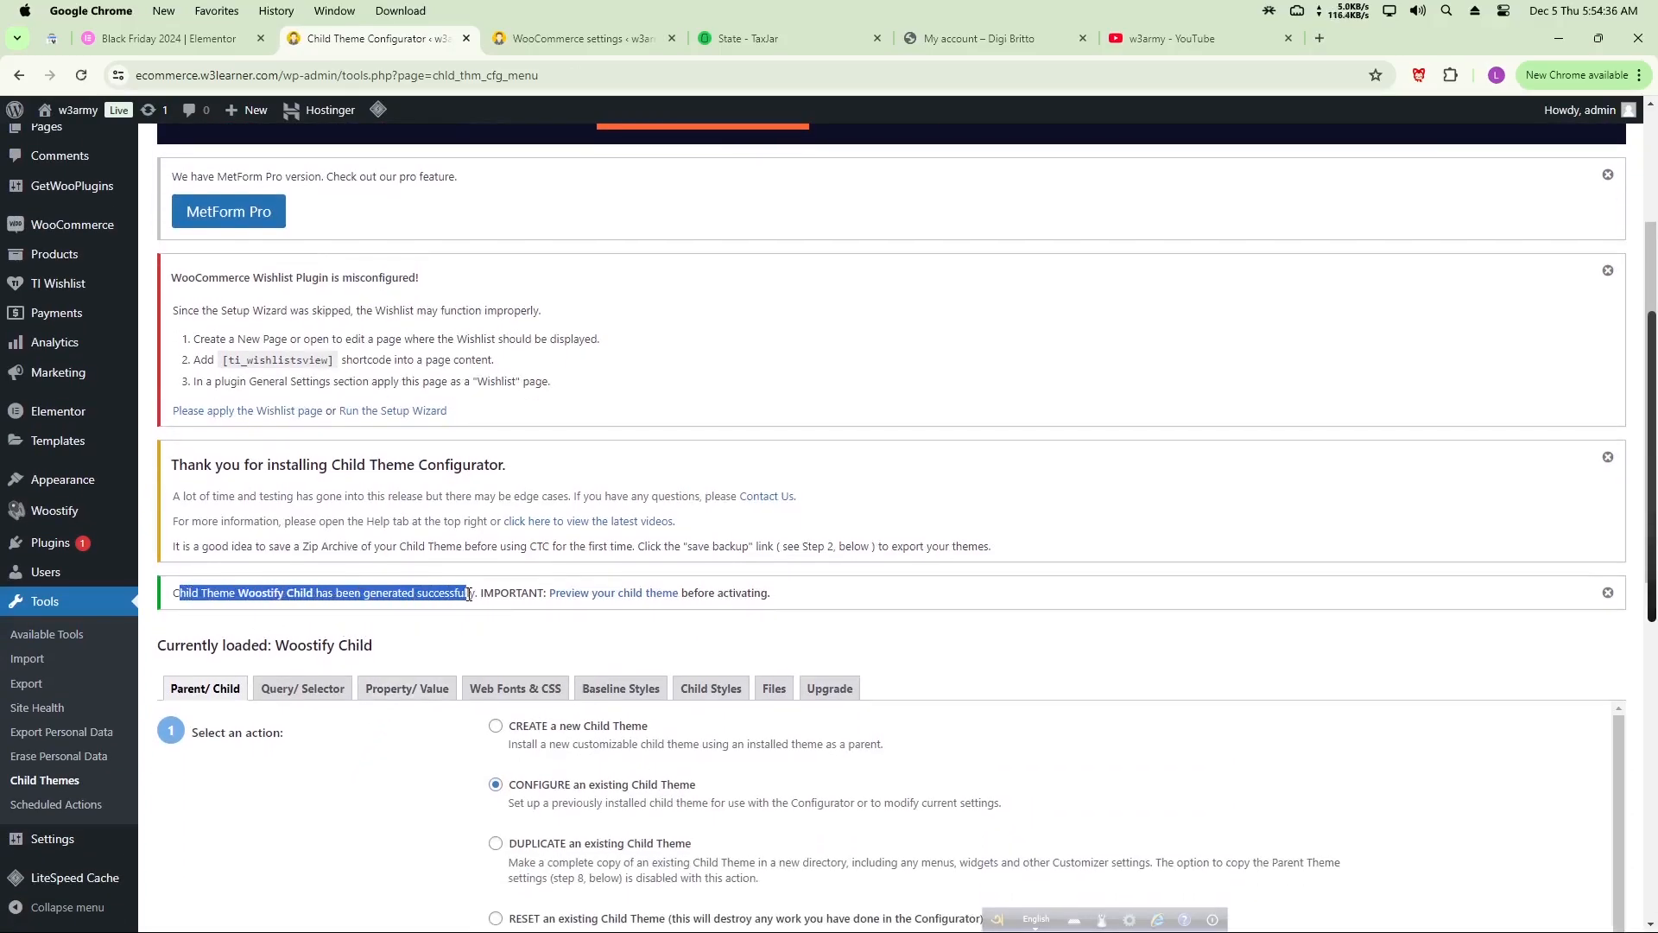
- Select footer.php and header.php among the Woostify parent templates and copy them to the child theme
scroll(469, 594, "down", 3)
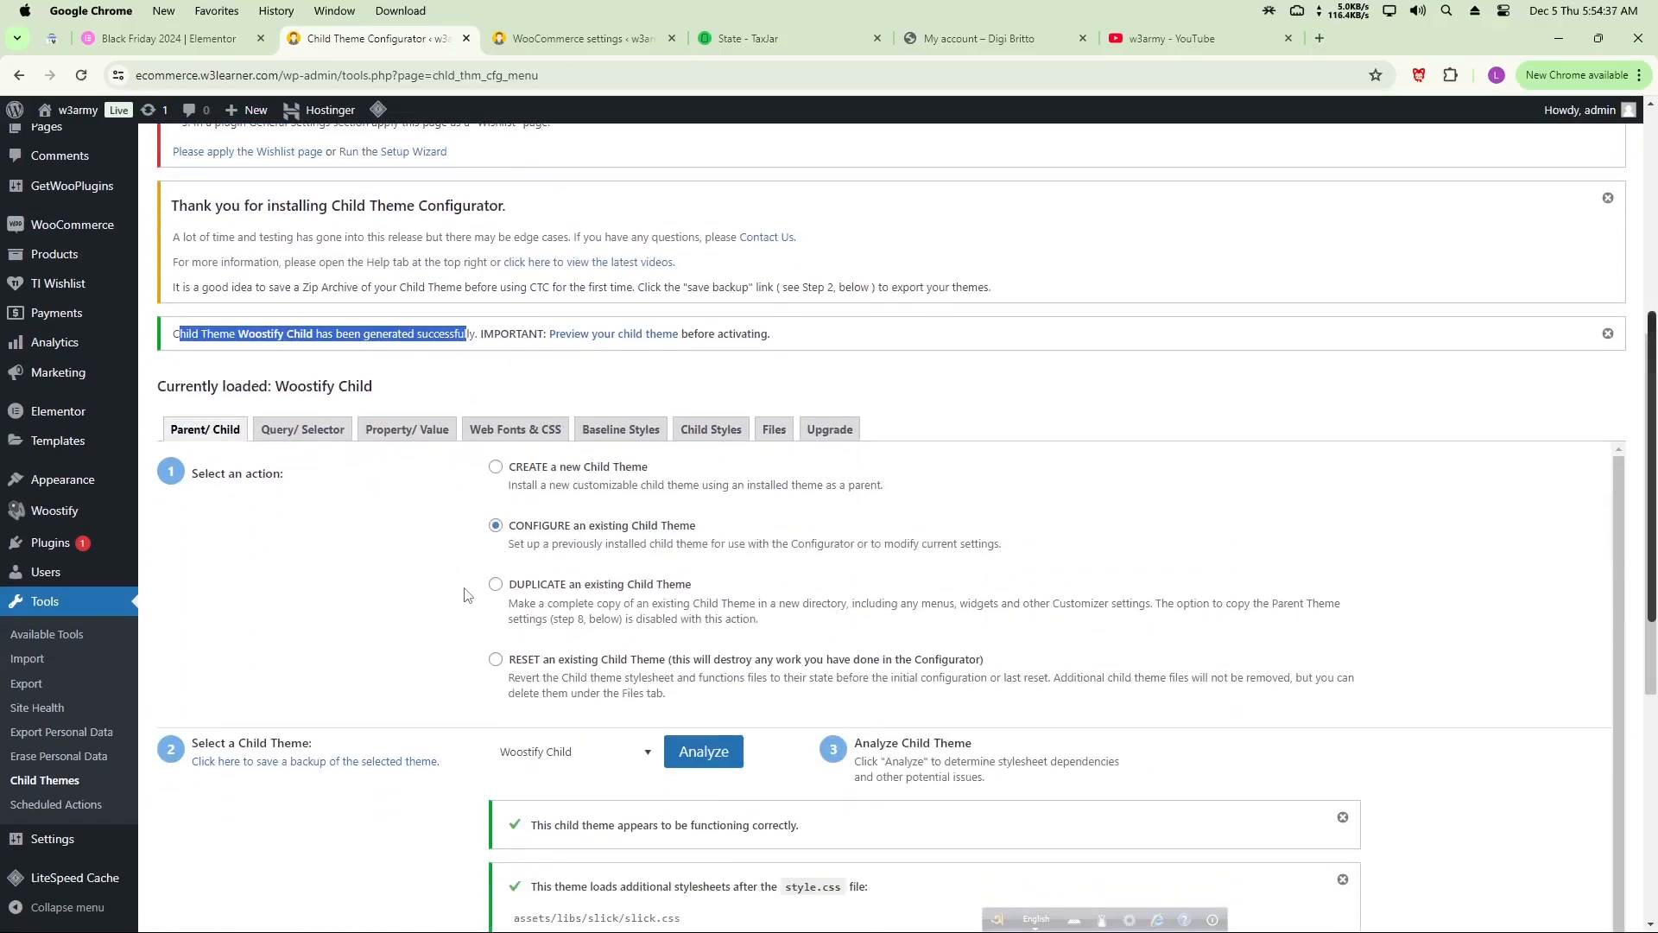
left_click(778, 436)
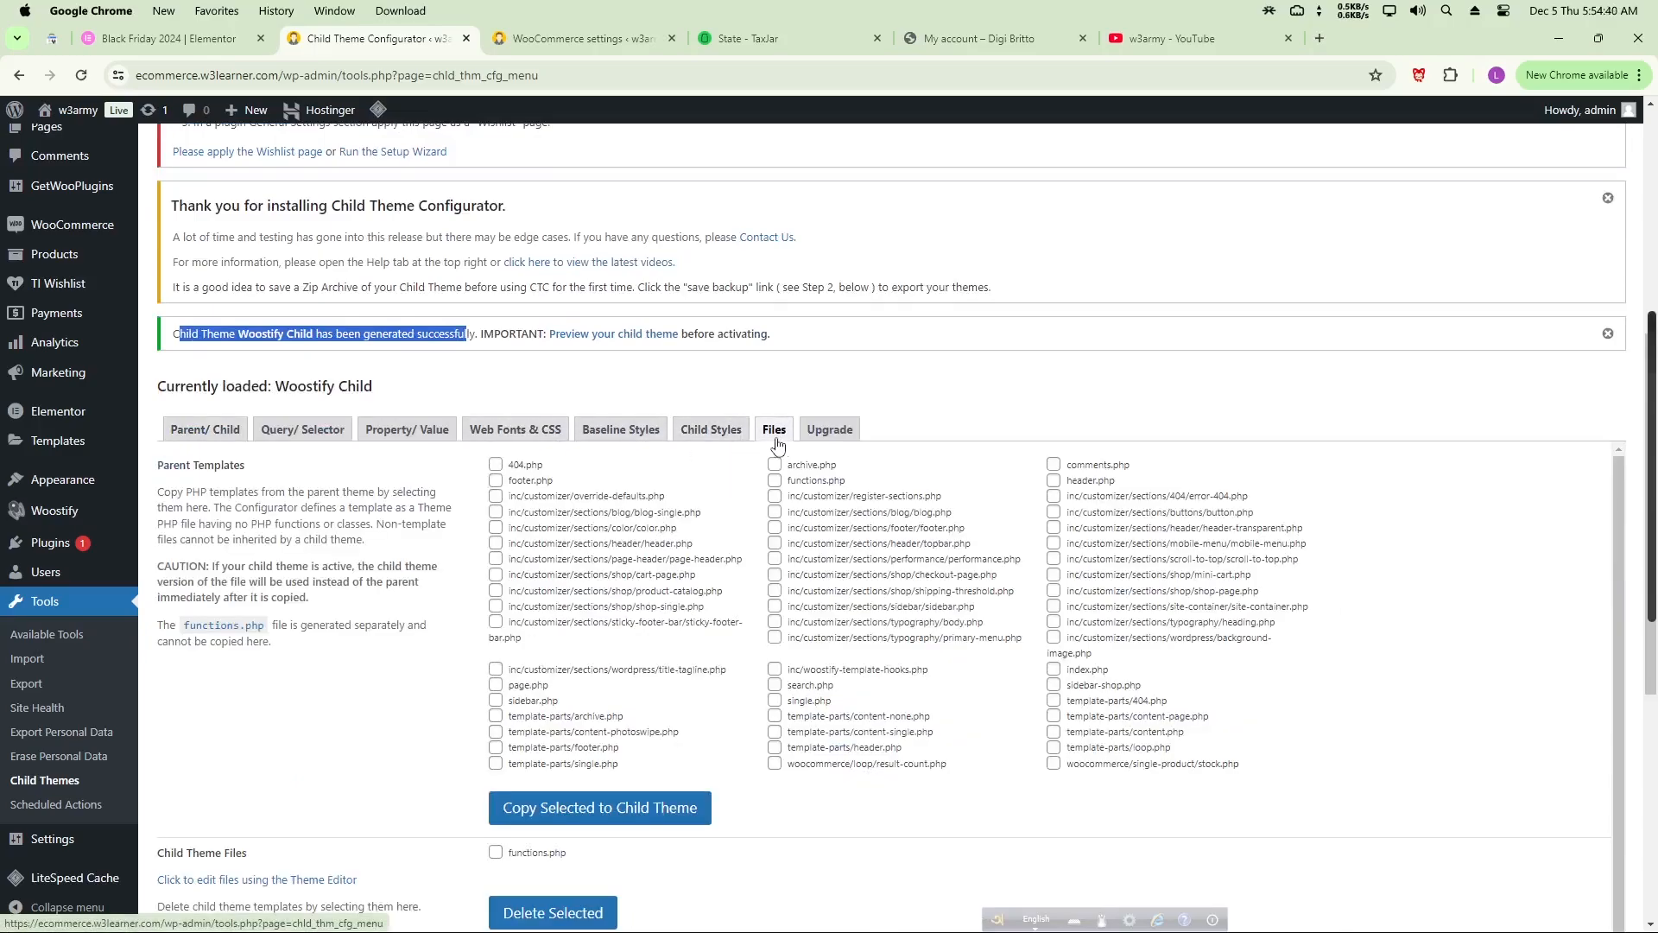
left_click(496, 483)
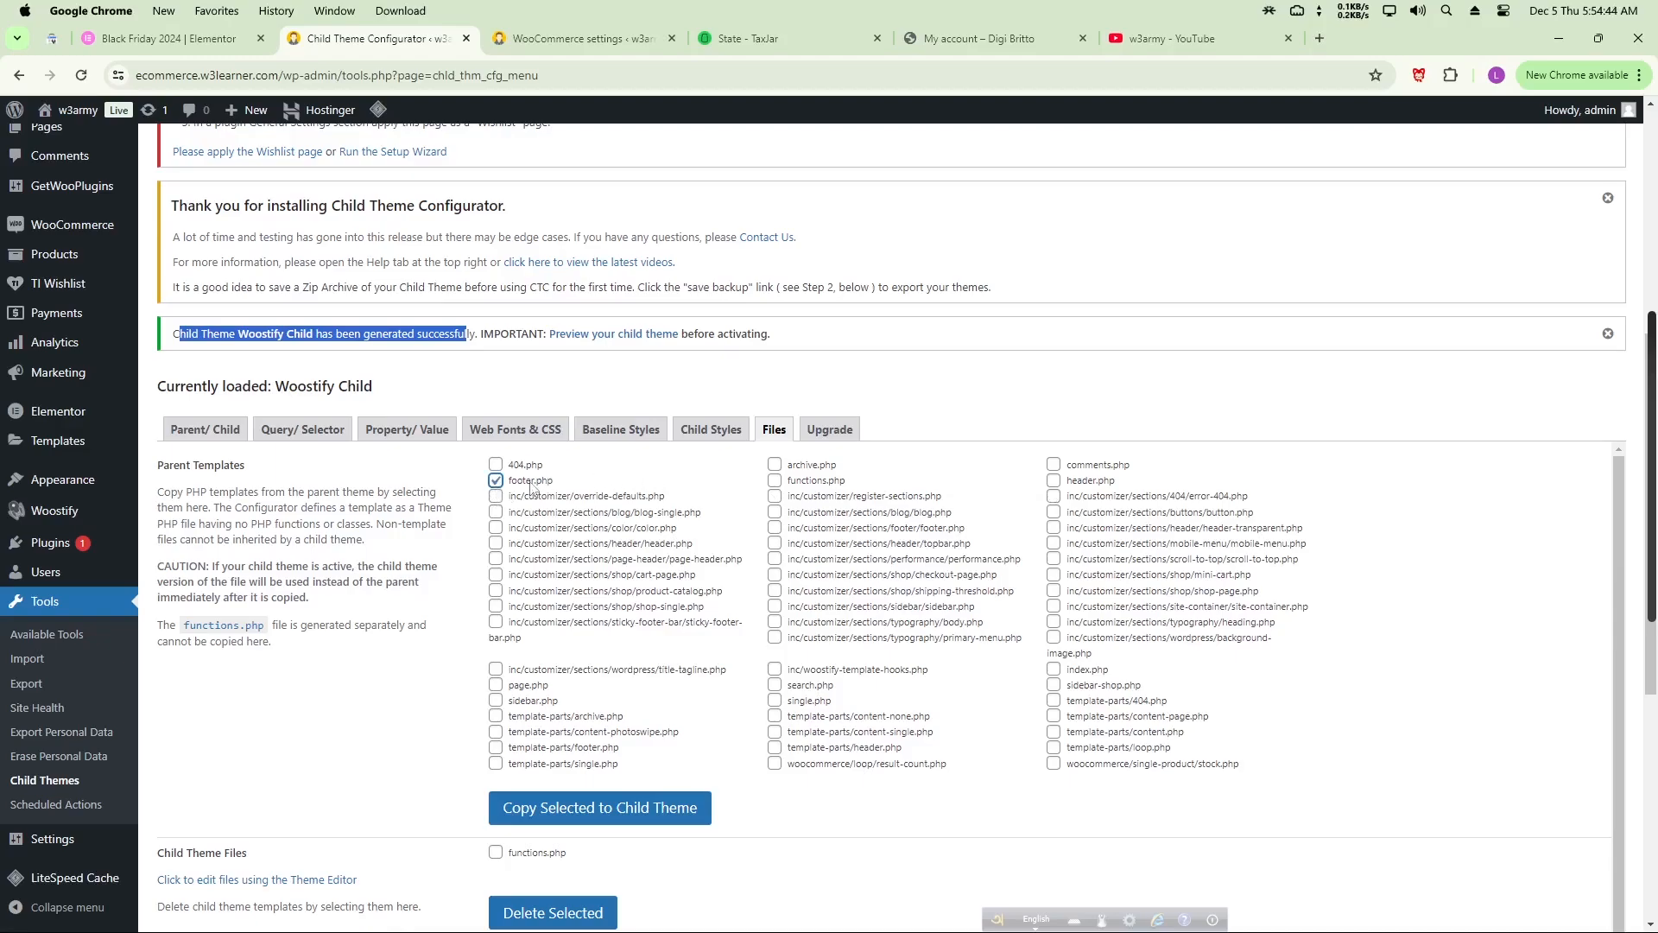
left_click(1053, 481)
scroll(799, 484, "down", 4)
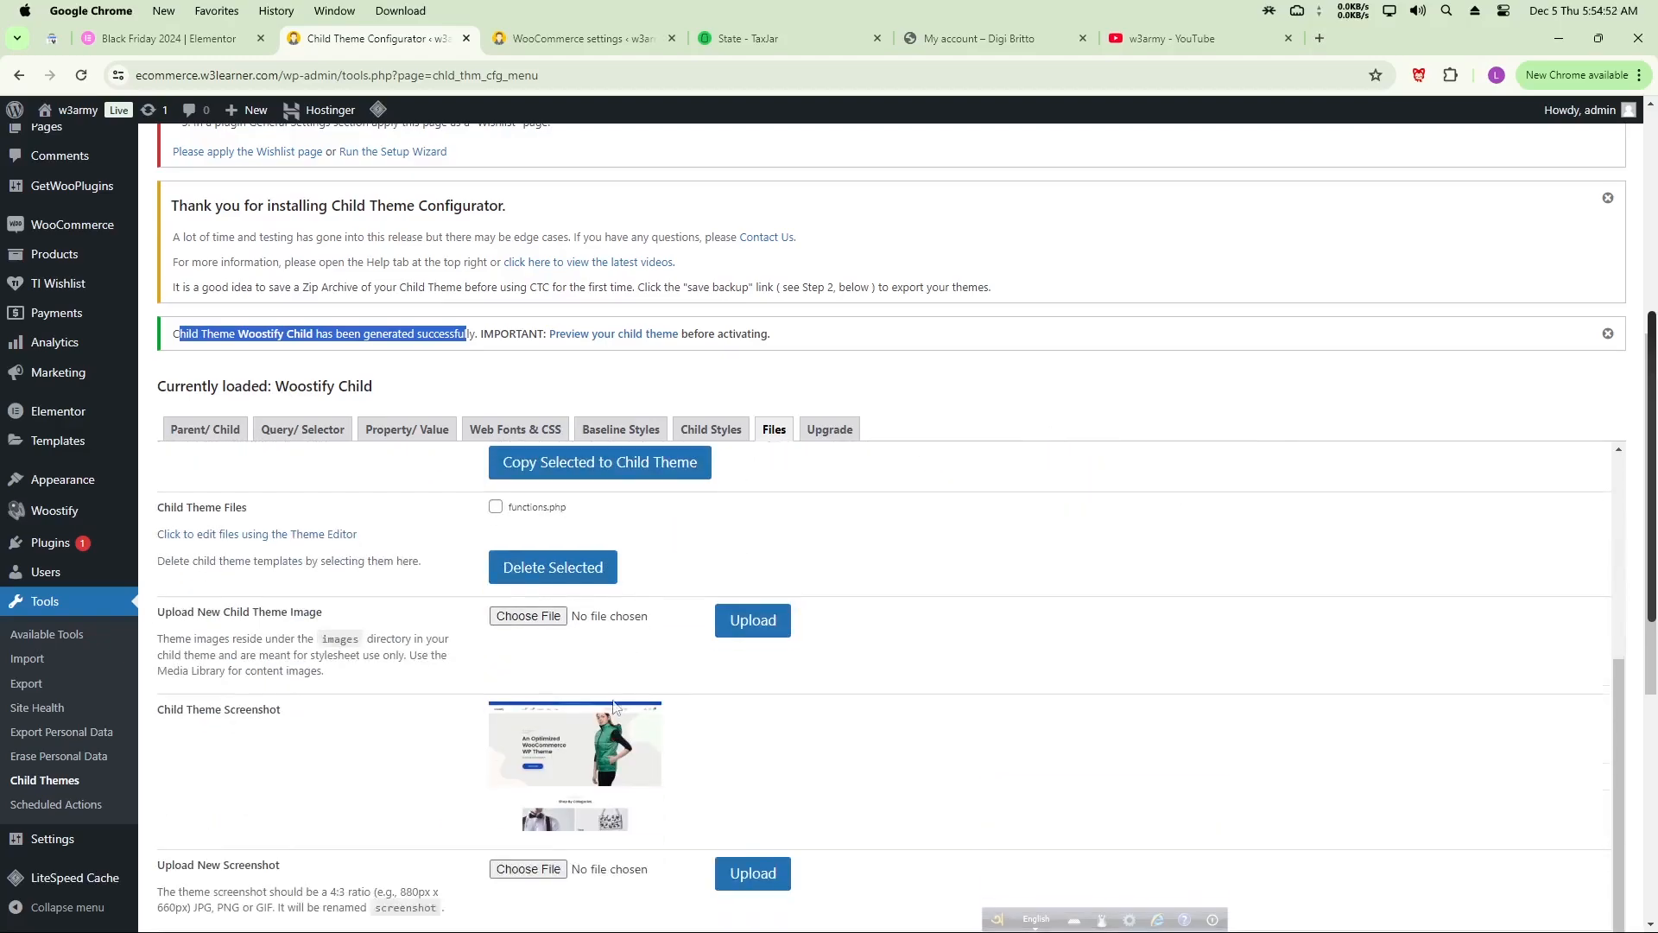
scroll(767, 737, "up", 3)
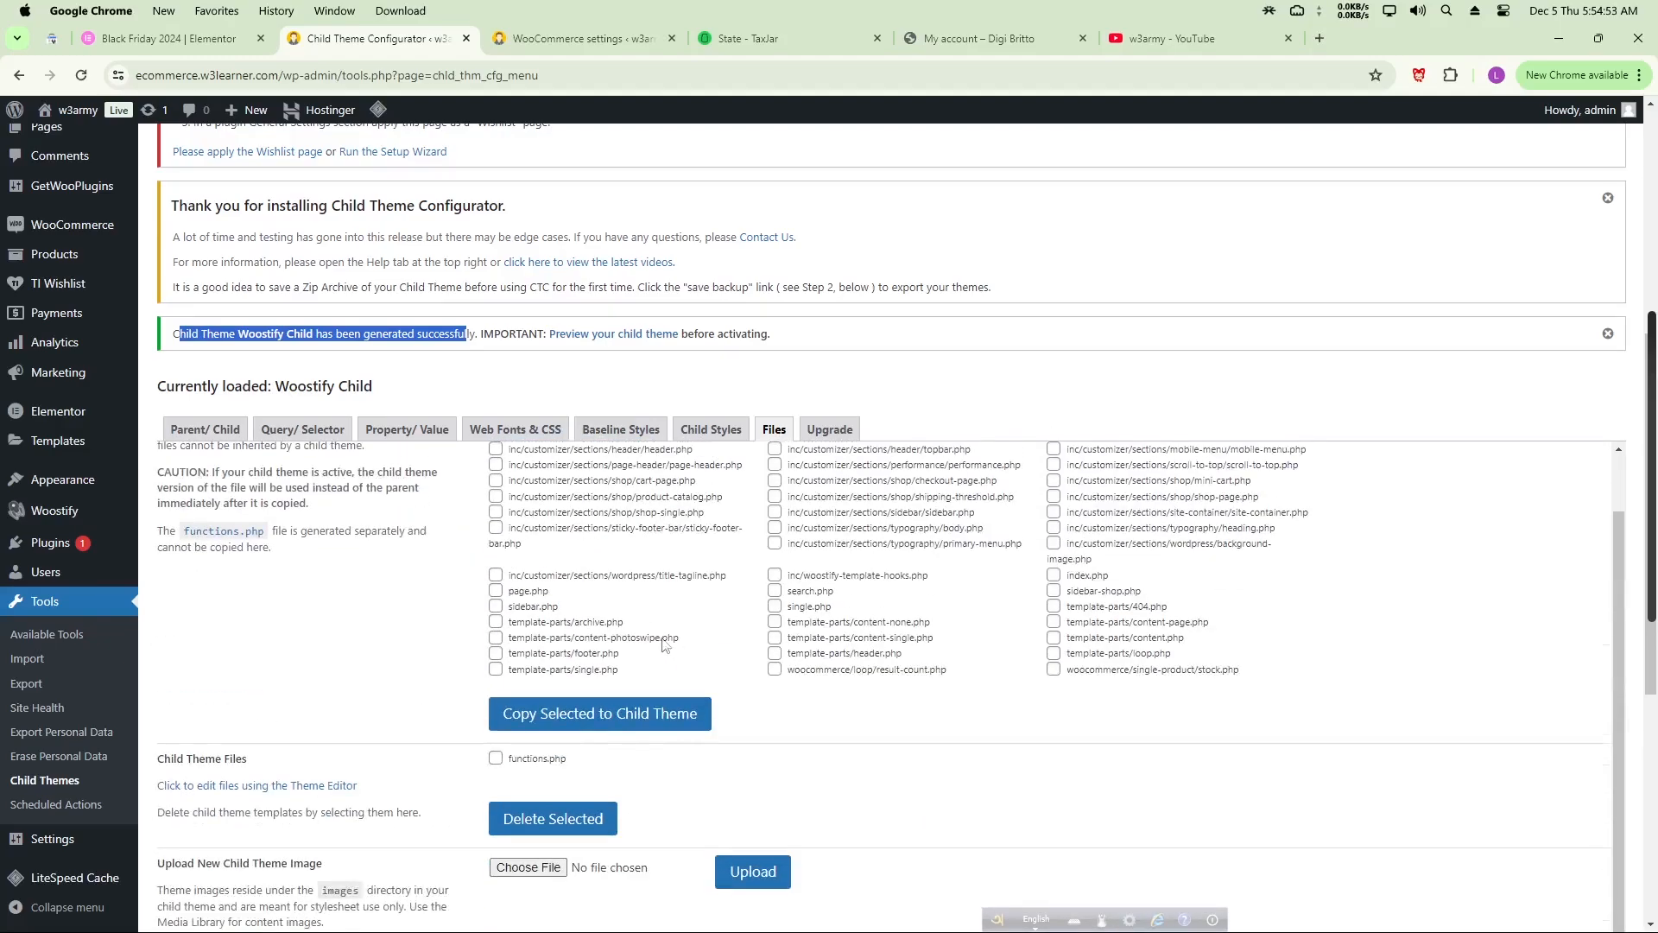
left_click(595, 726)
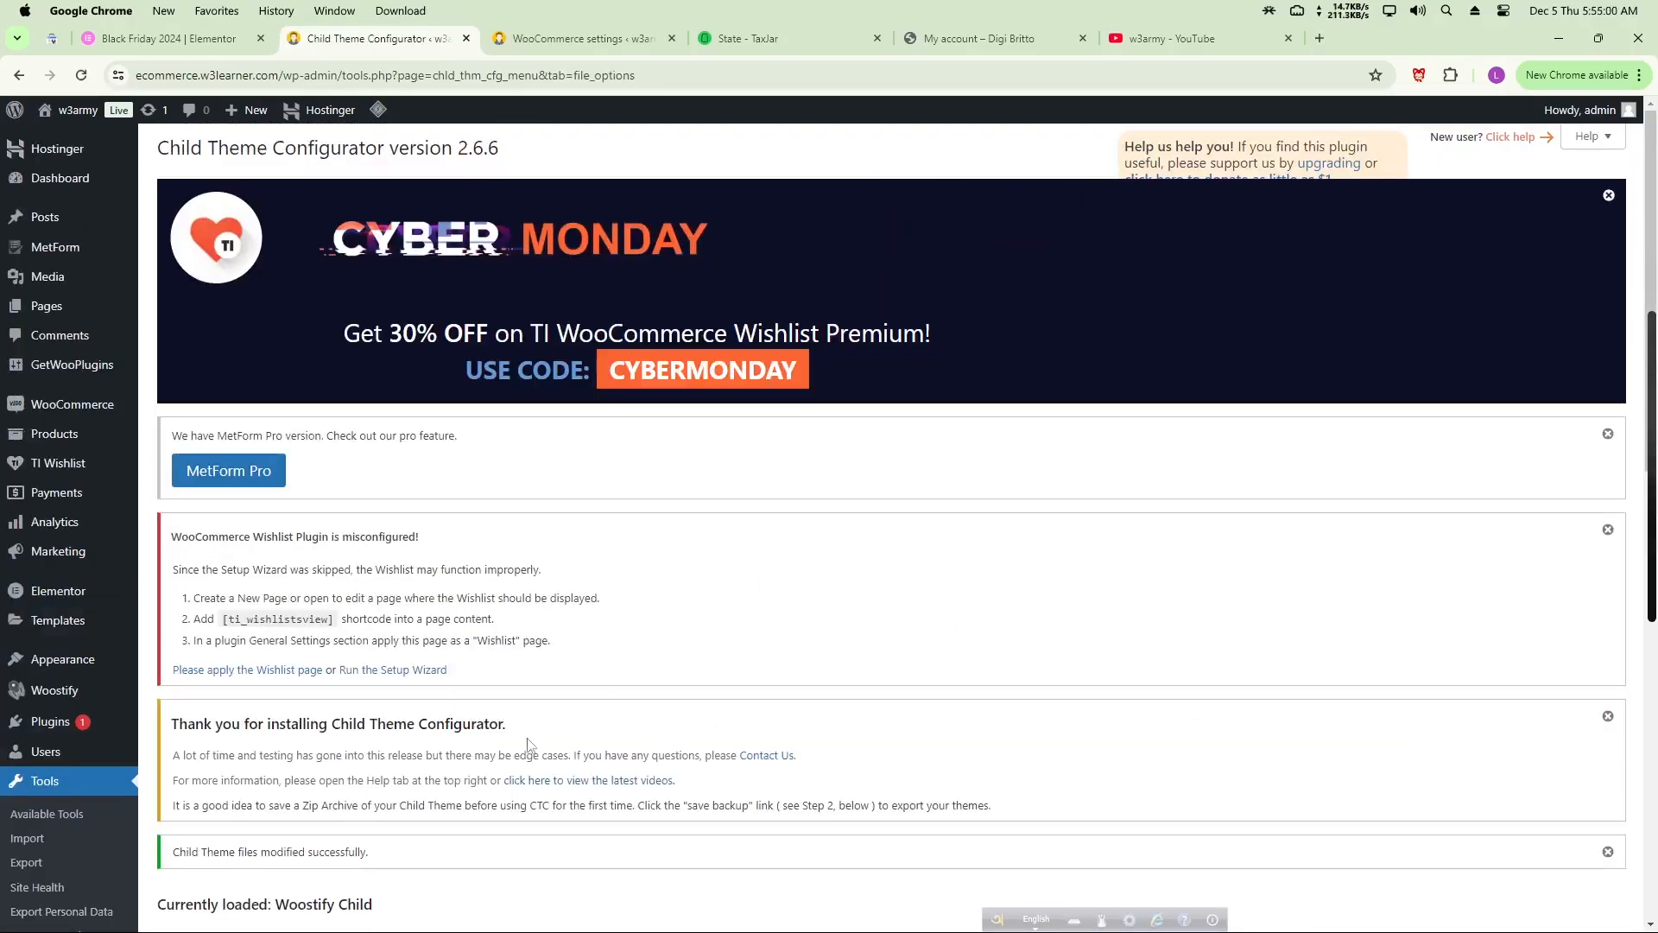
- Open the installed themes and activate the Woostify Child theme
mouse_move(78, 665)
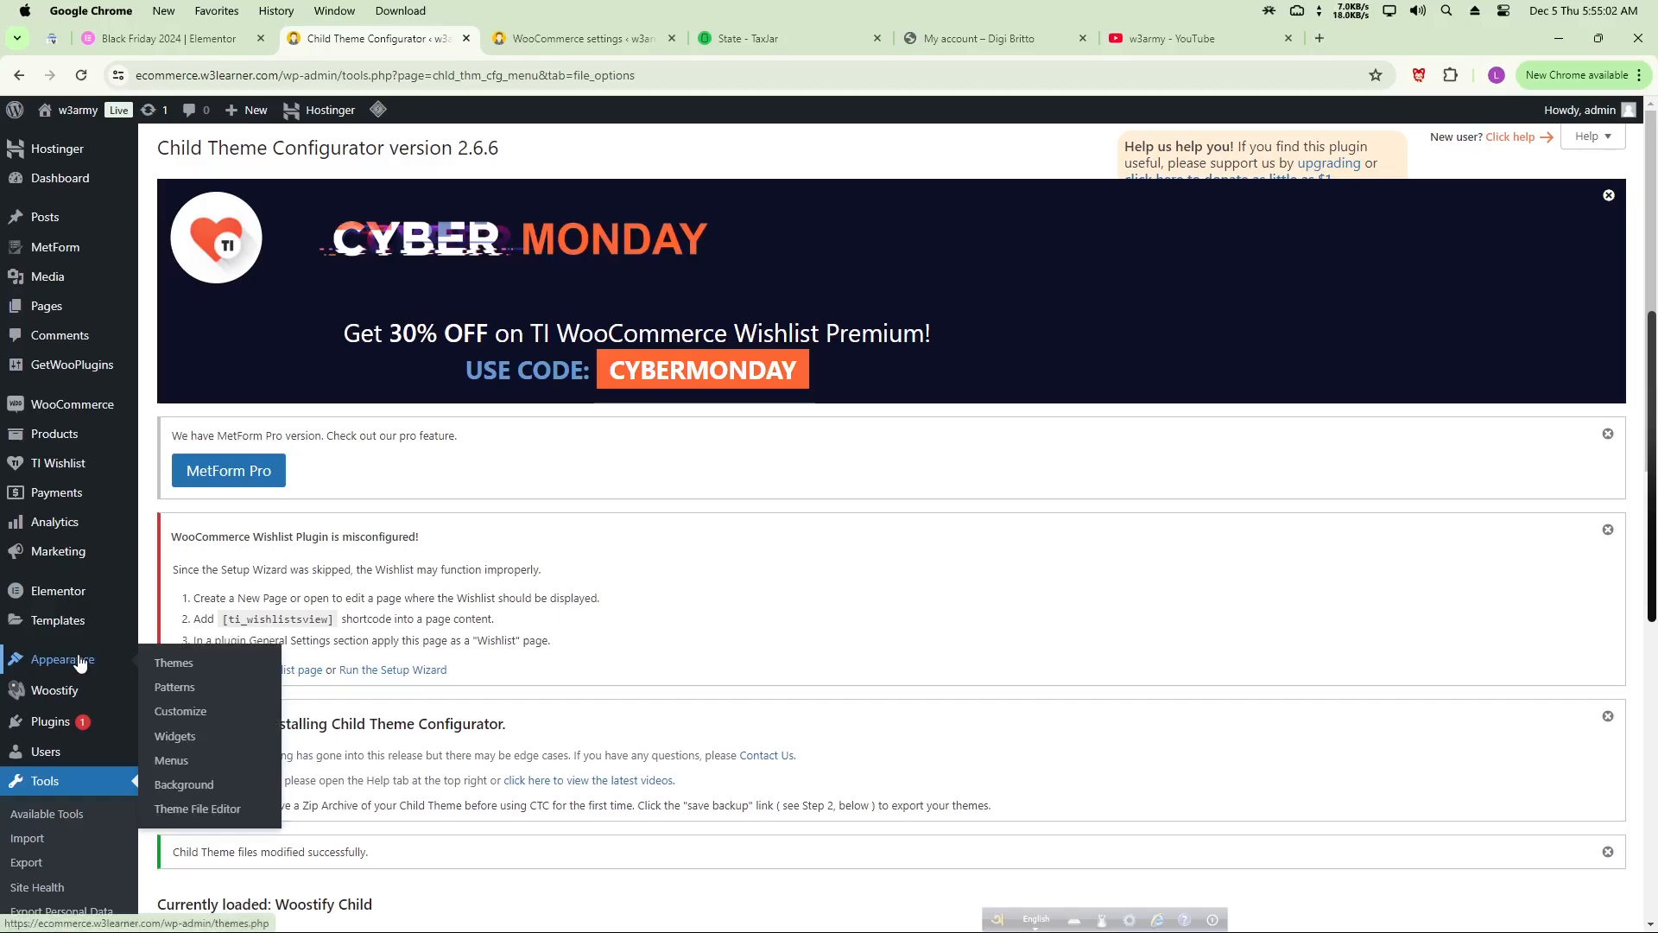
left_click(172, 663)
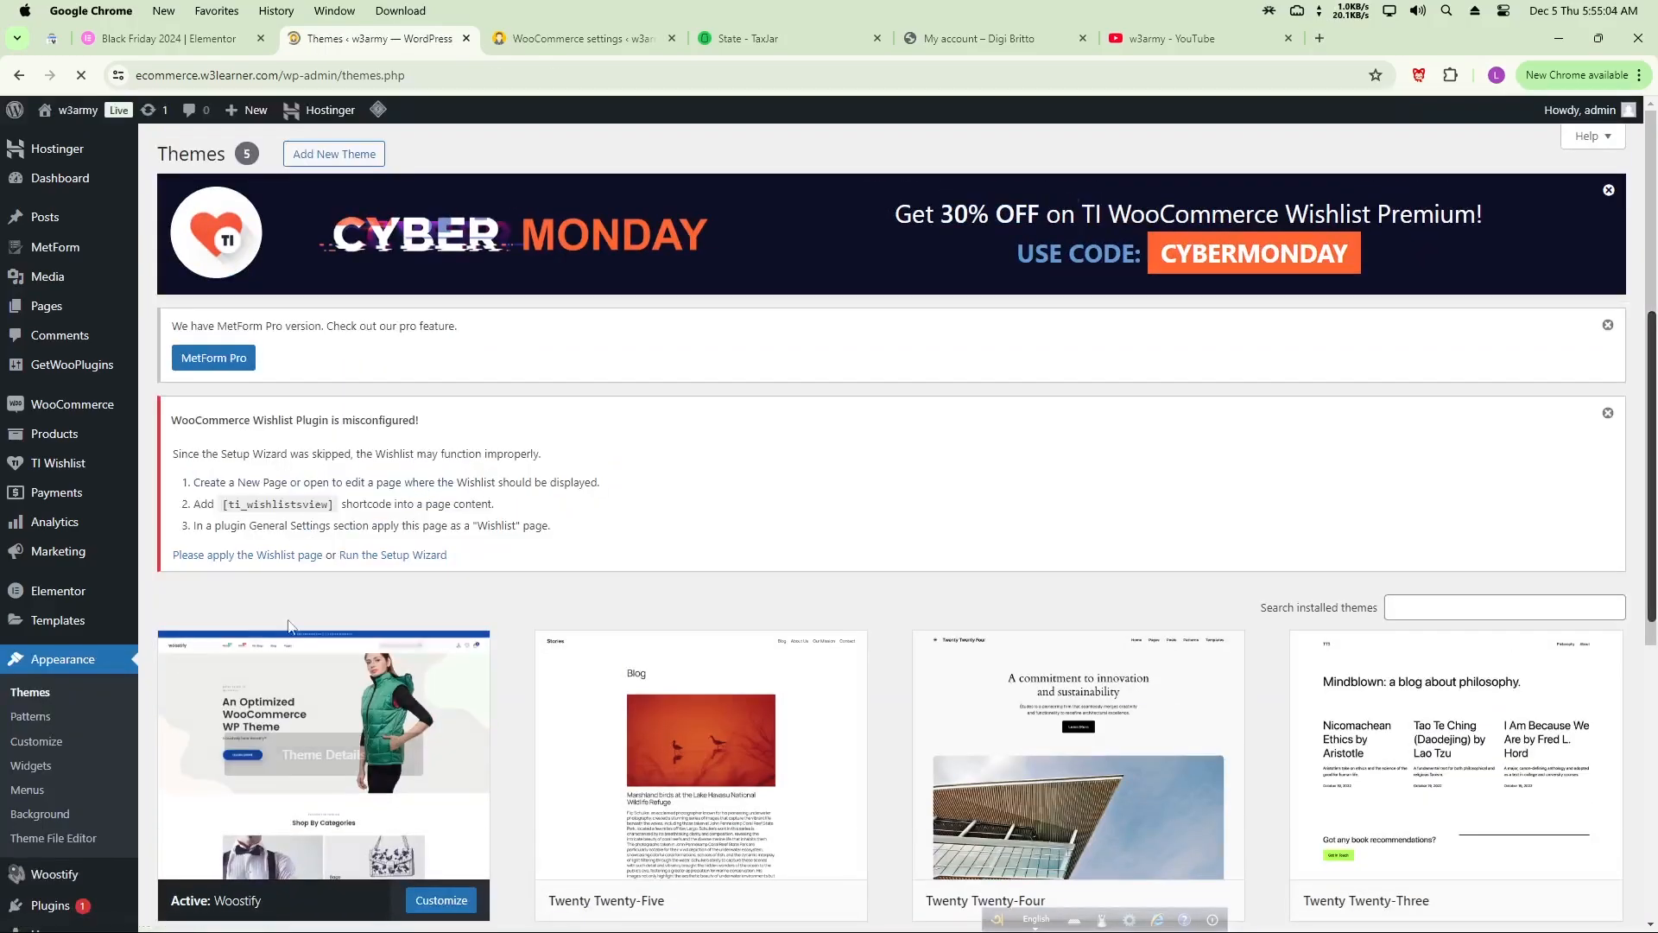
scroll(722, 519, "down", 4)
mouse_move(245, 714)
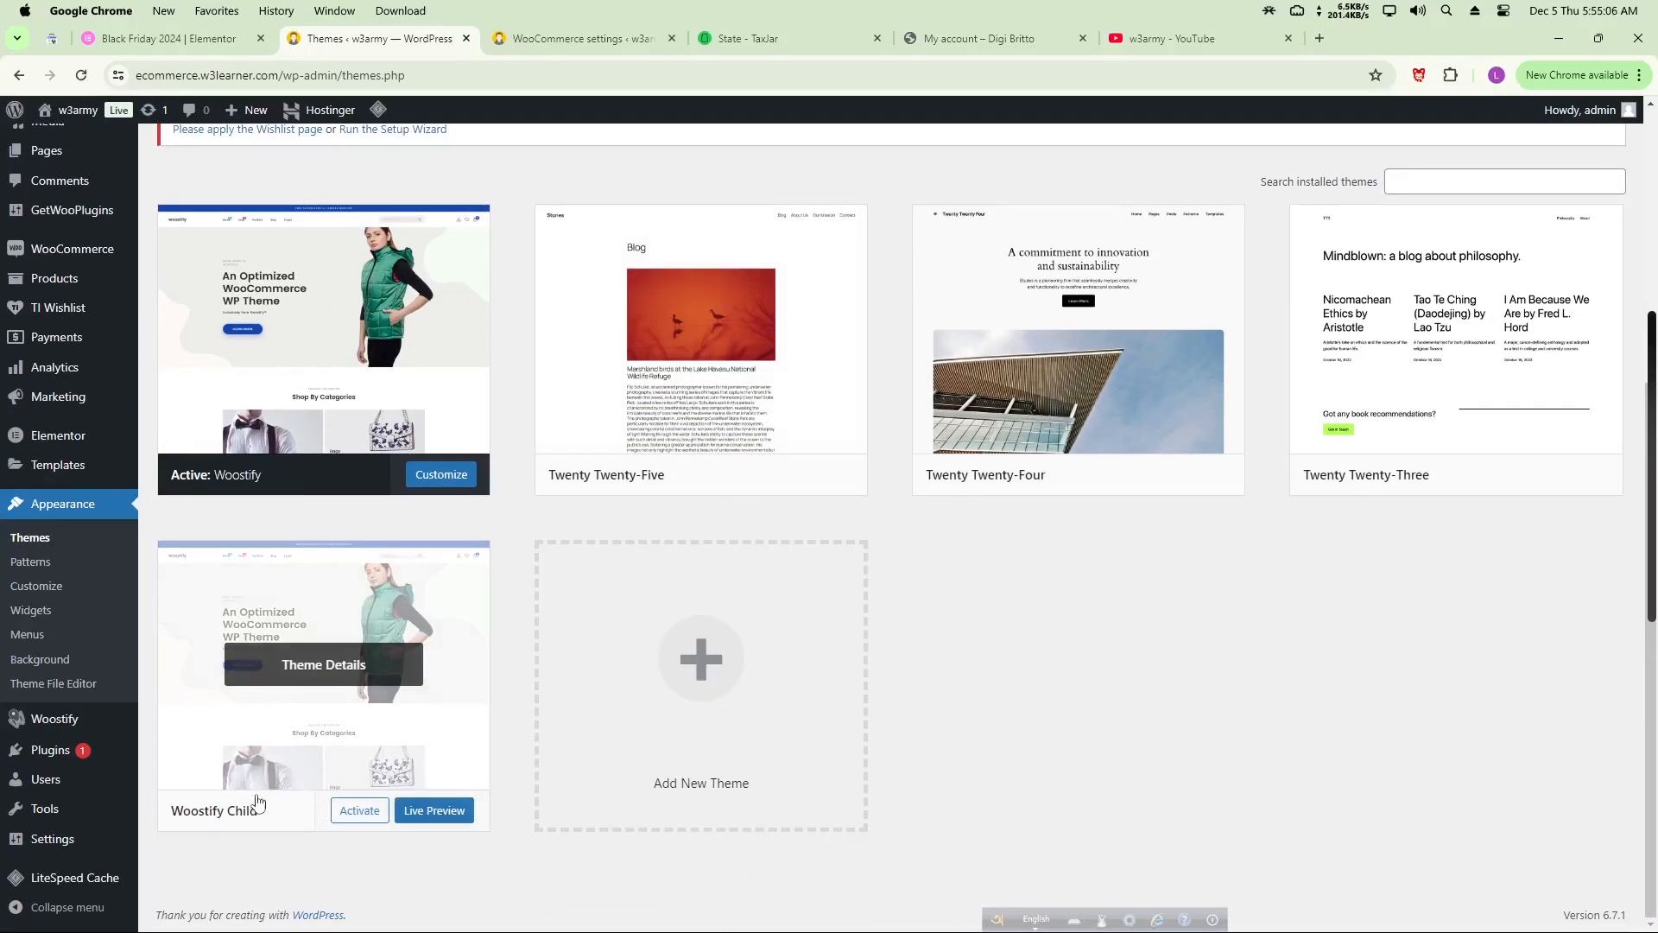
left_click(360, 812)
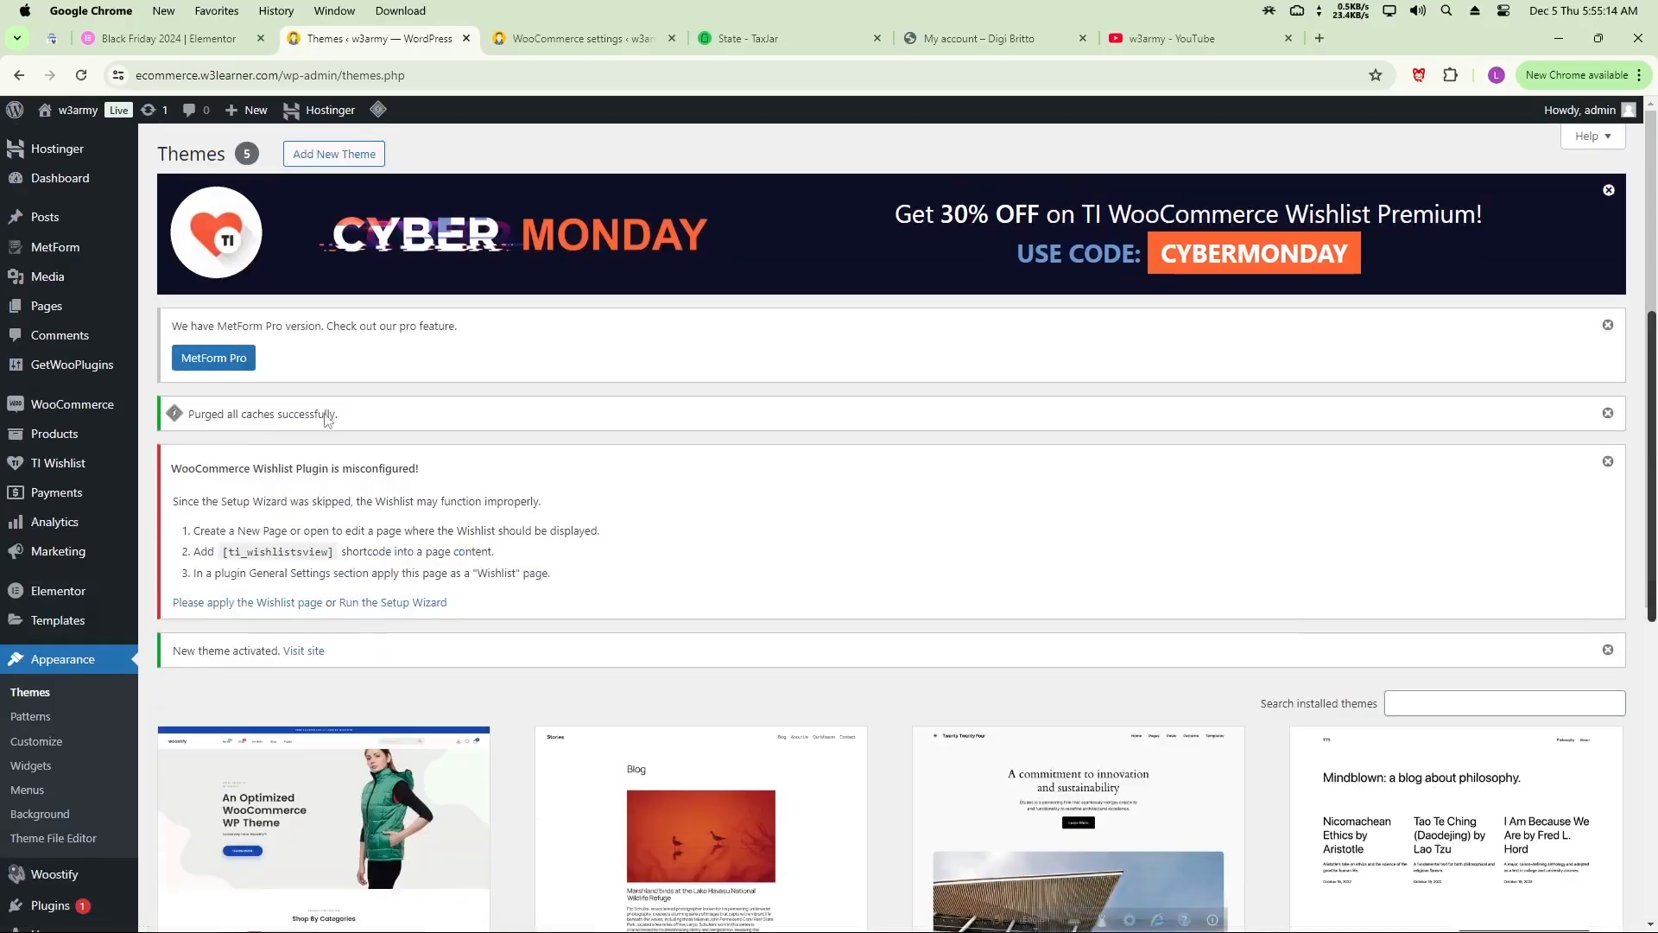
- Deactivate the Child Theme Configurator plugin in the installed plugins and delete it together with its data
scroll(107, 813, "down", 1)
scroll(107, 812, "down", 3)
mouse_move(86, 752)
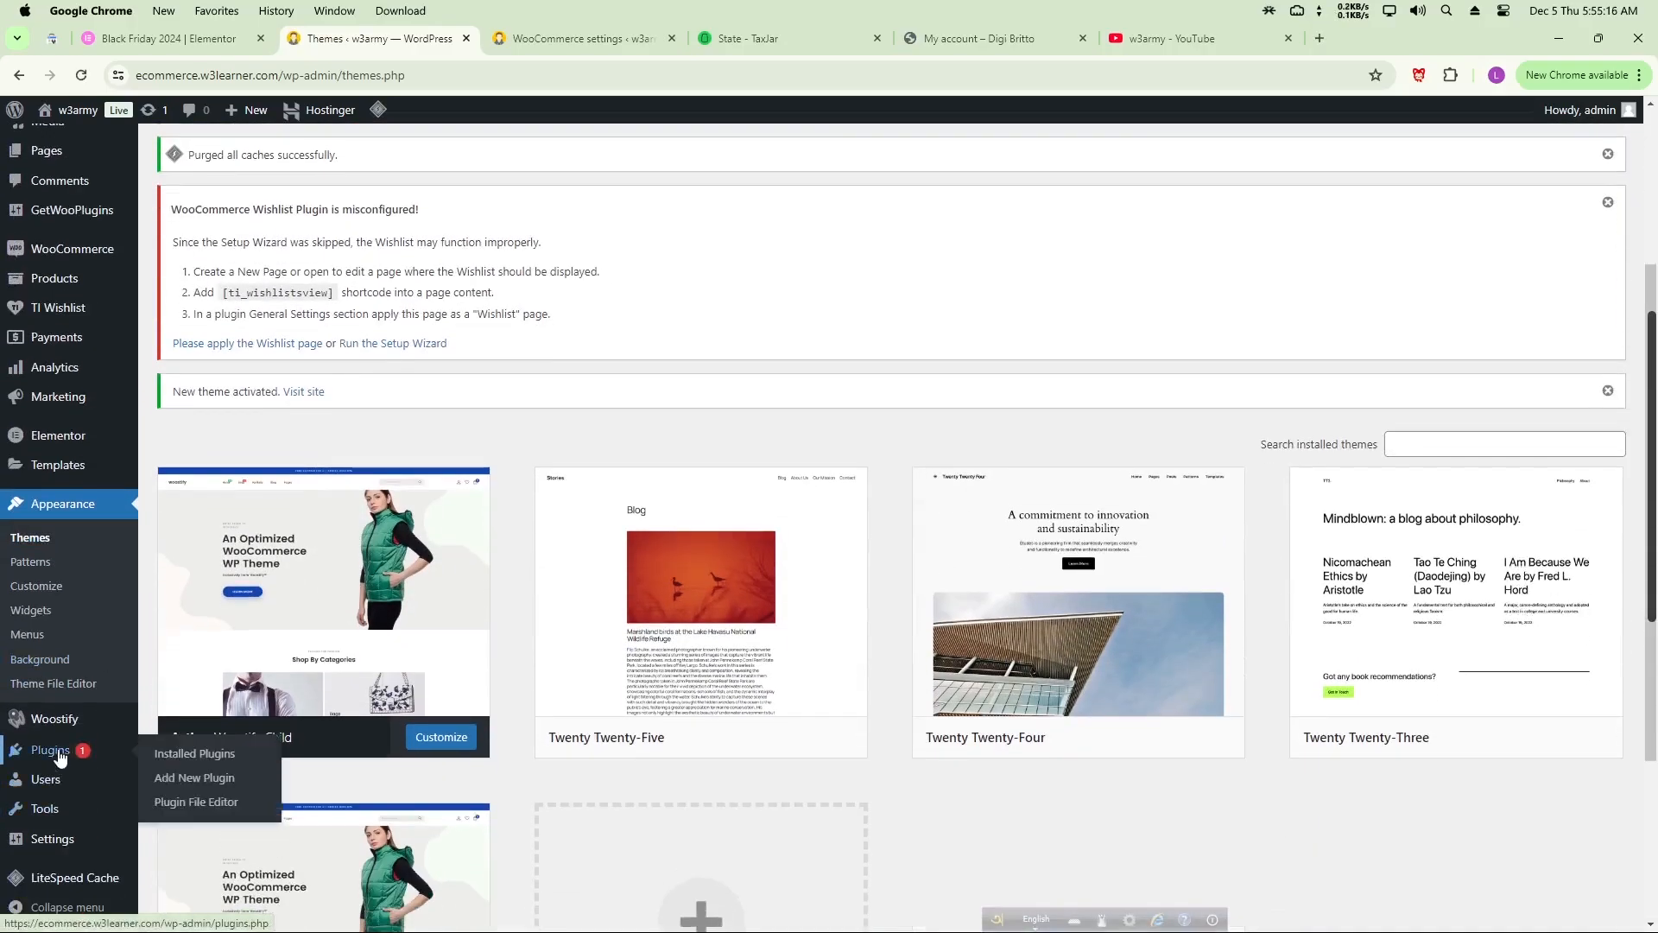
left_click(190, 755)
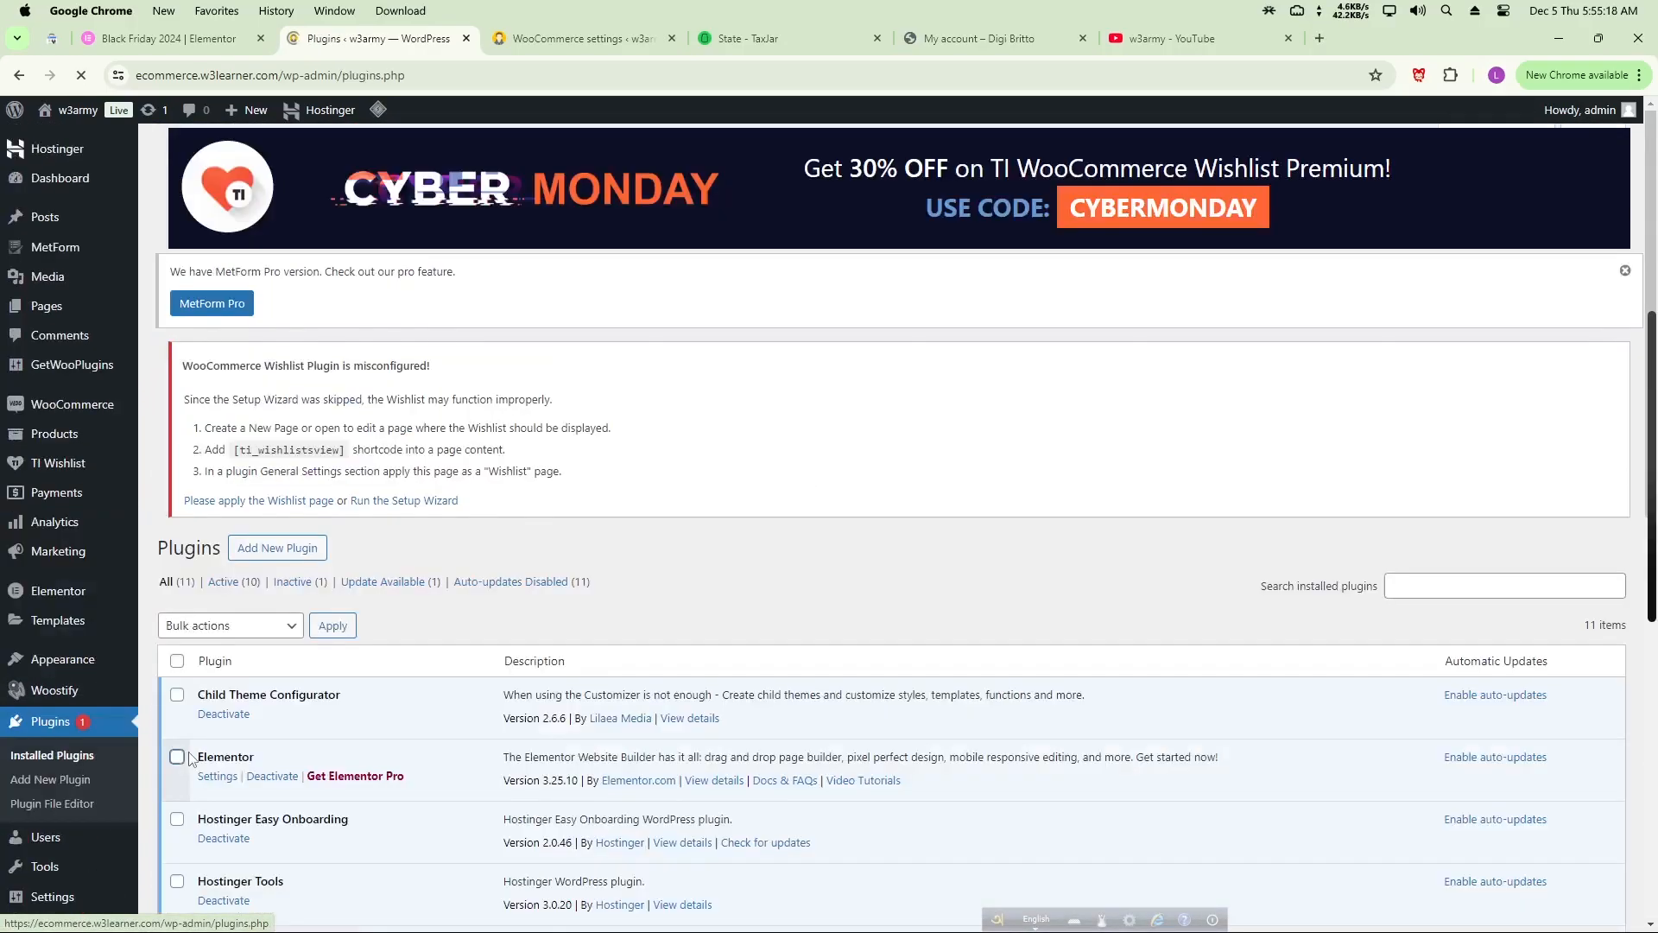
scroll(294, 602, "down", 6)
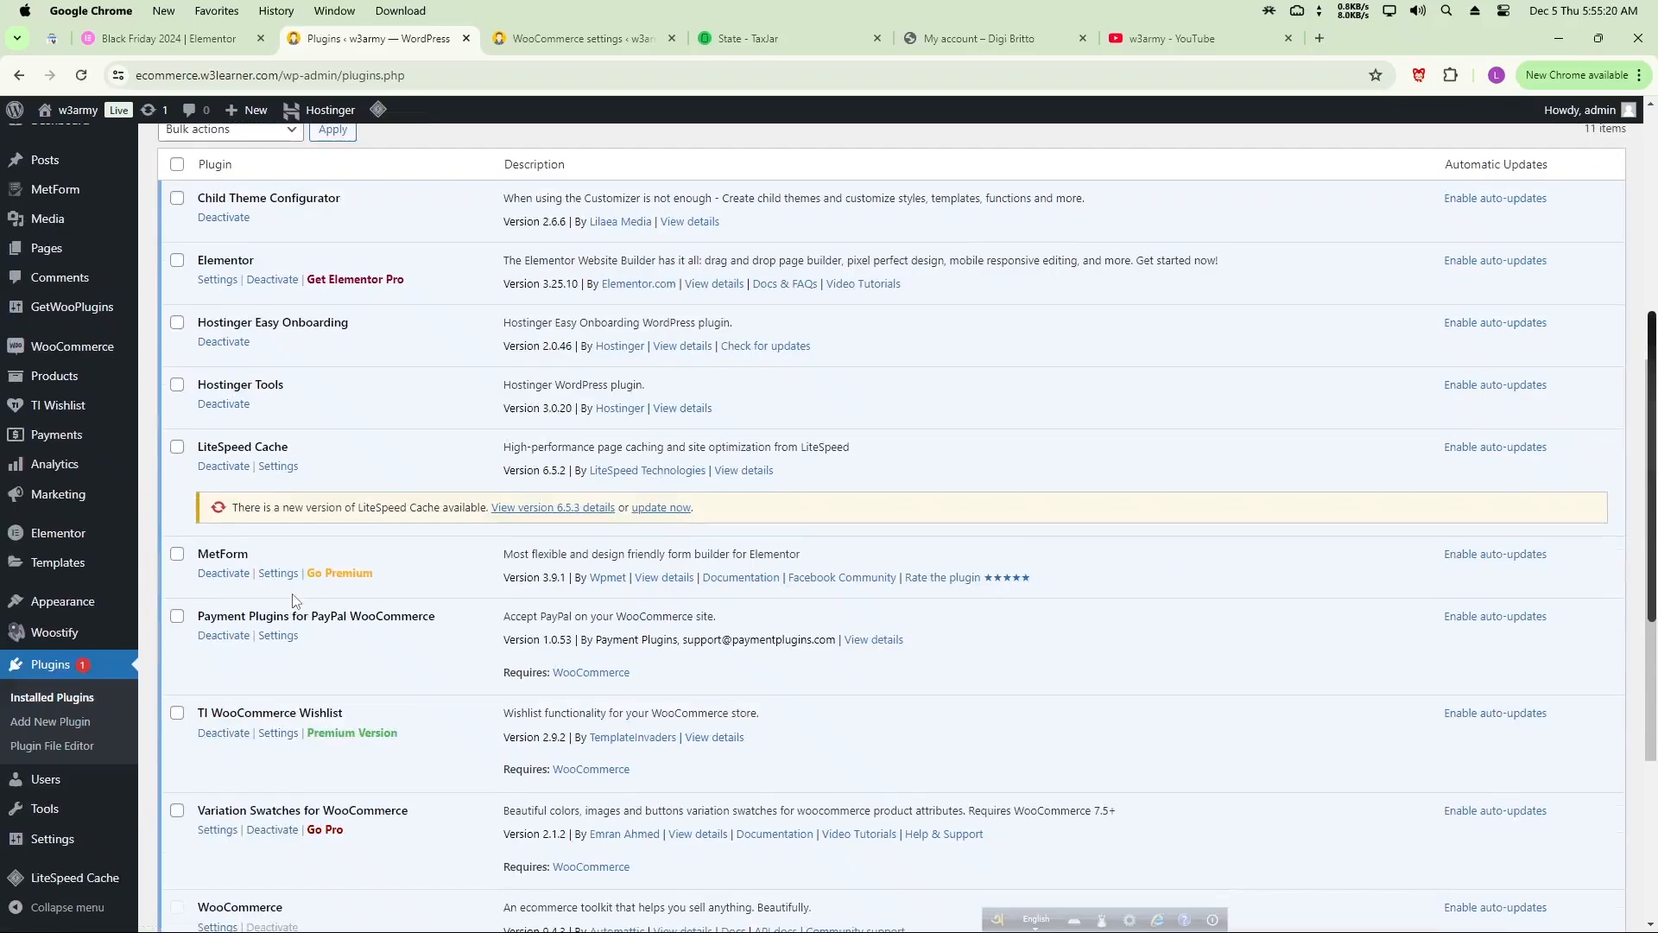
scroll(294, 602, "down", 4)
scroll(295, 598, "up", 6)
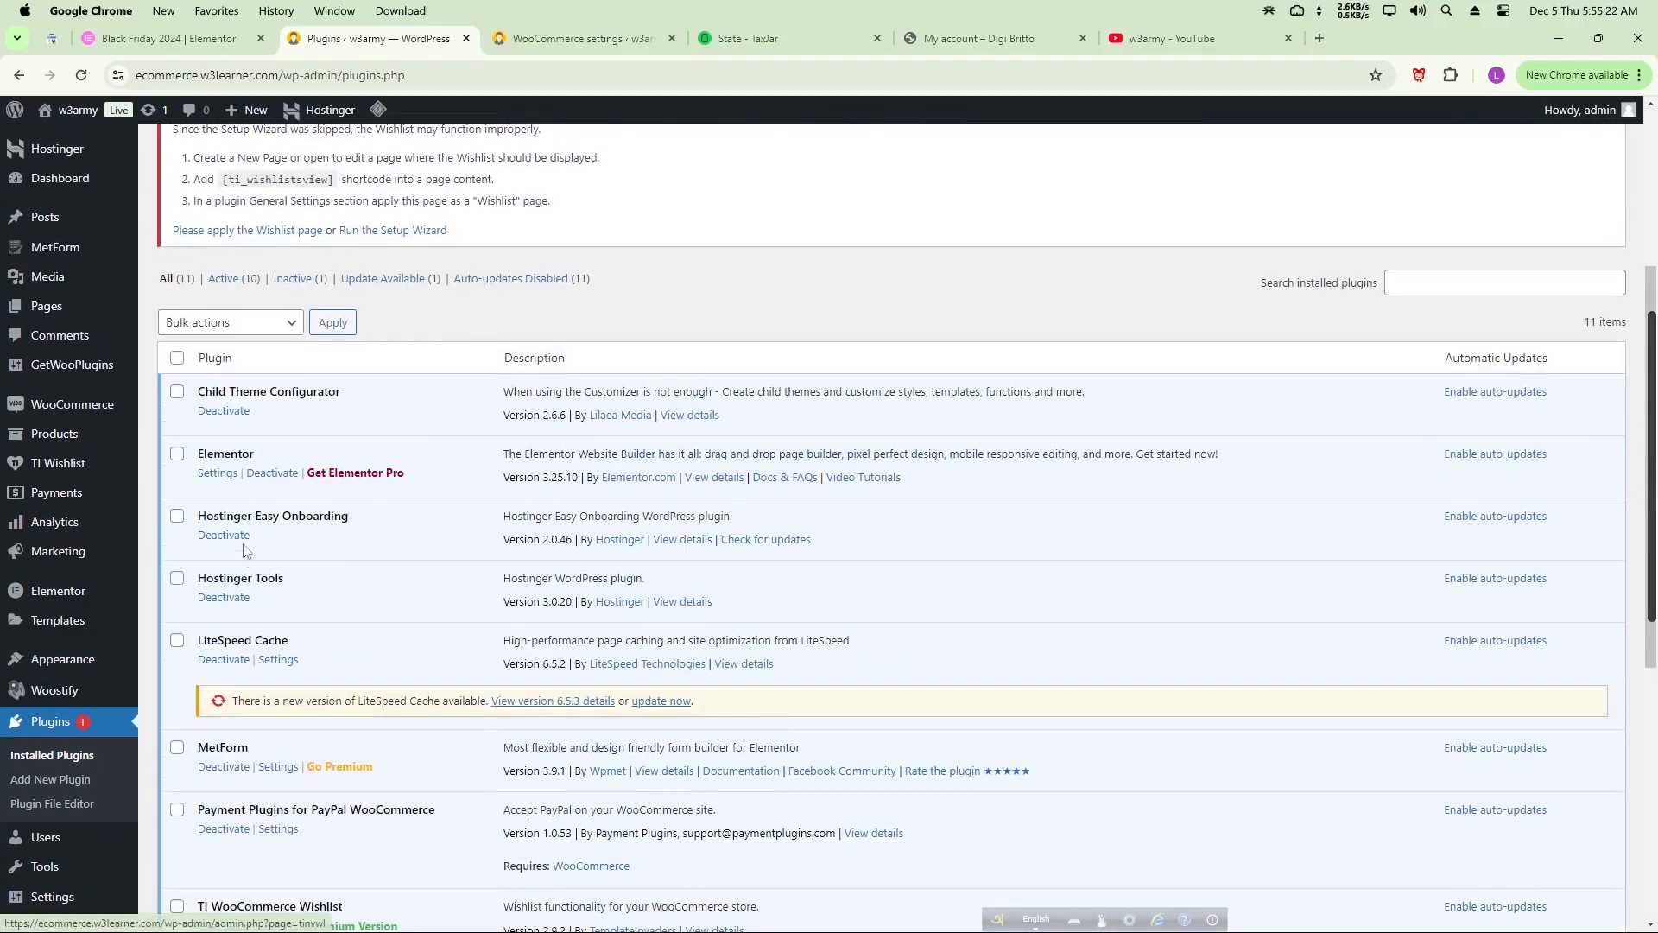
left_click(227, 415)
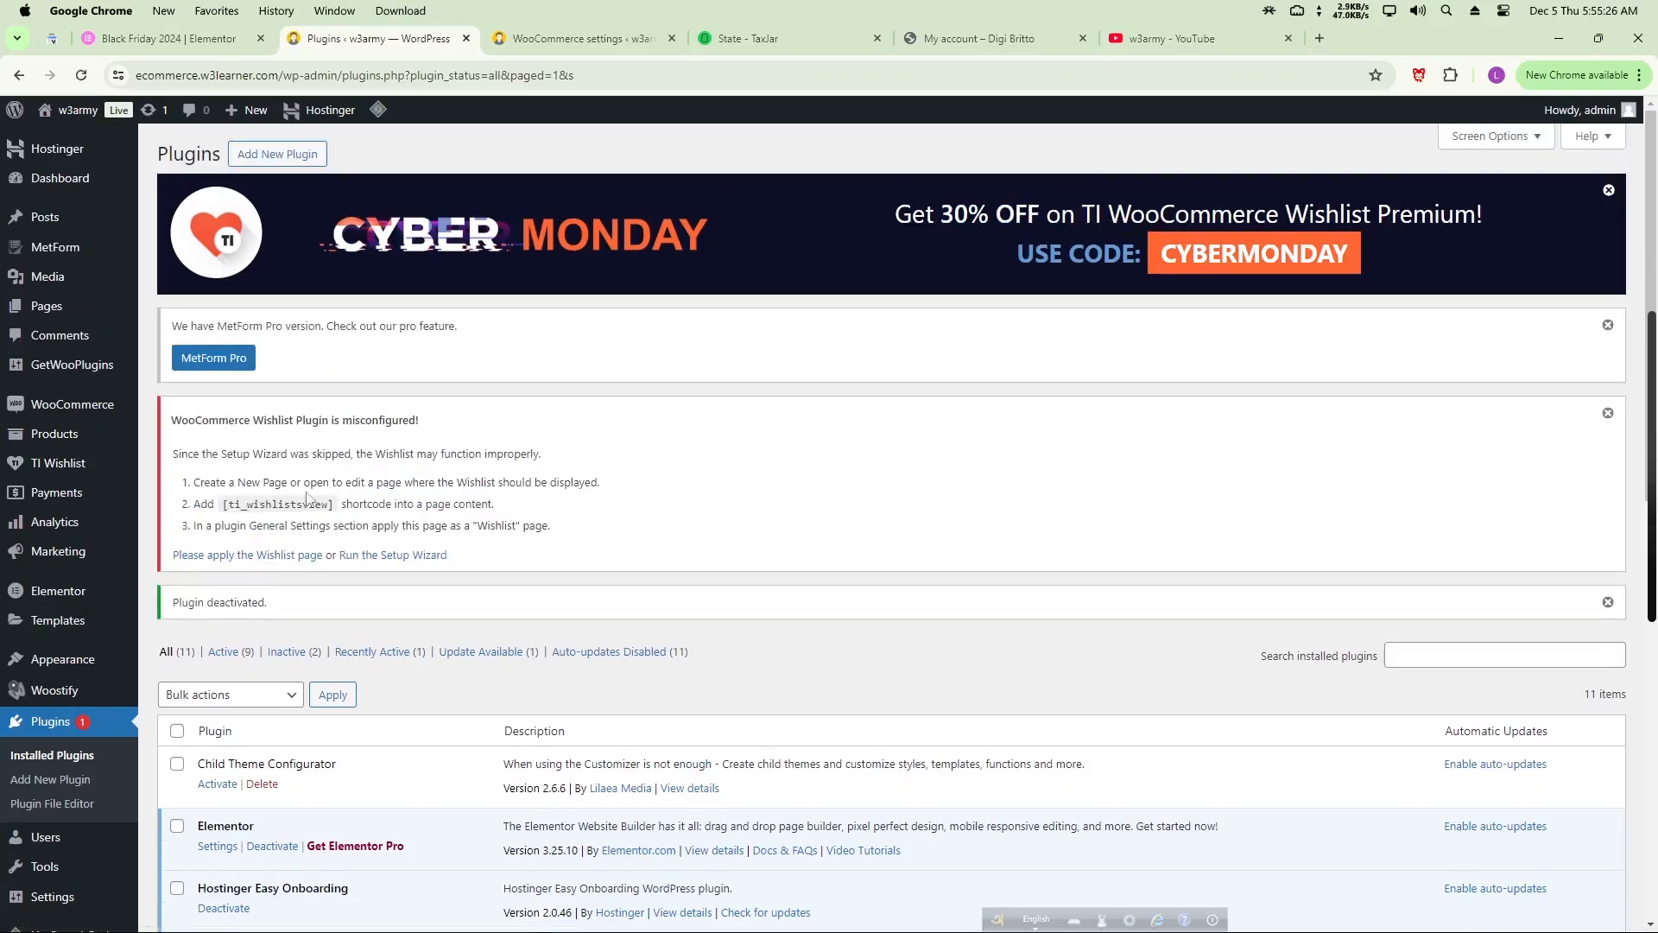
scroll(285, 501, "down", 3)
left_click(264, 526)
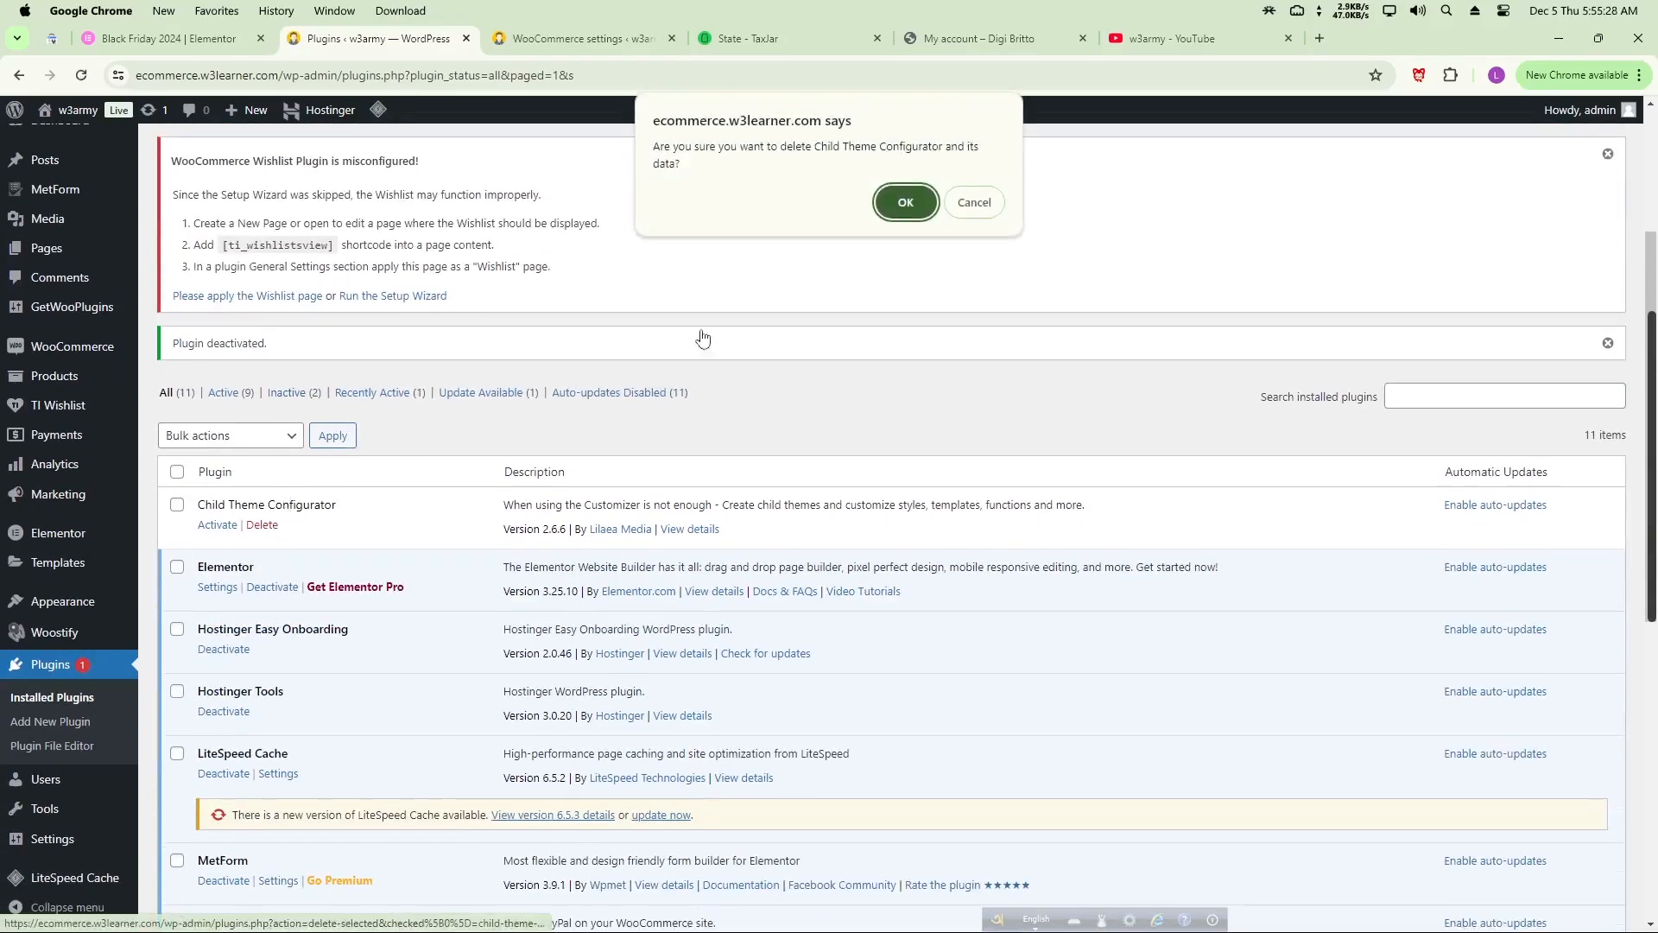
left_click(897, 202)
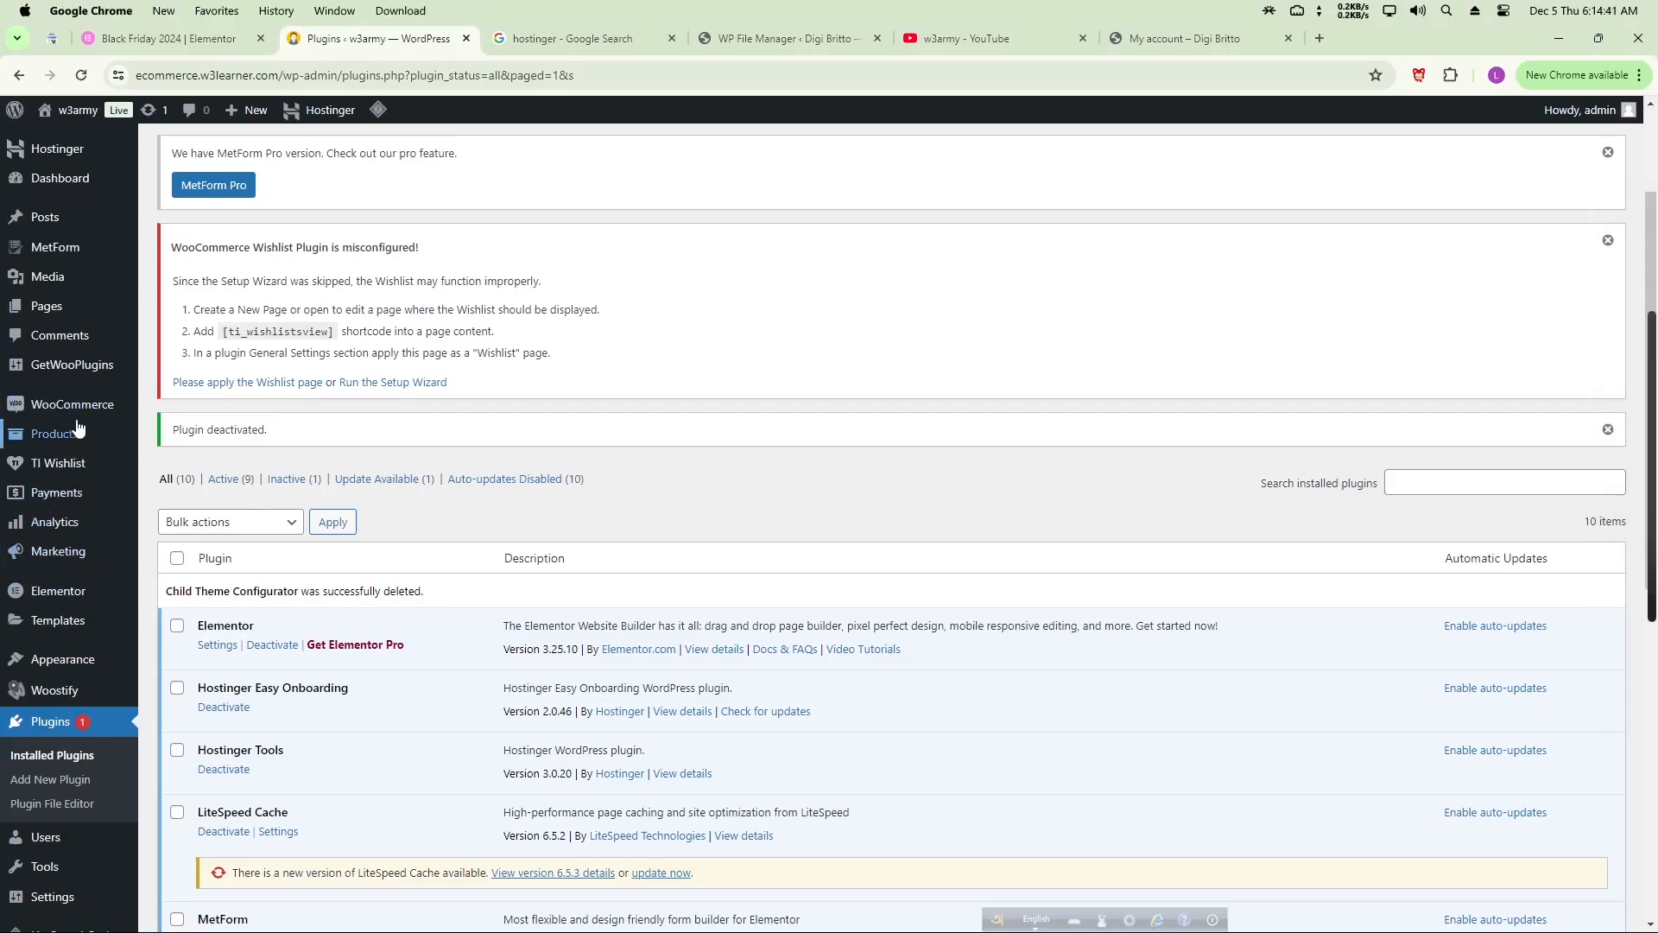
- Open the Hostinger website from the Google search results and log in with the saved account credentials
left_click(558, 40)
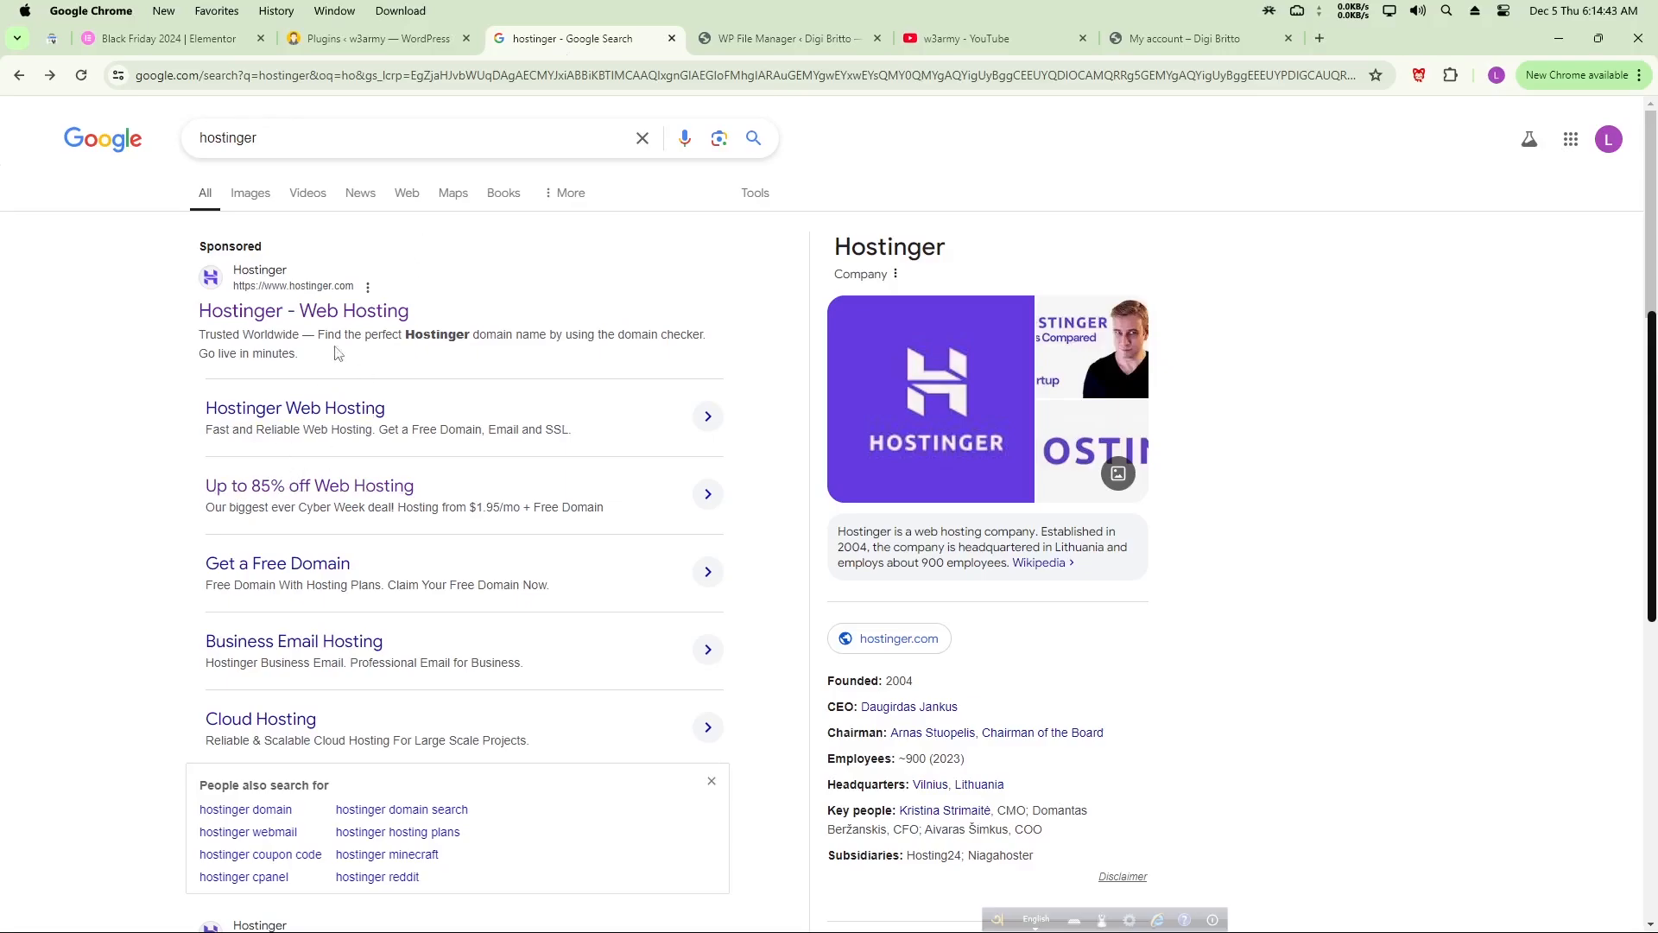
left_click(312, 311)
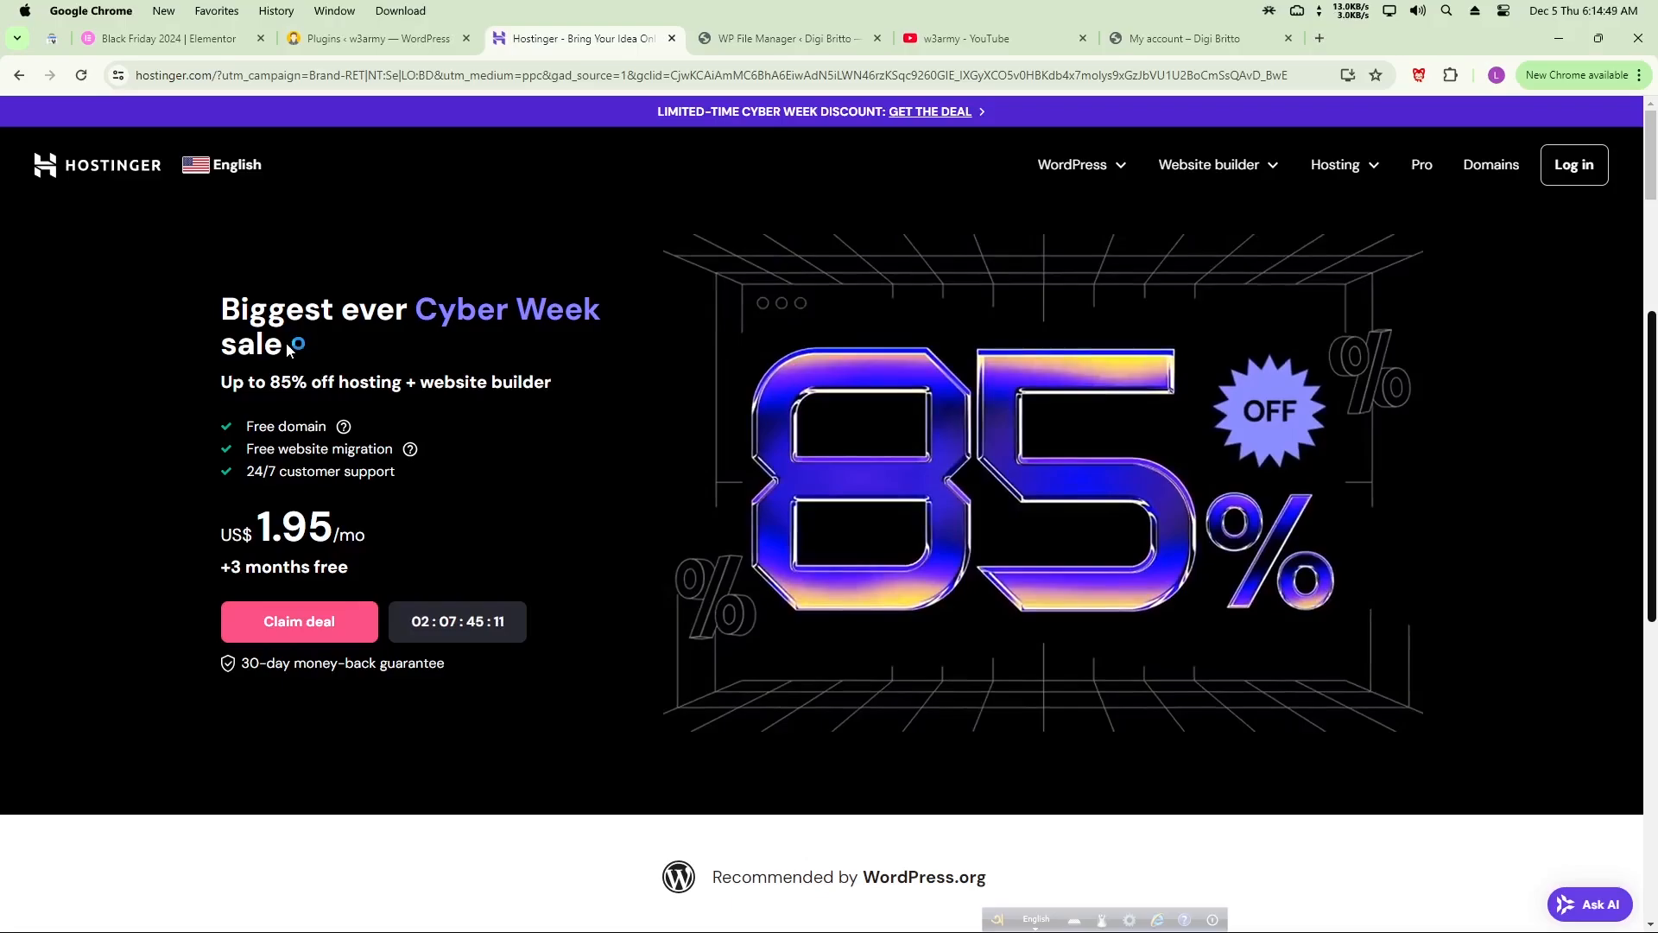
left_click(1586, 172)
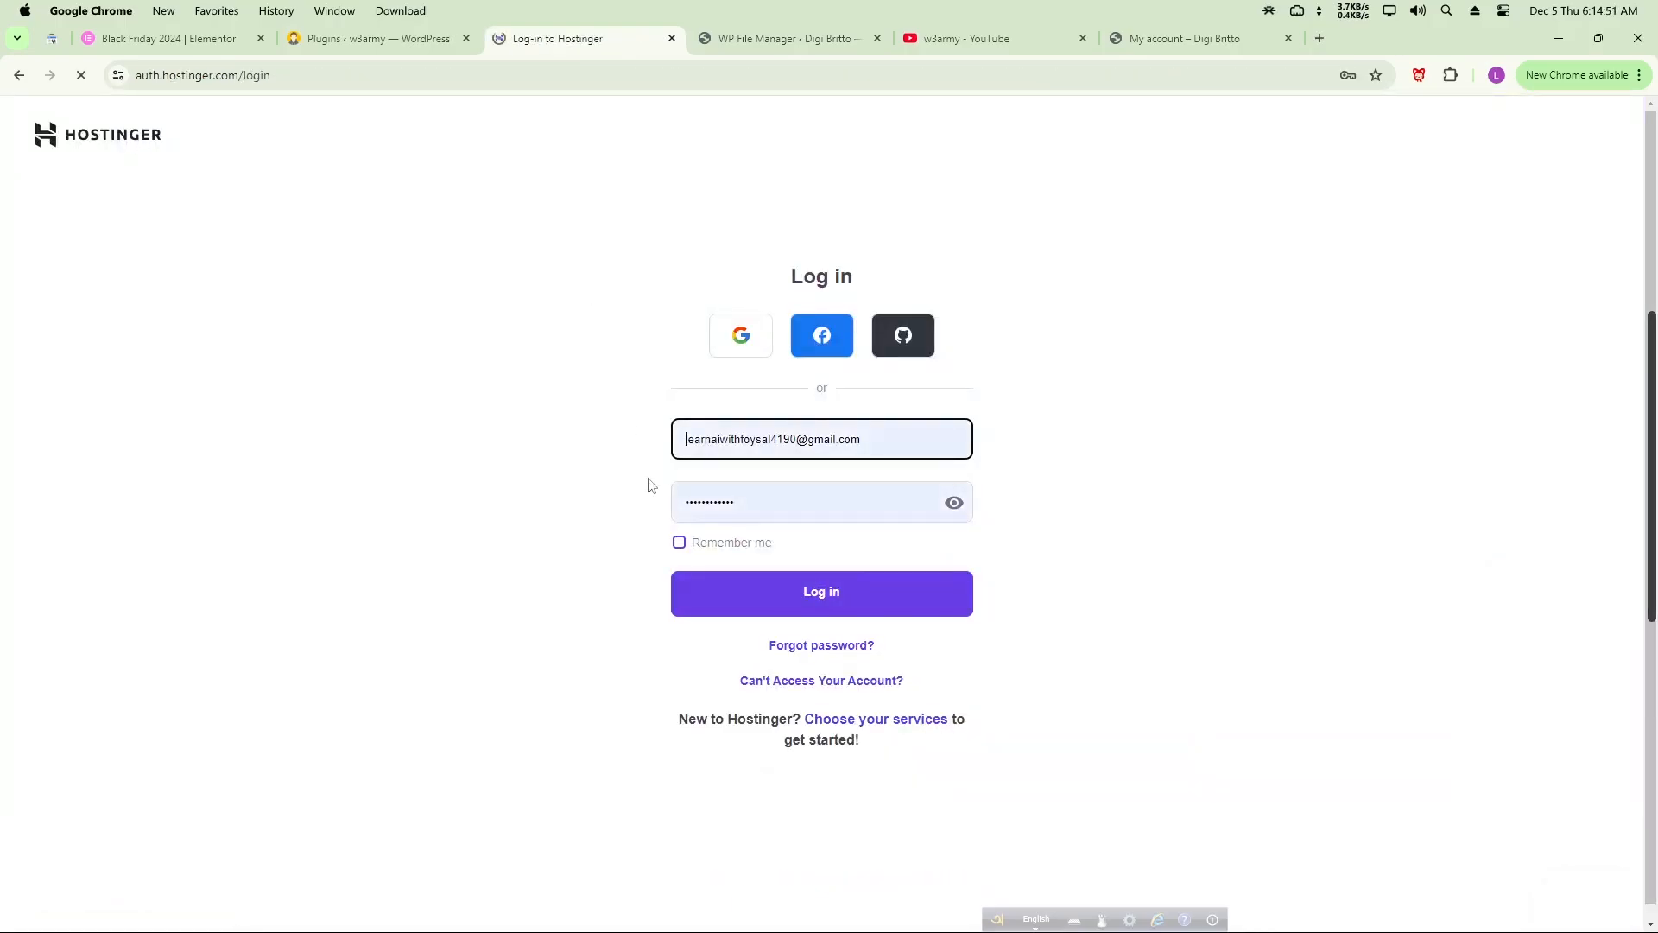
left_click(714, 592)
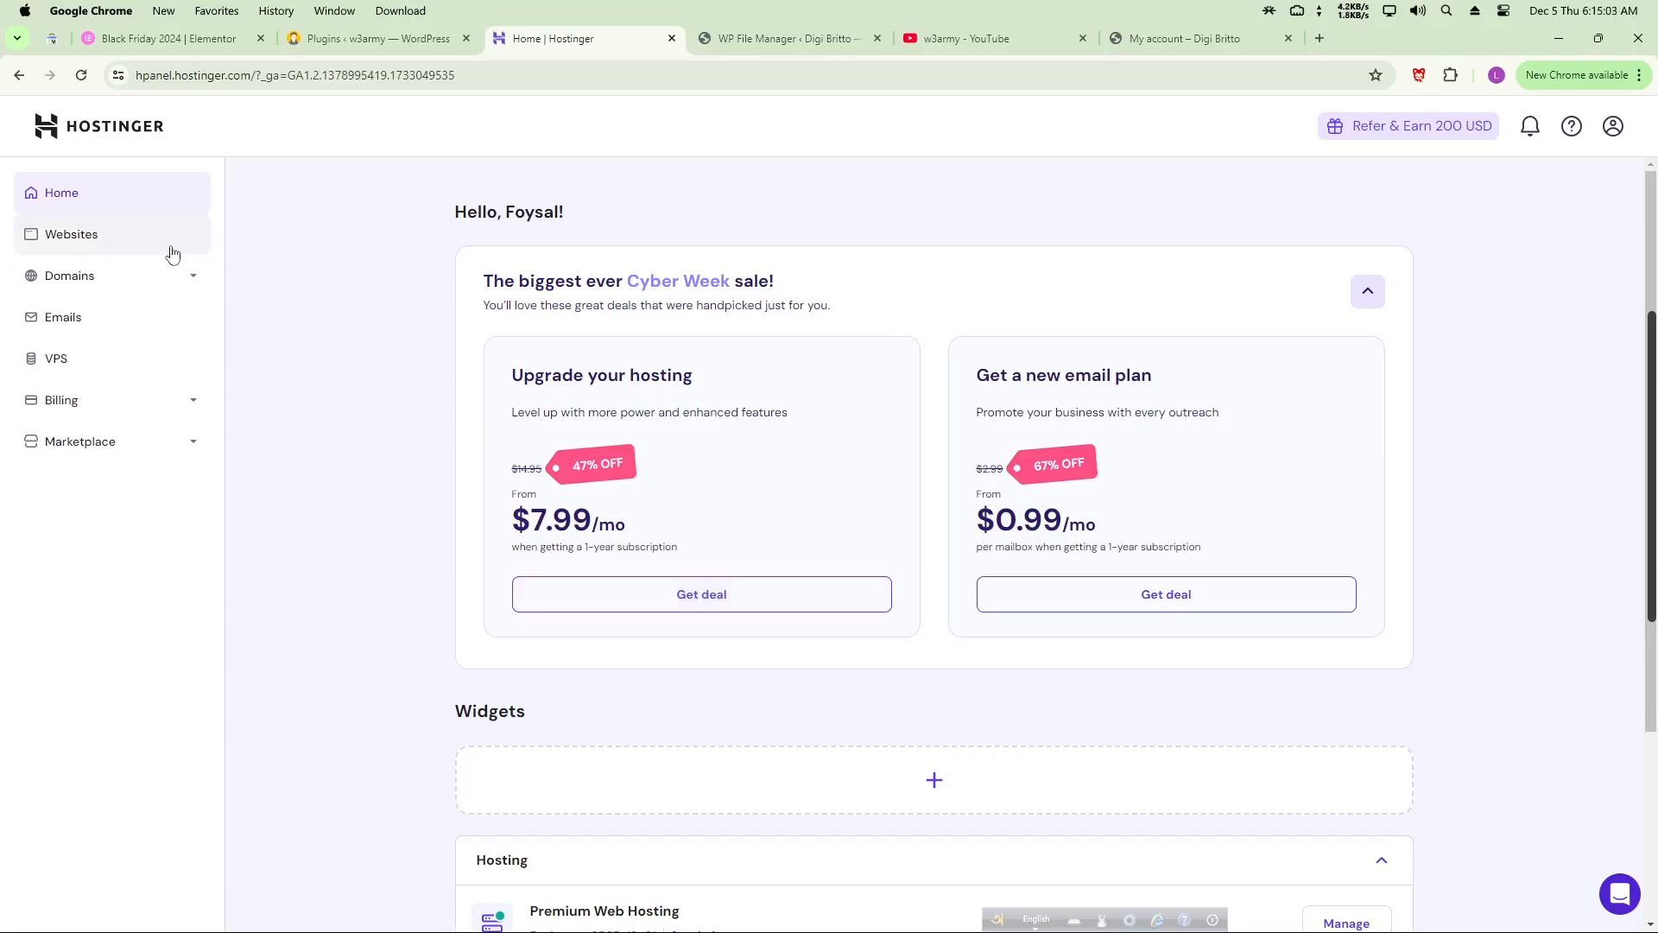
- Open the w3learner.com site's dashboard from the Hostinger website list and launch its file manager
left_click(68, 246)
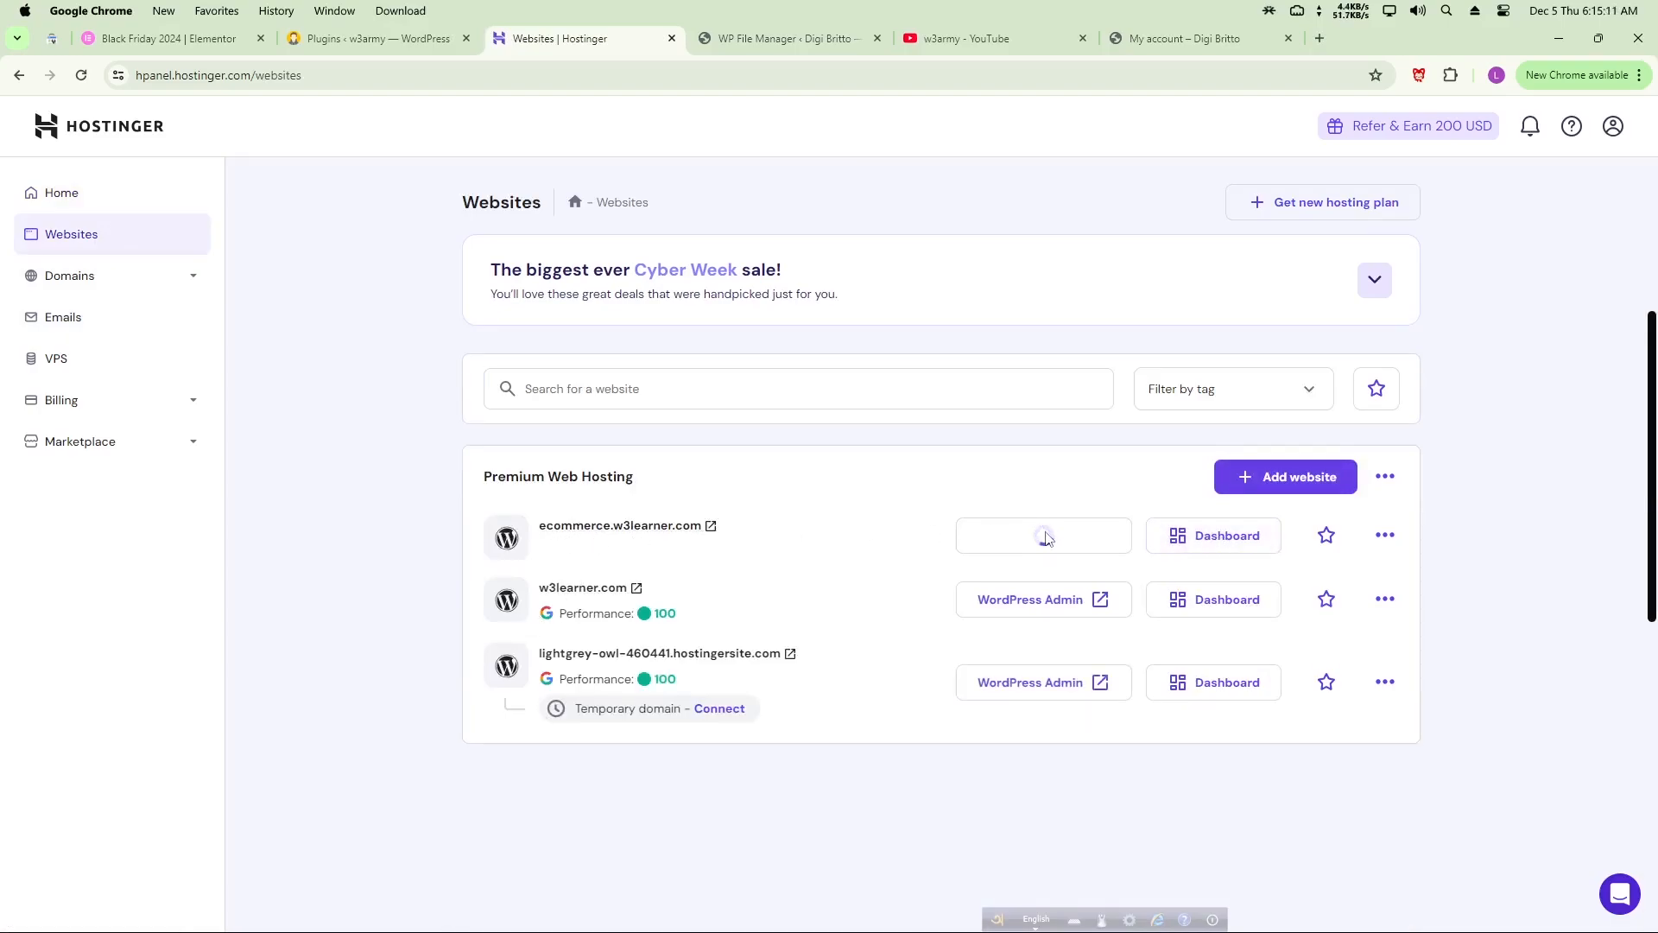
left_click(1221, 541)
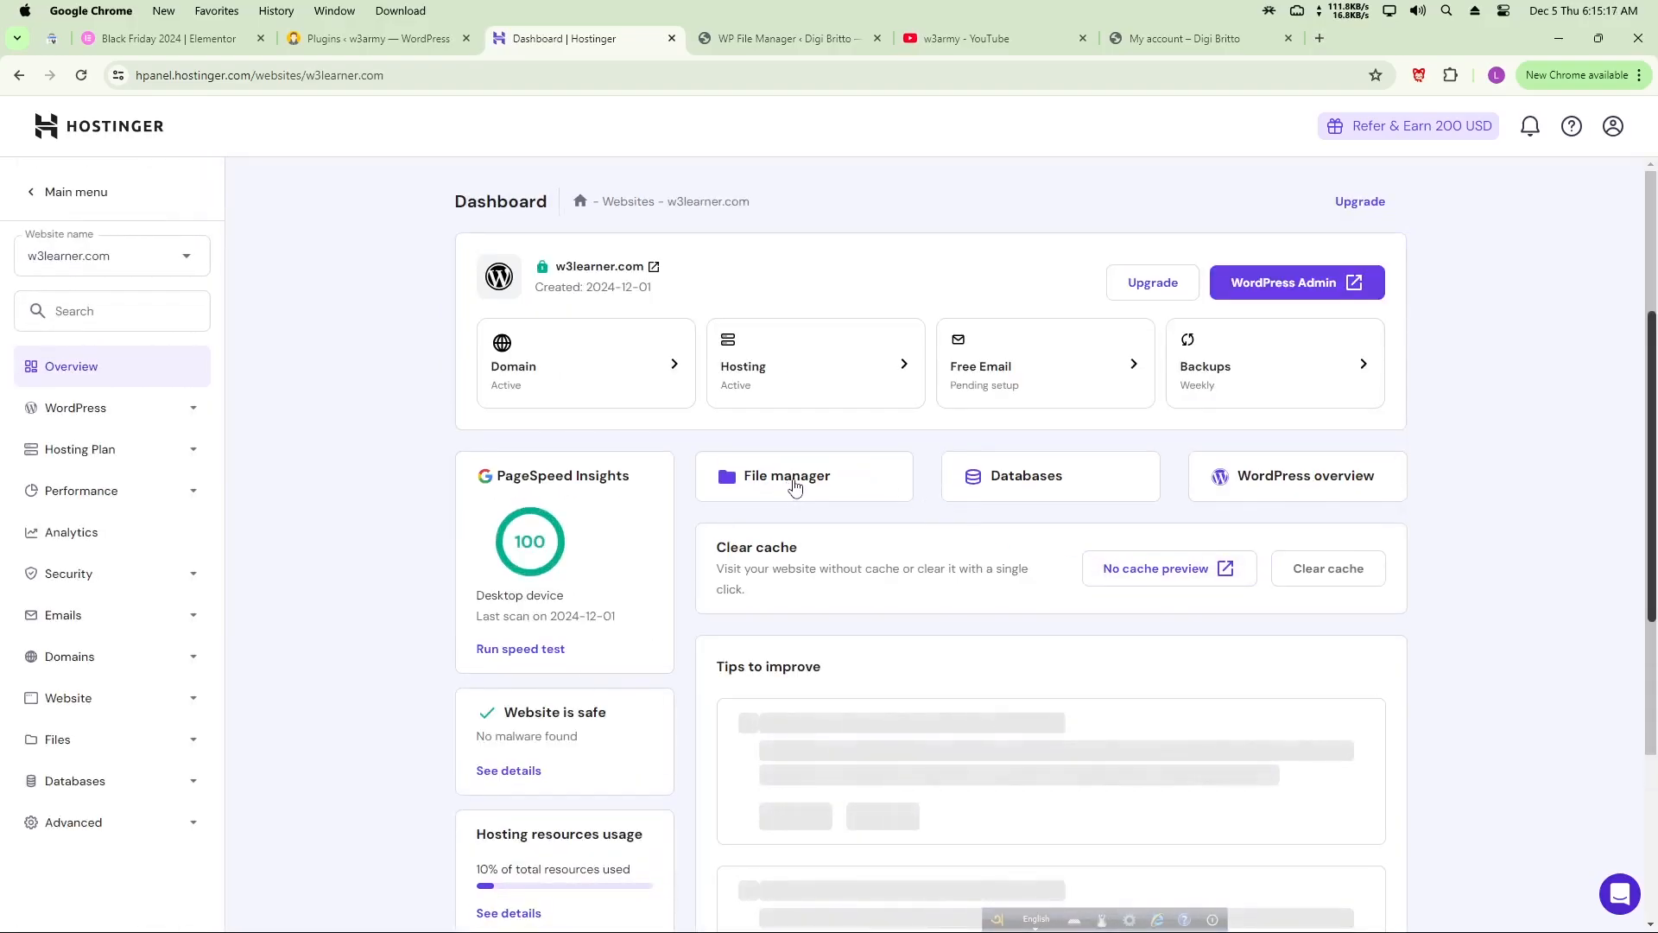
left_click(794, 487)
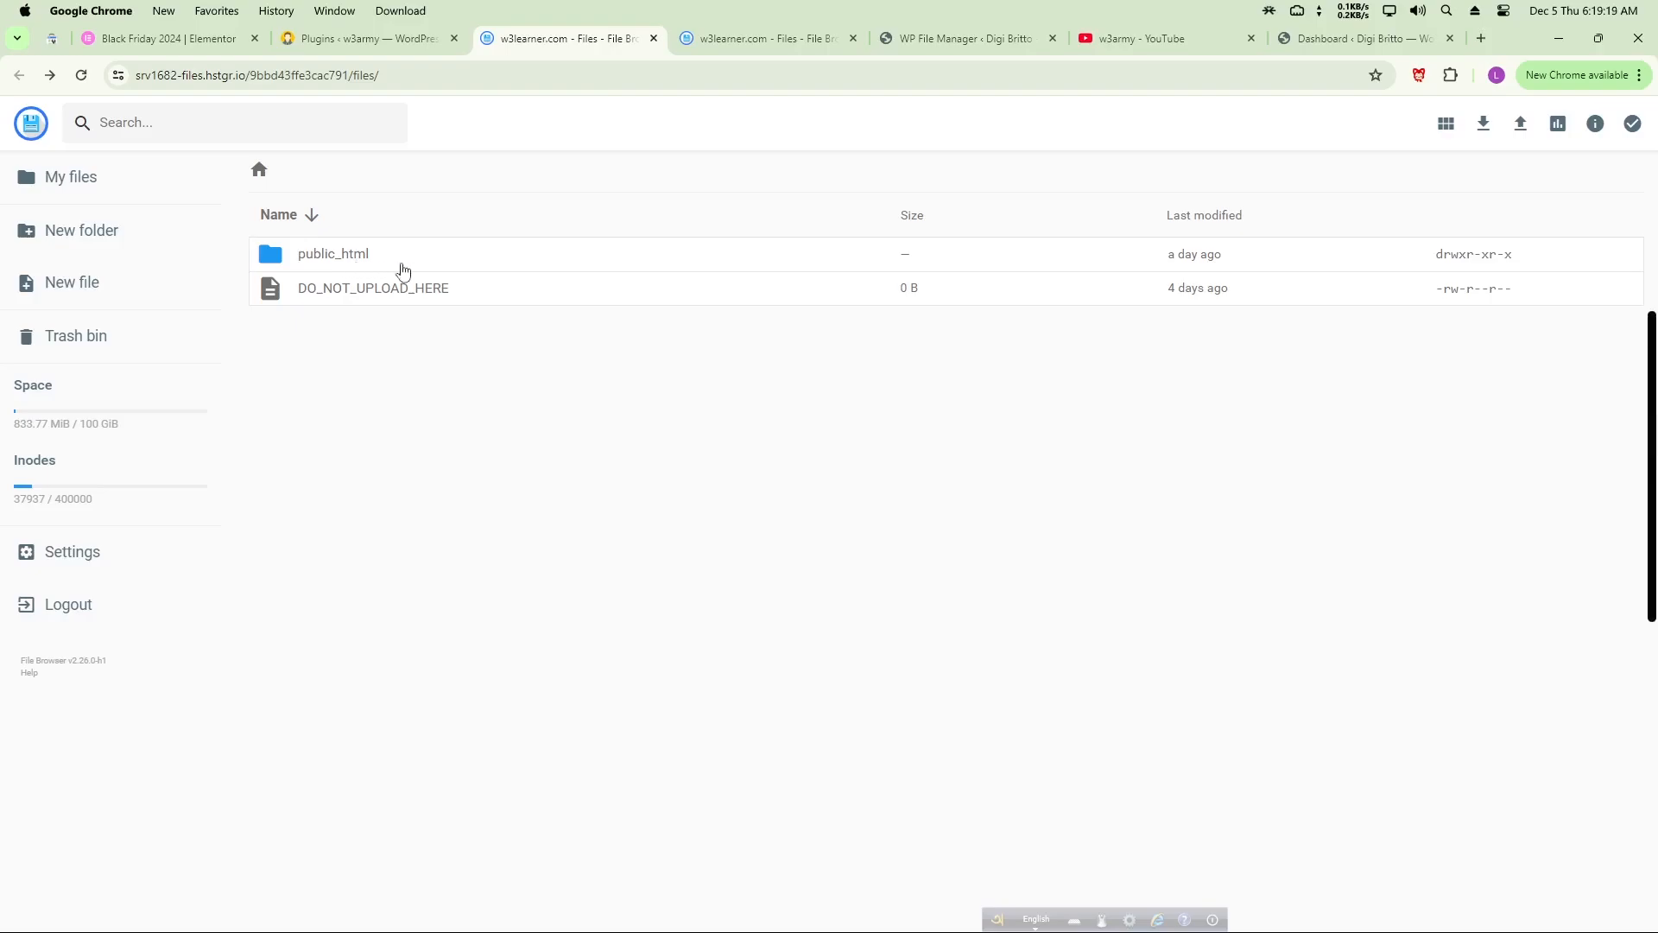
- Browse to the public_html/__ecommerce/wp-content/plugins/woocommerce/templates/myaccount folder
double_click(366, 270)
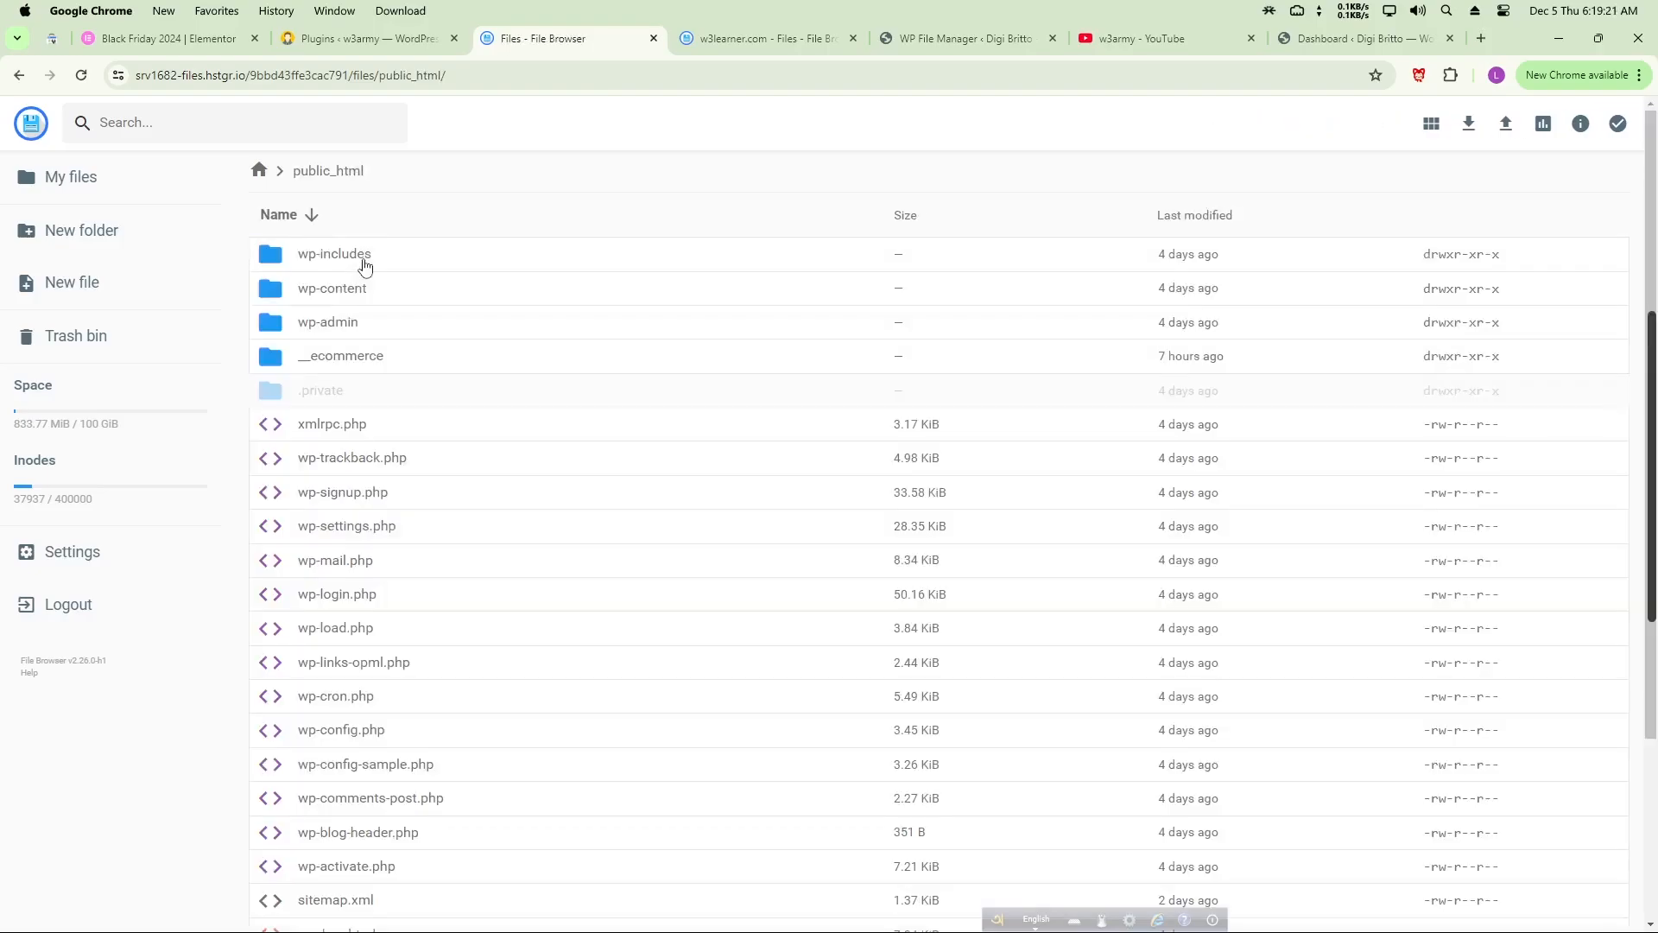
double_click(335, 366)
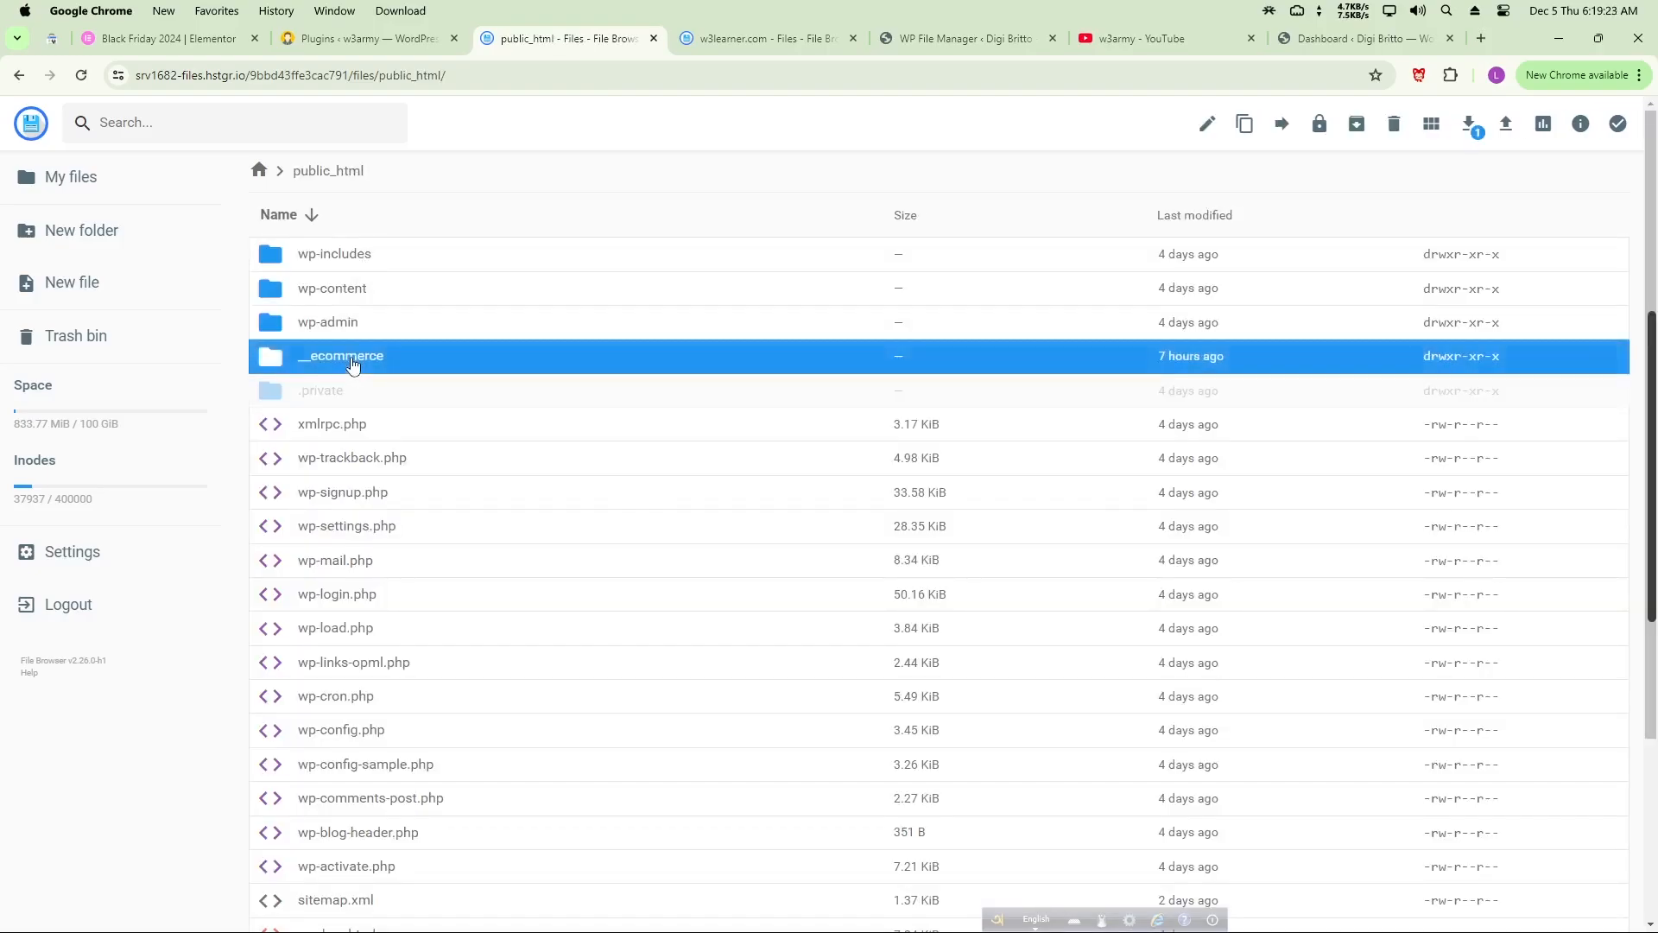
double_click(363, 298)
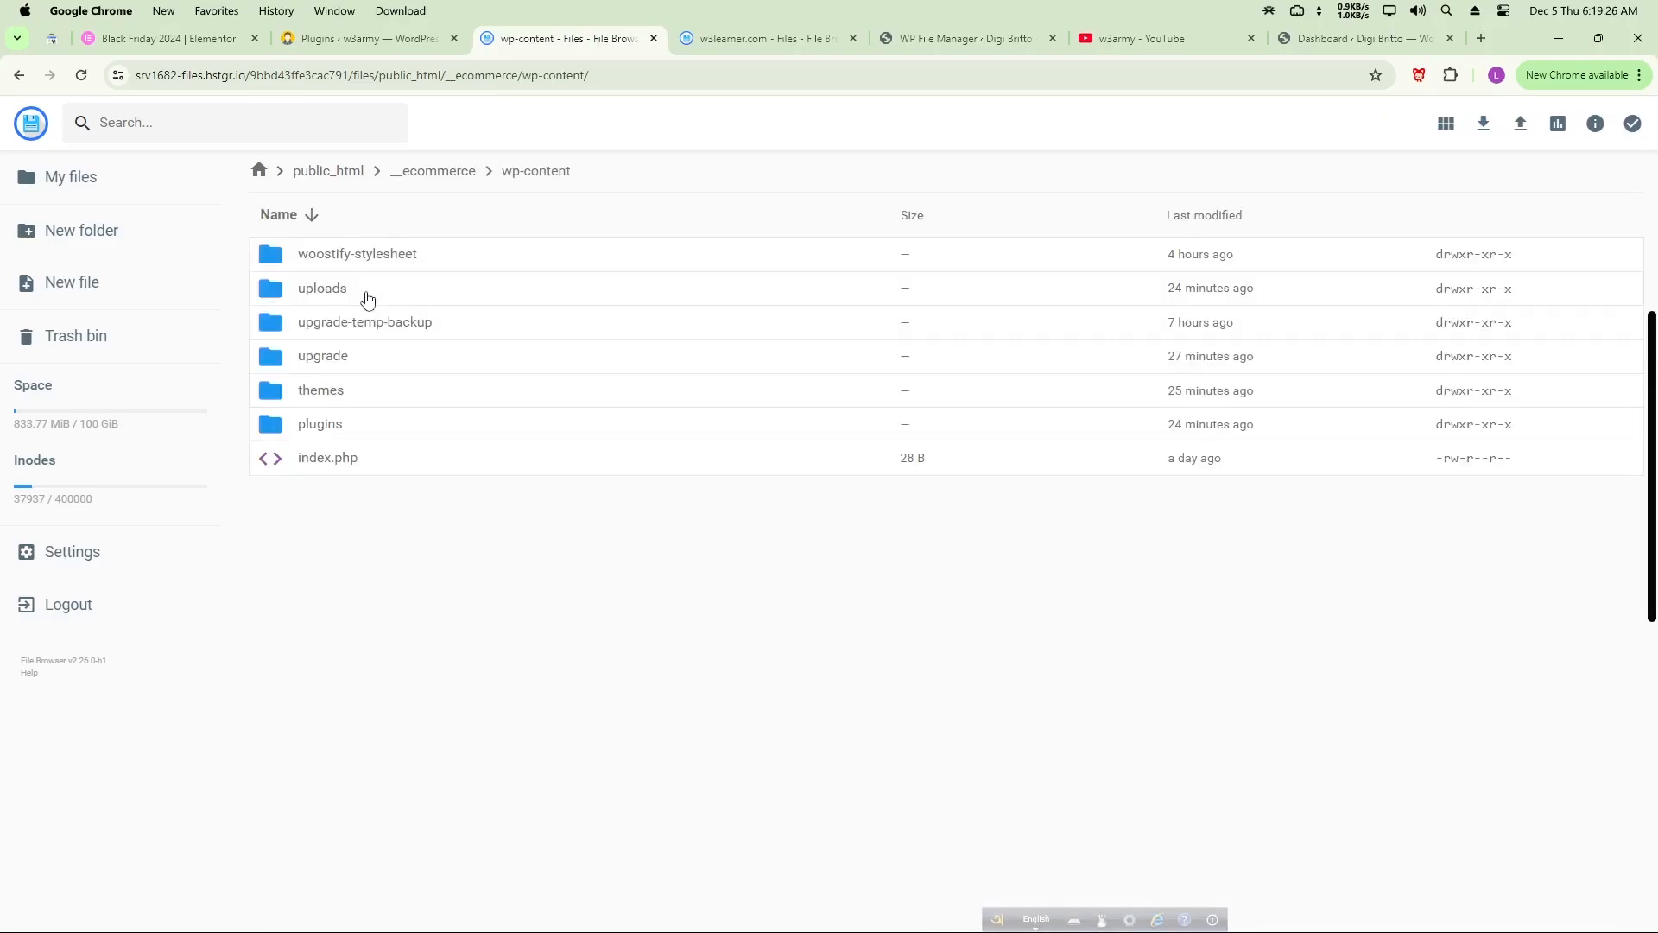
double_click(333, 427)
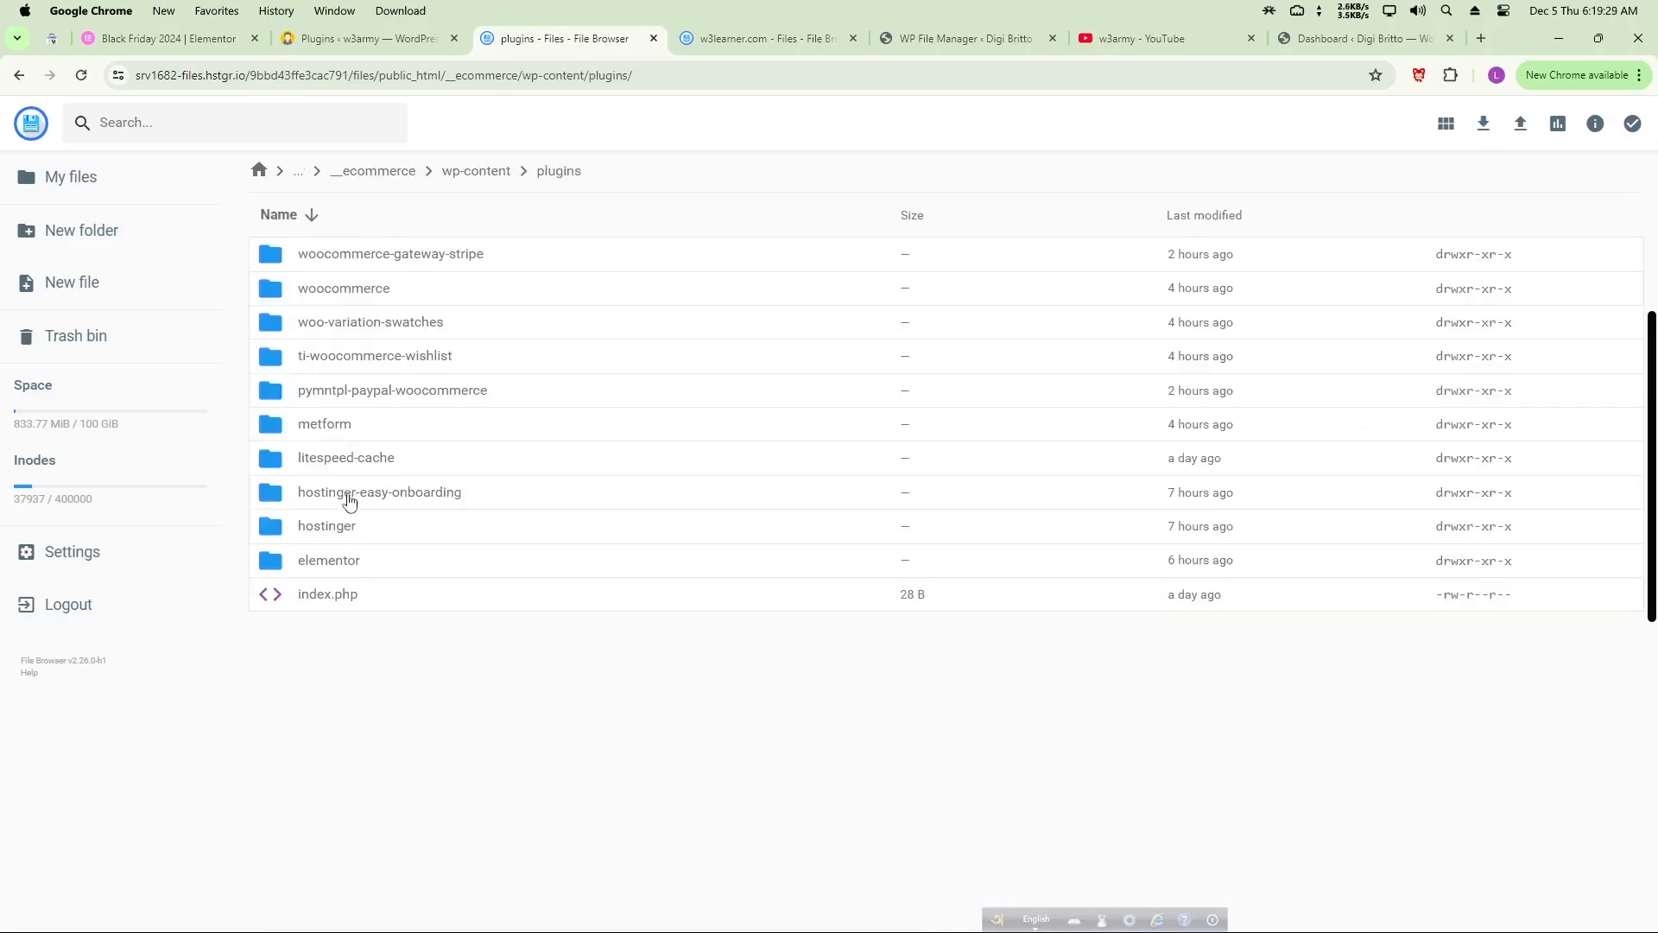
double_click(354, 296)
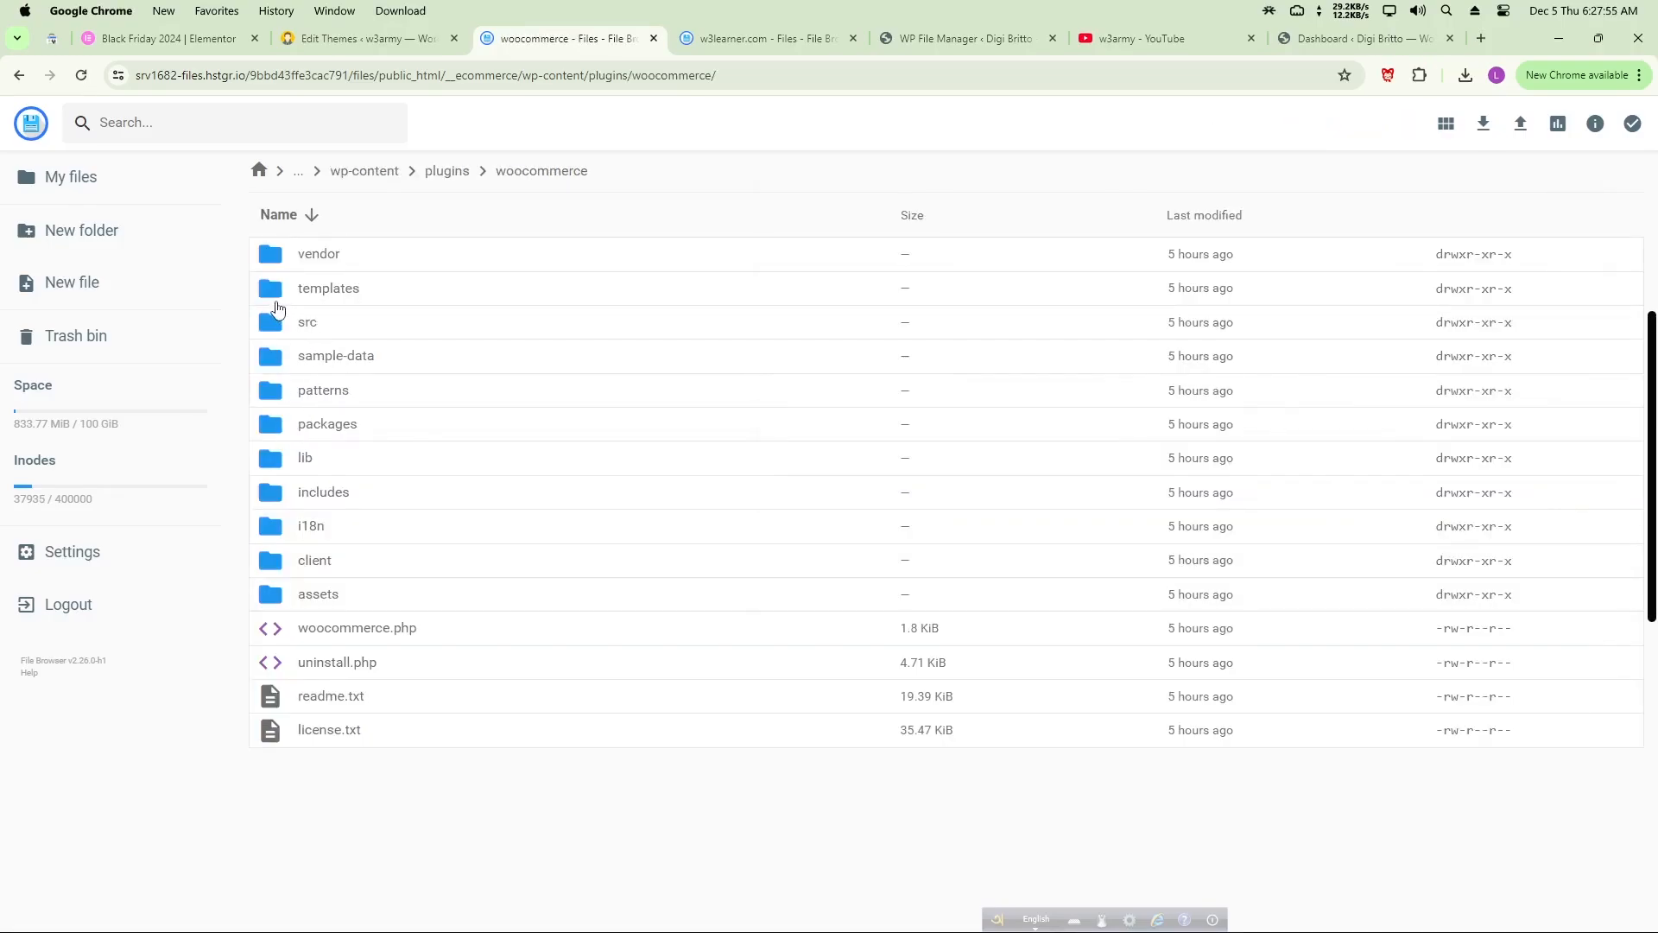
left_click(314, 301)
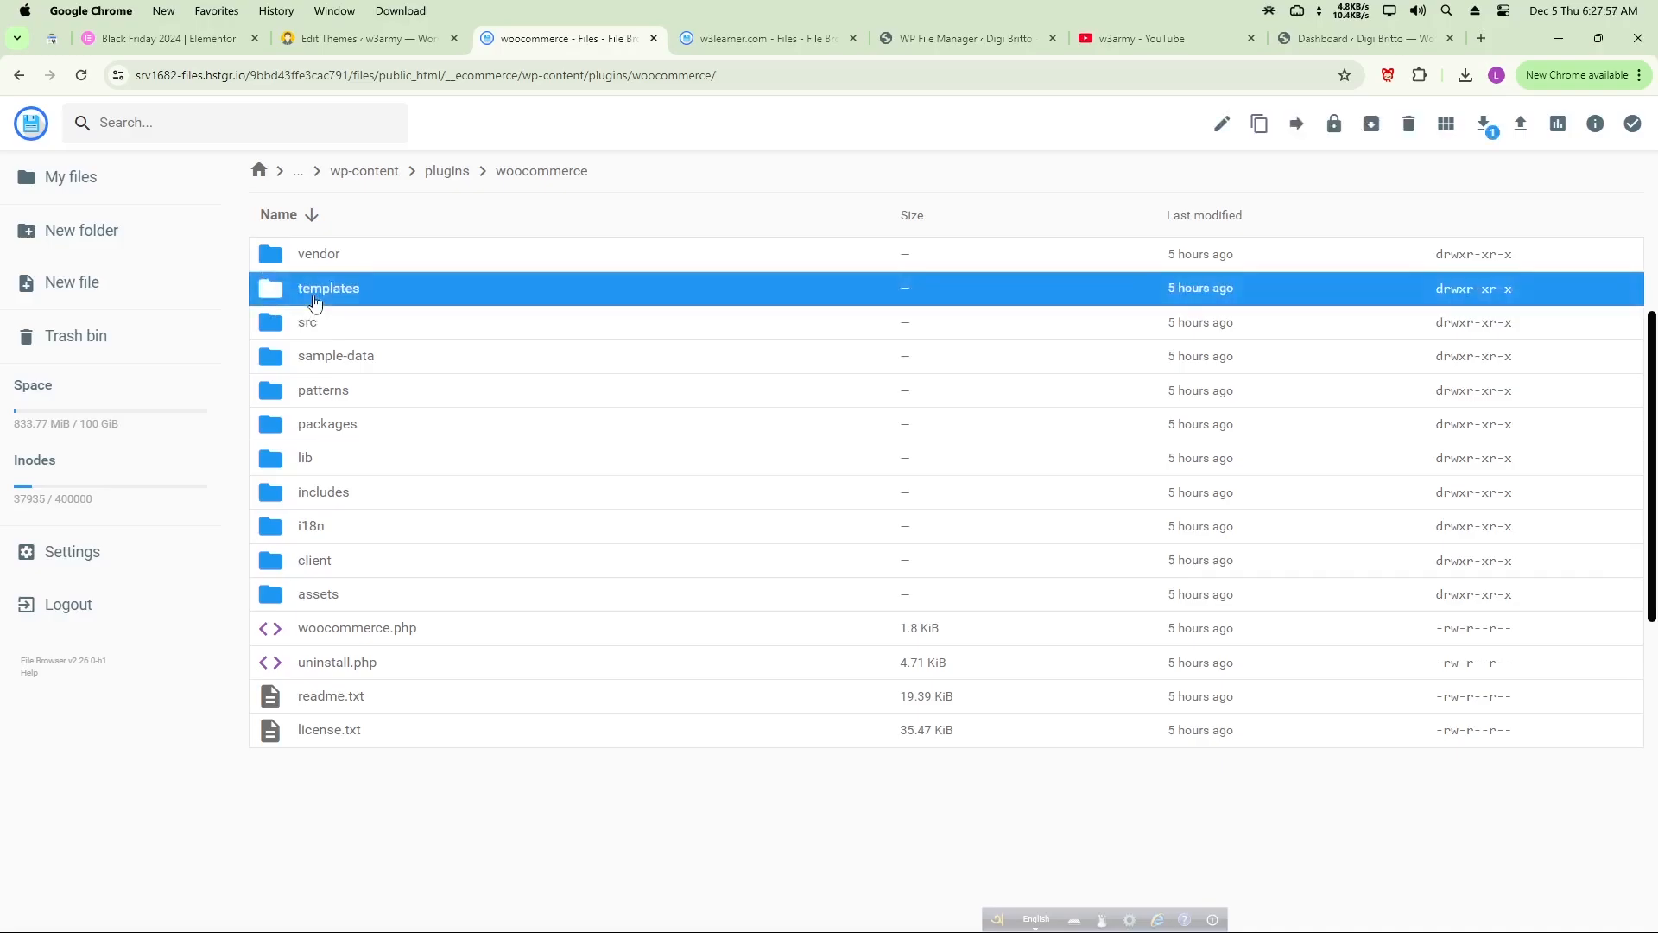
left_click(315, 301)
double_click(314, 302)
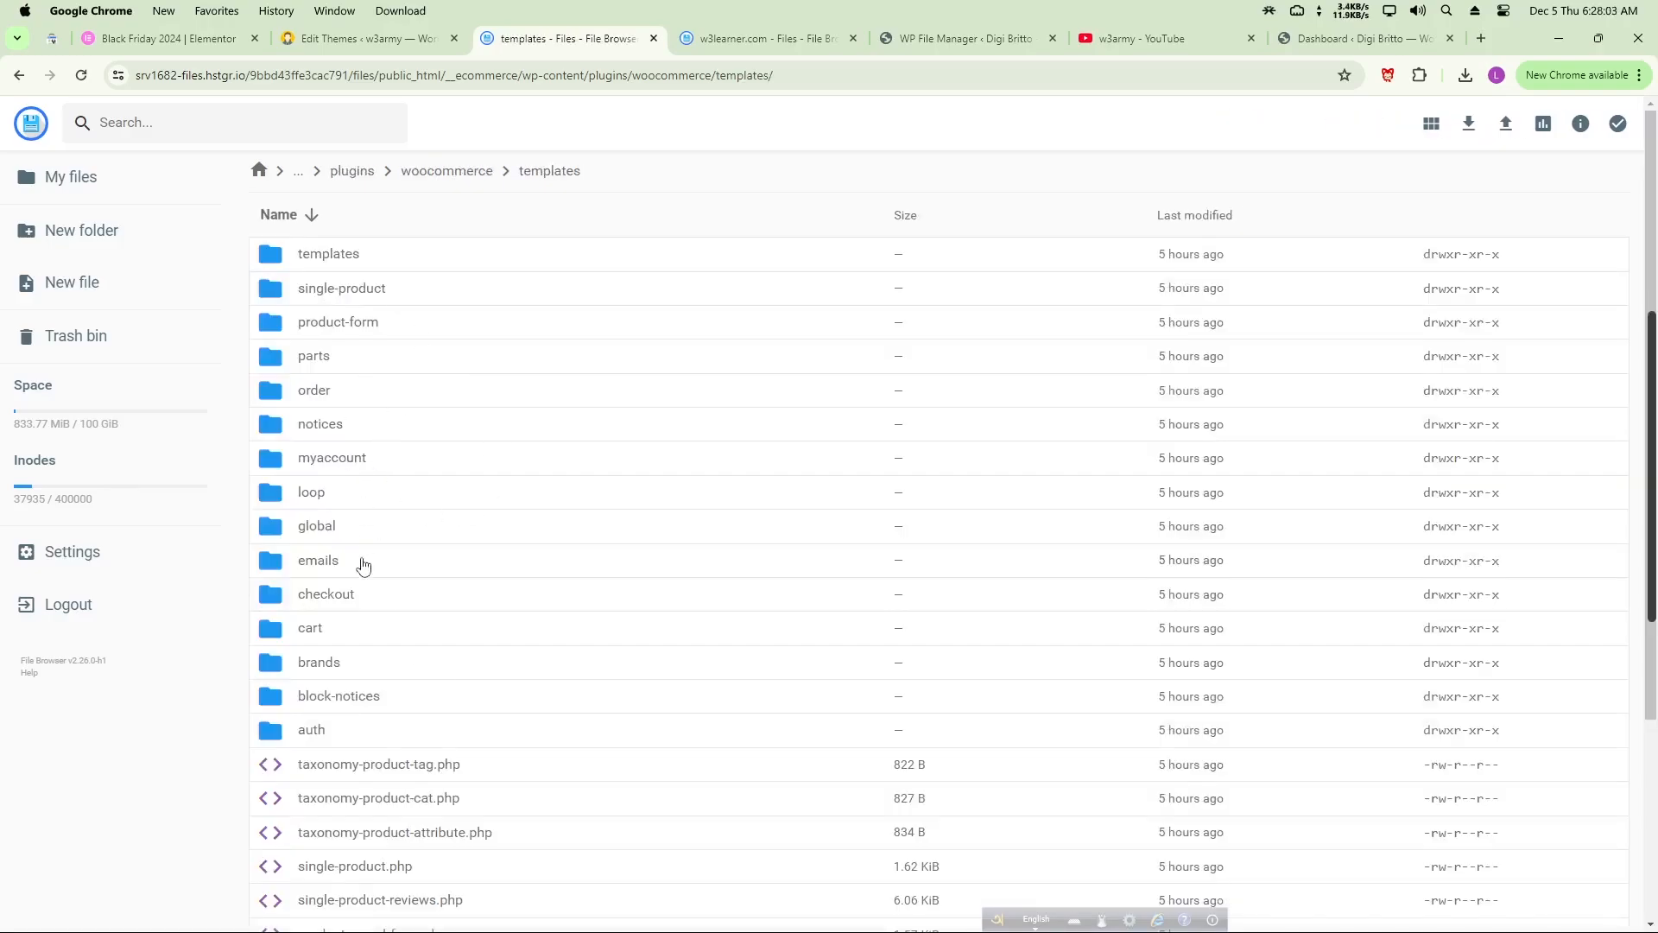
double_click(272, 467)
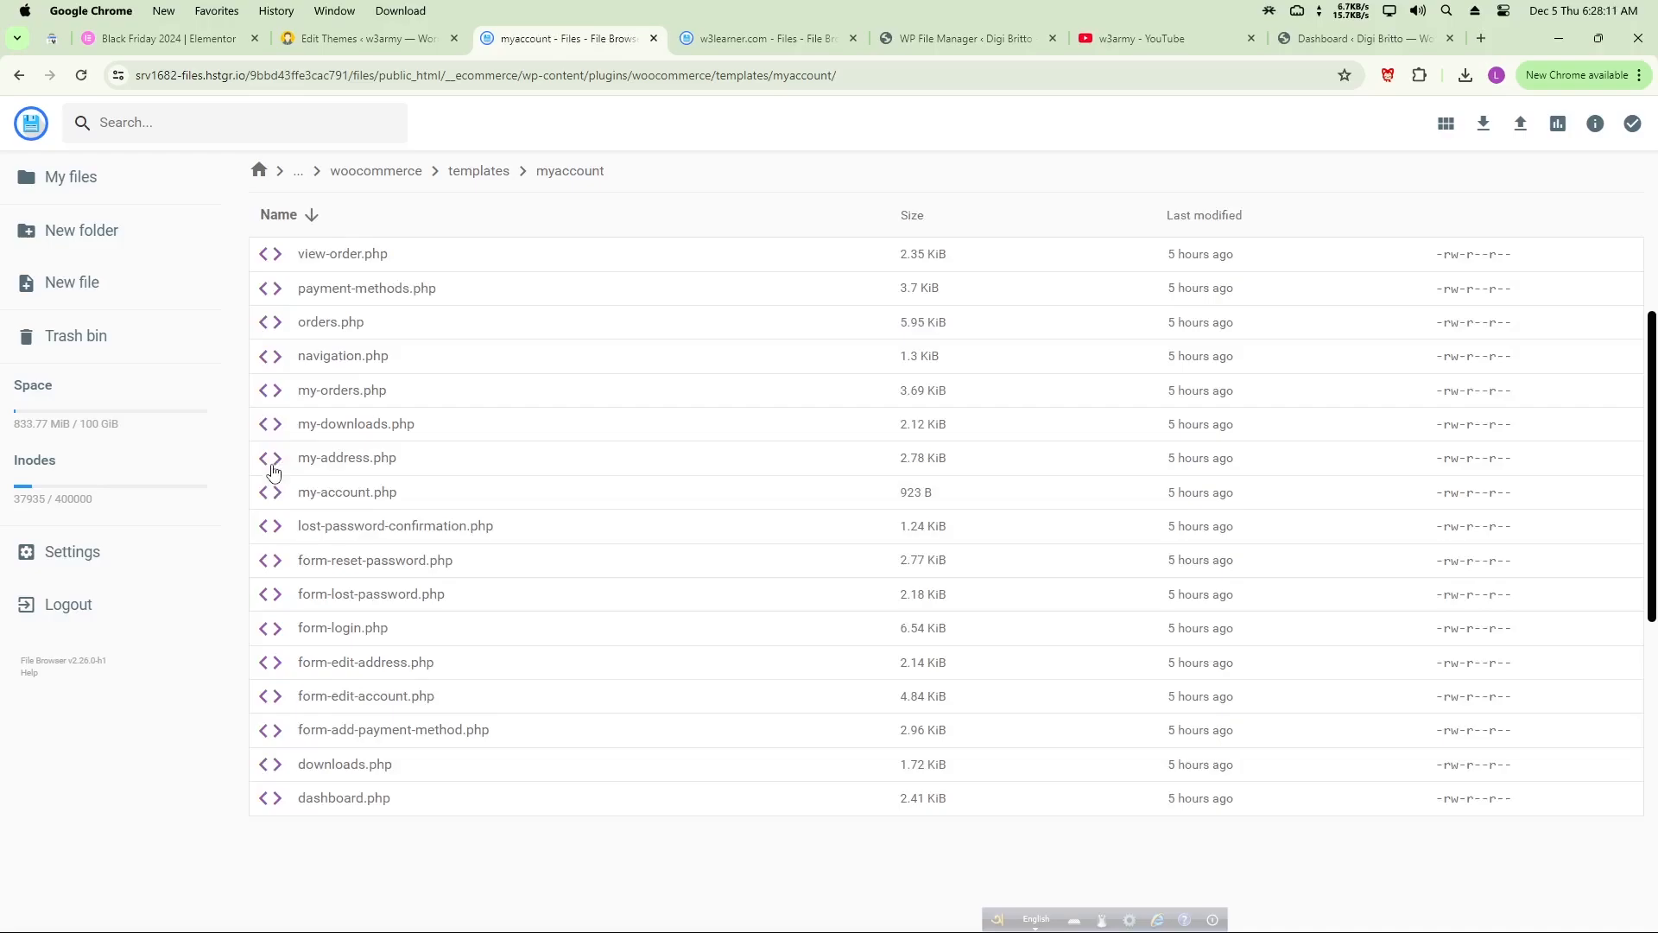
- Download the dashboard.php template from the WooCommerce myaccount folder
right_click(361, 807)
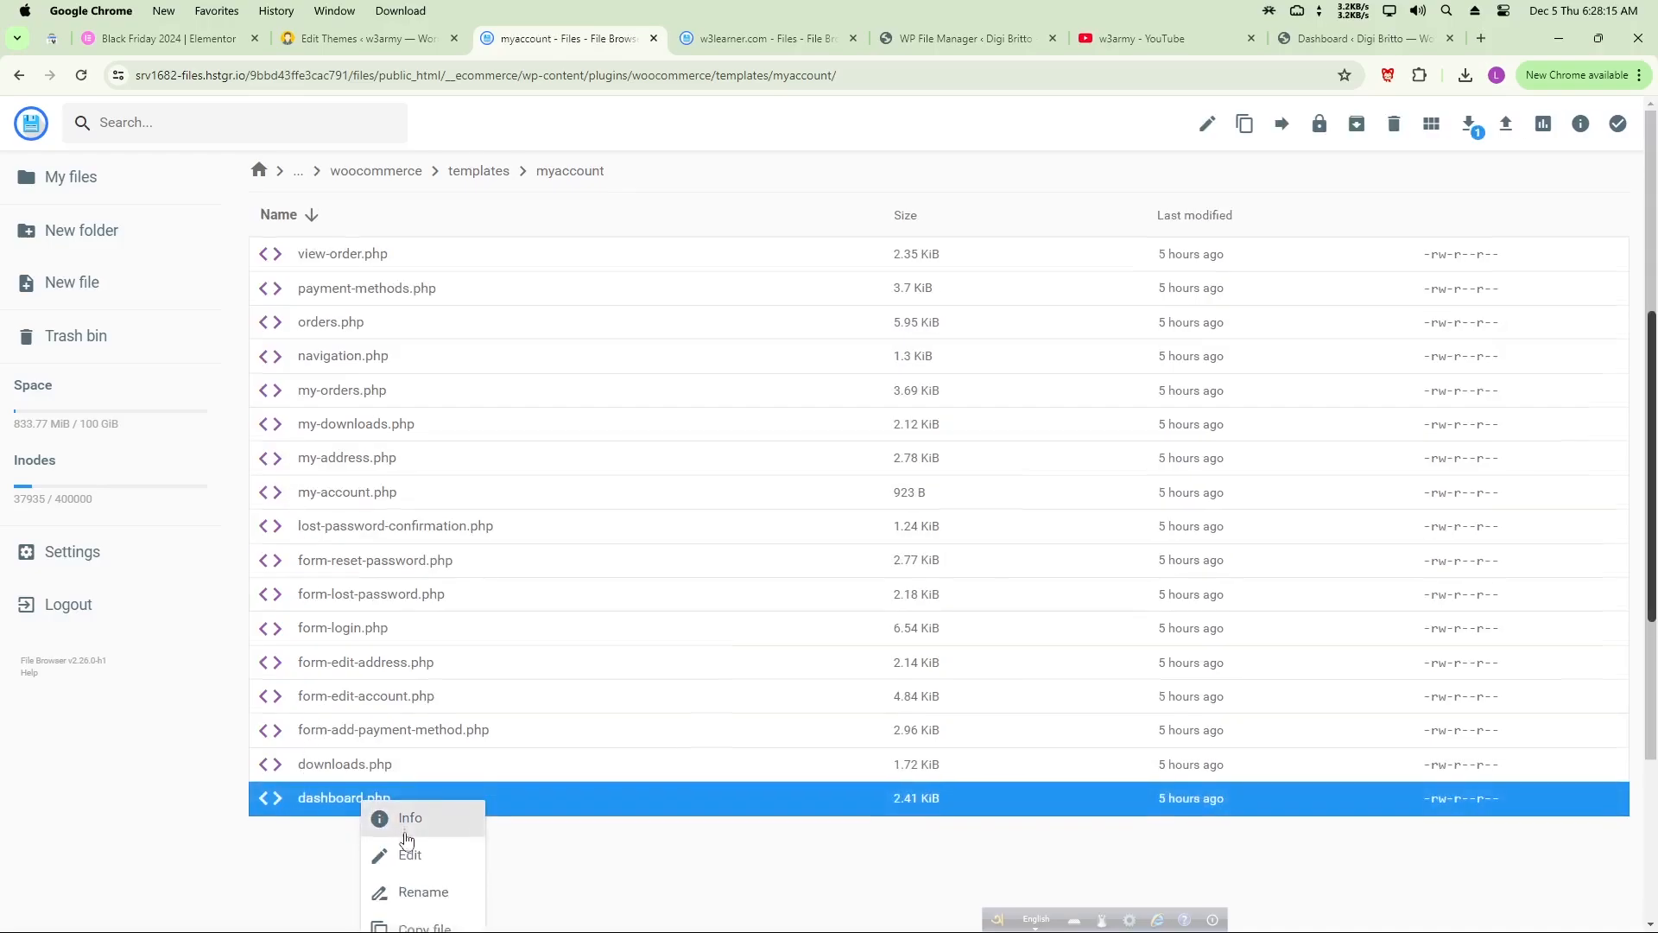
scroll(415, 855, "down", 3)
left_click(429, 876)
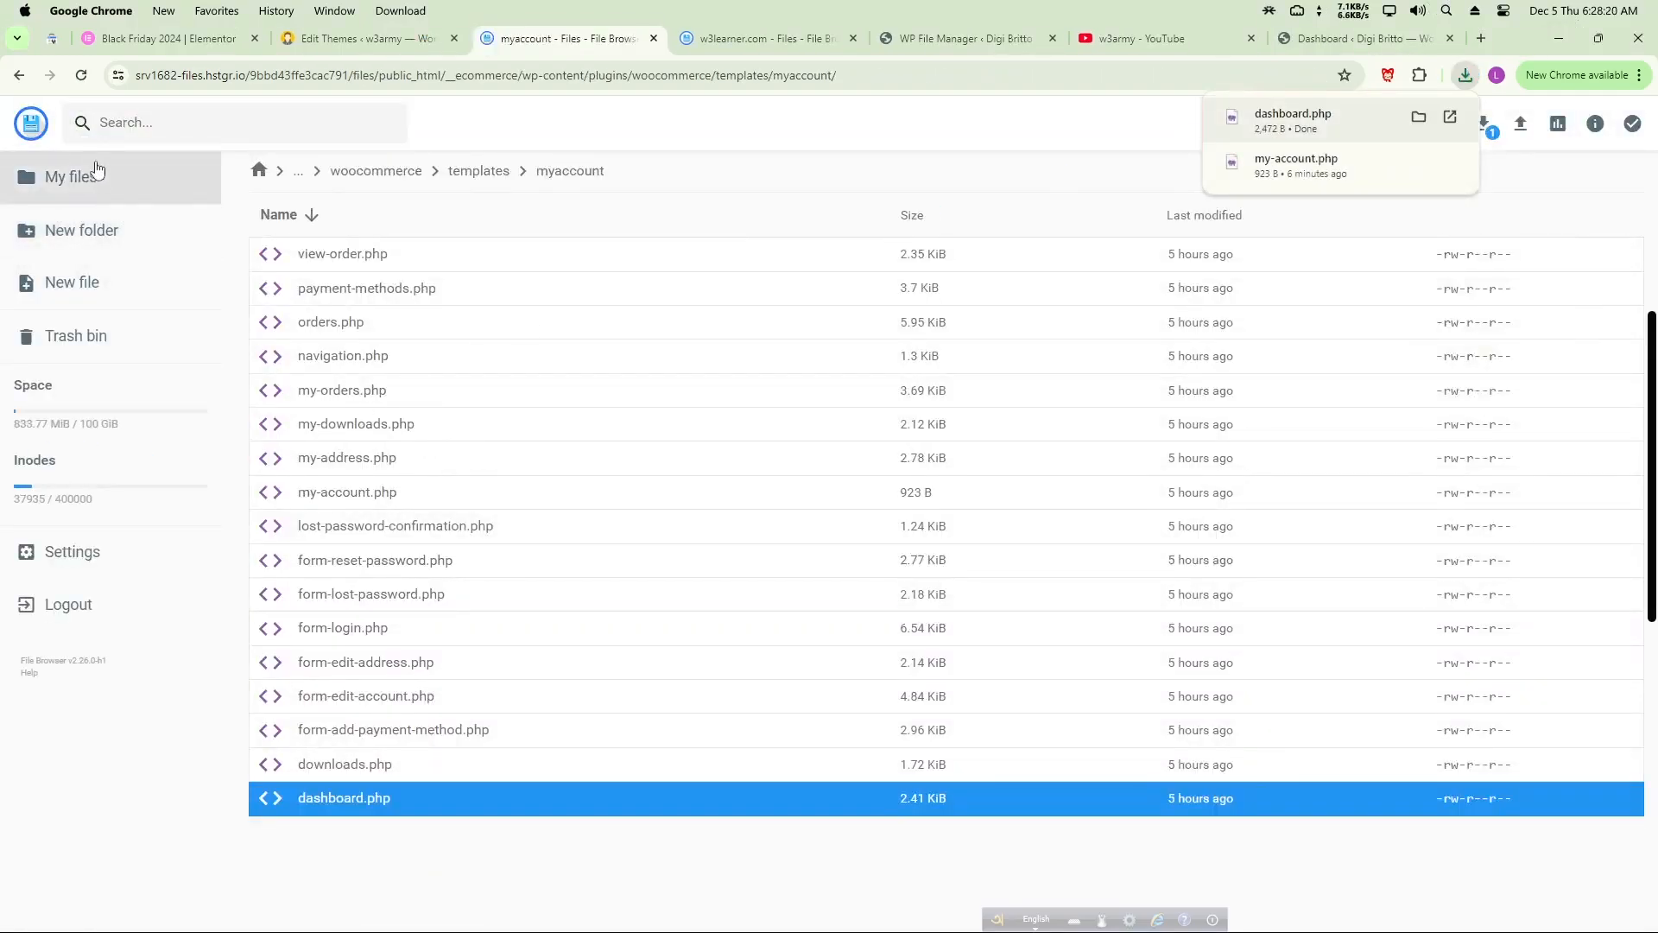
- Browse from the plugin's myaccount folder to the wp-content/themes/woostify-child folder in the file manager
left_click(362, 172)
left_click(363, 173)
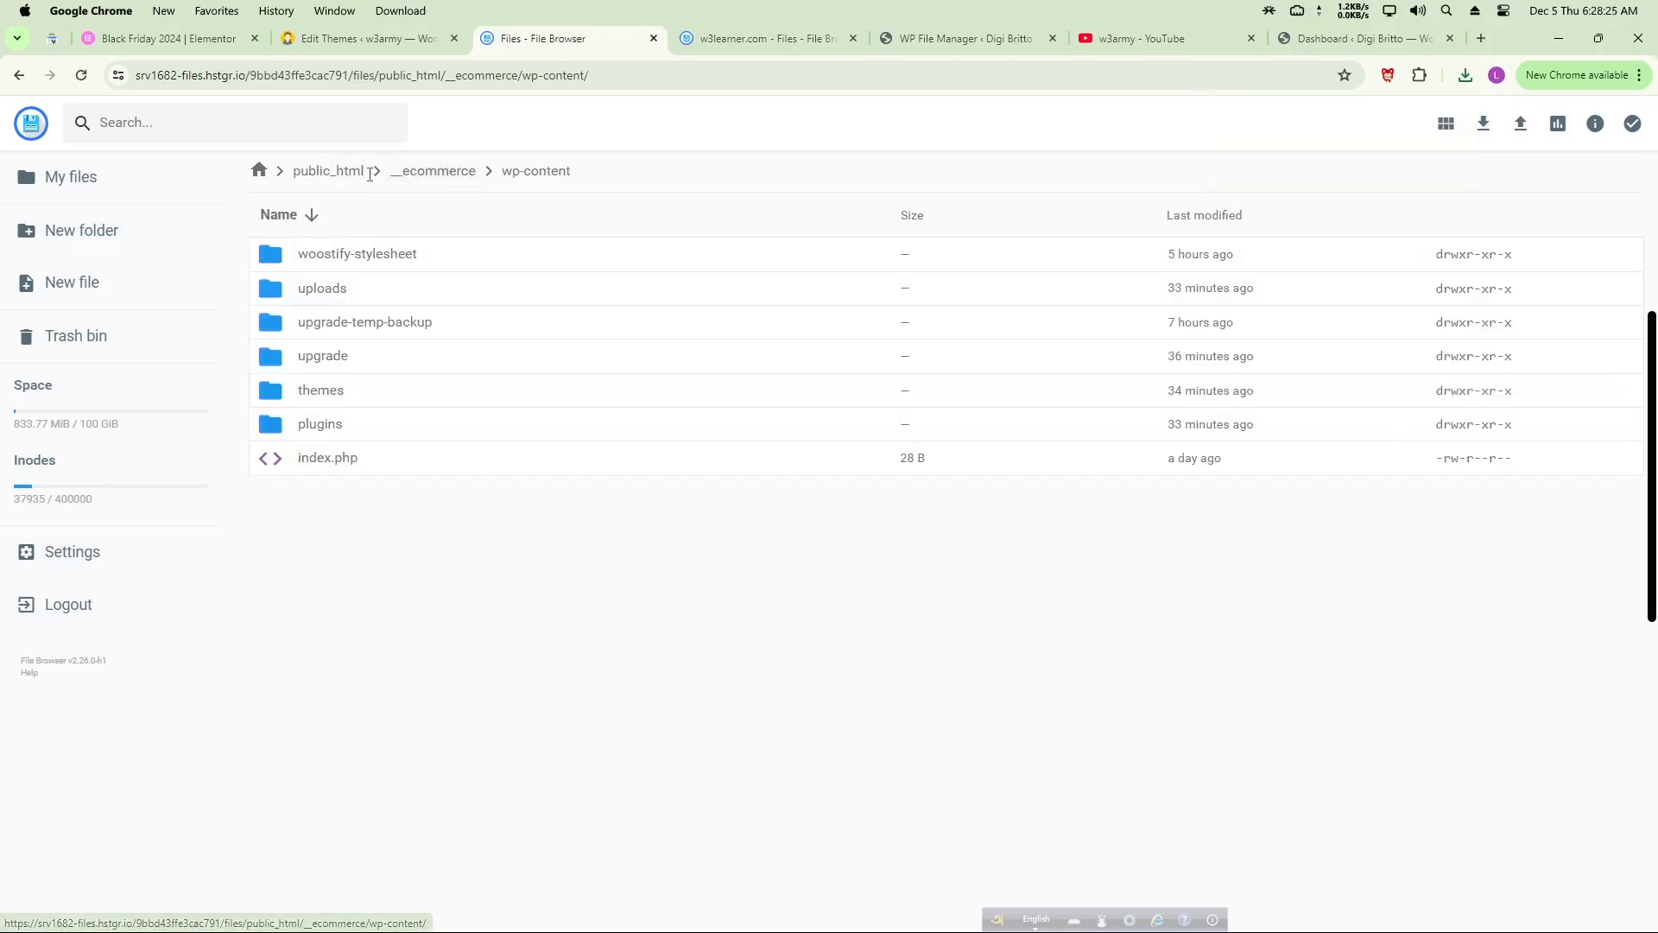
double_click(277, 393)
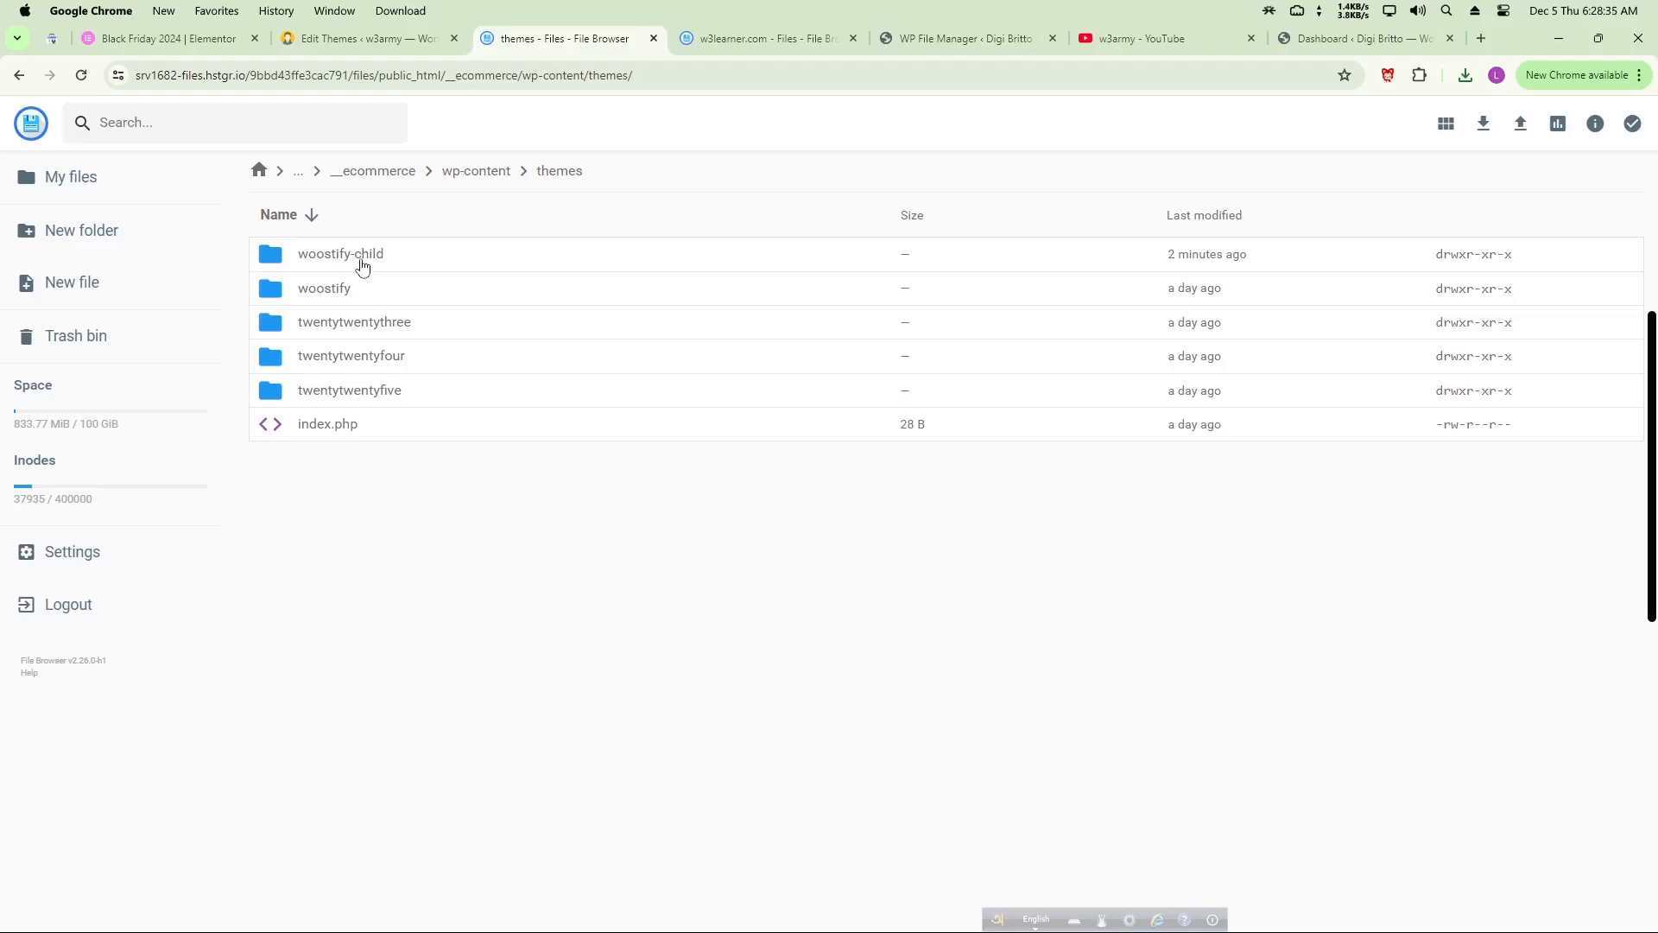
left_click(274, 264)
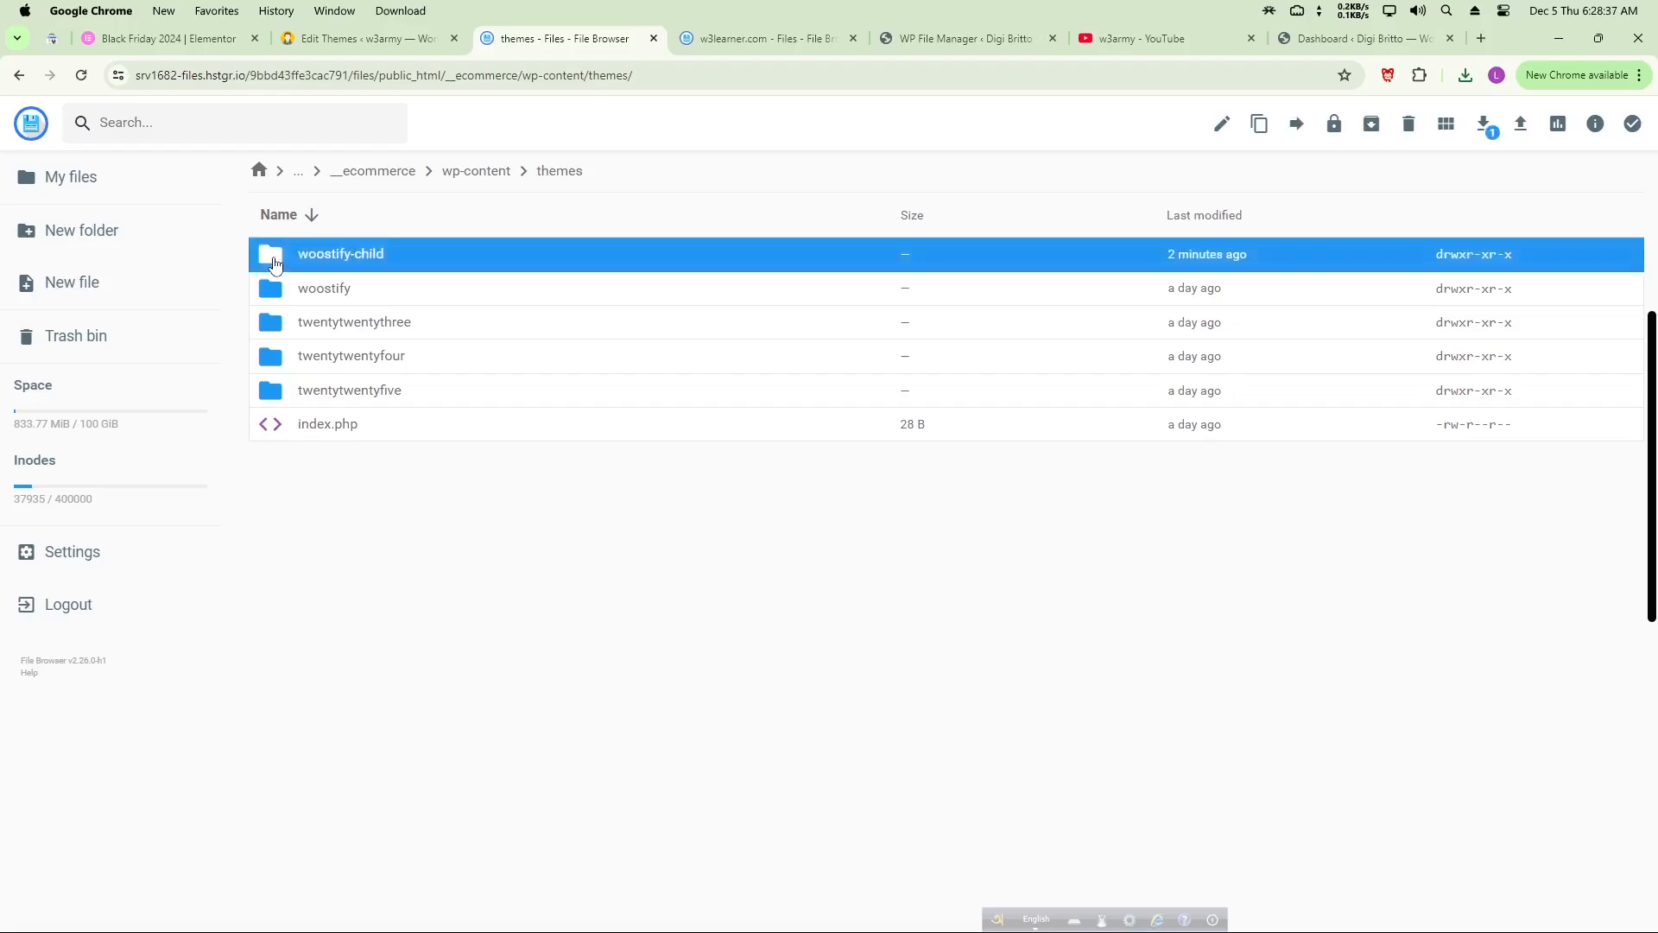
double_click(275, 263)
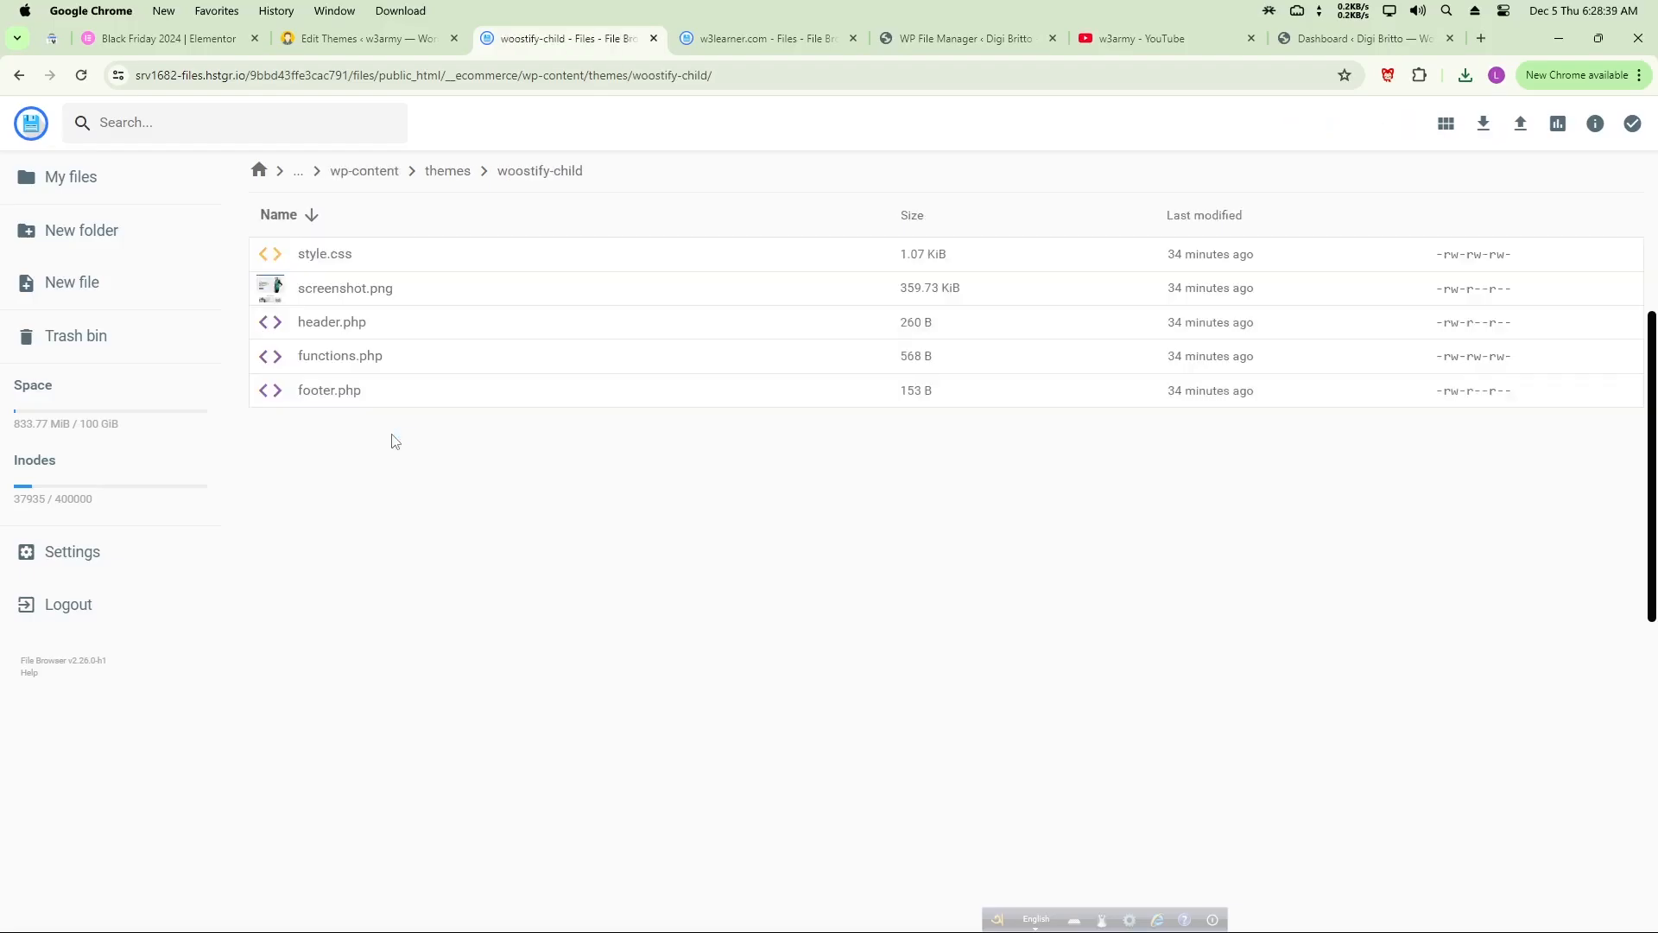
- Create a woocommerce folder in the woostify-child theme and a myaccount folder inside it
left_click(81, 230)
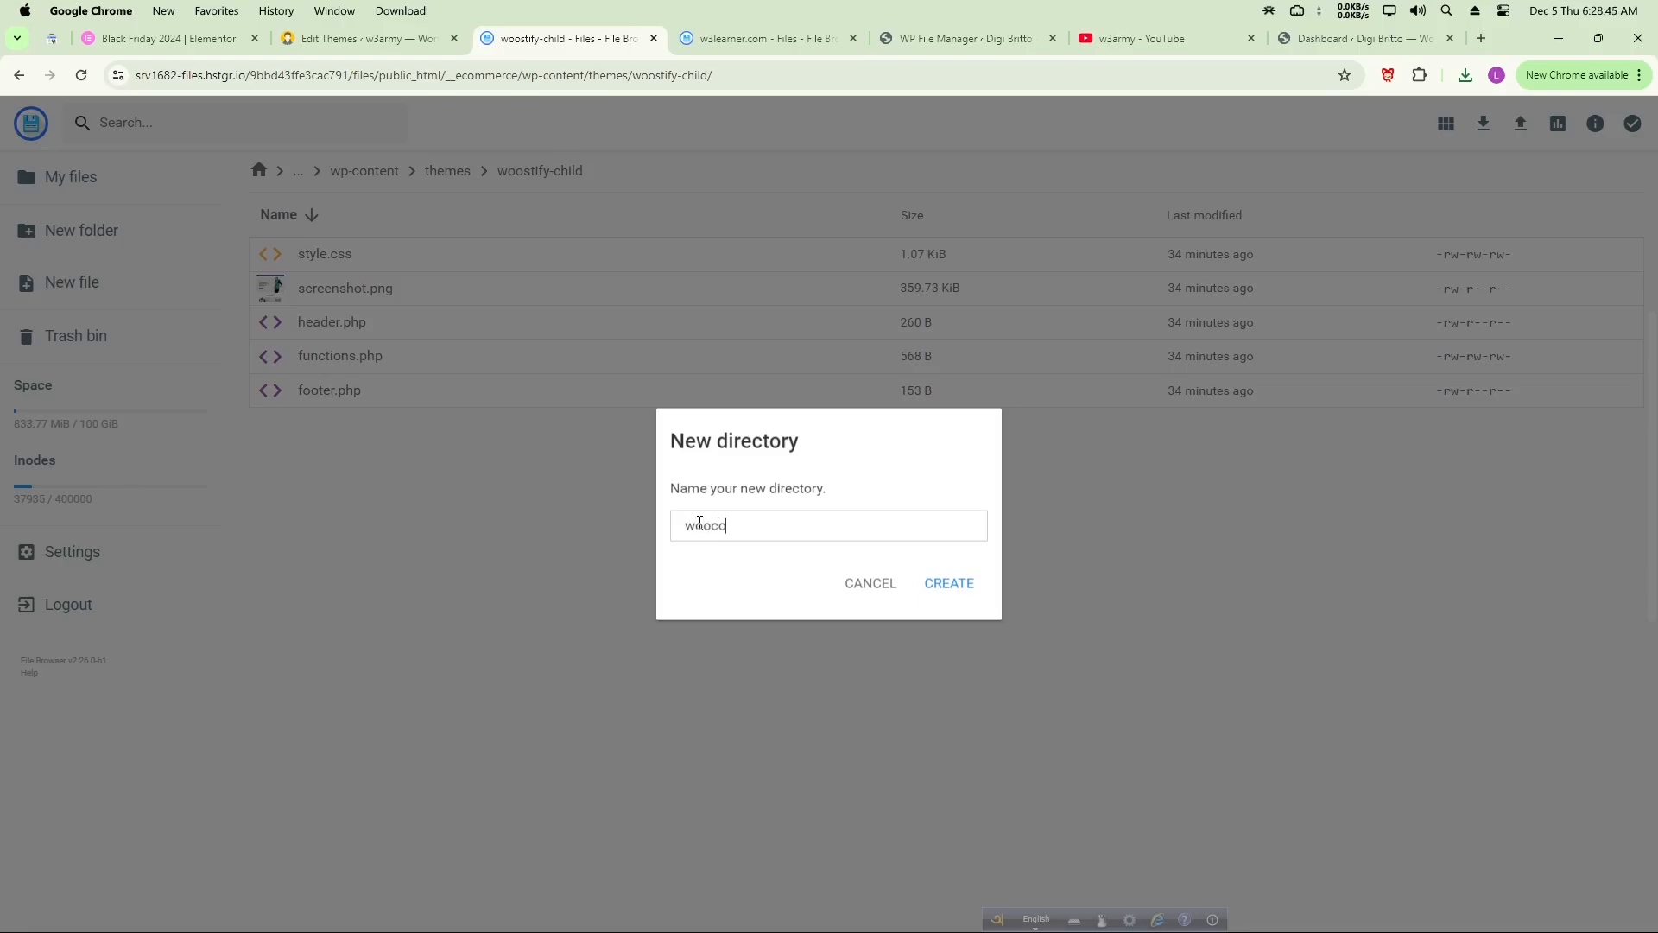
type("woocommerce")
left_click(949, 583)
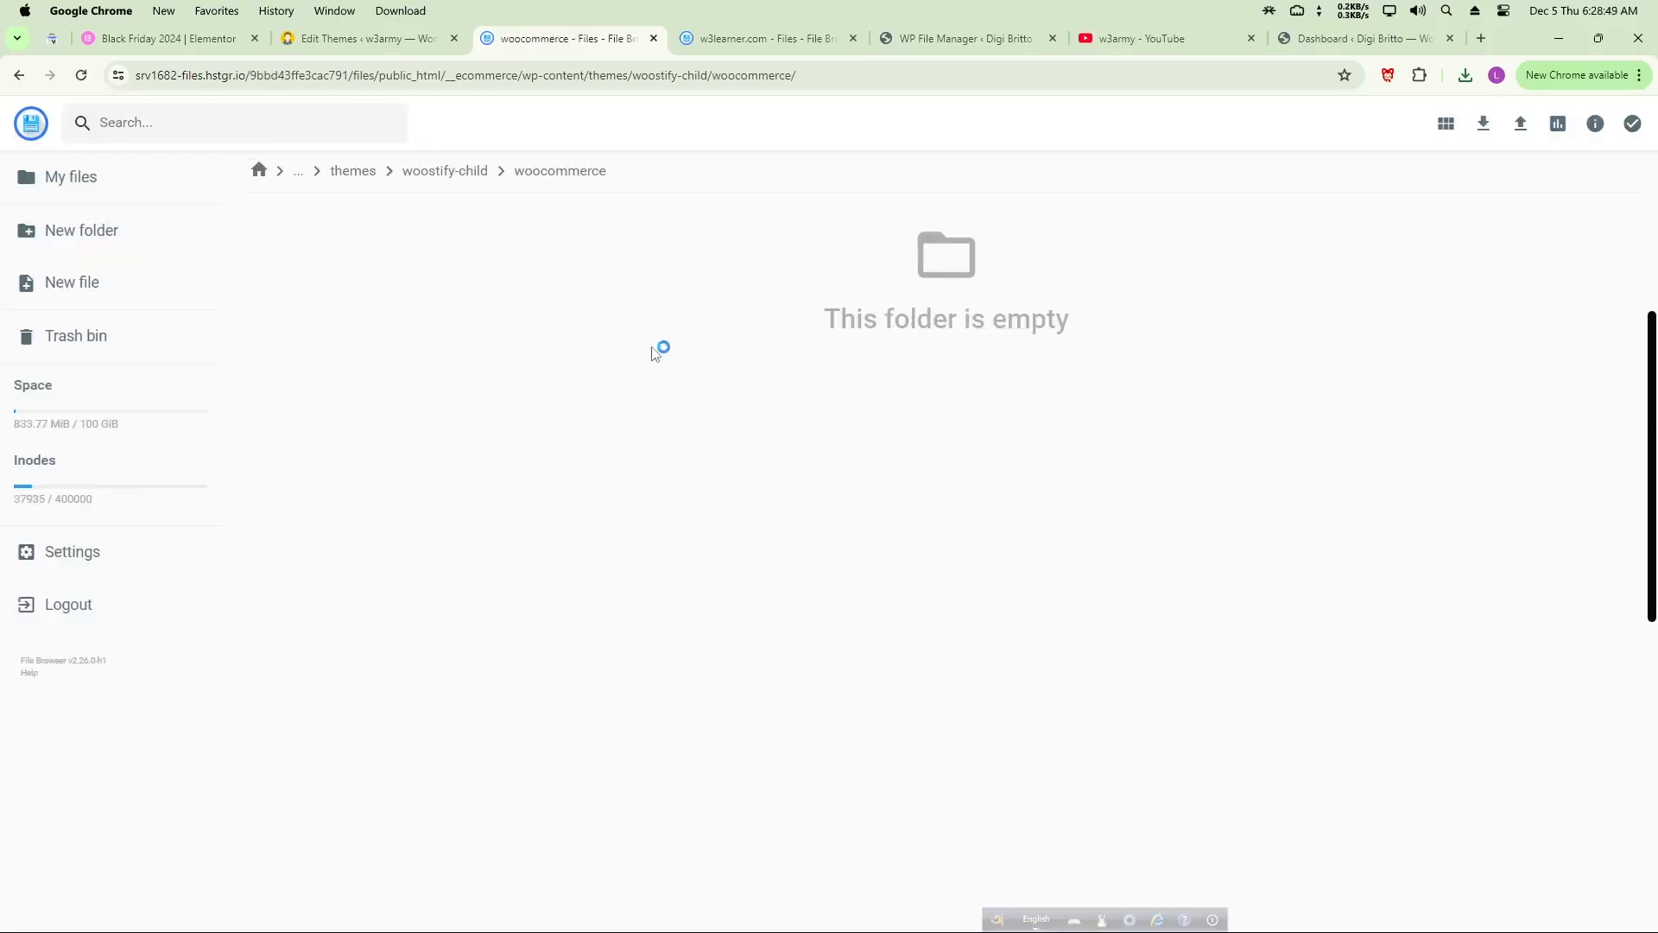
right_click(676, 408)
left_click(82, 242)
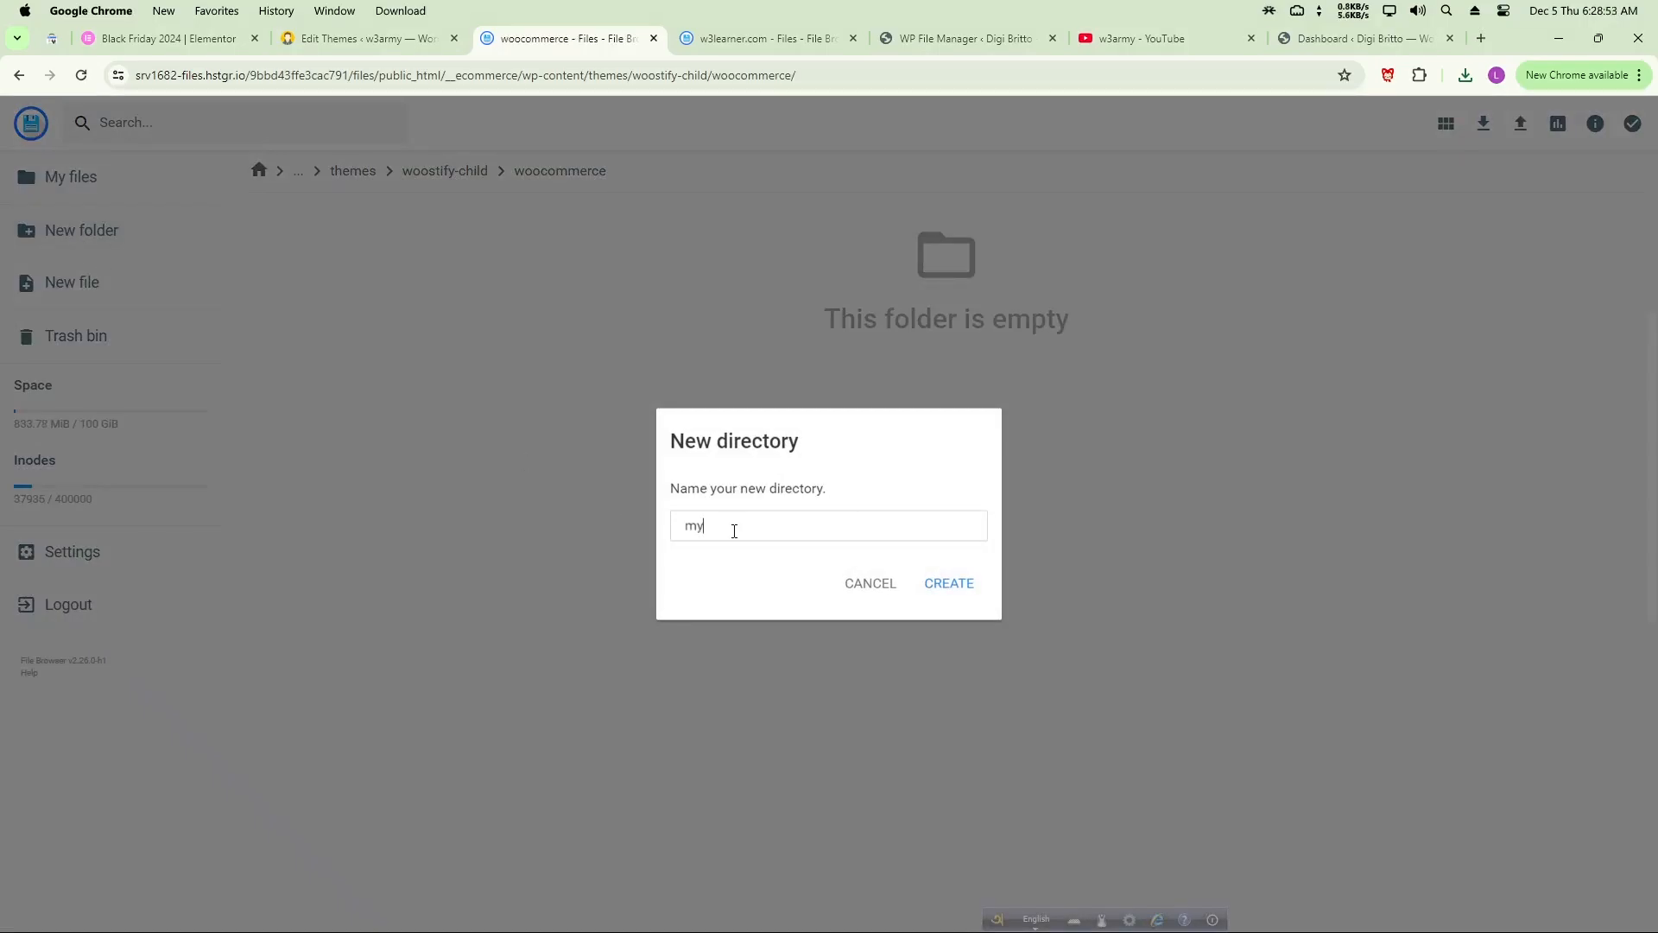
type("myaccount")
left_click(948, 583)
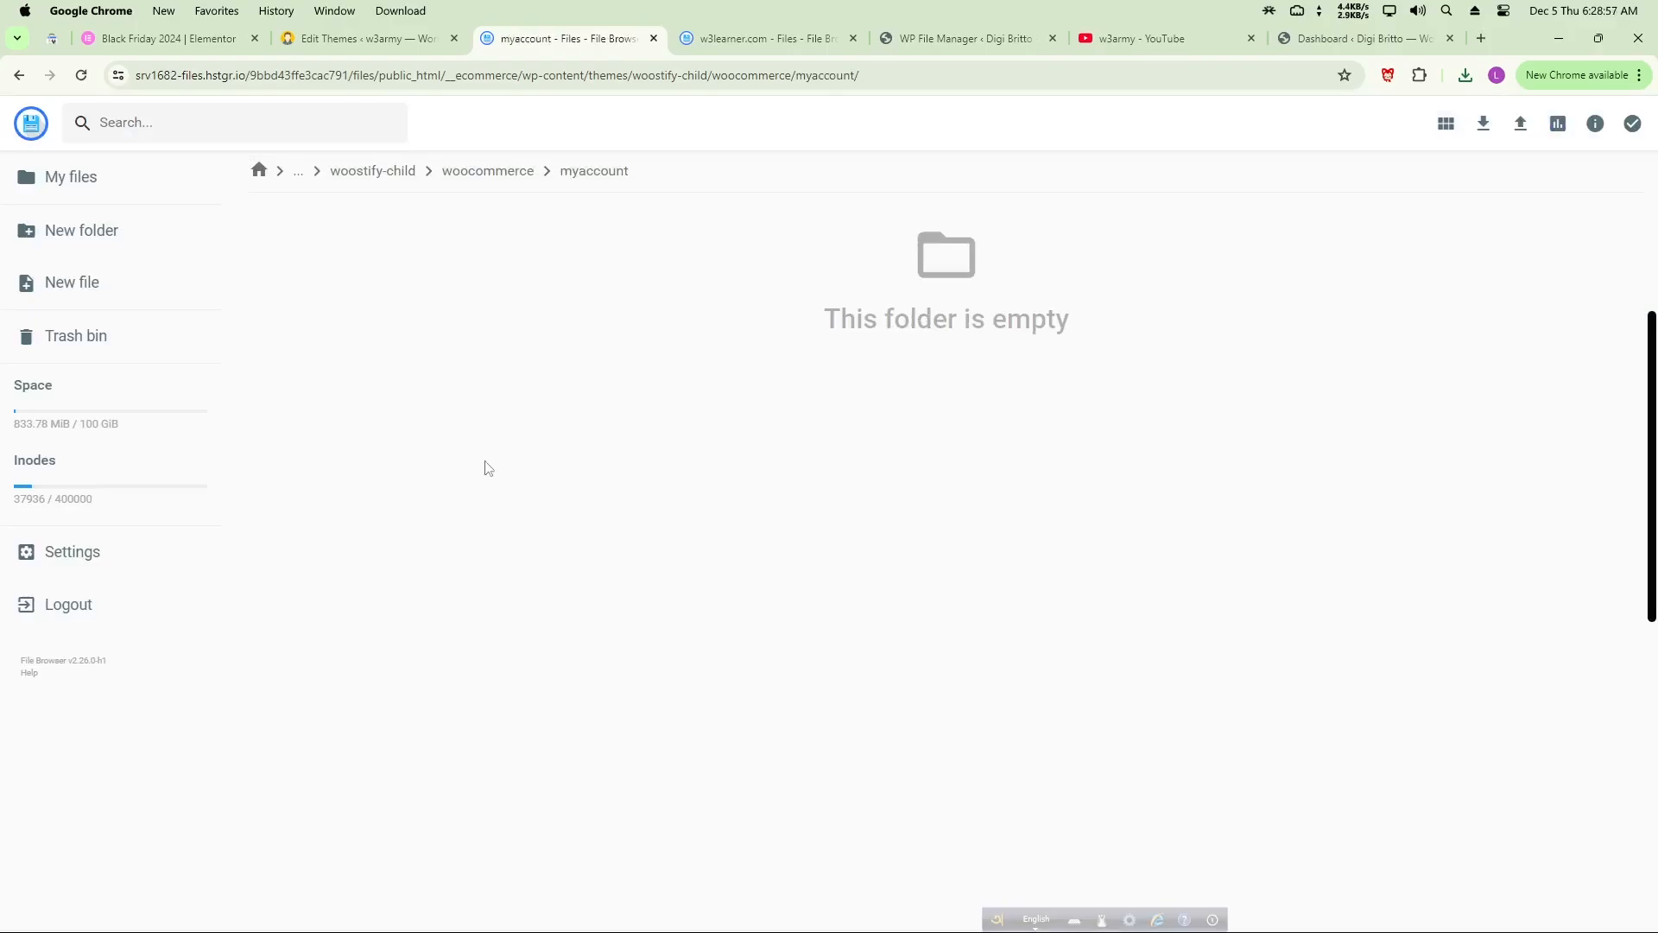
- Upload the downloaded dashboard.php file into the child theme's woocommerce/myaccount folder
left_click(1517, 129)
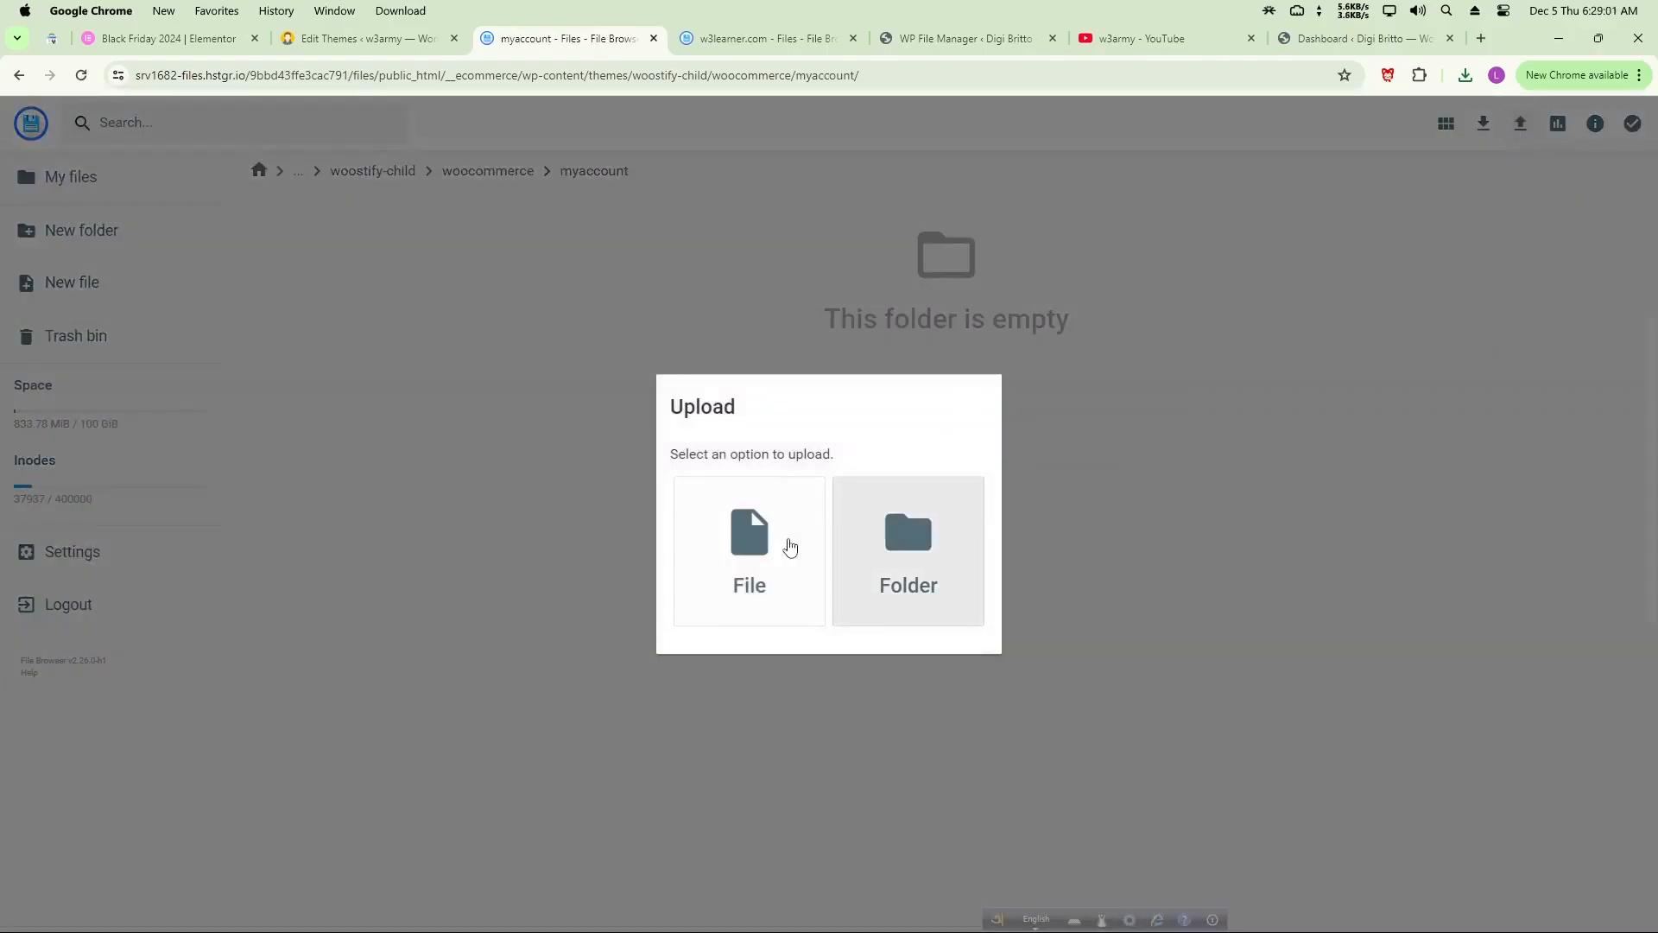
left_click(757, 561)
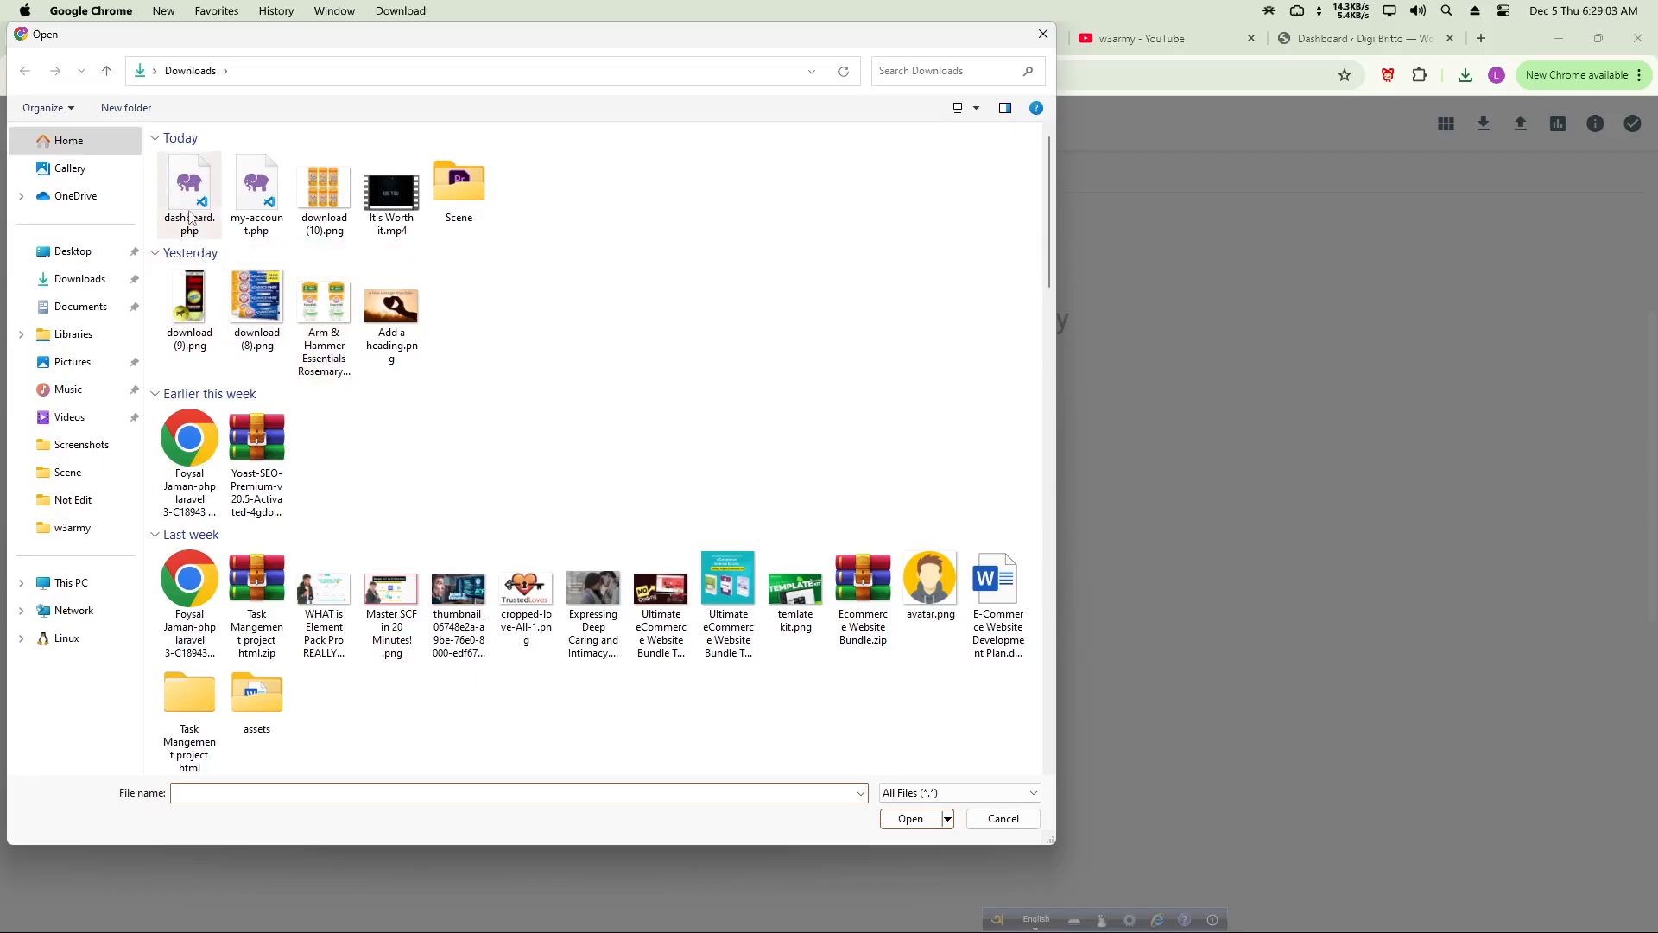
left_click(190, 218)
double_click(190, 218)
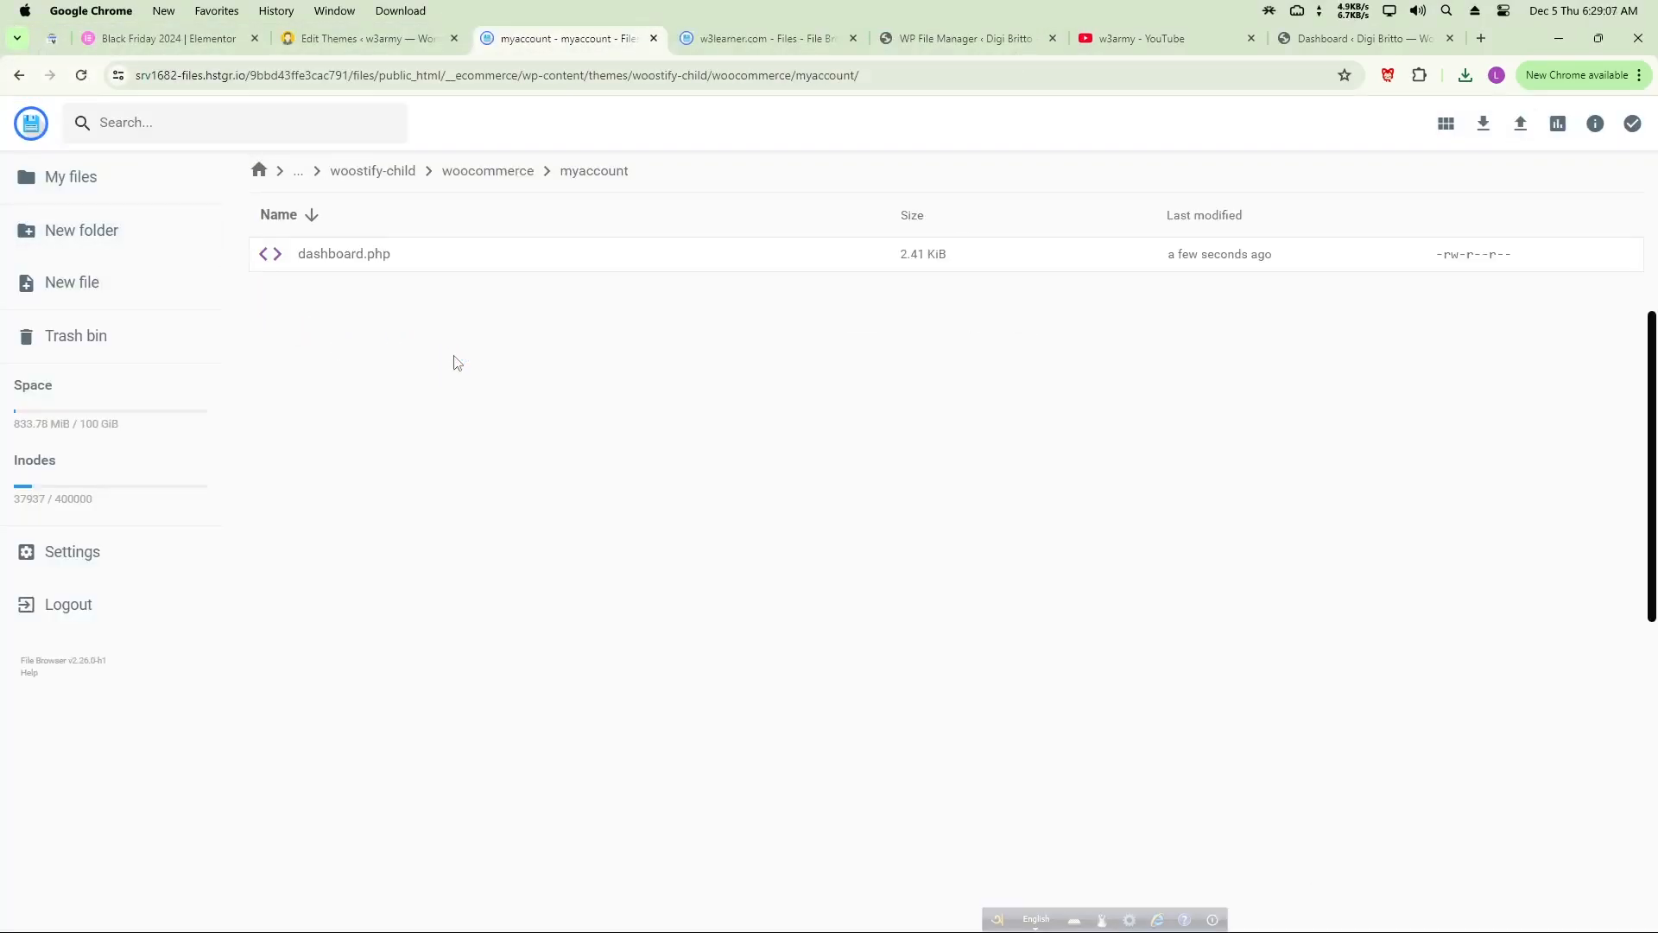
- In the WordPress theme file editor, open the Woostify Child theme's woocommerce/myaccount/dashboard.php and look through its code
left_click(363, 39)
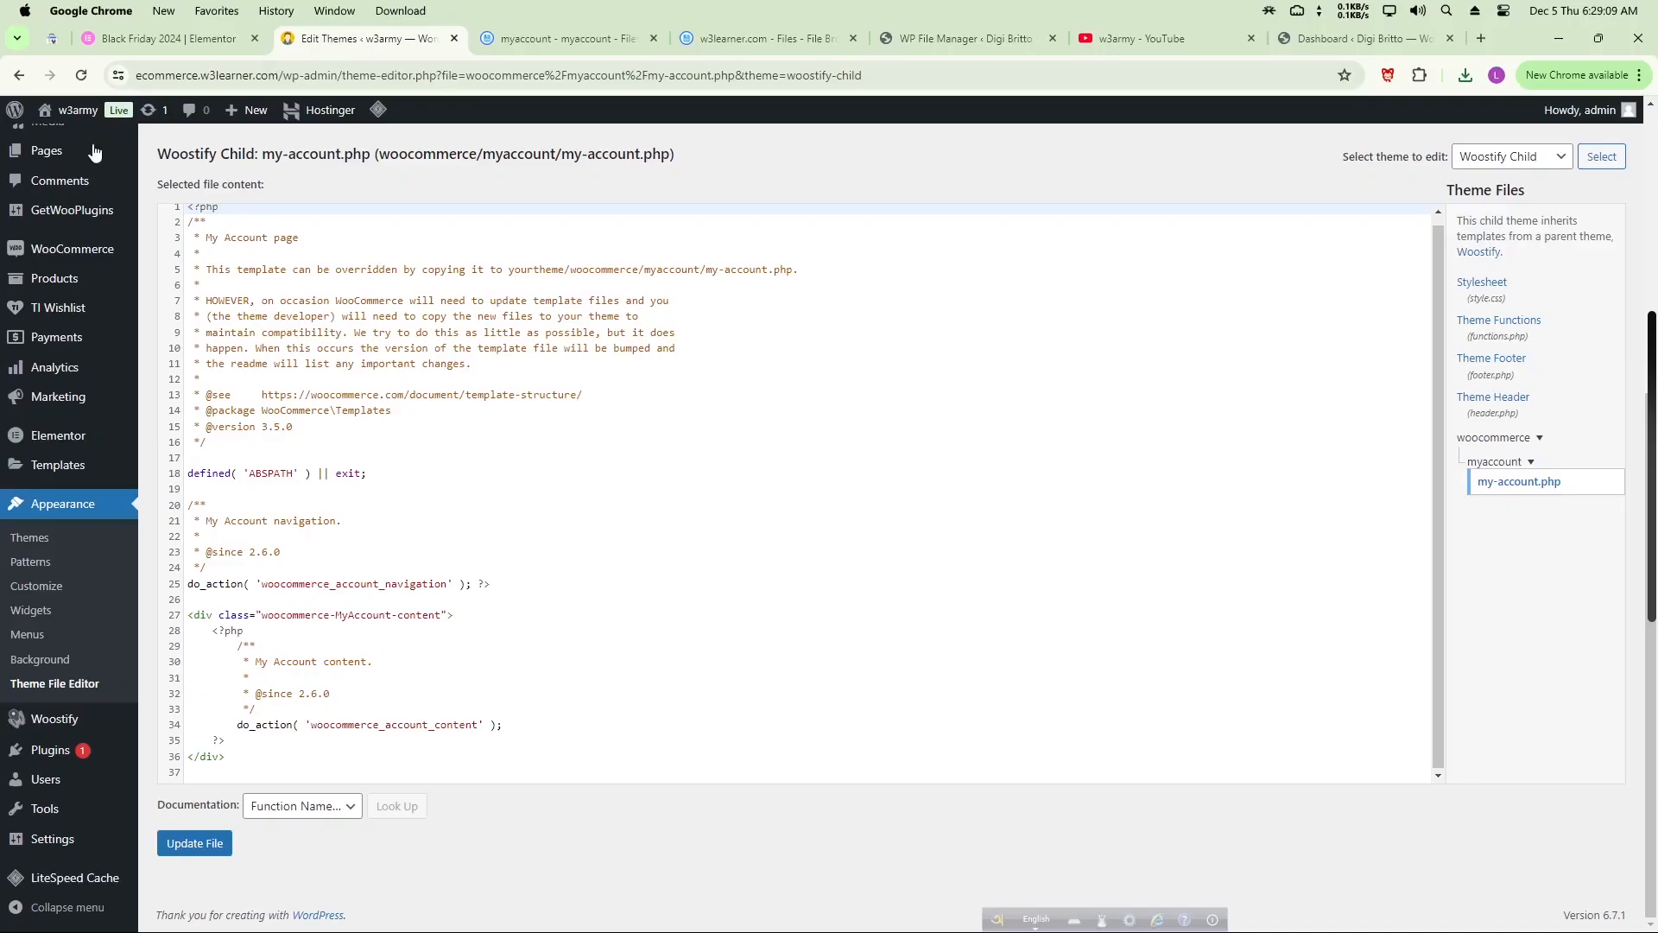
left_click(76, 110)
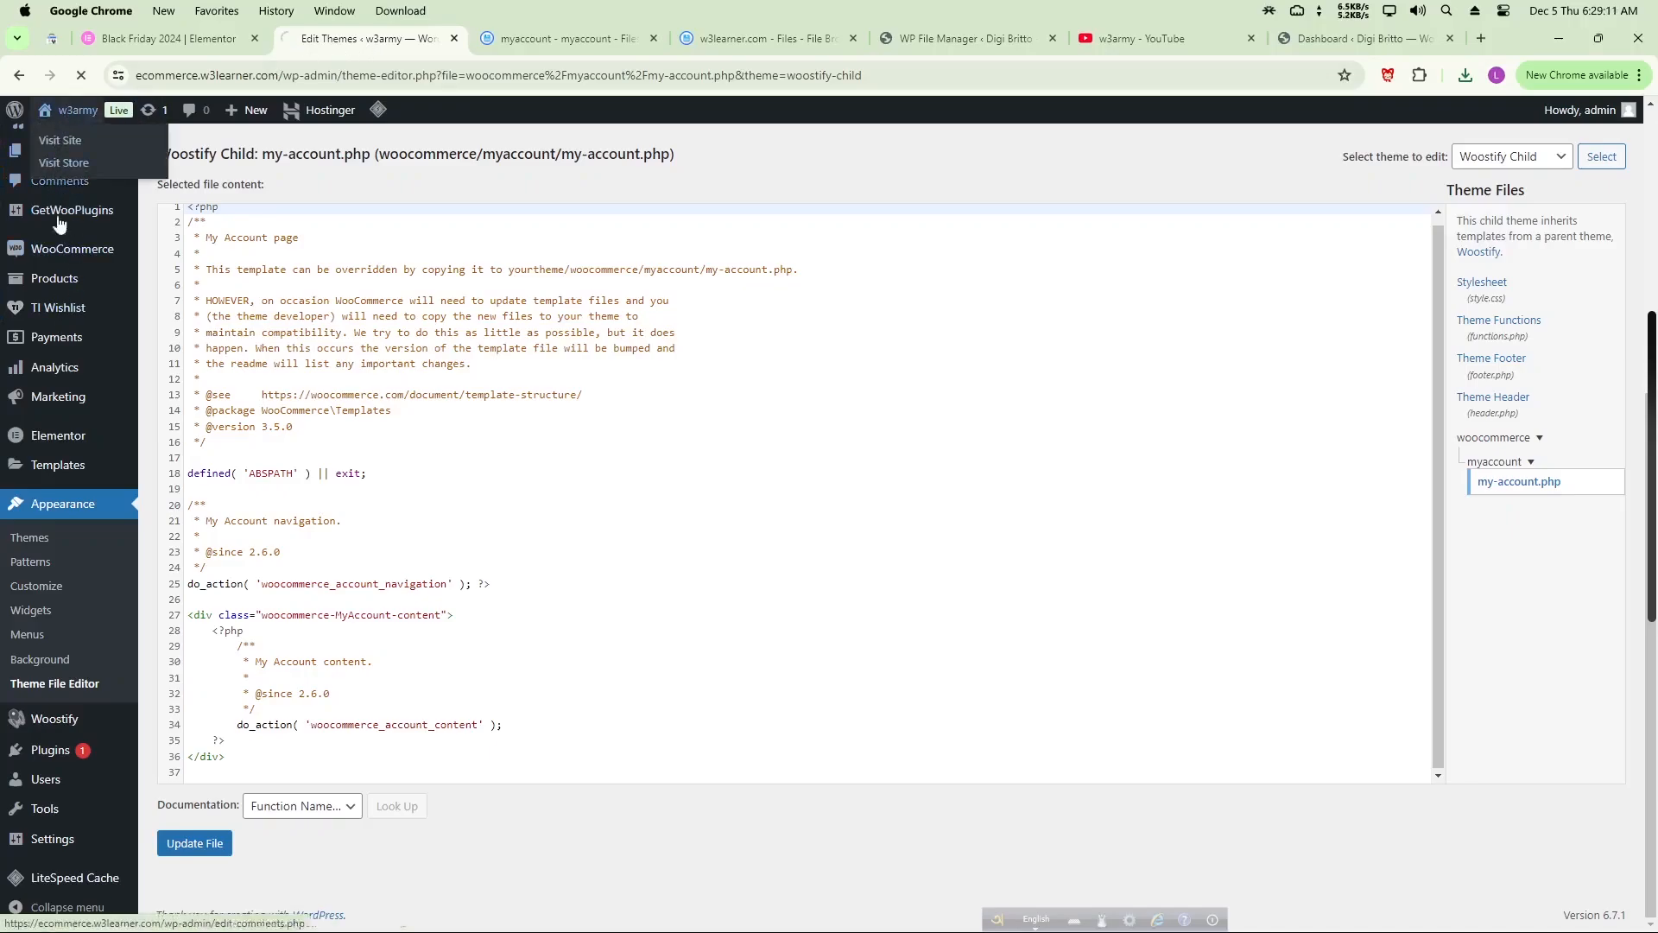
left_click(19, 76)
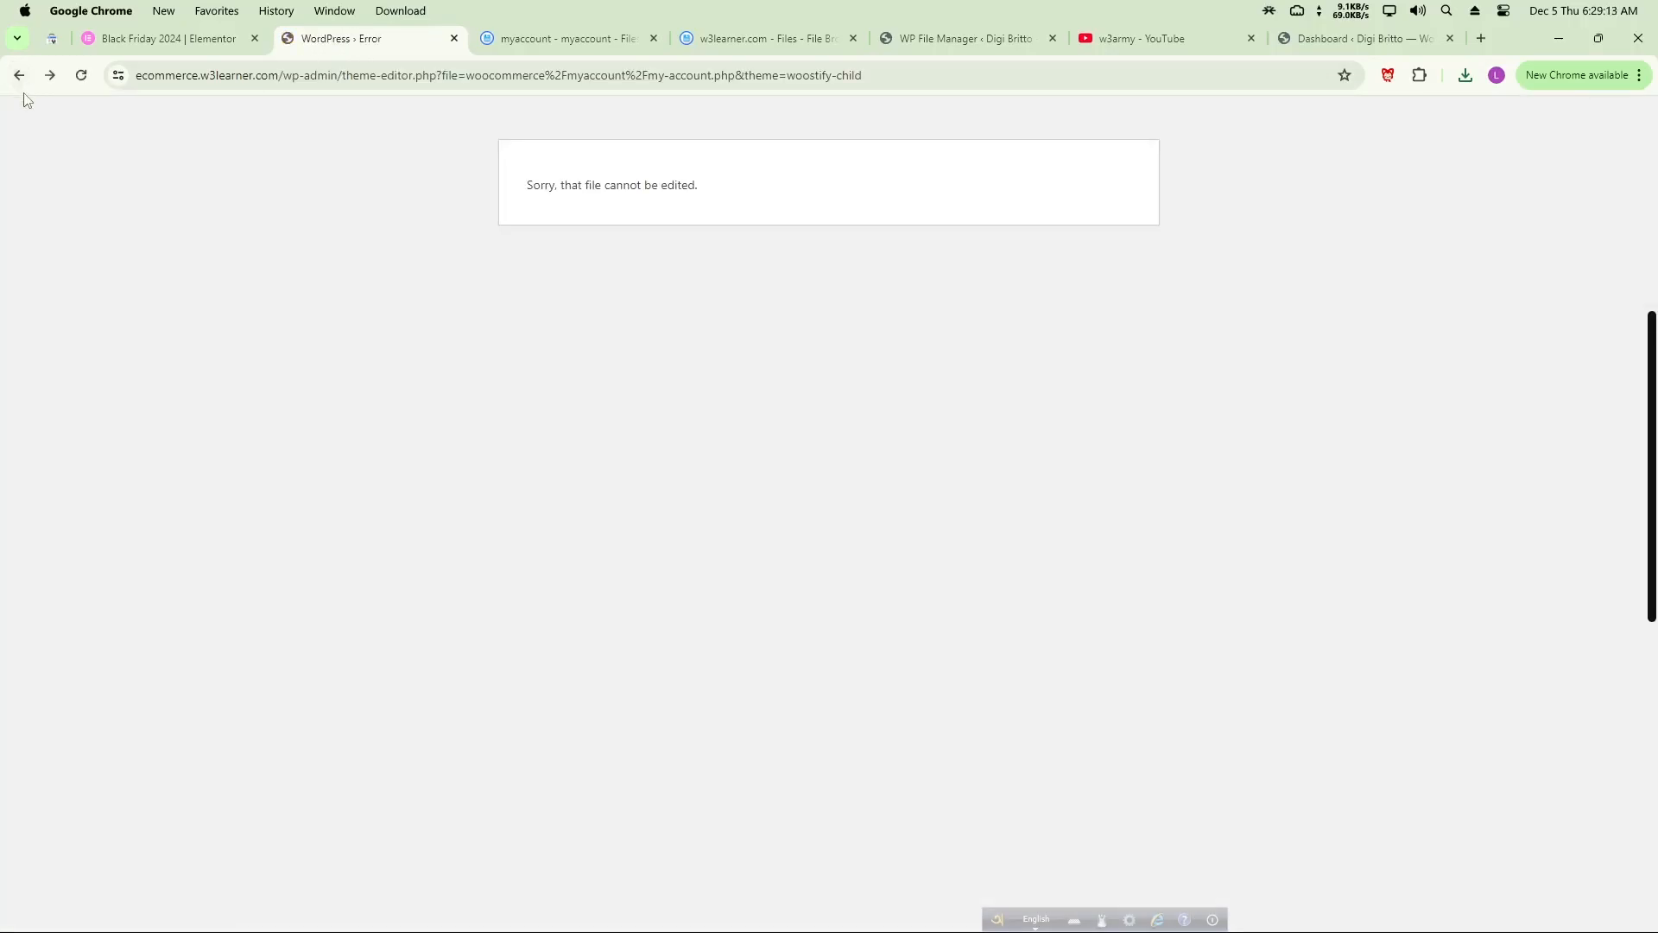
left_click(19, 76)
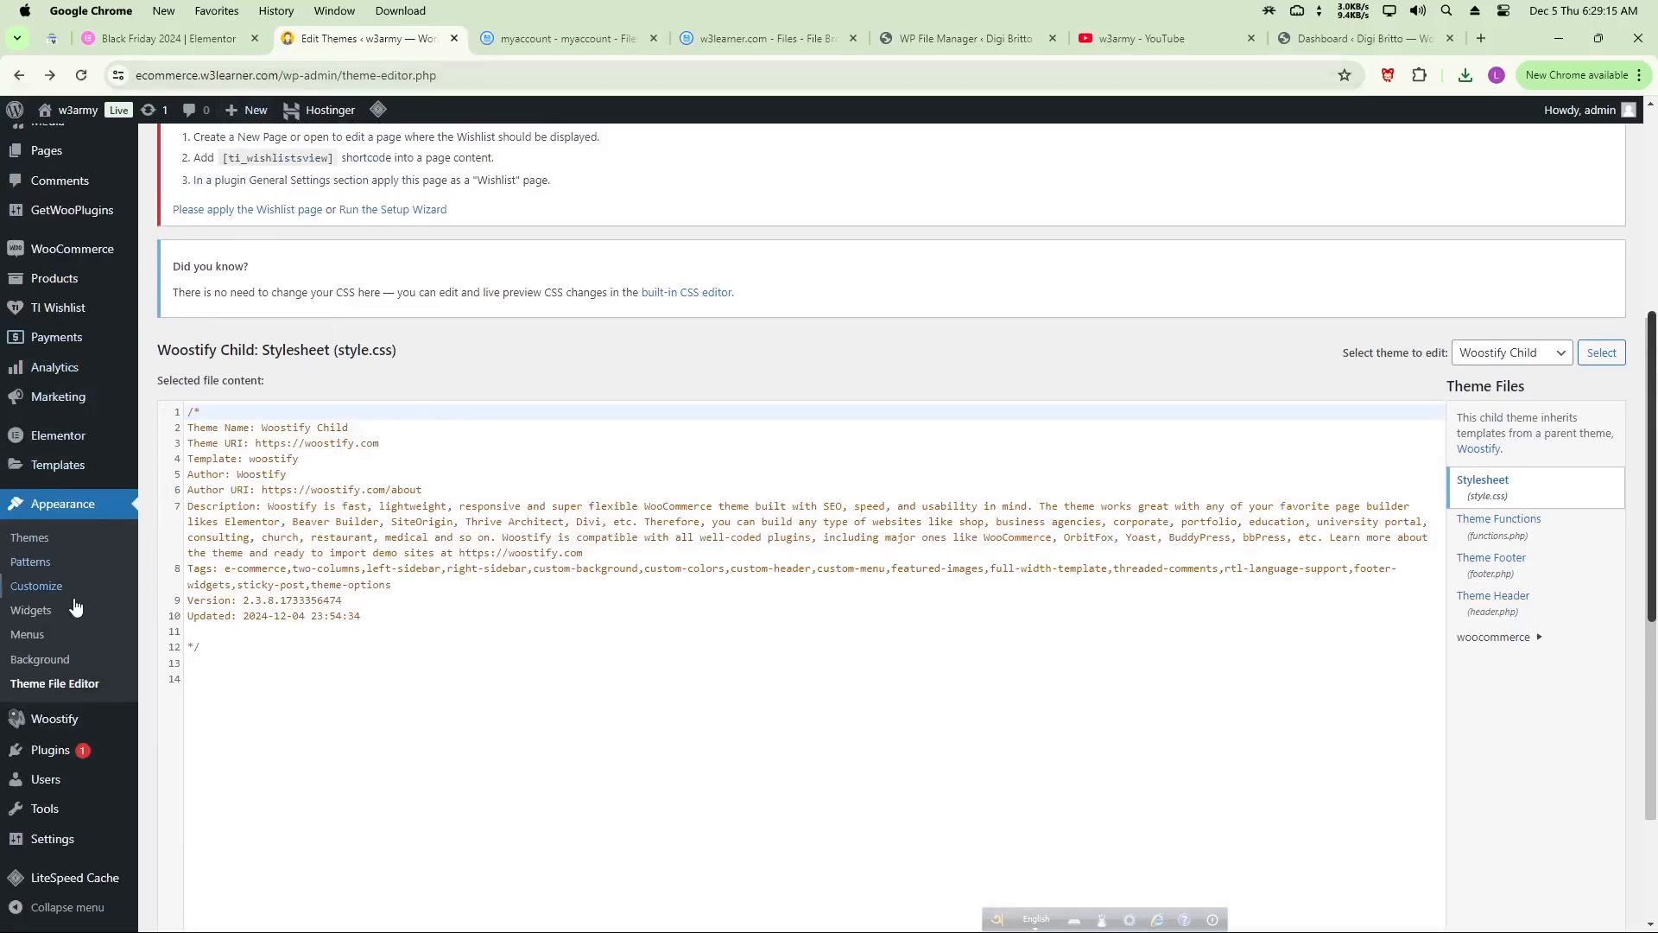
left_click(62, 694)
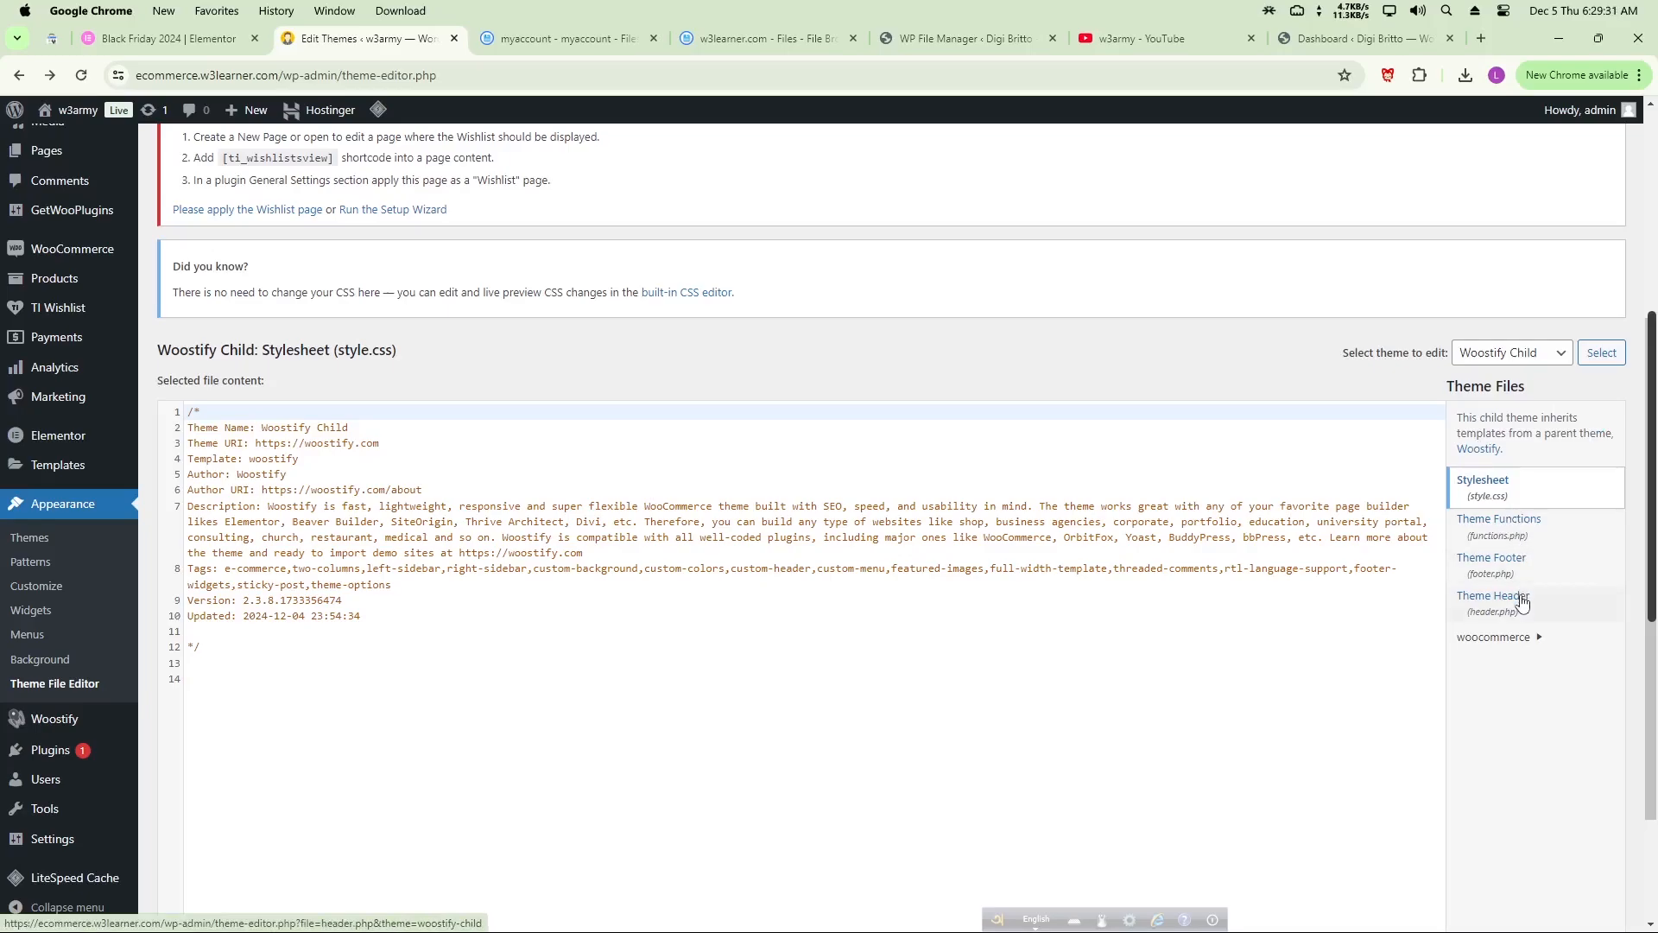
left_click(1491, 638)
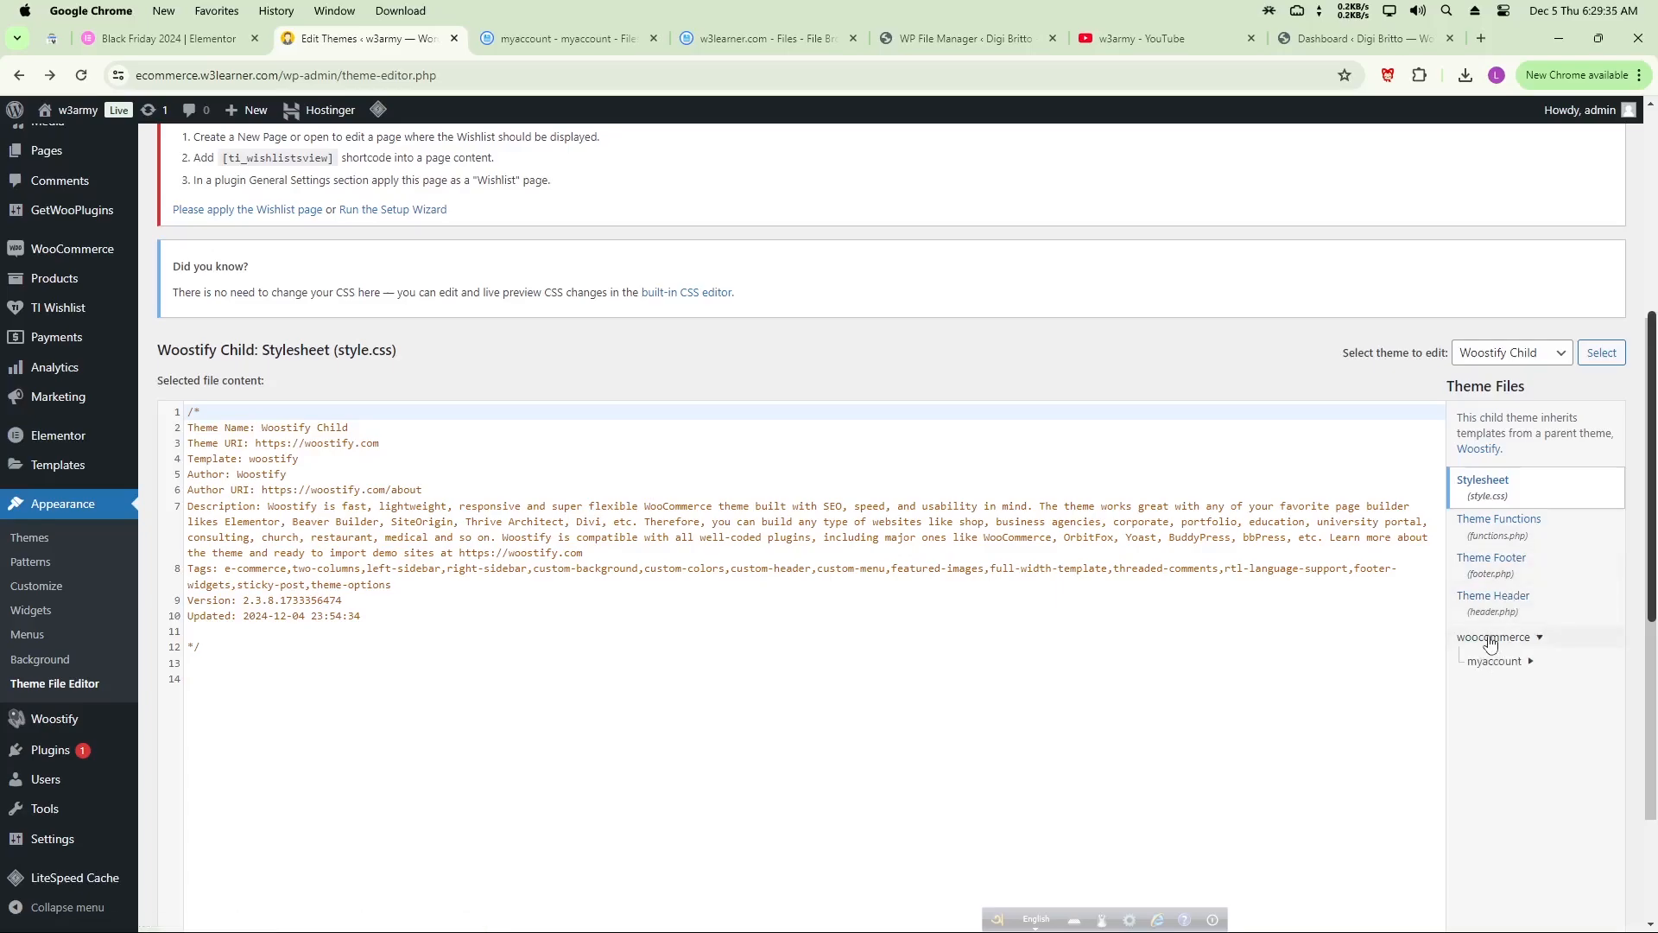
left_click(1497, 663)
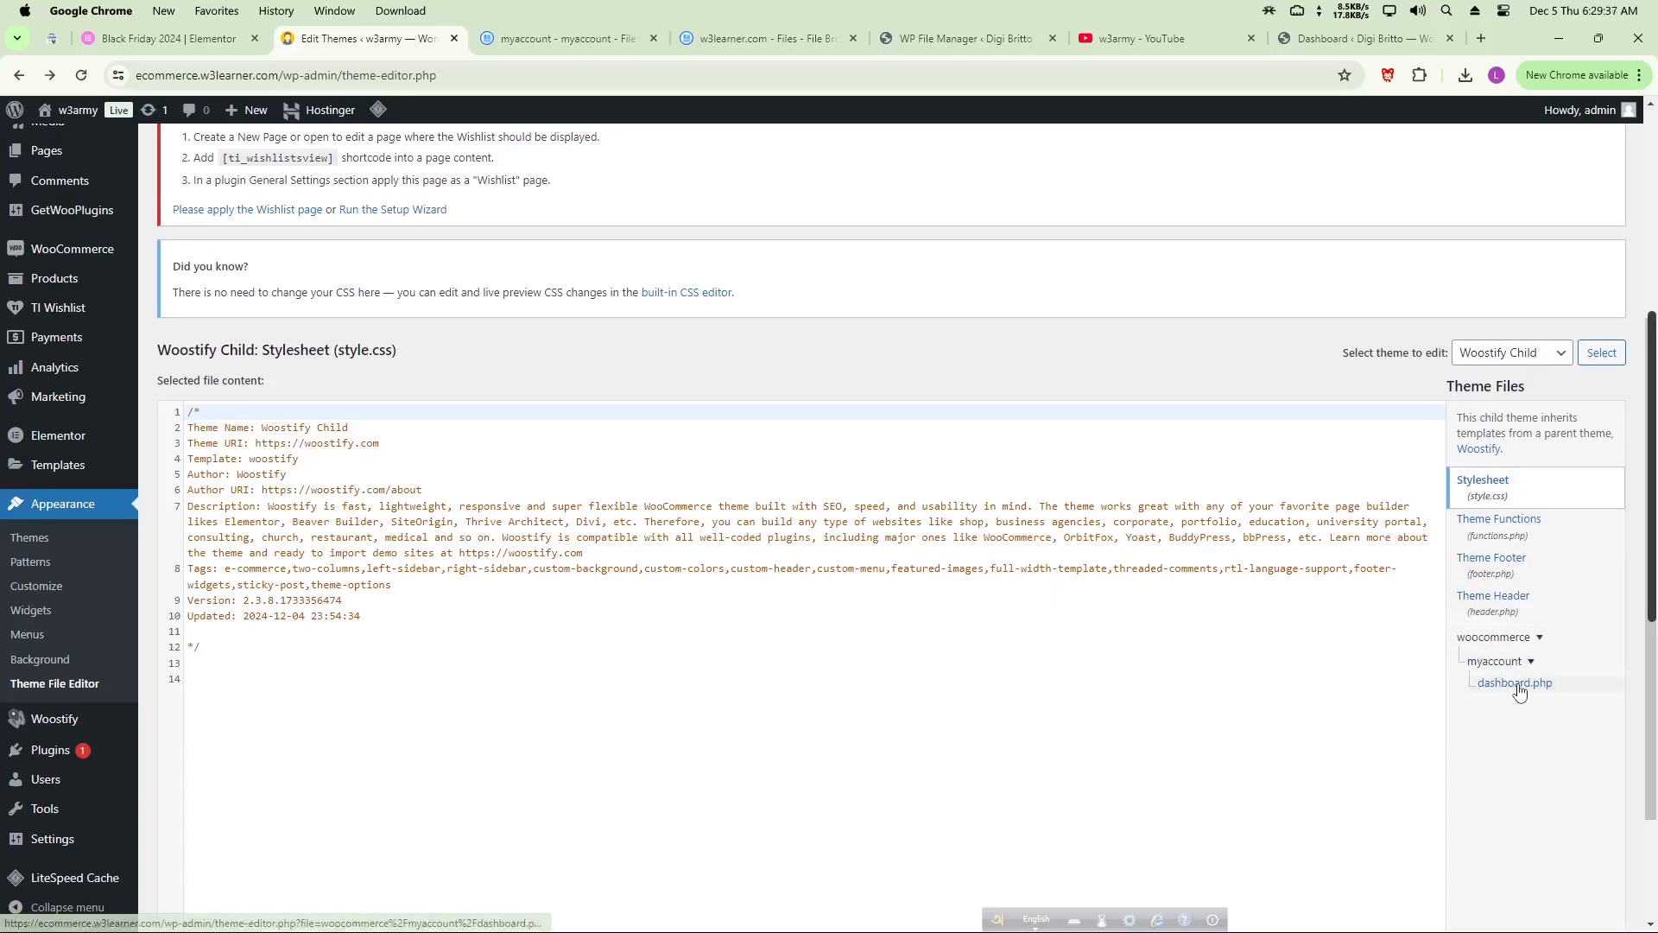
left_click(1516, 684)
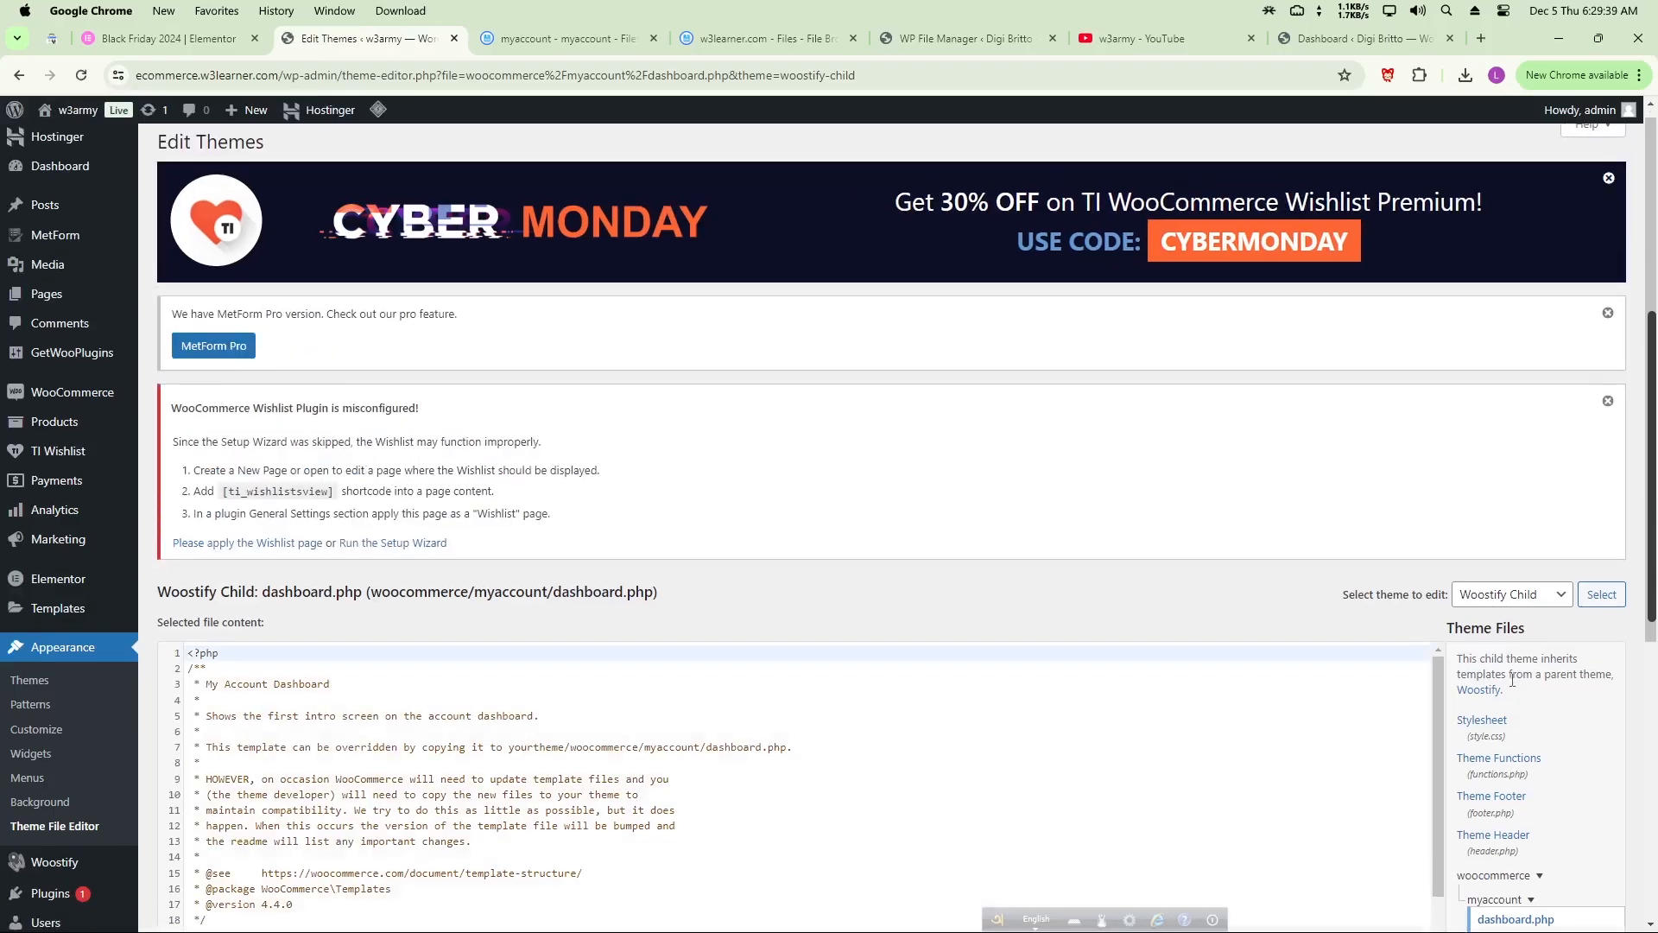
scroll(641, 667, "down", 10)
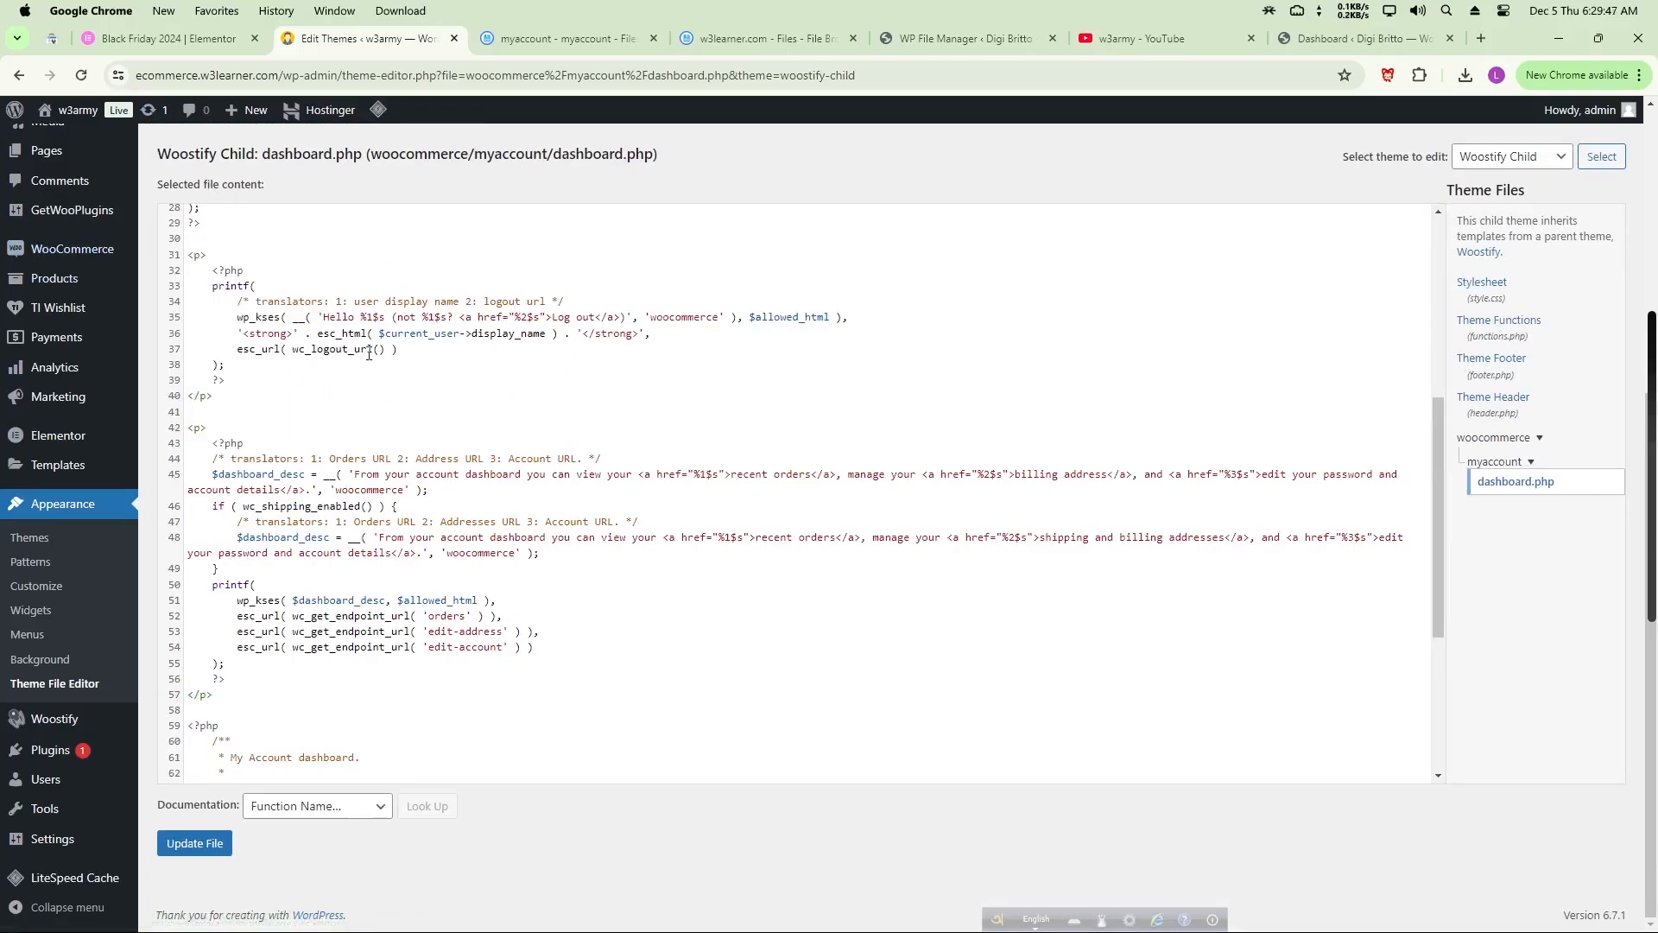
scroll(370, 354, "up", 2)
scroll(403, 520, "down", 4)
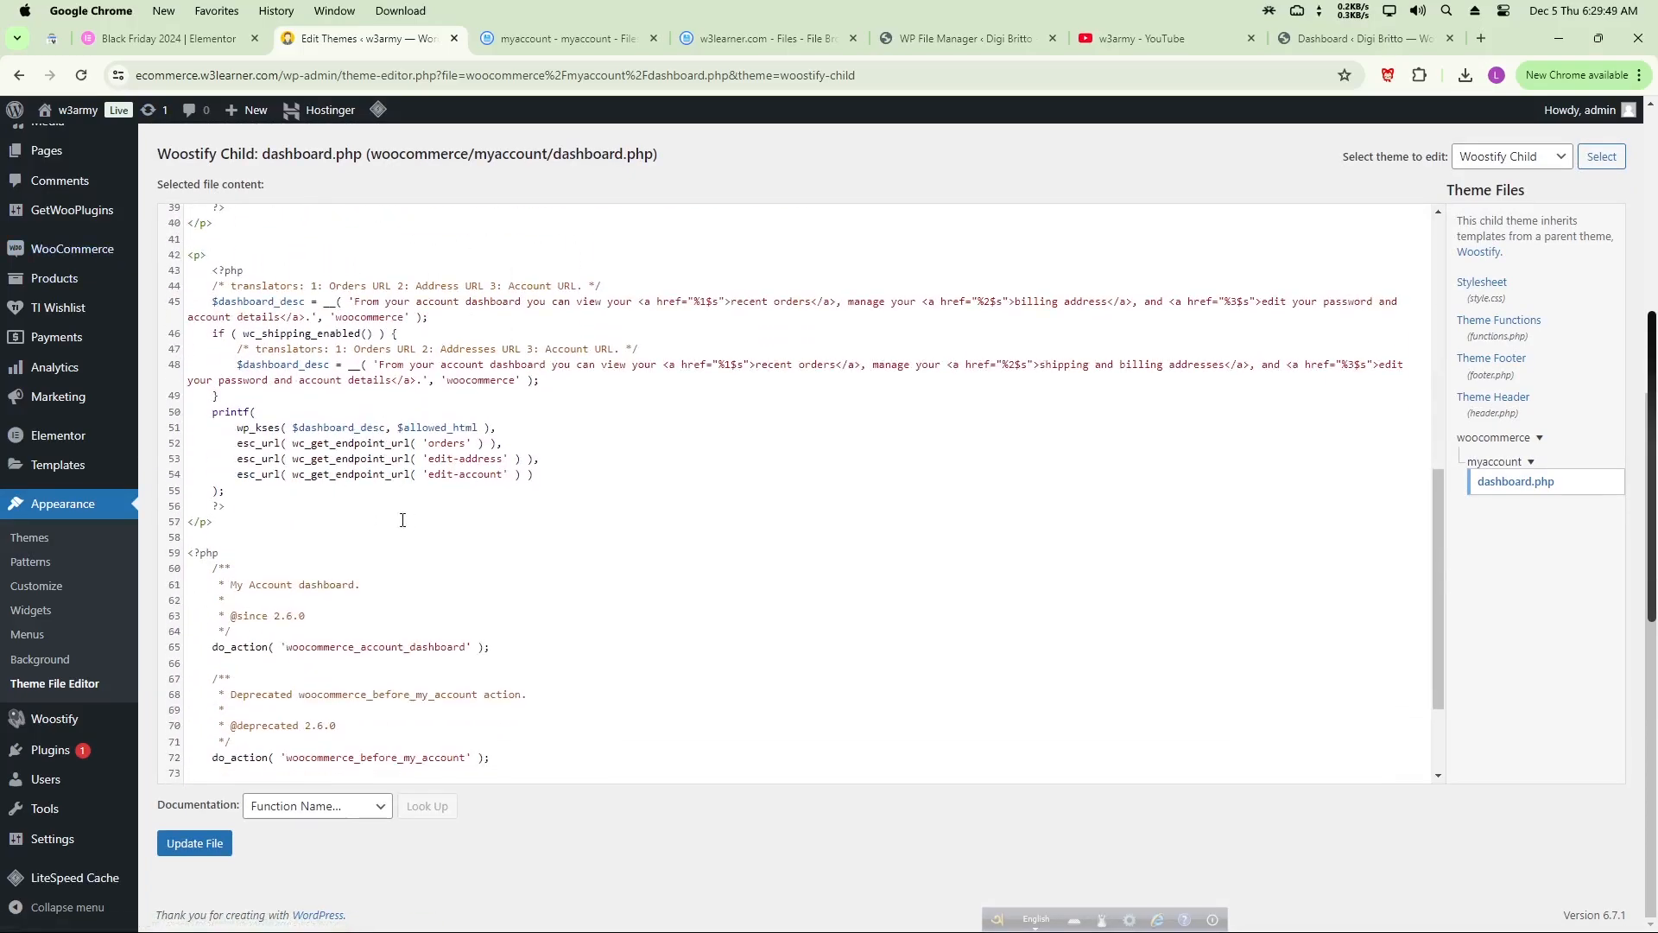
scroll(404, 467, "up", 3)
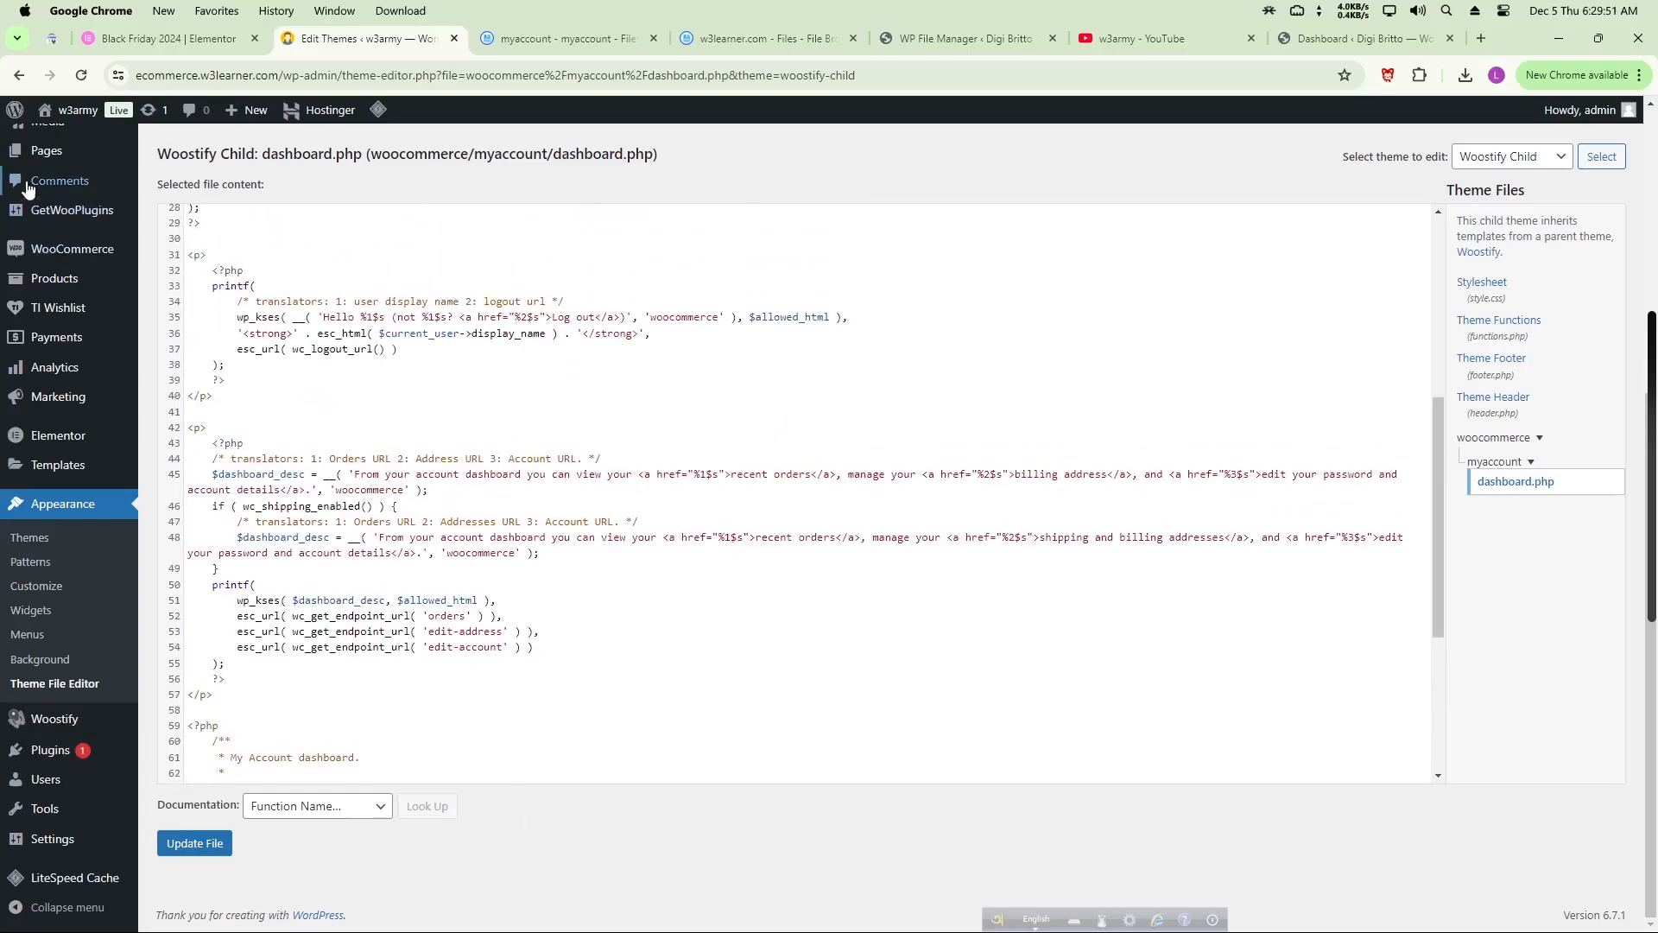
- Open the WordPress page list in a separate tab, view the My account page and reload it to check its dashboard text
mouse_move(53, 155)
middle_click(177, 163)
left_click(510, 35)
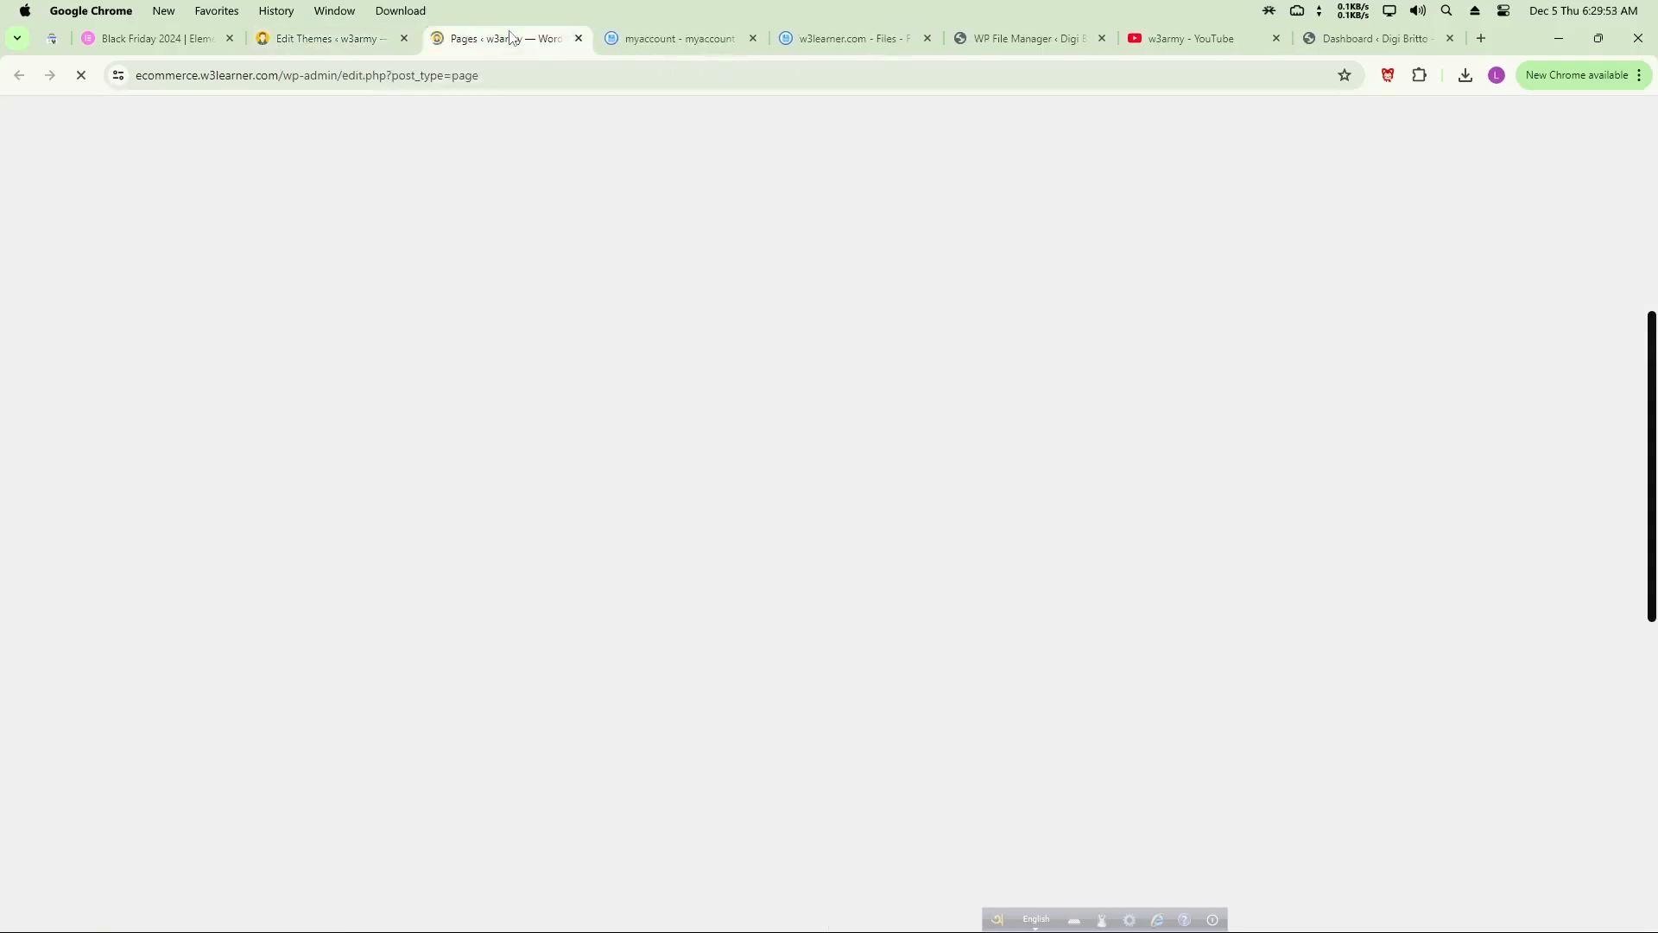
scroll(382, 476, "down", 1)
scroll(383, 476, "down", 2)
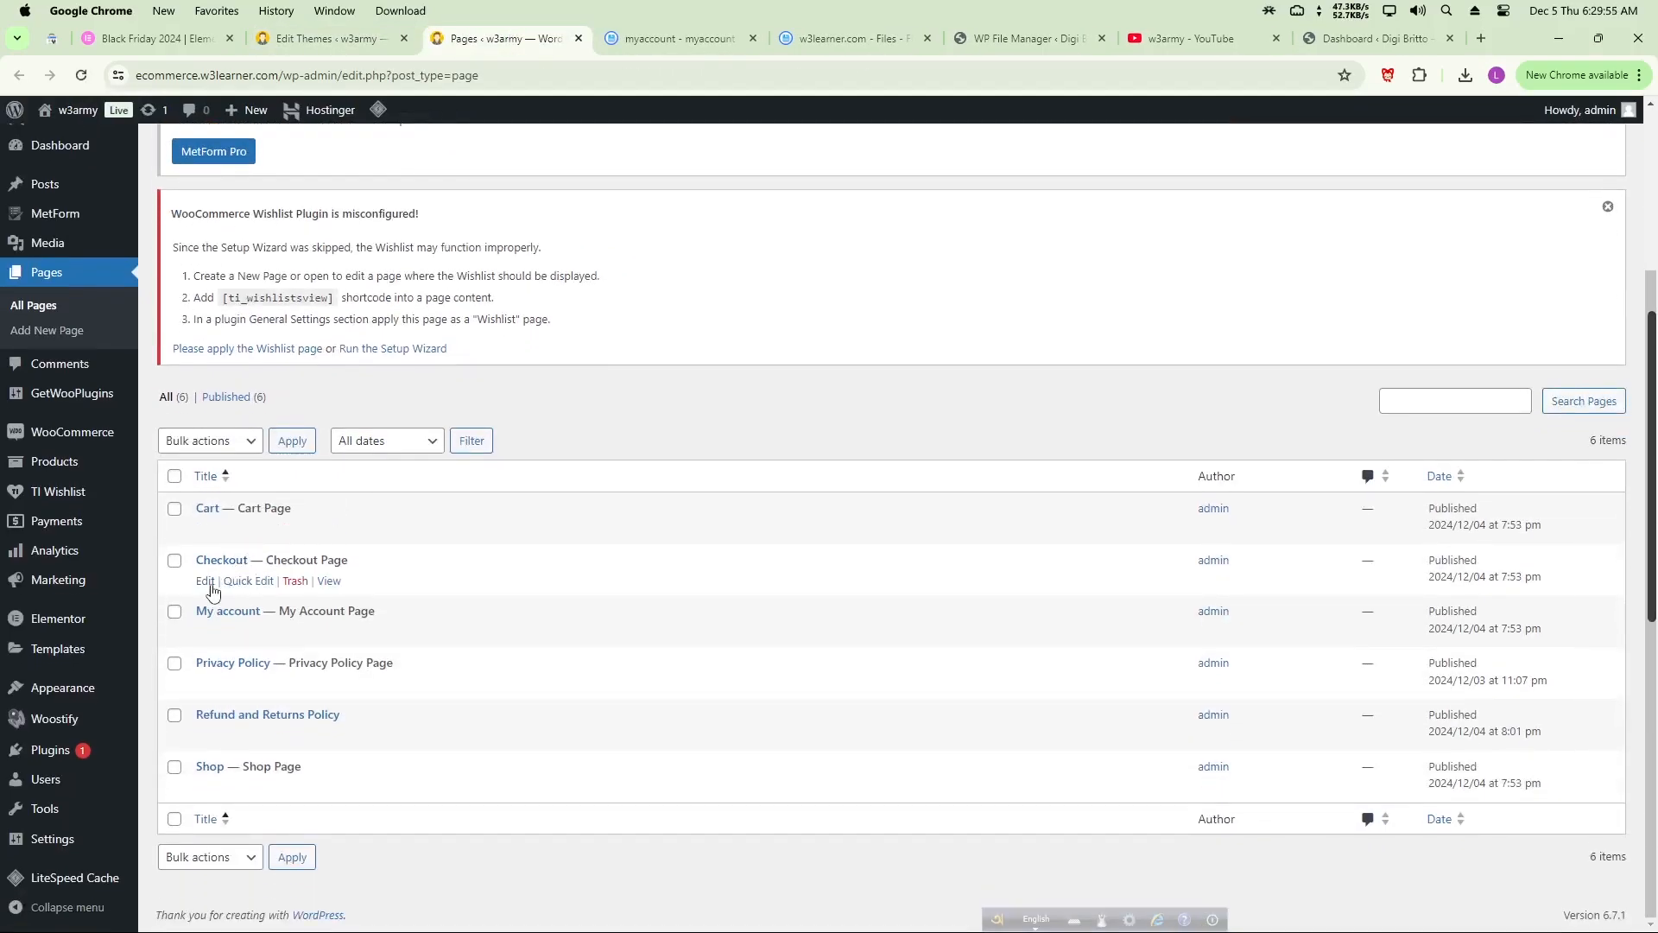
left_click(329, 633)
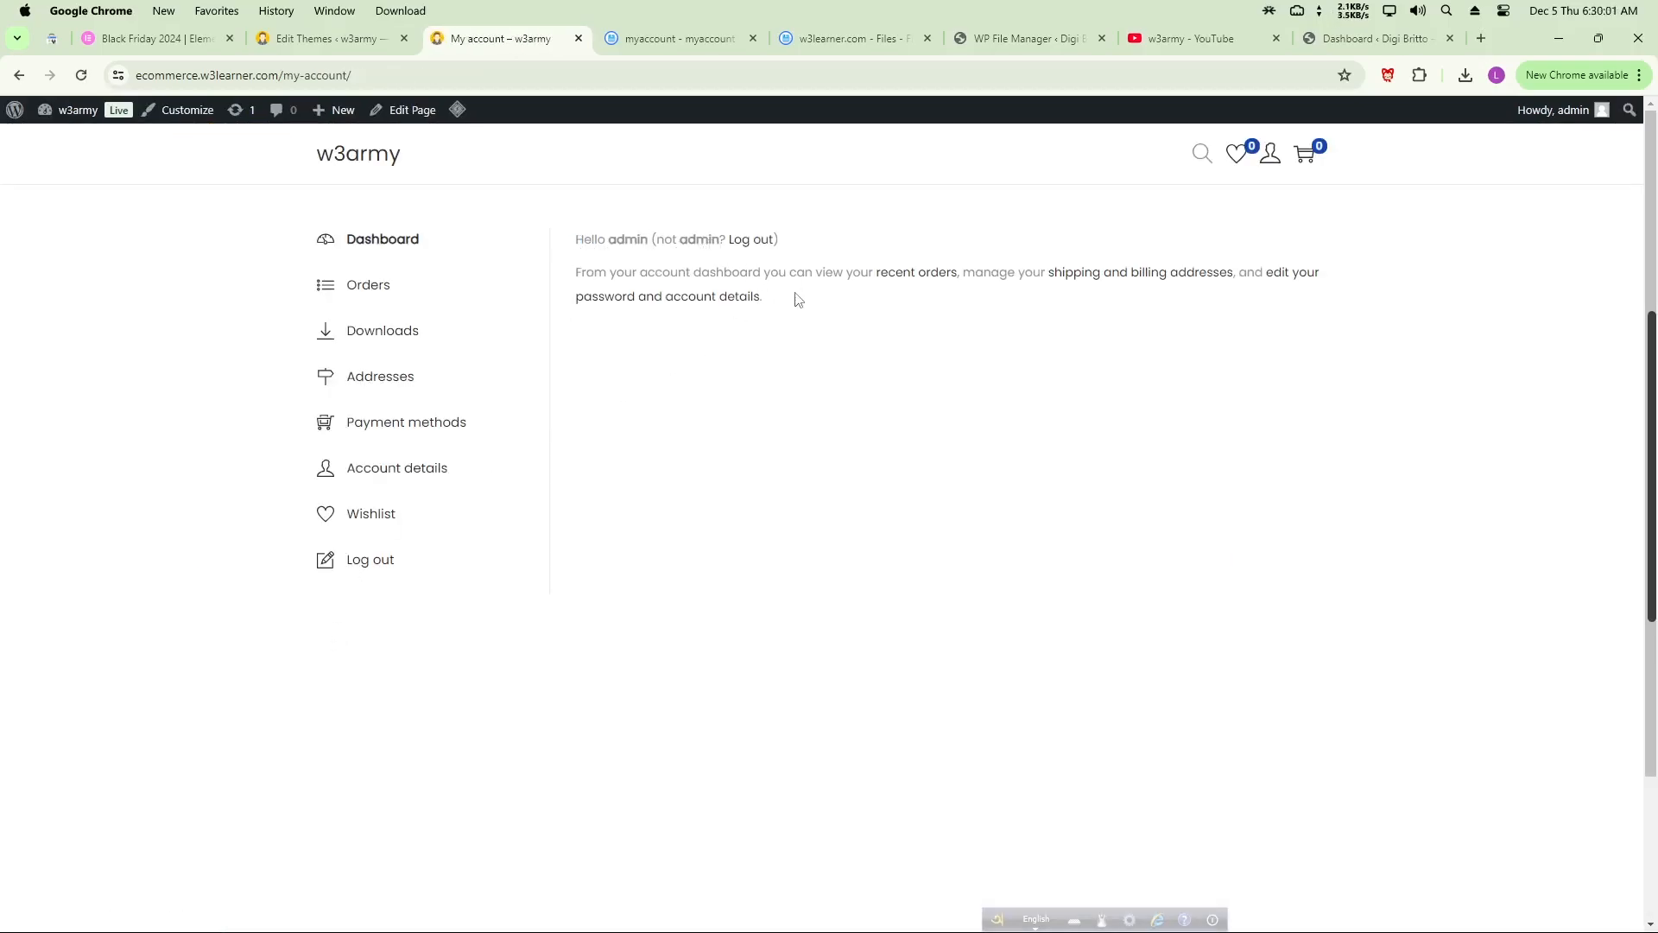
left_click_drag(795, 293, 571, 239)
key("F5")
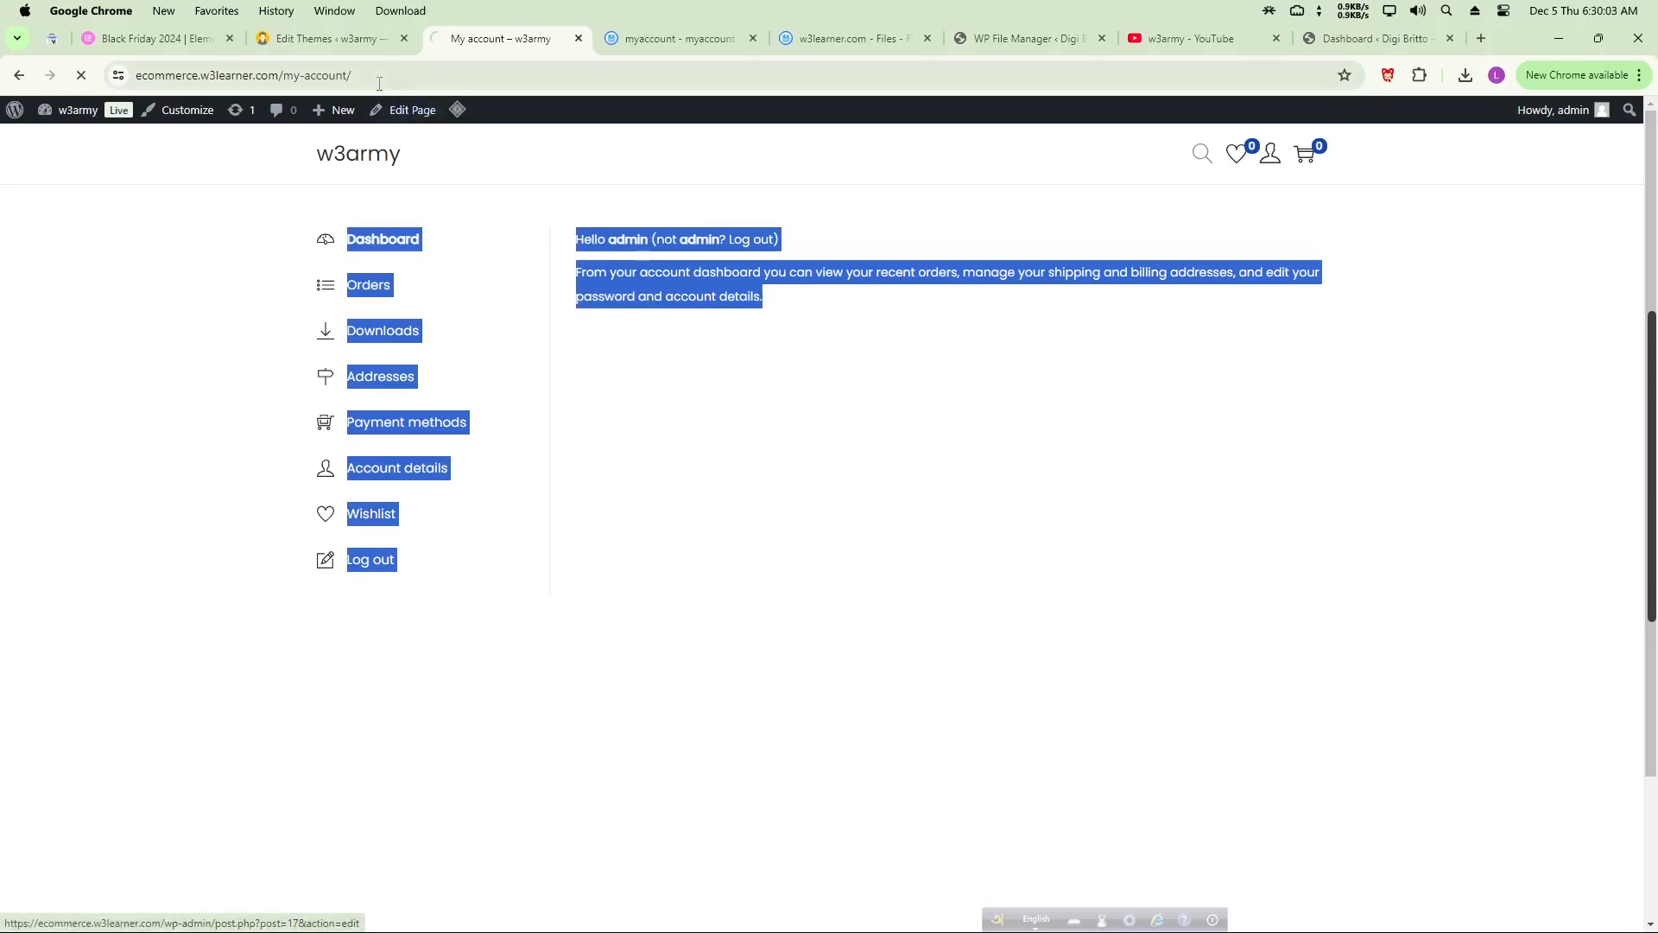
- Delete the paragraph block with the "Hello" greeting and "Log out" link from the child theme's dashboard.php and update the file
left_click(315, 37)
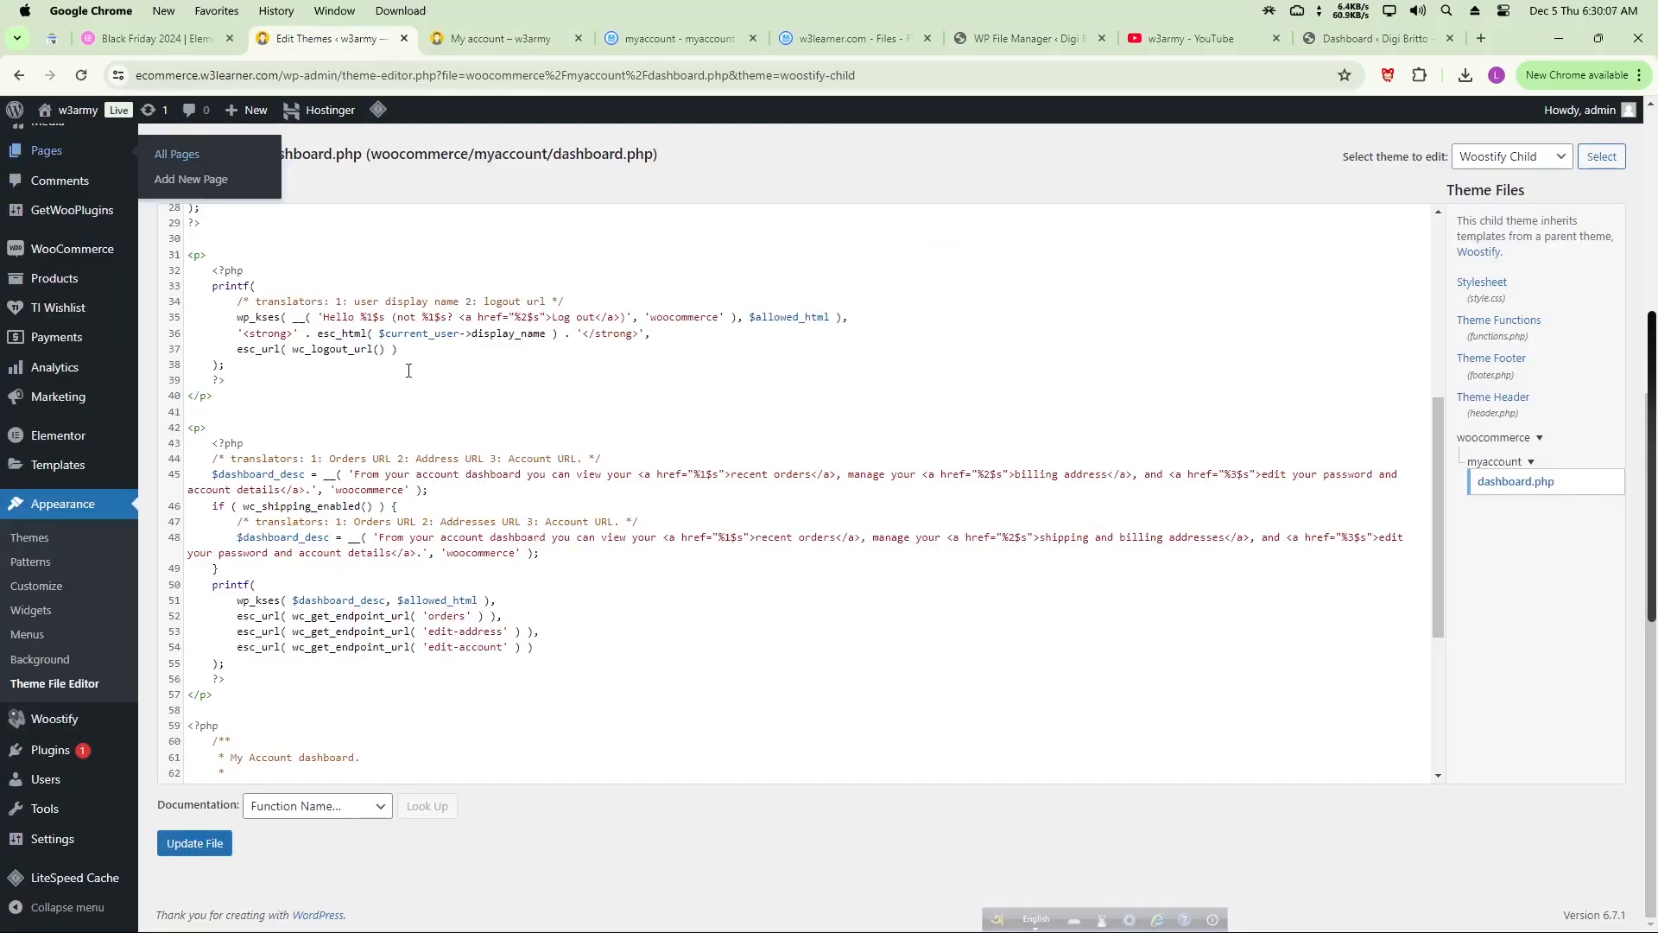
left_click(360, 319)
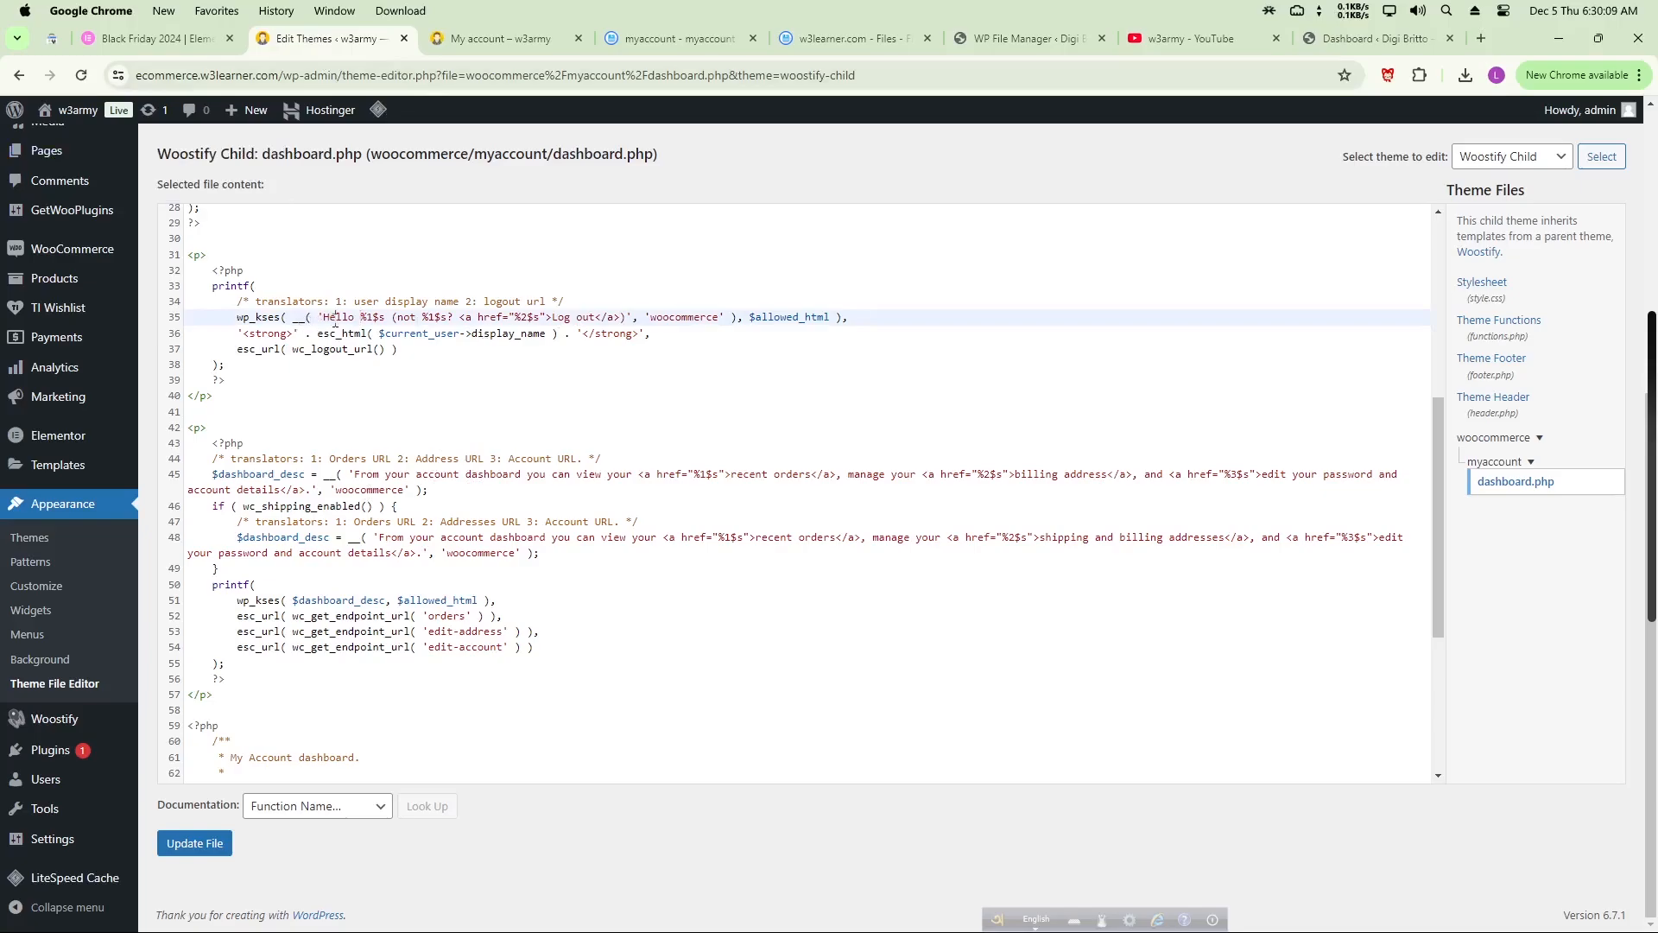
double_click(560, 317)
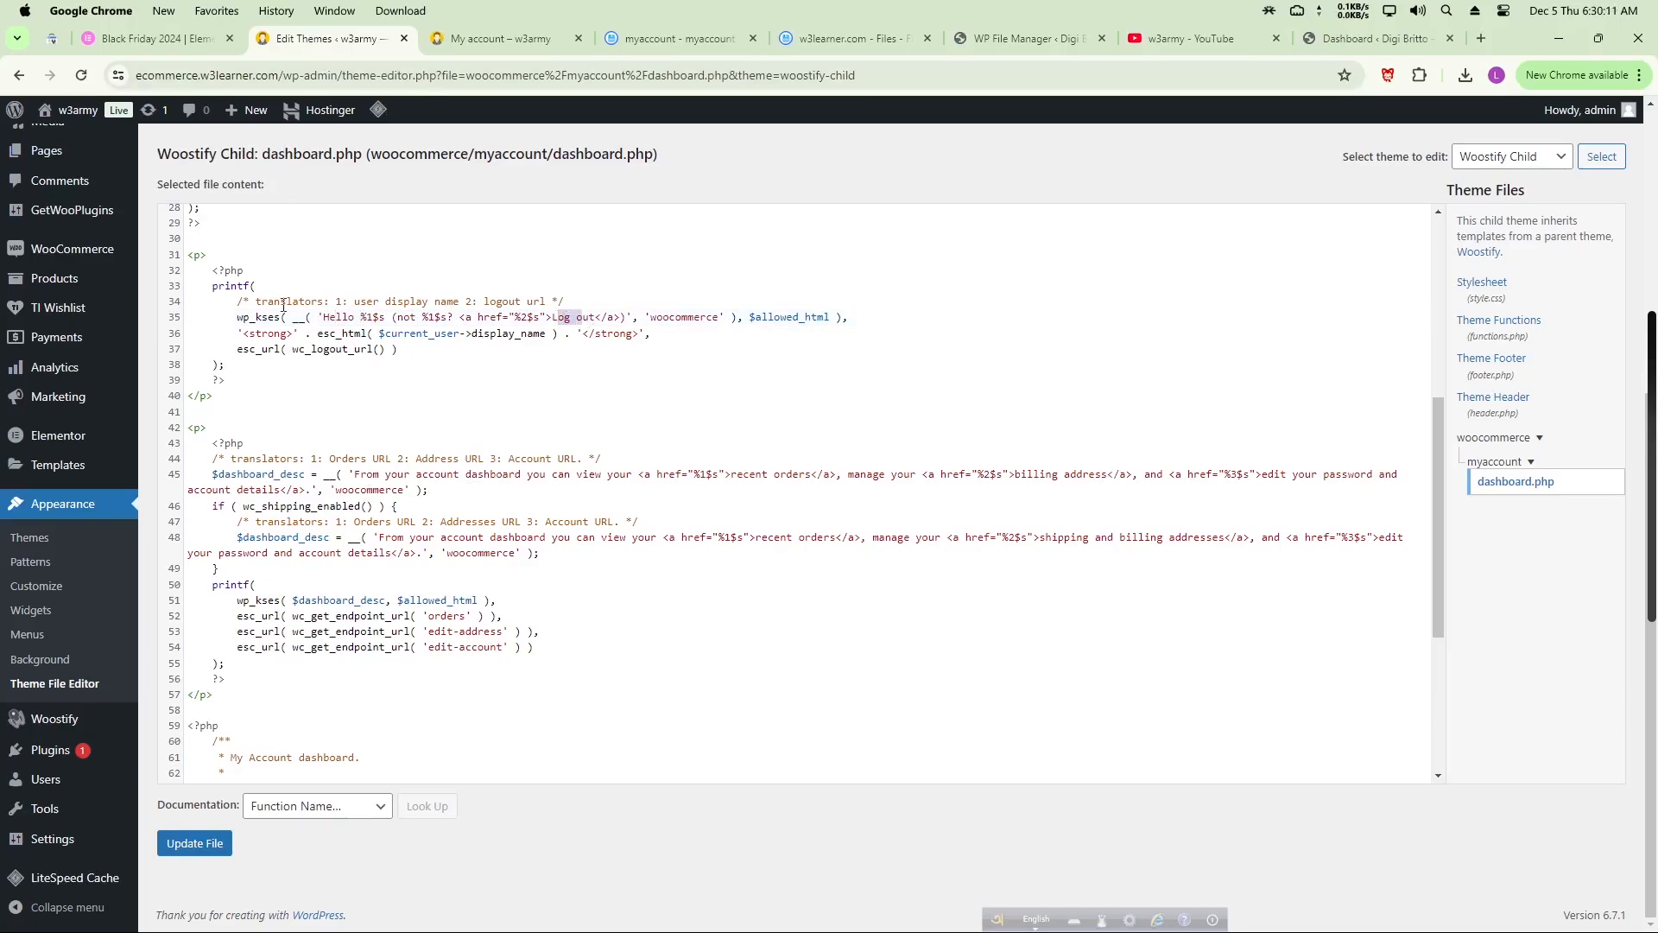
left_click(188, 255)
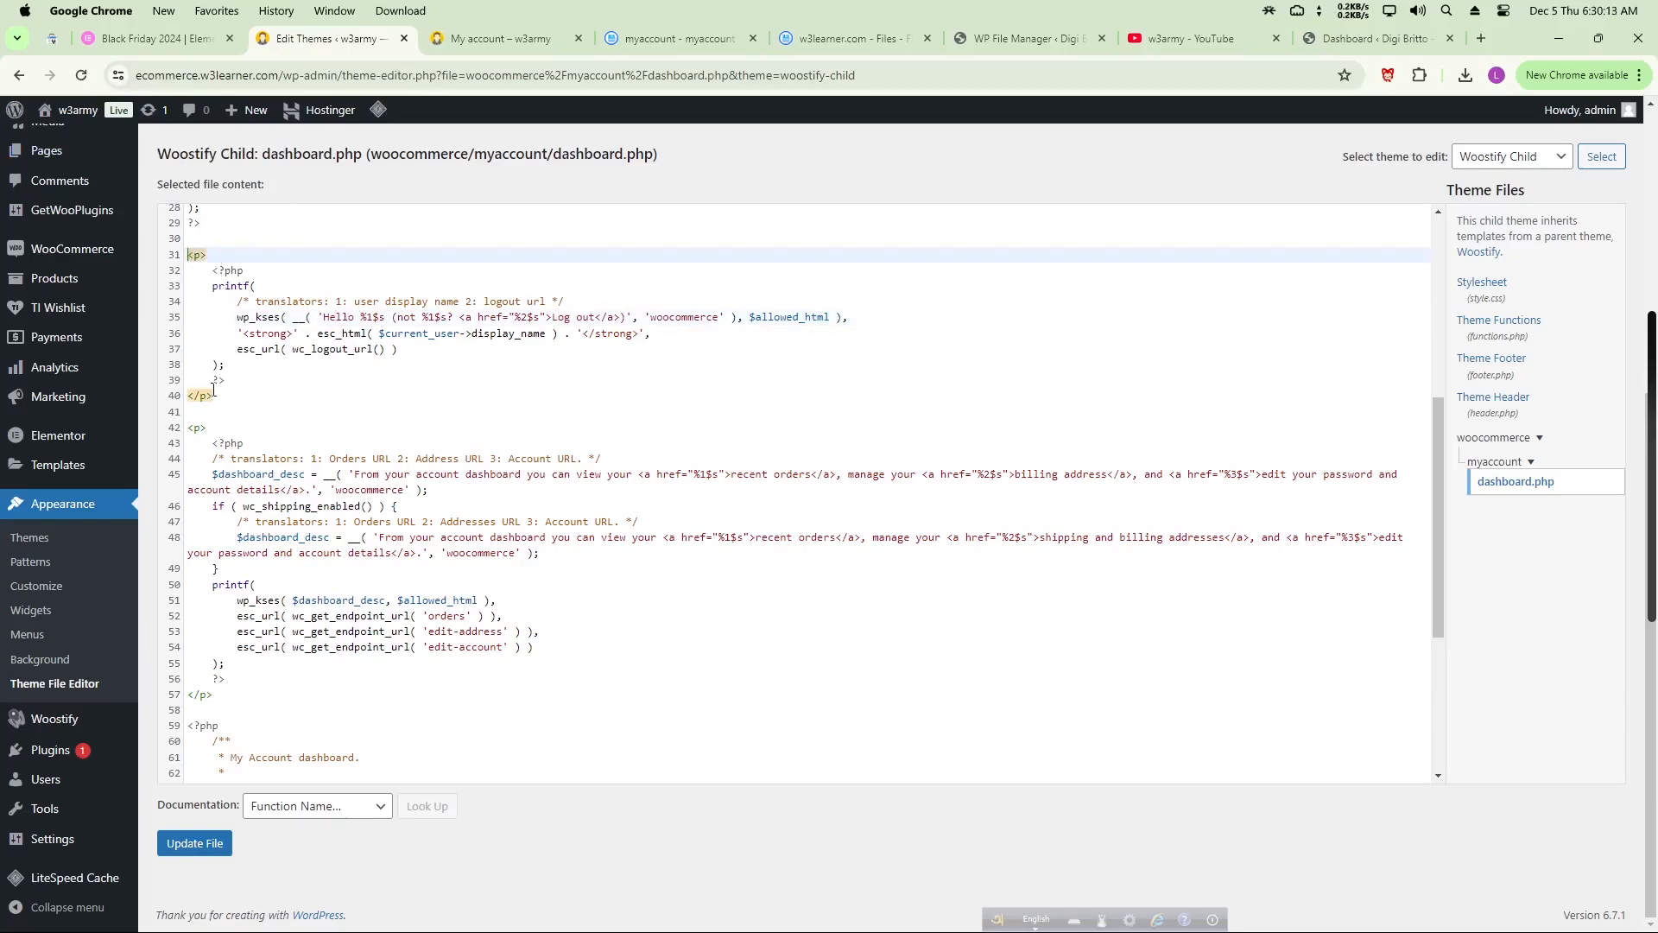
left_click_drag(216, 396, 163, 263)
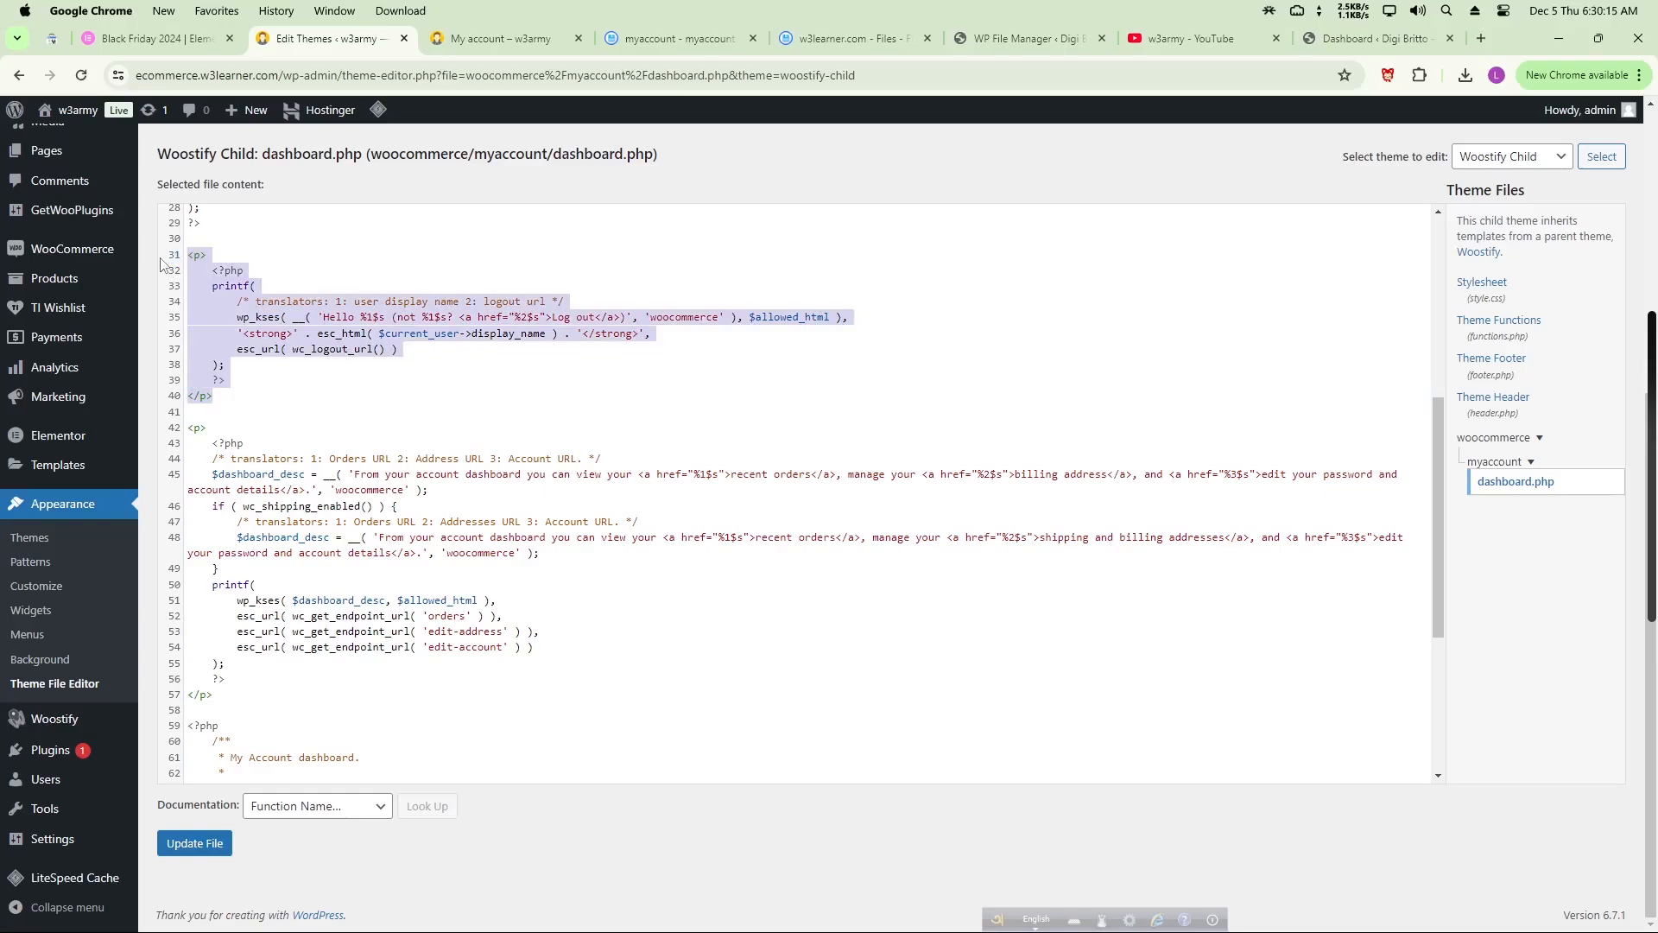
key("BackSpace")
left_click(195, 843)
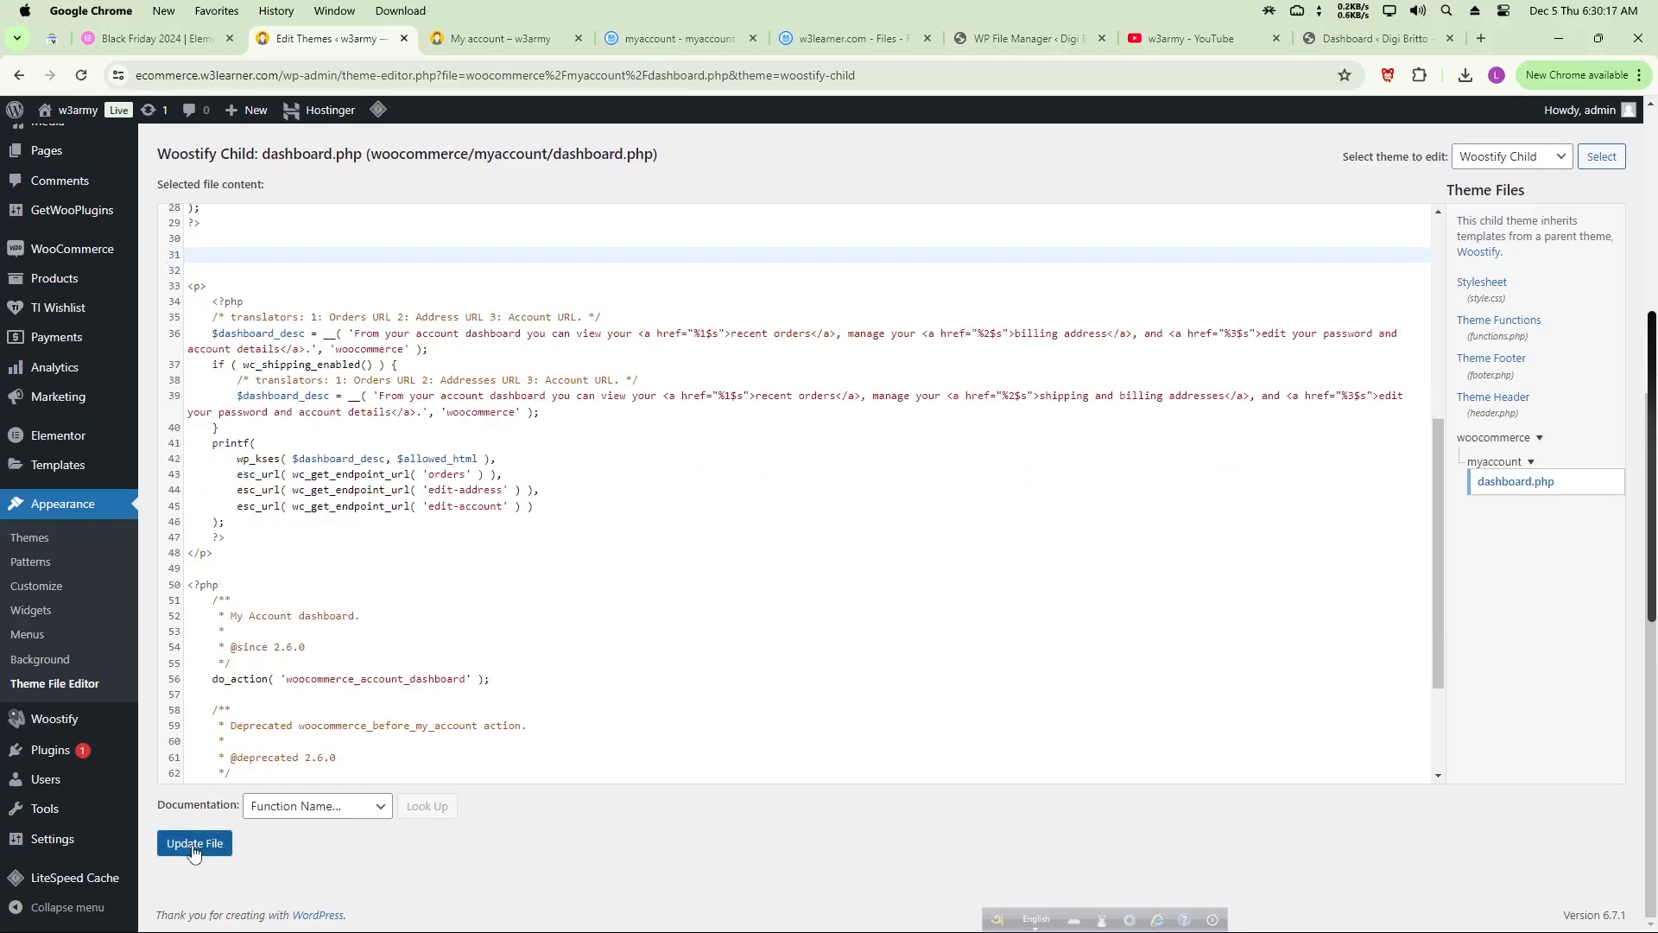
- Reload the My account page and compare its dashboard text with the edited template
left_click(489, 38)
left_click(81, 76)
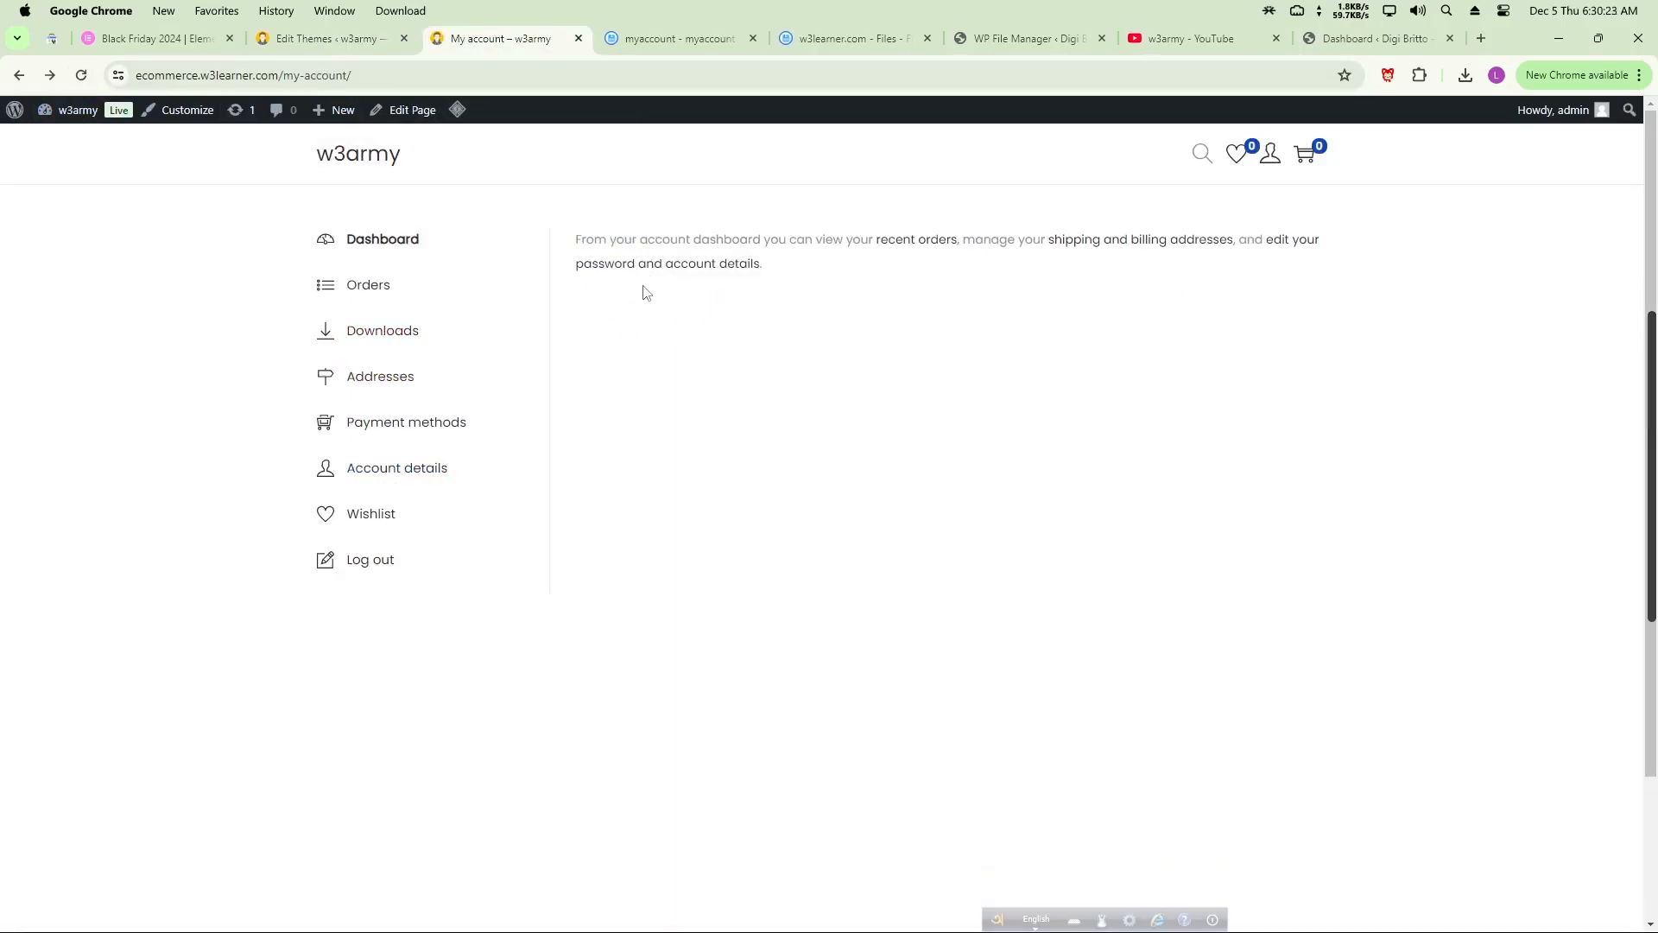
left_click(337, 38)
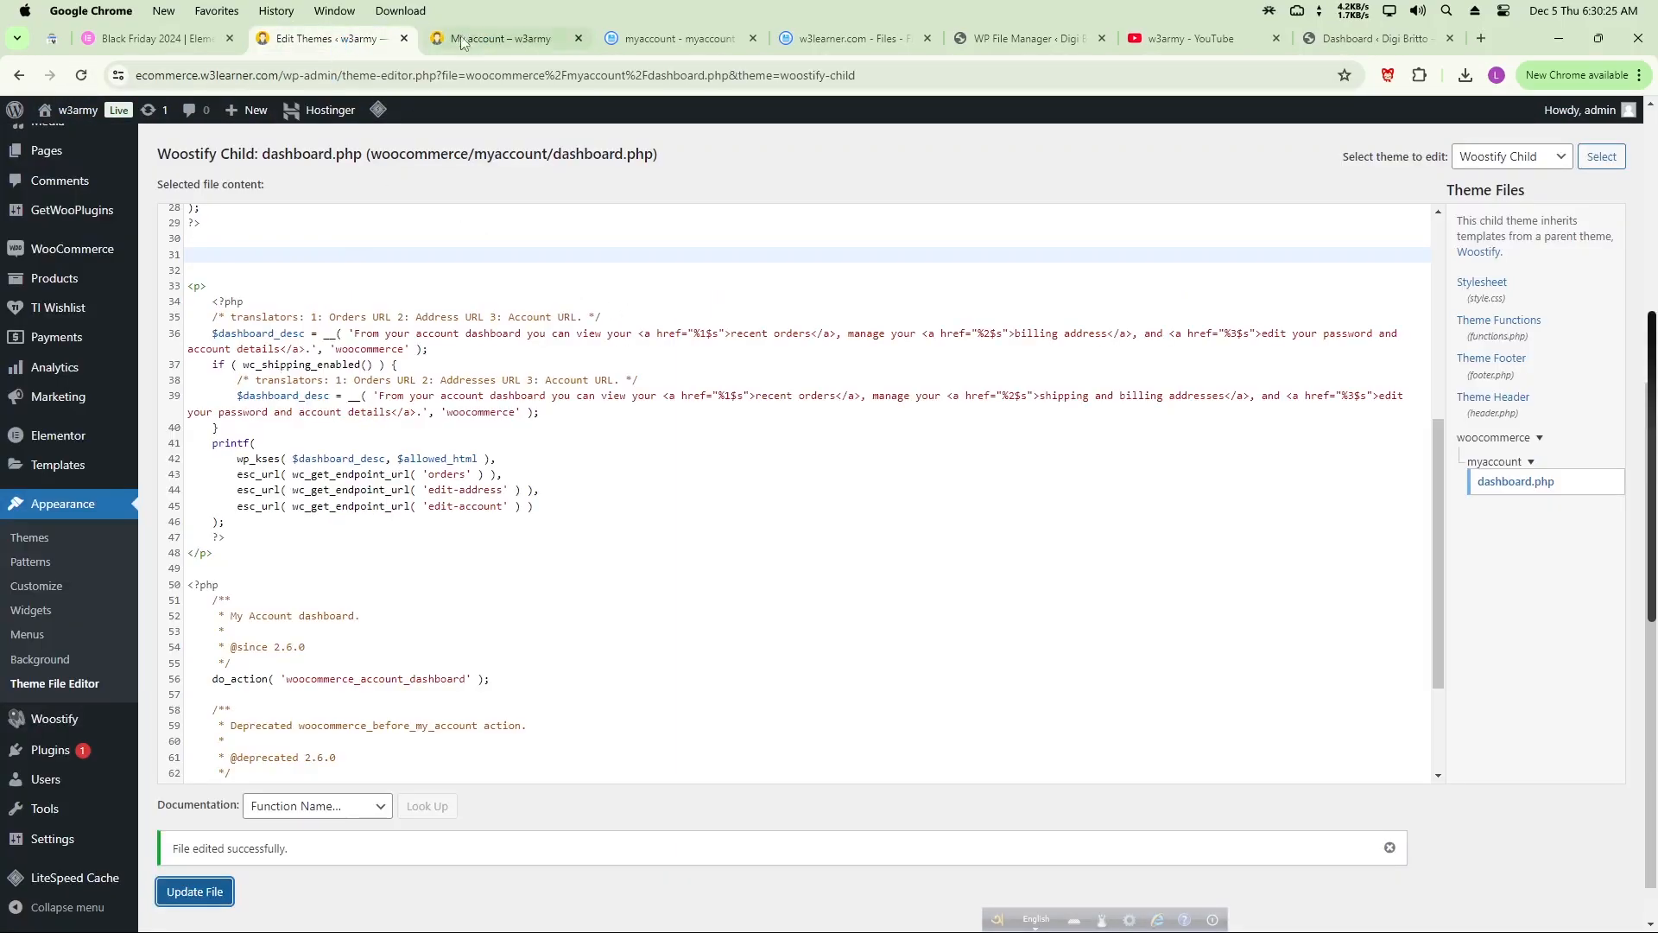
left_click(518, 38)
left_click_drag(585, 237, 748, 292)
left_click(774, 334)
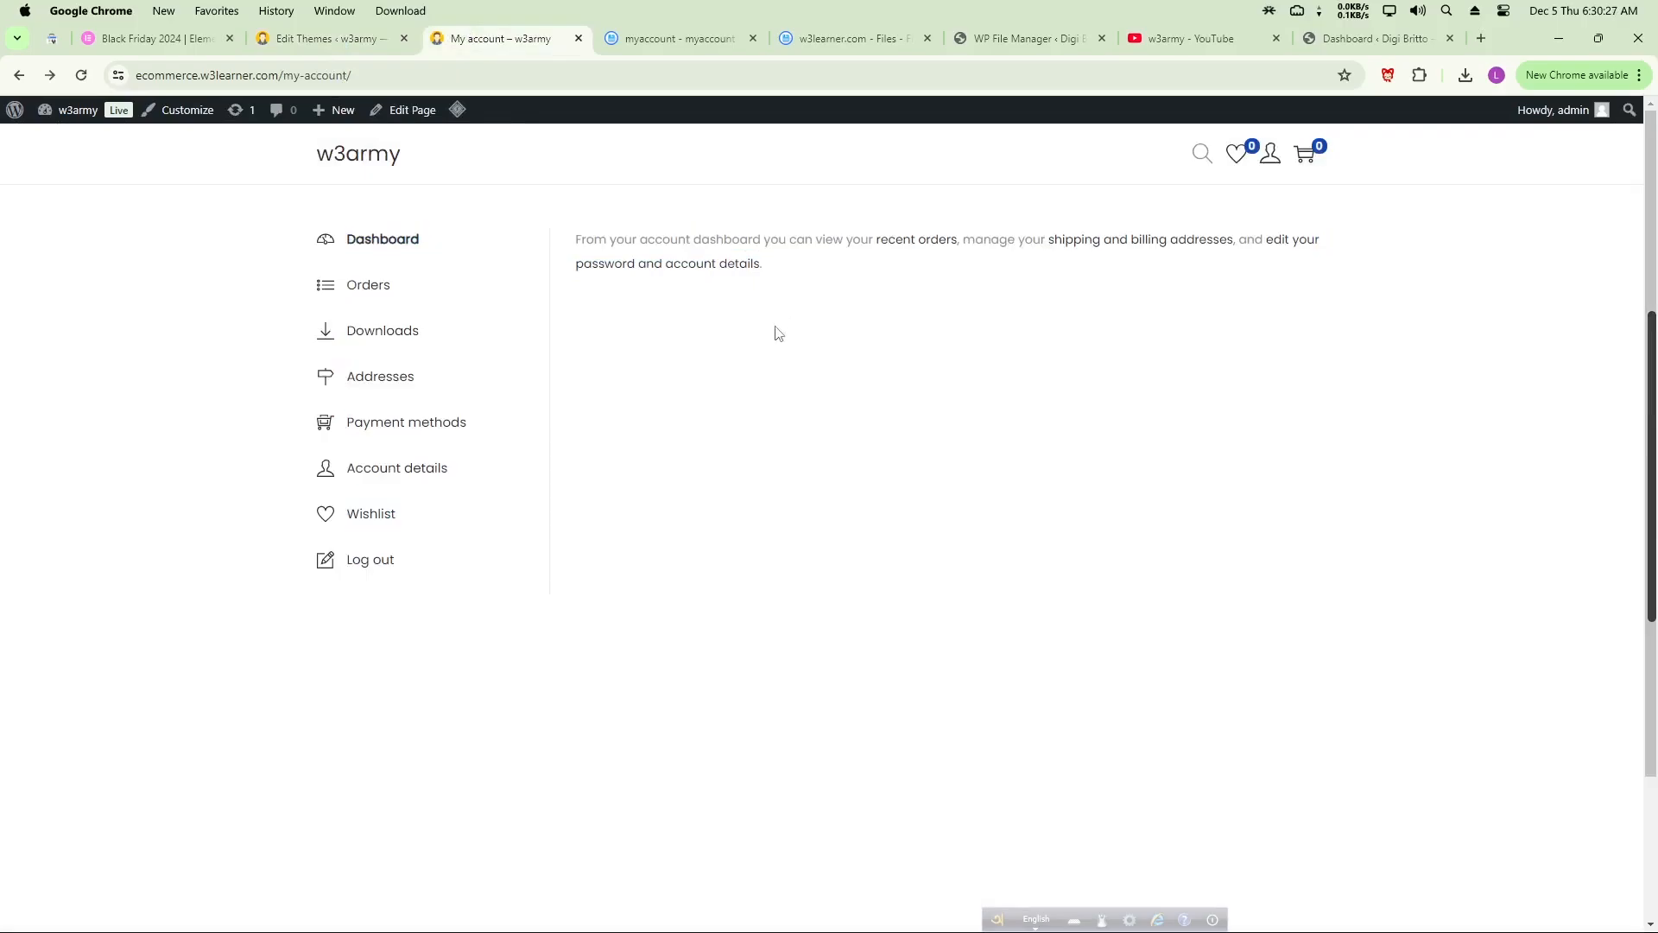
- Delete the remaining "From your account dashboard" paragraph block from dashboard.php, update the file, and reload the My account page
left_click(316, 38)
left_click_drag(207, 554, 158, 300)
key("BackSpace")
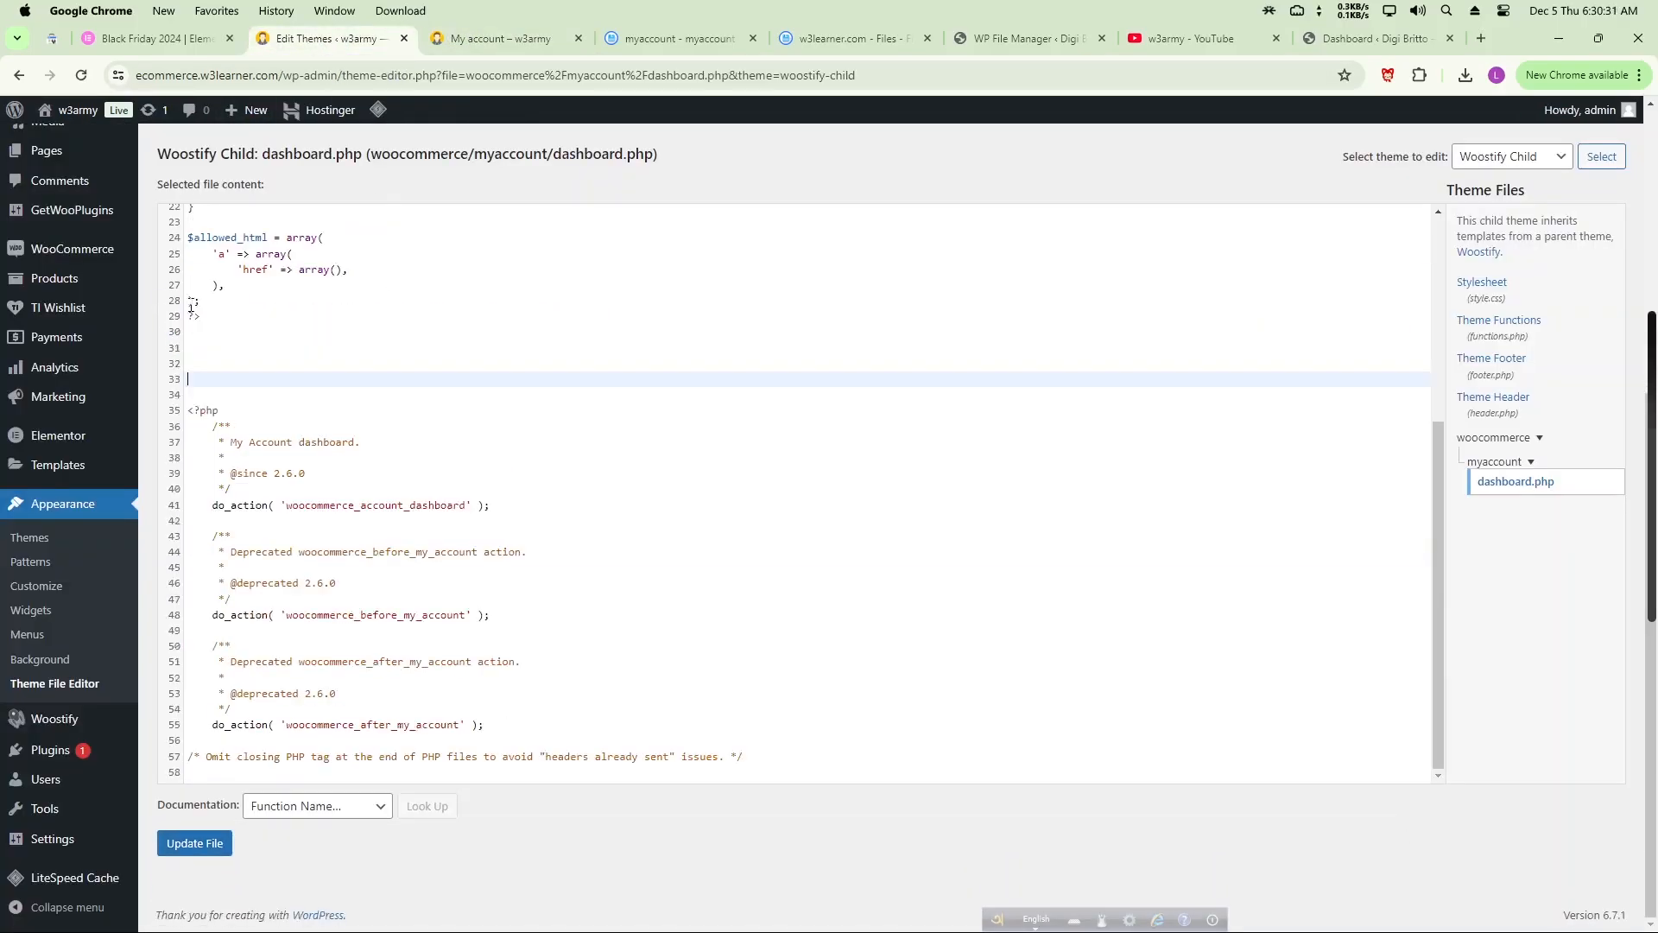
left_click(261, 383)
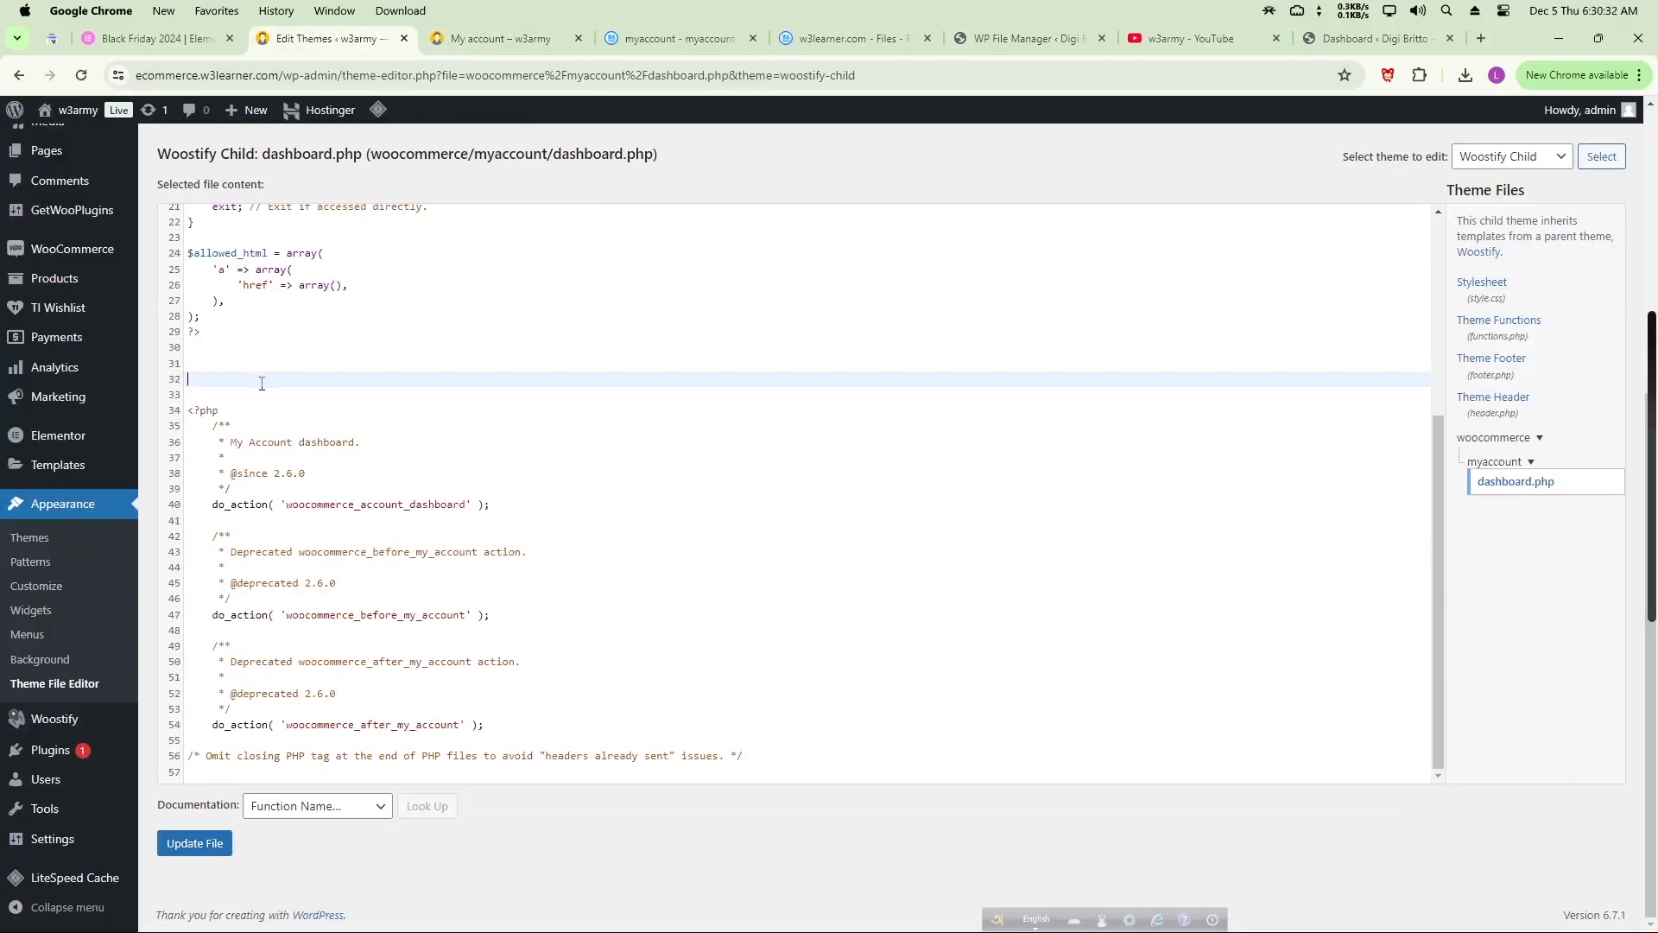
left_click(194, 844)
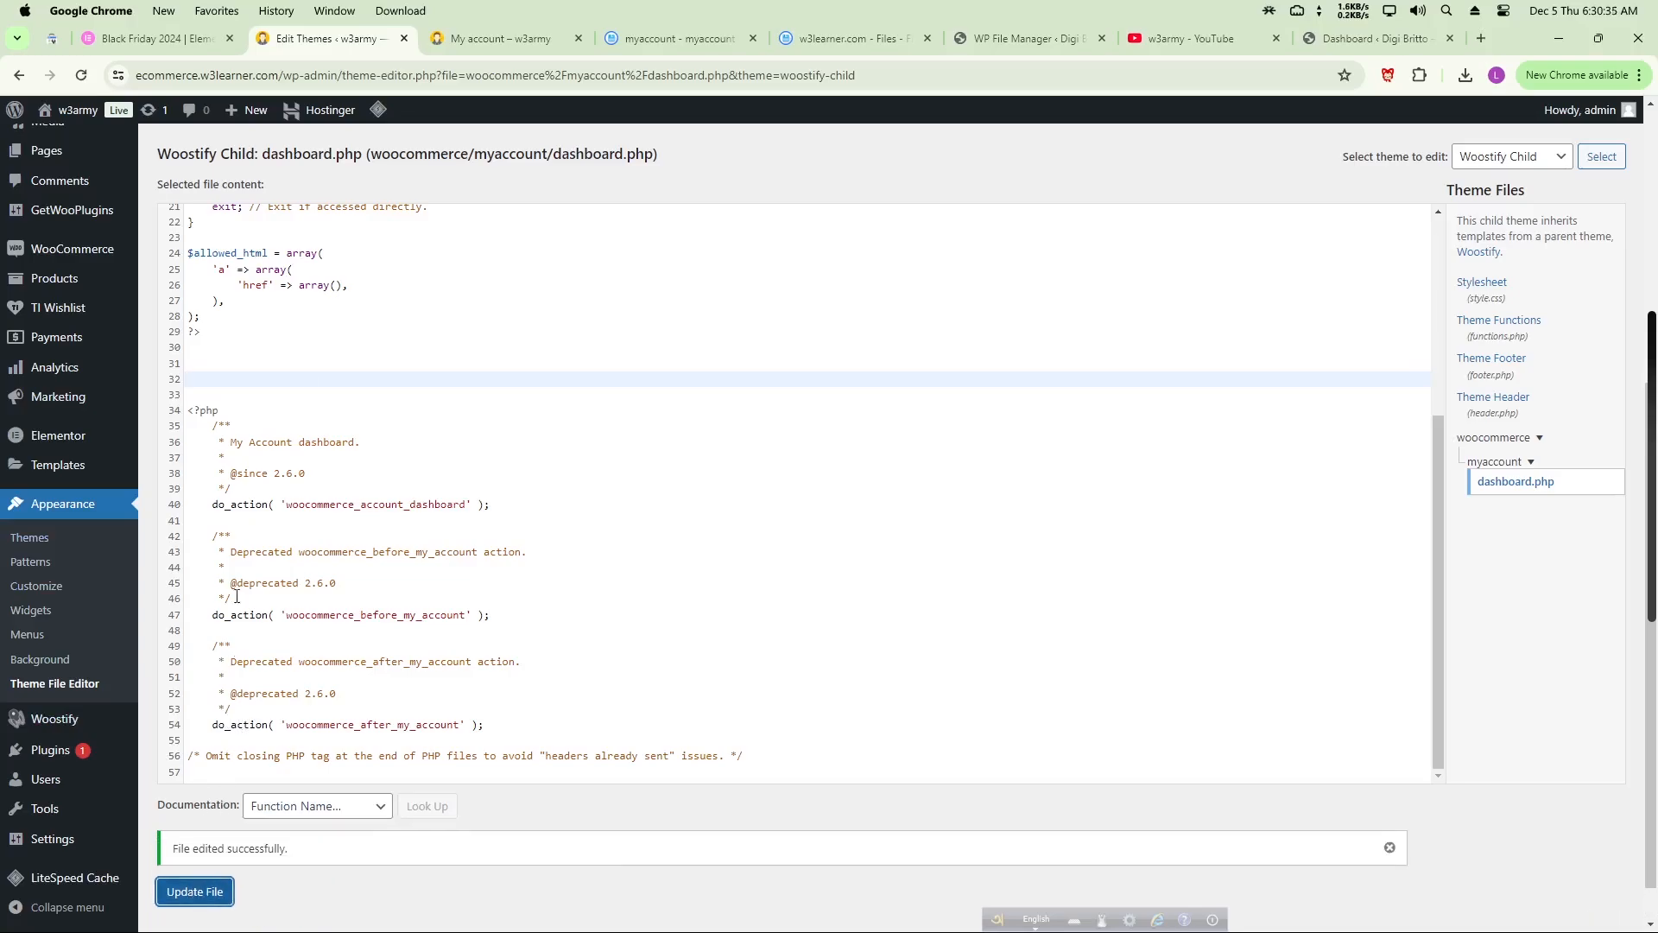
left_click(496, 38)
left_click(81, 76)
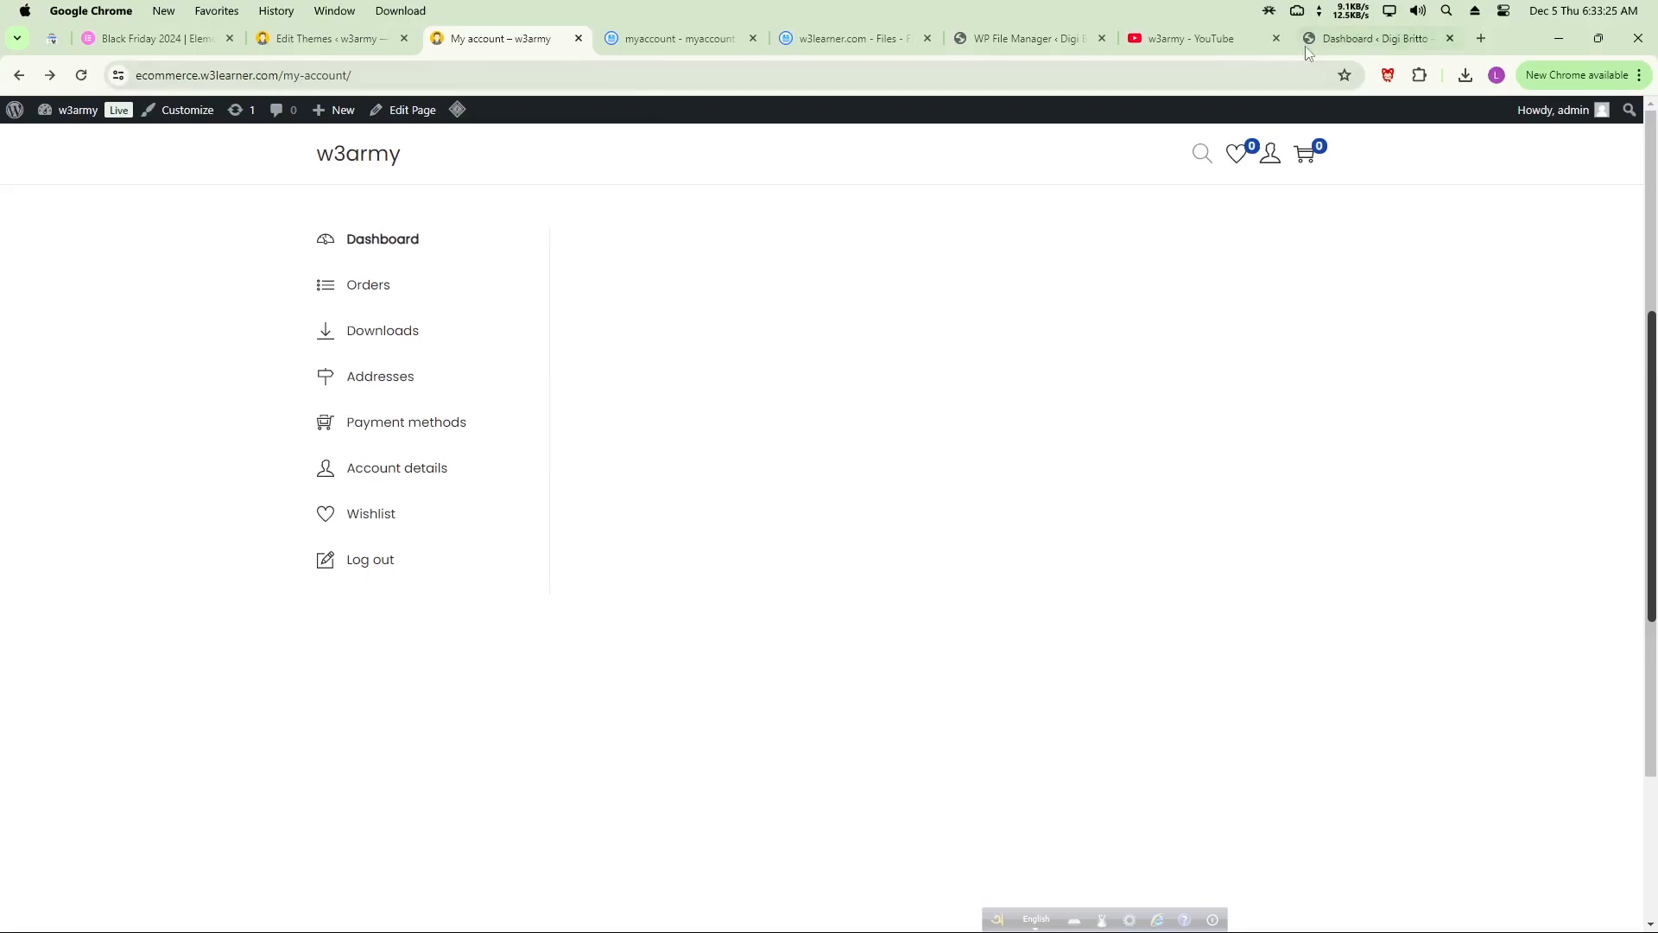
- Go to w3learner.com, open the tutorial "wordpress woocommerce dashboard Design with elementor", and copy its custom PHP code for the WooCommerce dashboard
left_click(871, 39)
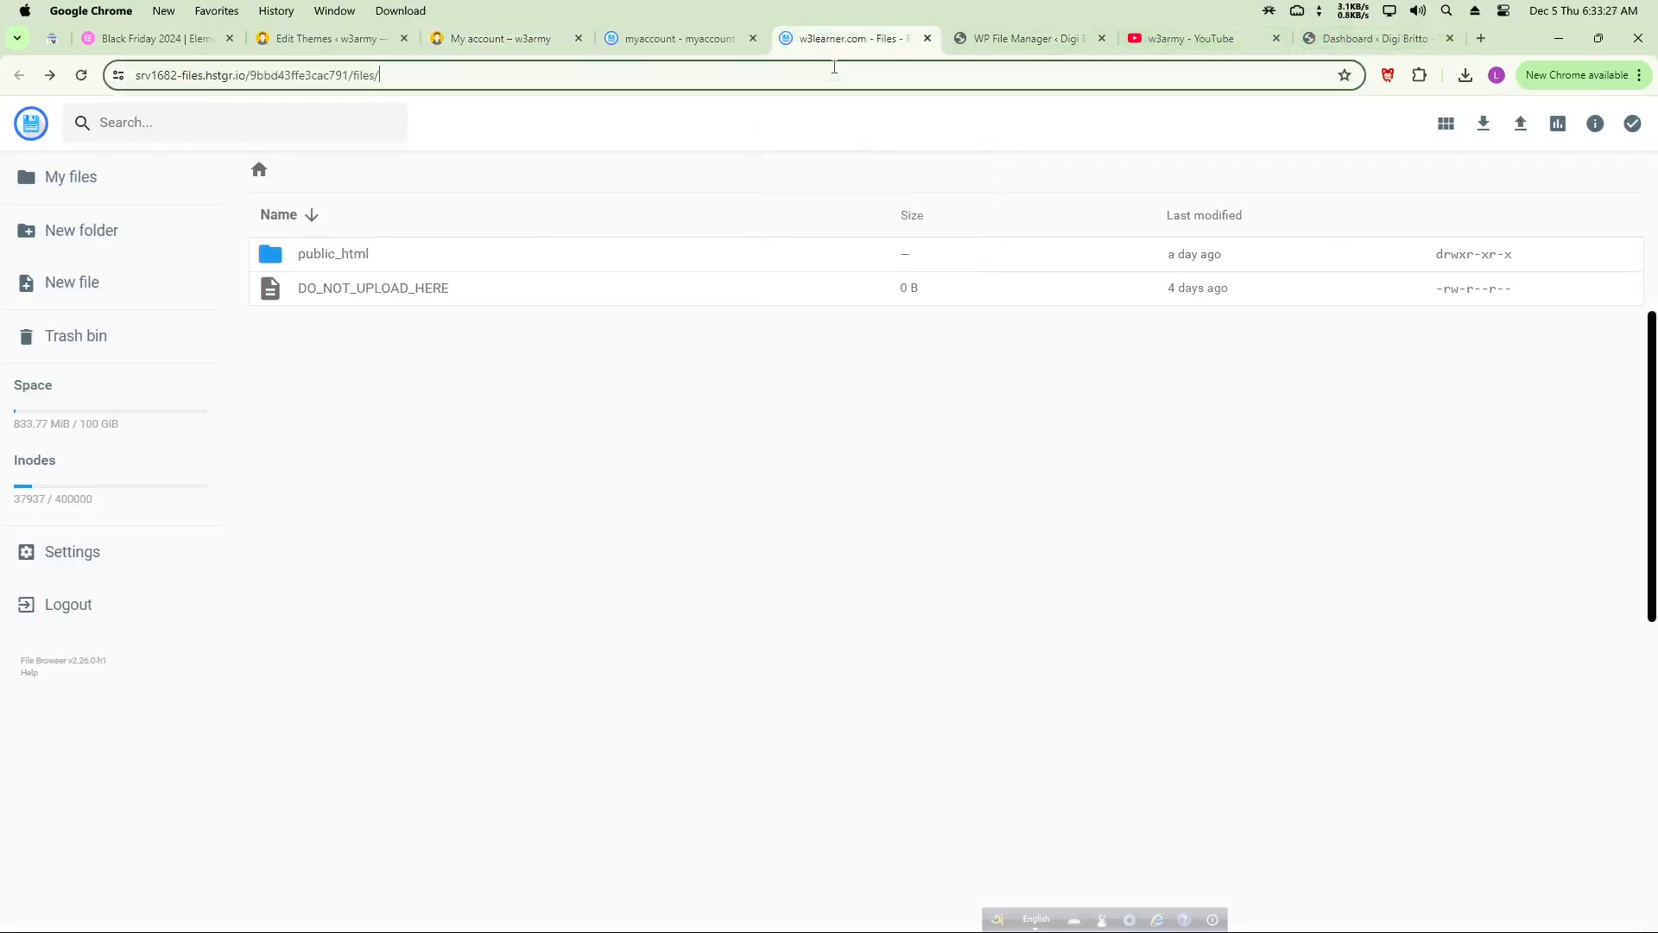
left_click(834, 67)
type("w3learner.com")
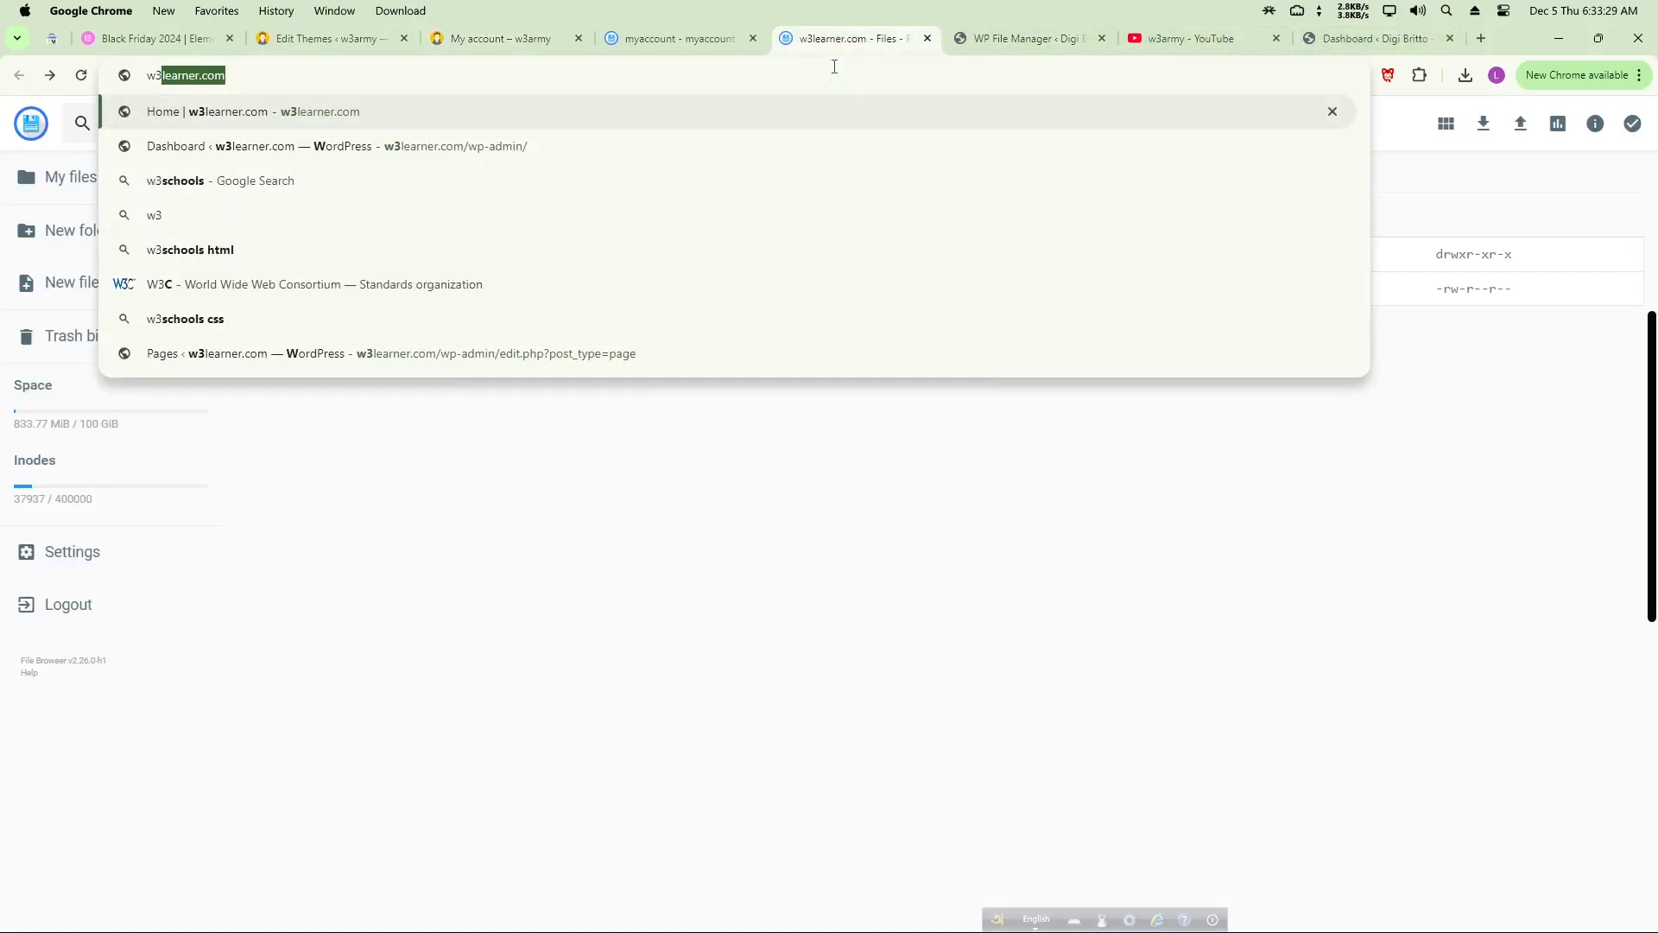
key("Return")
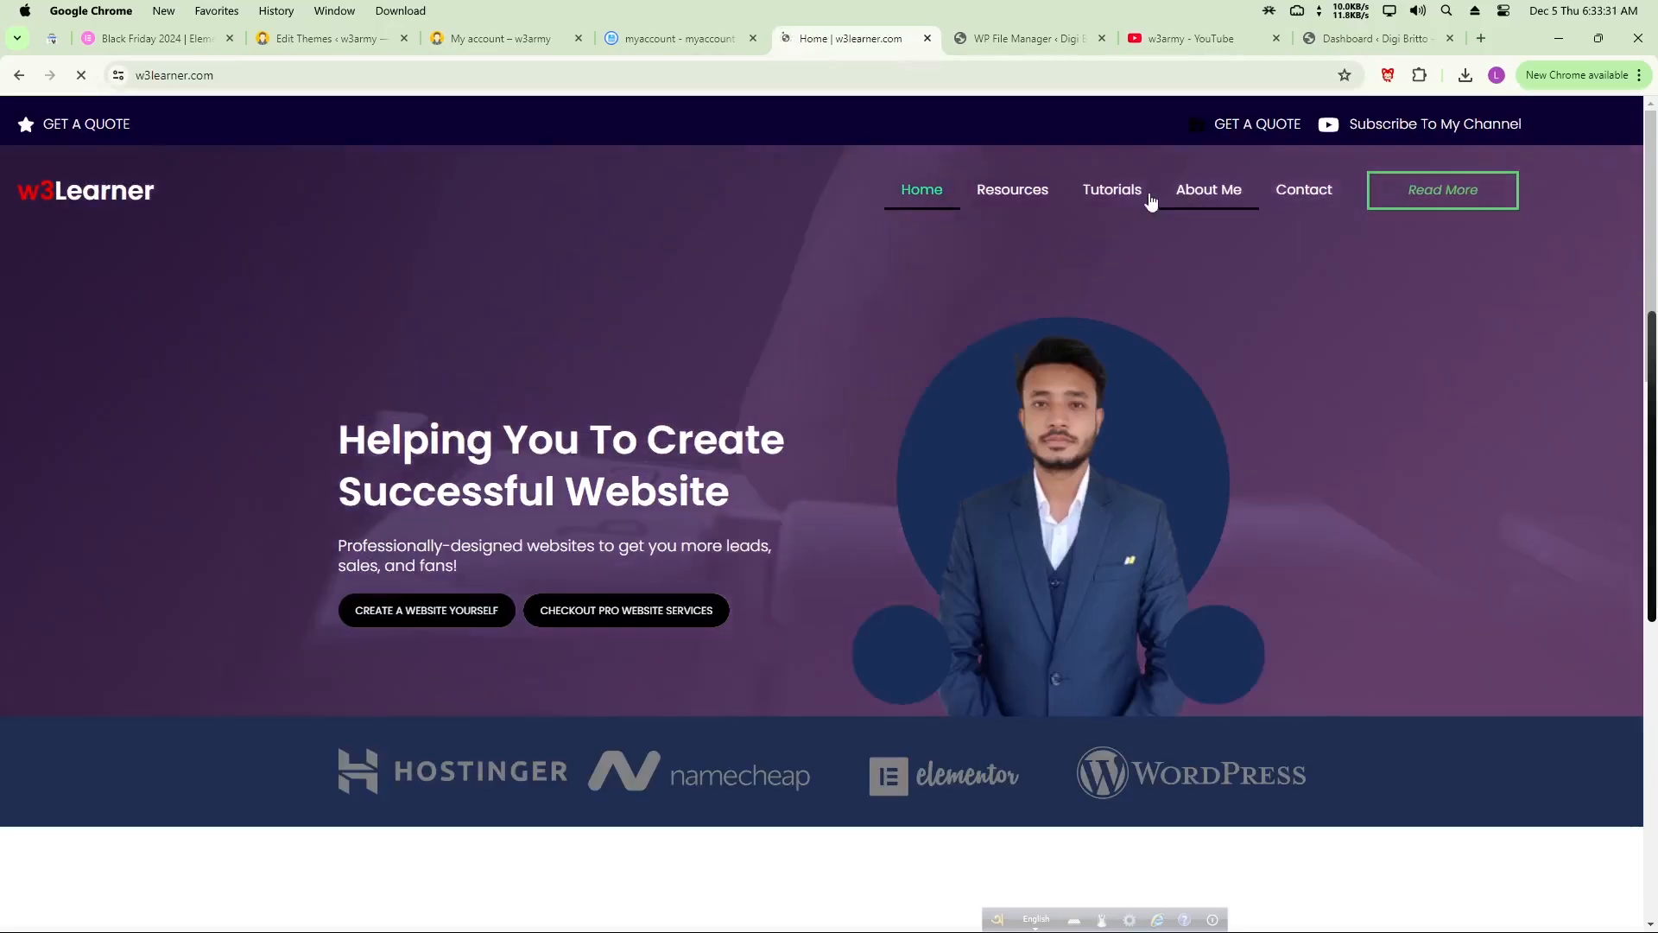
left_click(1106, 202)
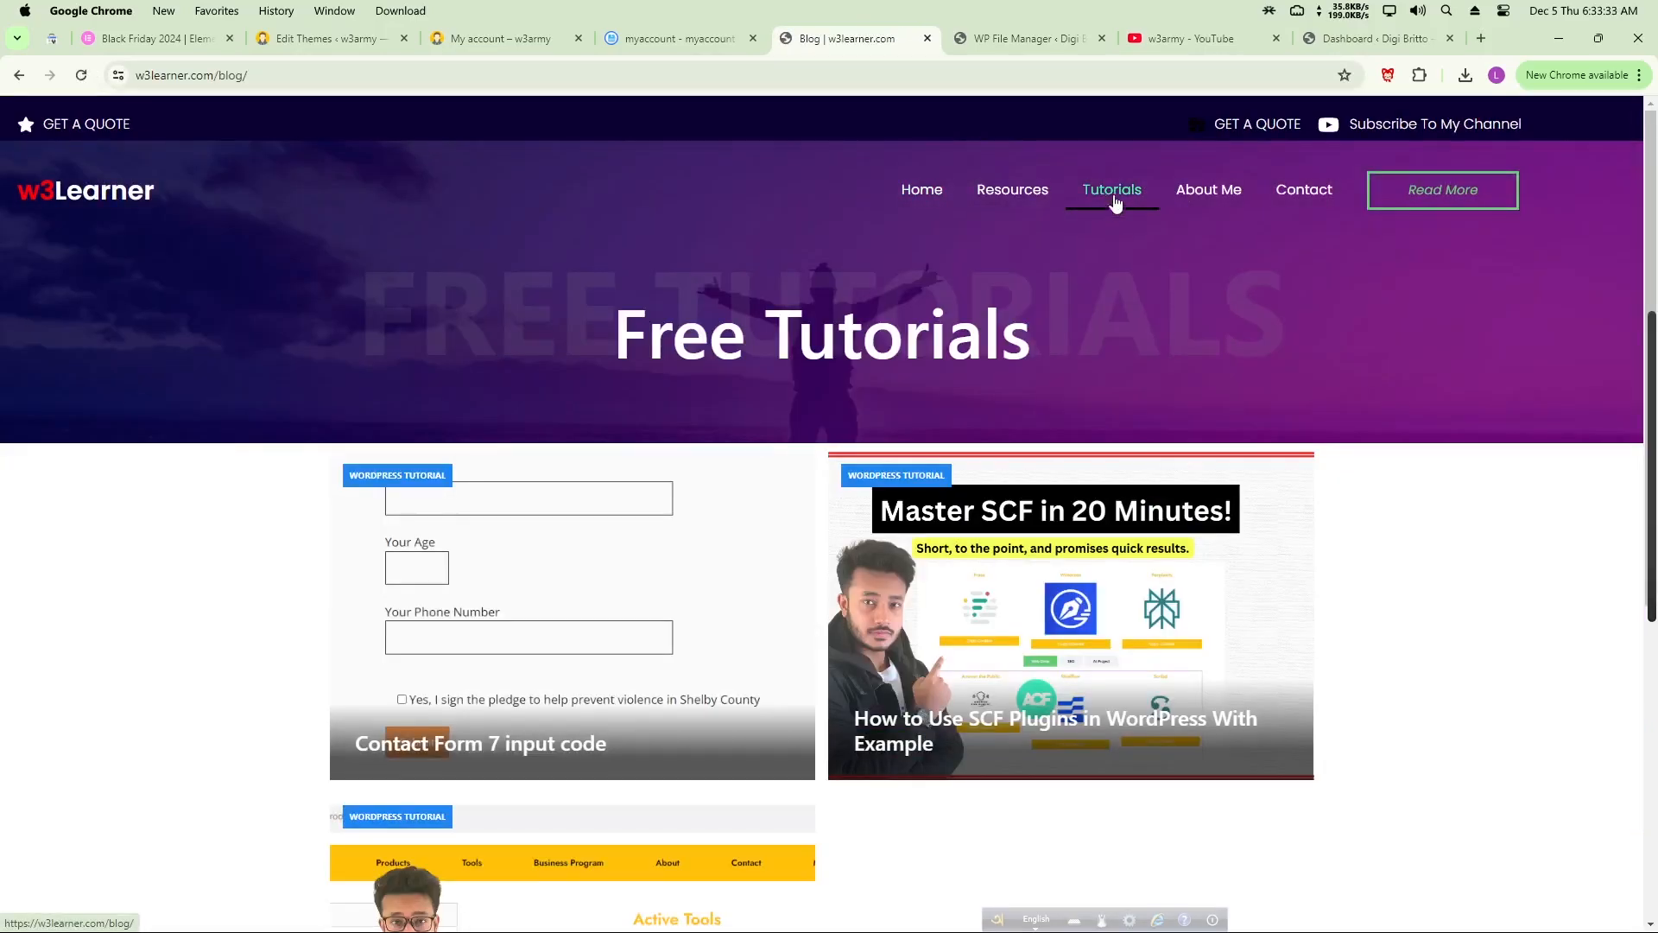
scroll(519, 691, "down", 4)
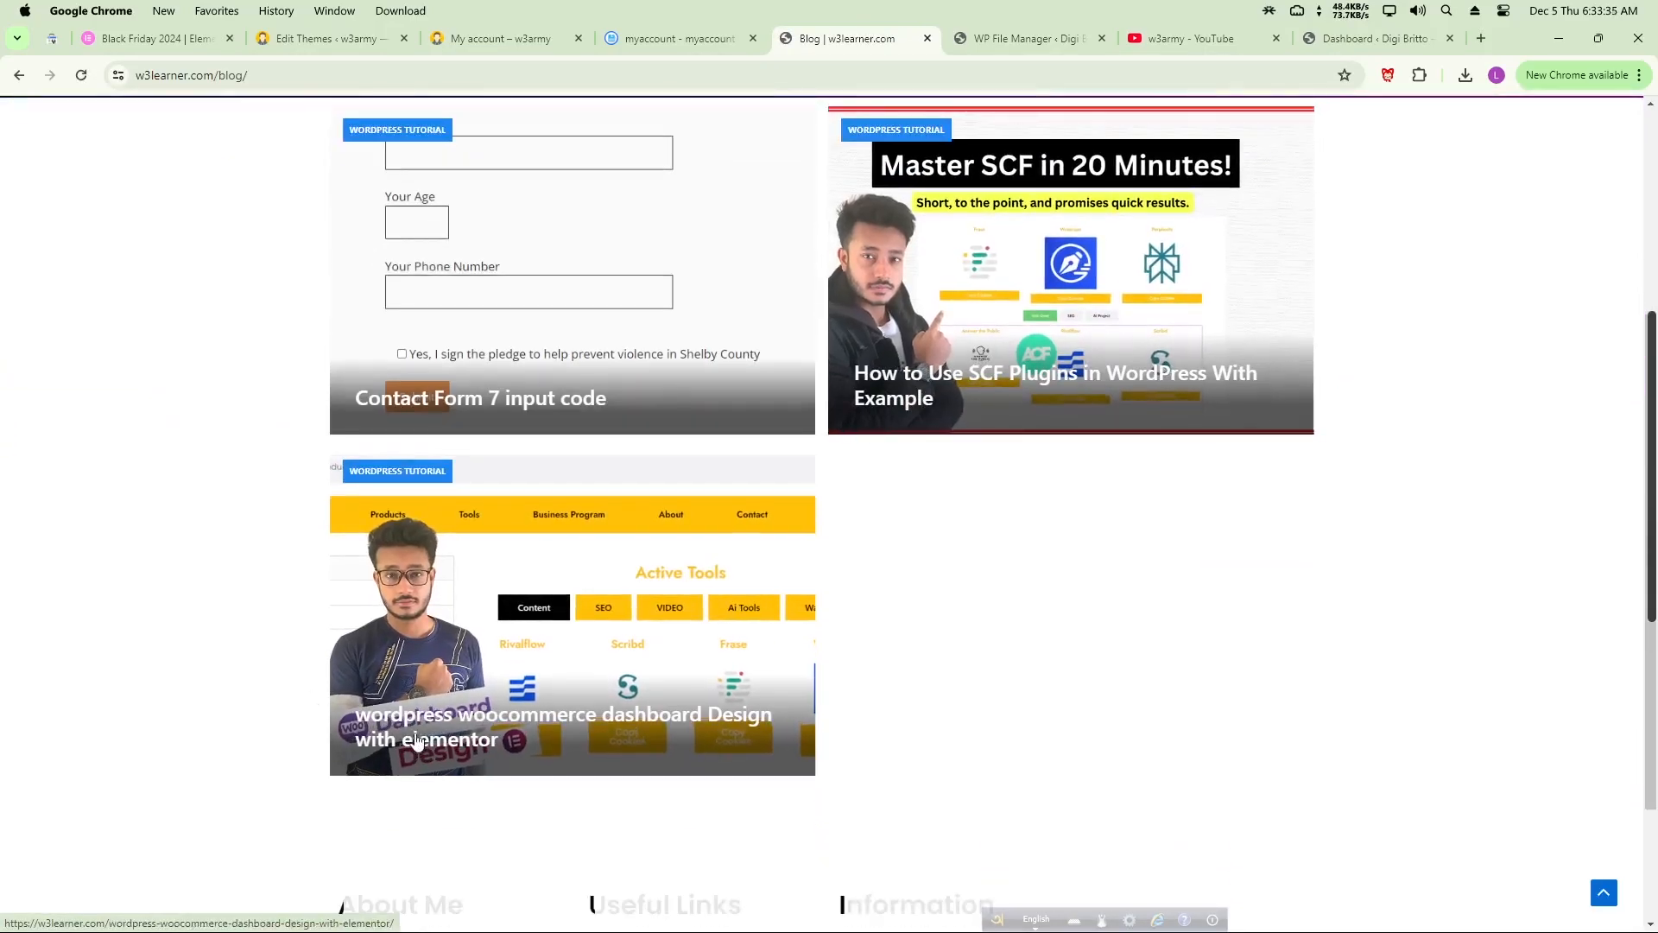
left_click(628, 736)
scroll(614, 628, "down", 10)
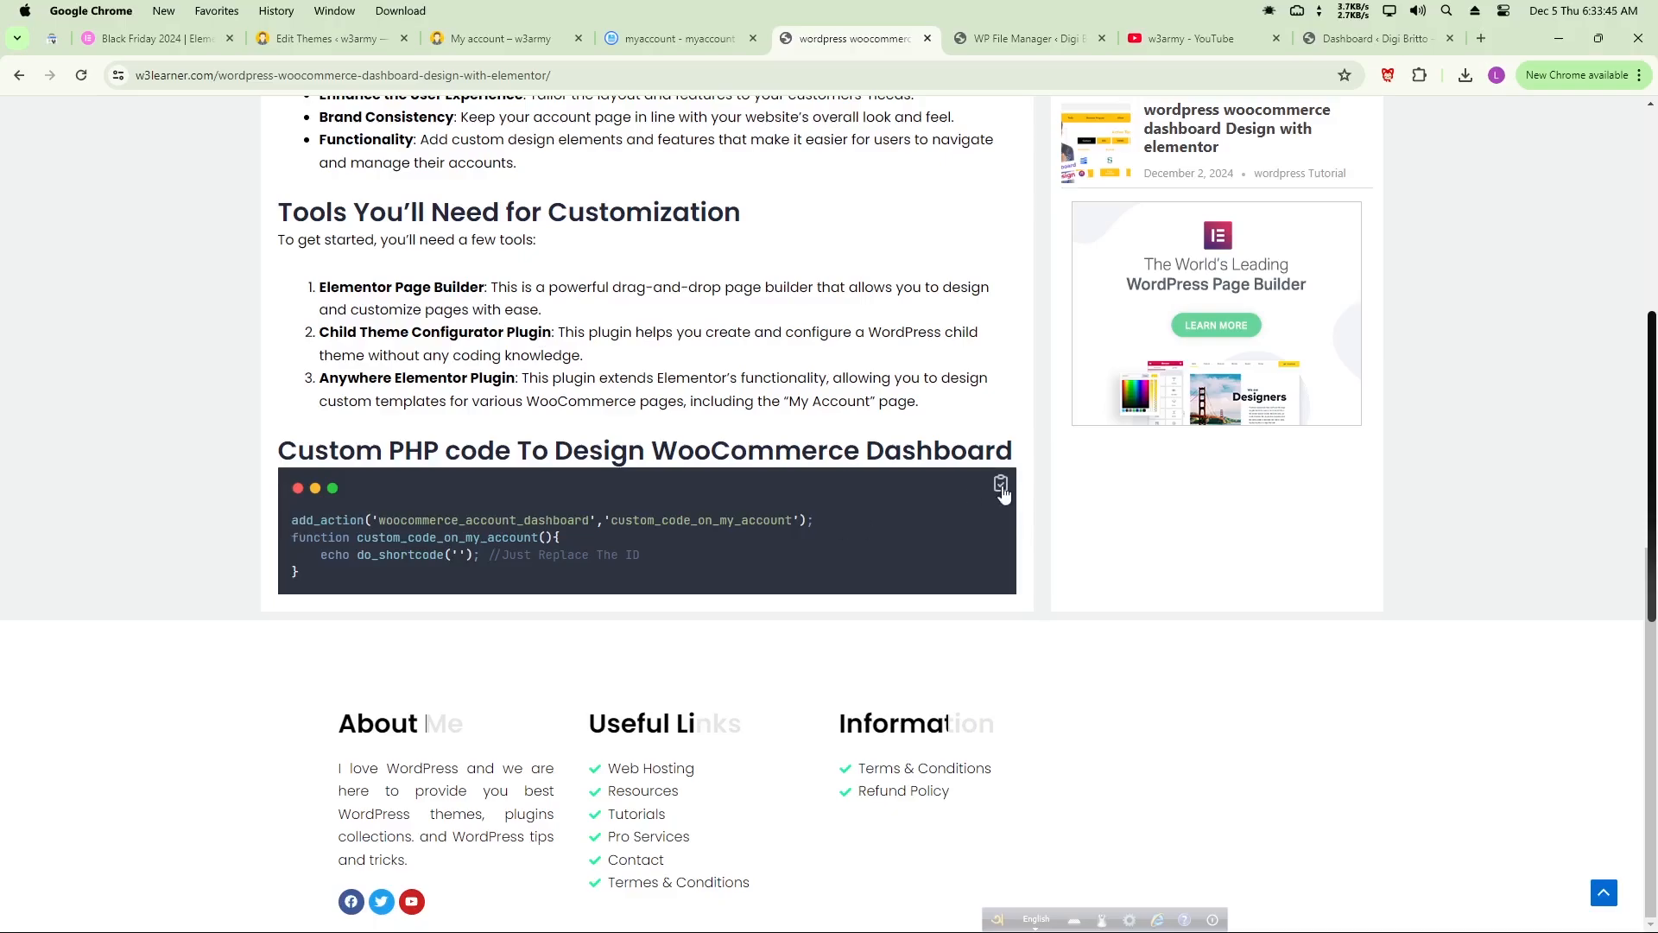
- Append the copied custom_code_on_my_account function and its woocommerce_account_dashboard action to the end of the Woostify Child theme's functions.php
left_click(498, 43)
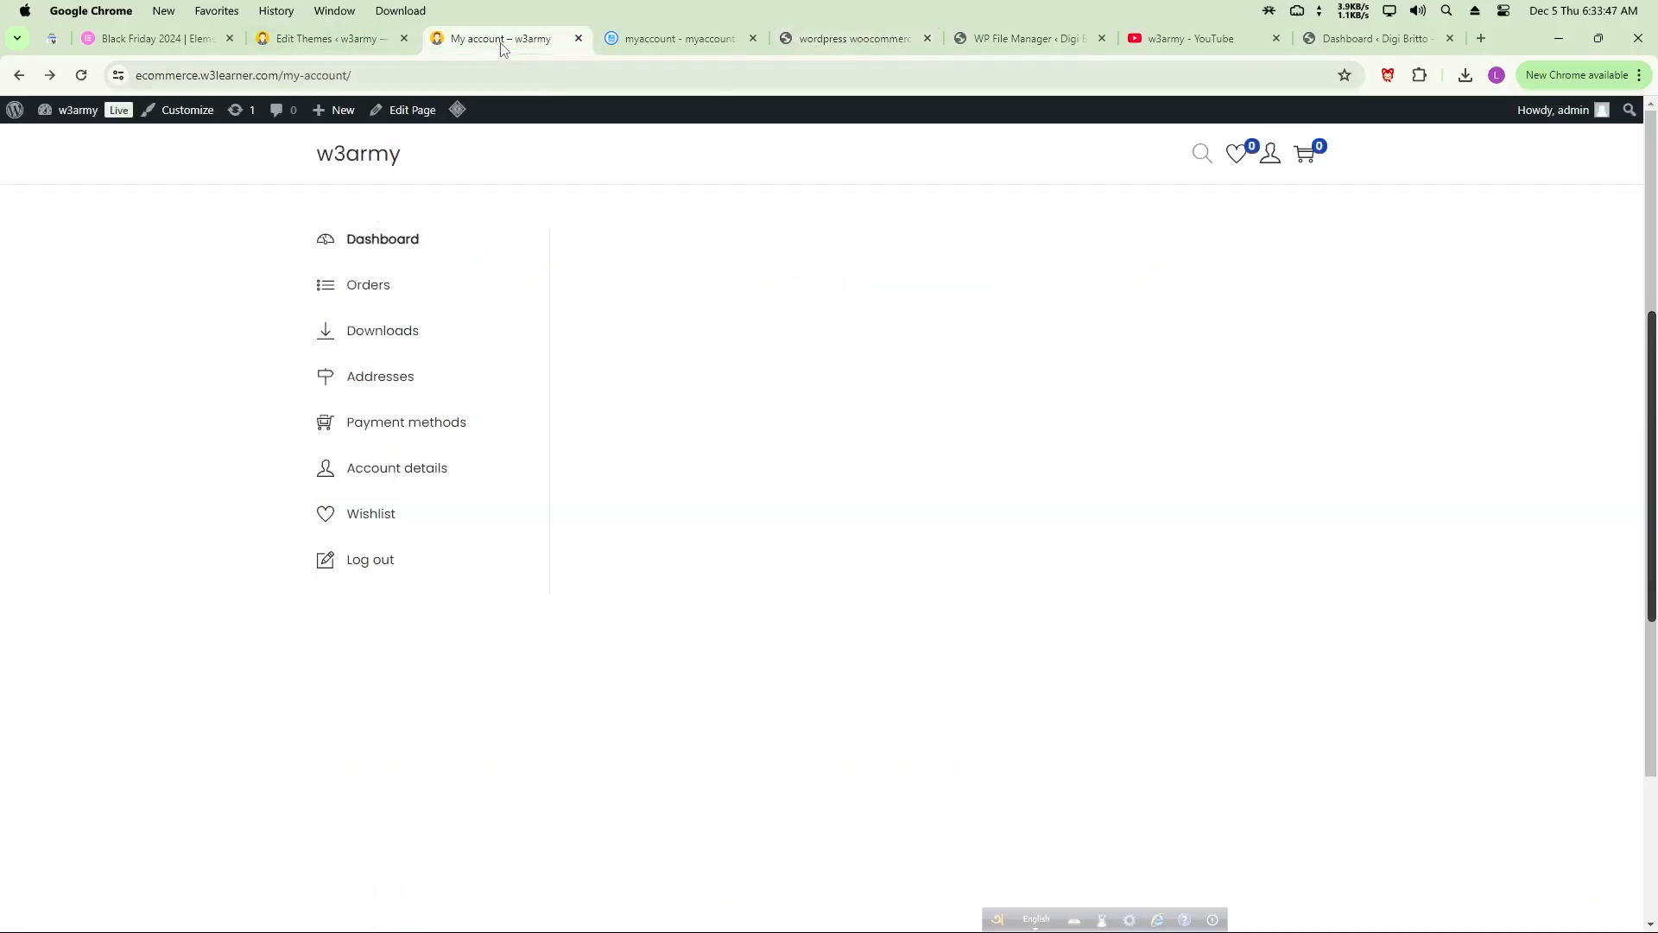
left_click(321, 40)
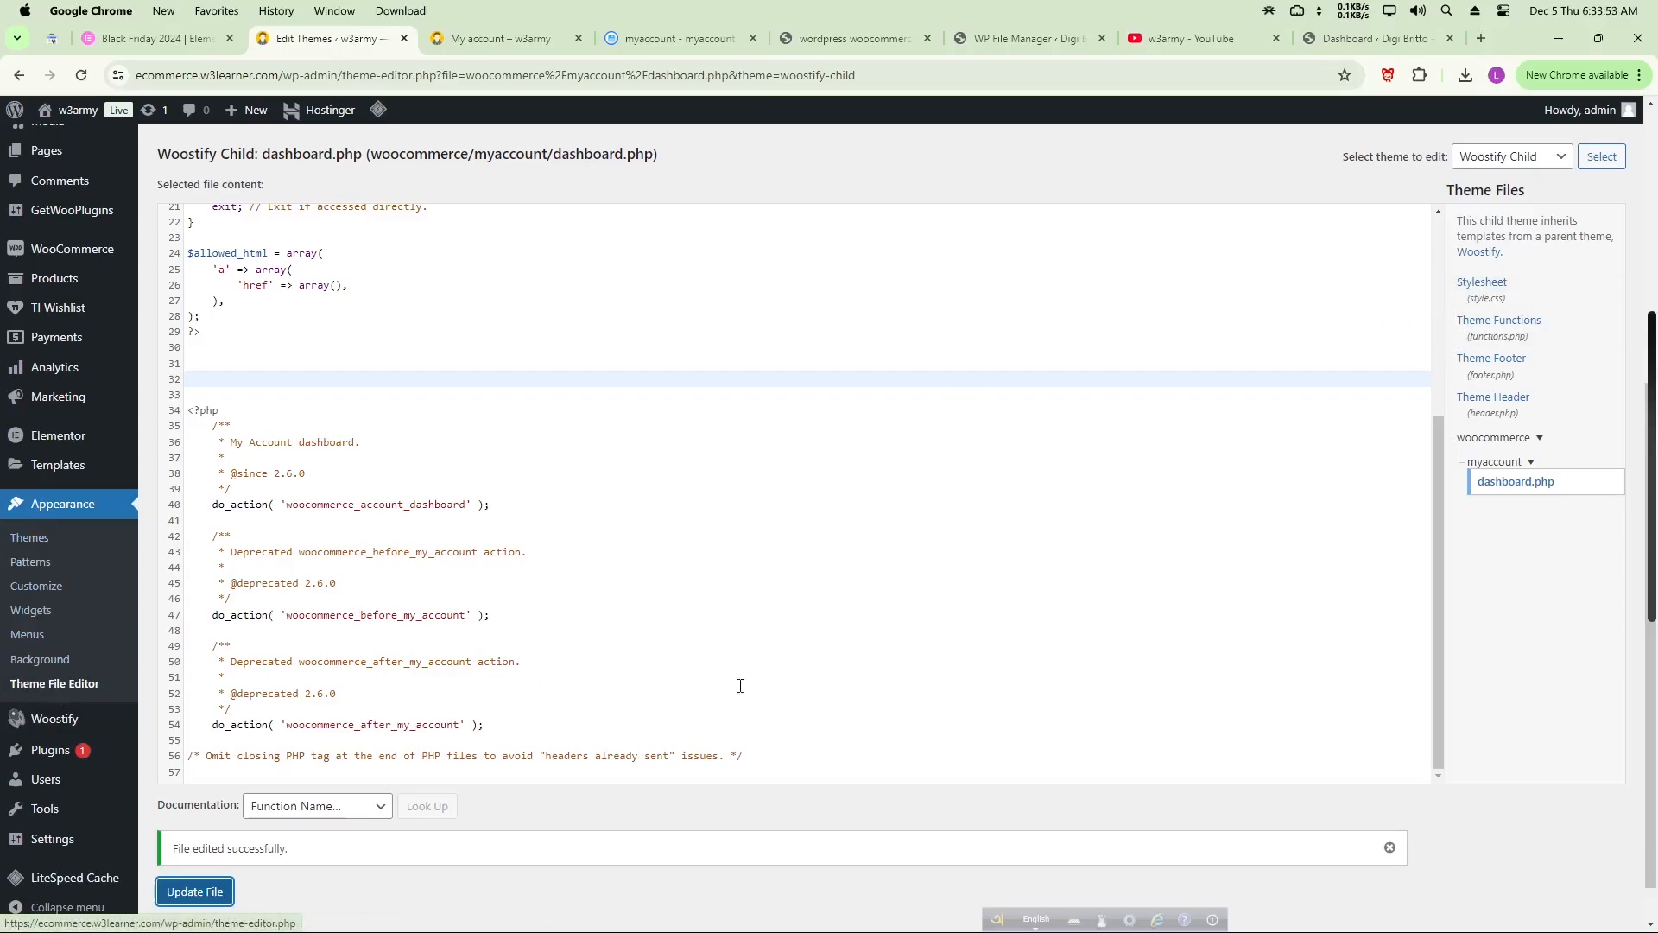
left_click(1513, 331)
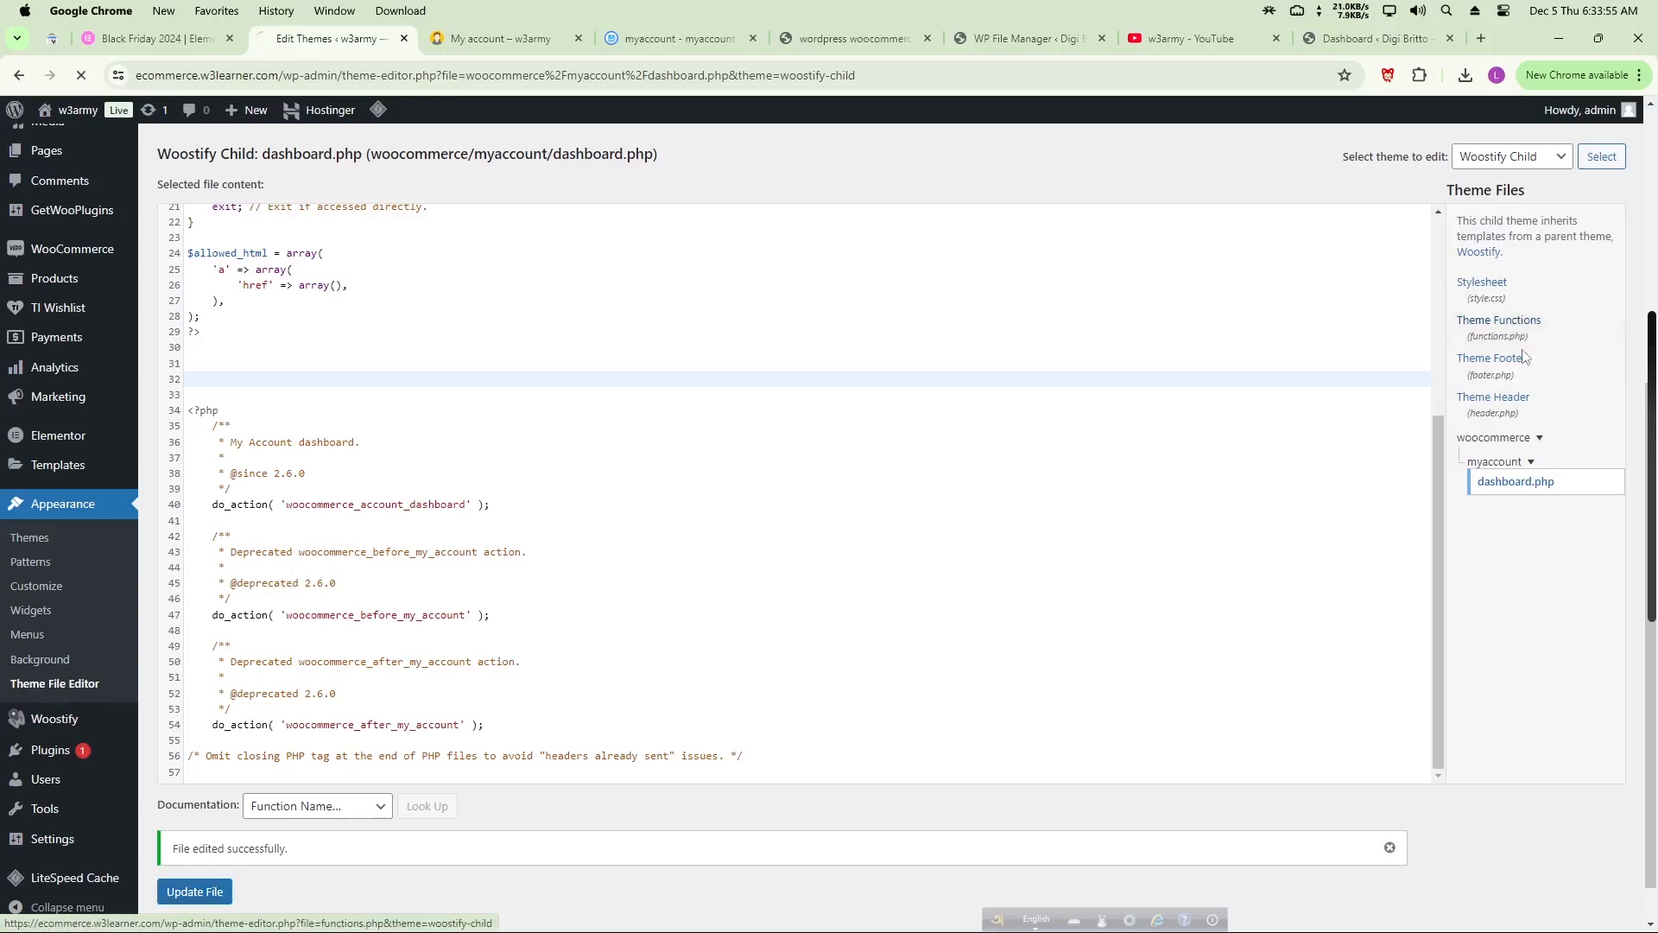
scroll(357, 602, "down", 5)
left_click(259, 526)
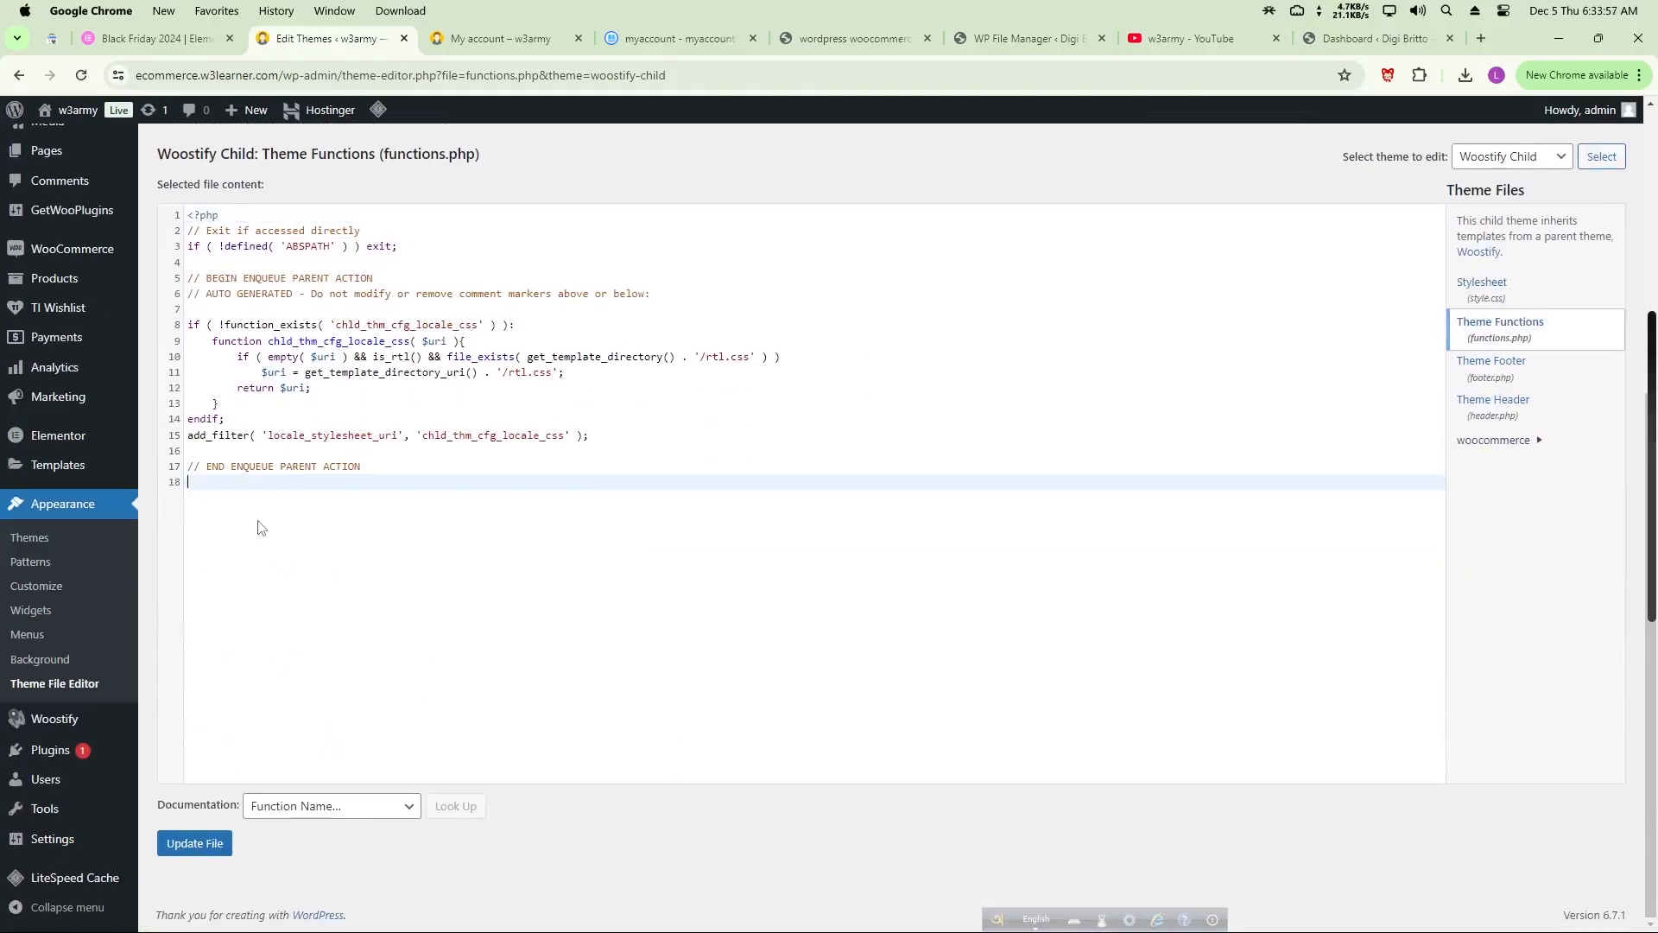
key("Return")
type("add_action('woocommerce_account_dashboard','custom_code_on_my_account'); function custom_code_on_my_account(){     echo do_shortcode(''); //Just Replace The ID }")
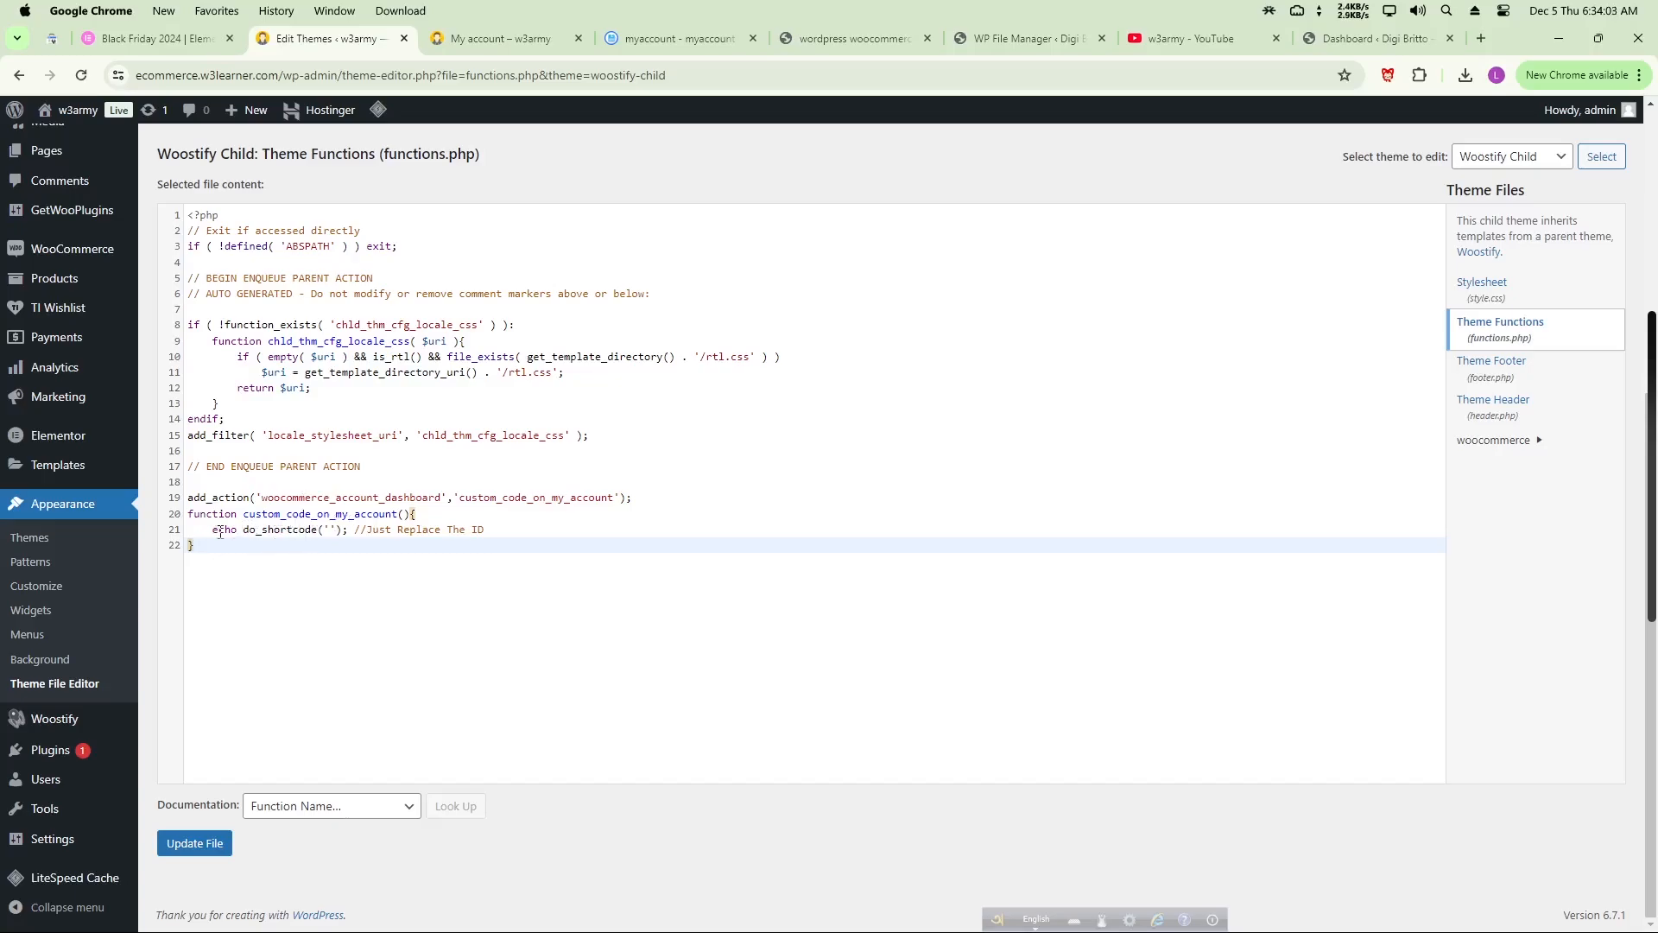
left_click(331, 529)
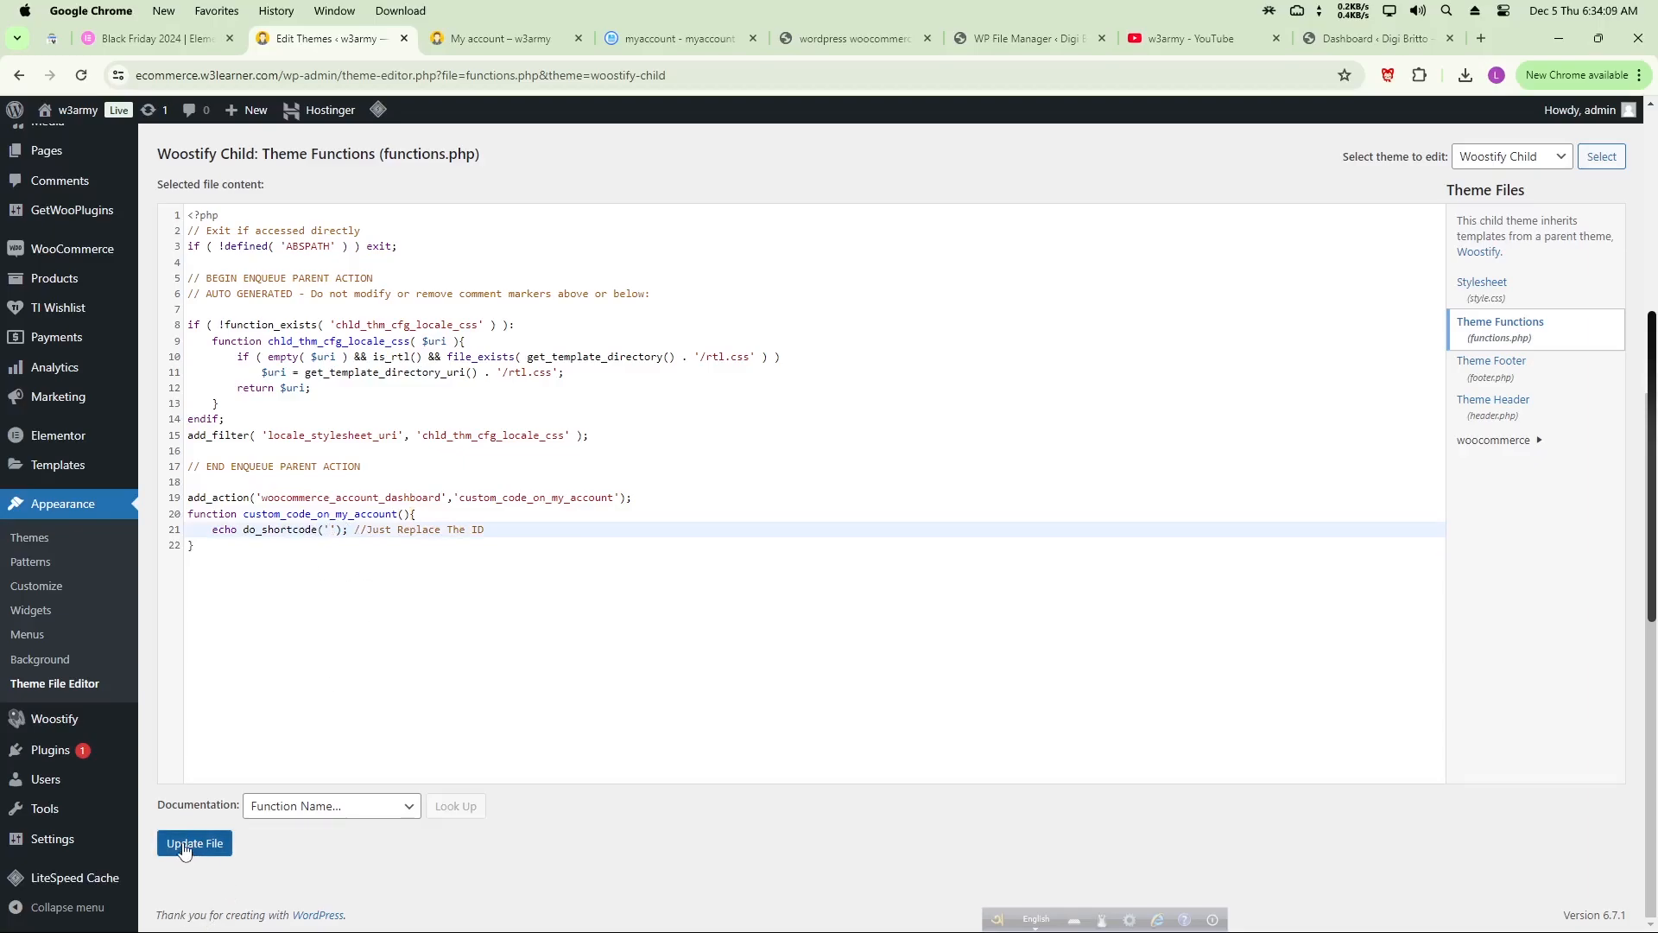
left_click_drag(268, 554, 188, 498)
left_click(295, 538)
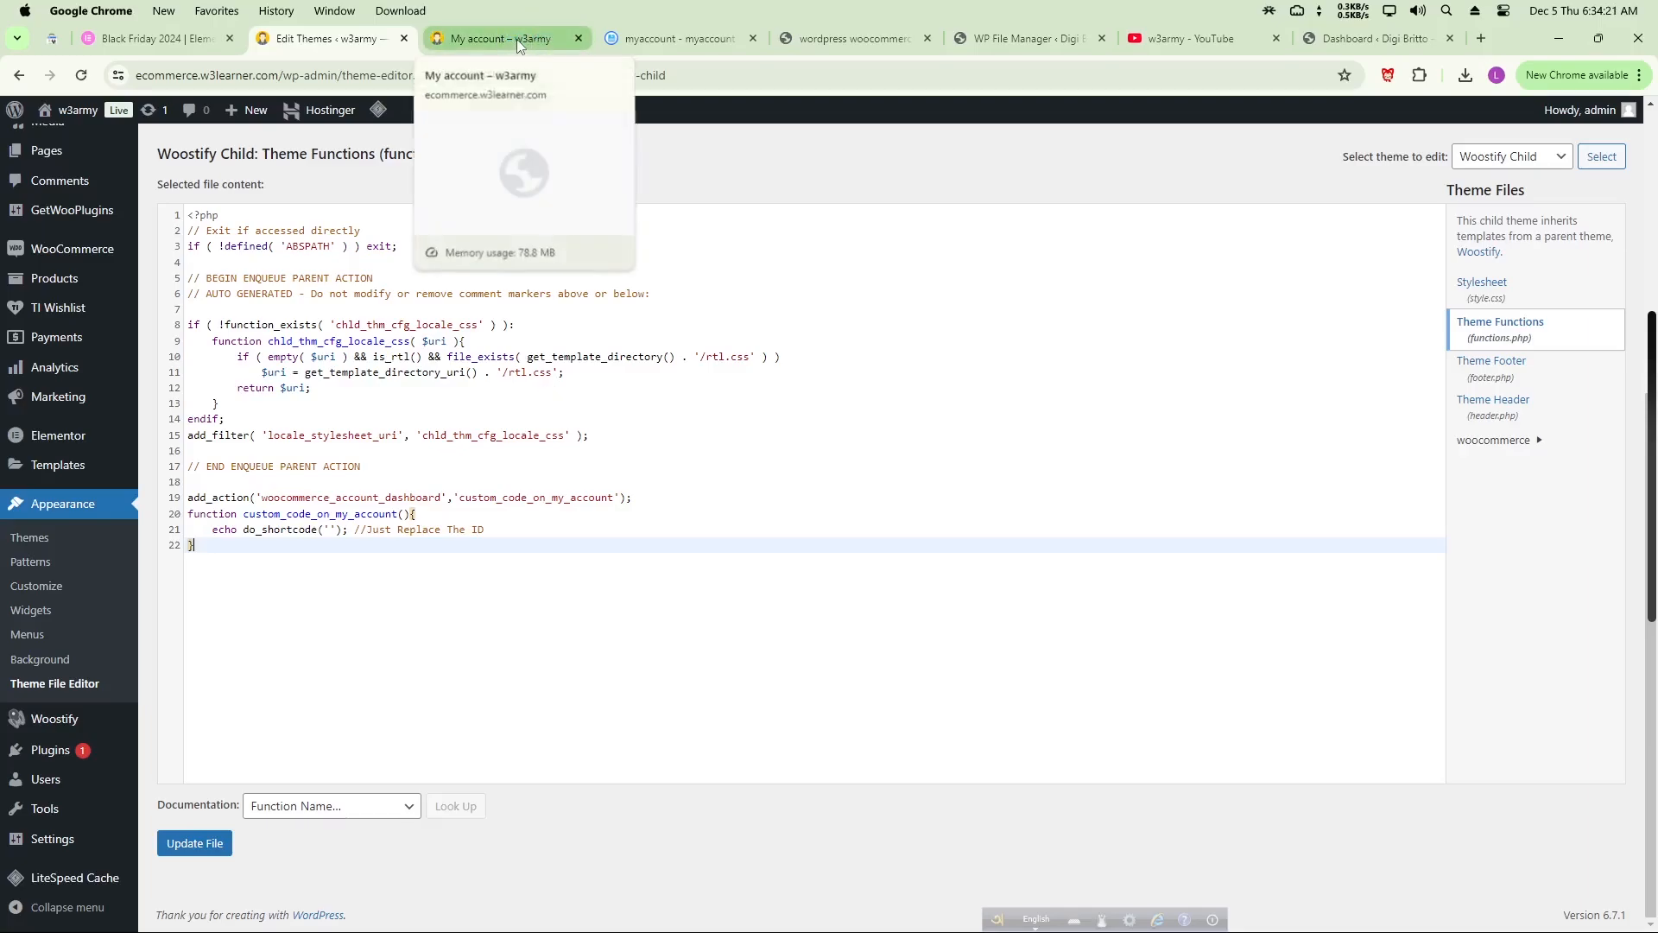
- Open the tutorial article's "Get Theme and Plugin Package" link and review the eCommerce website bundle's contents and price
left_click(806, 38)
scroll(377, 613, "up", 10)
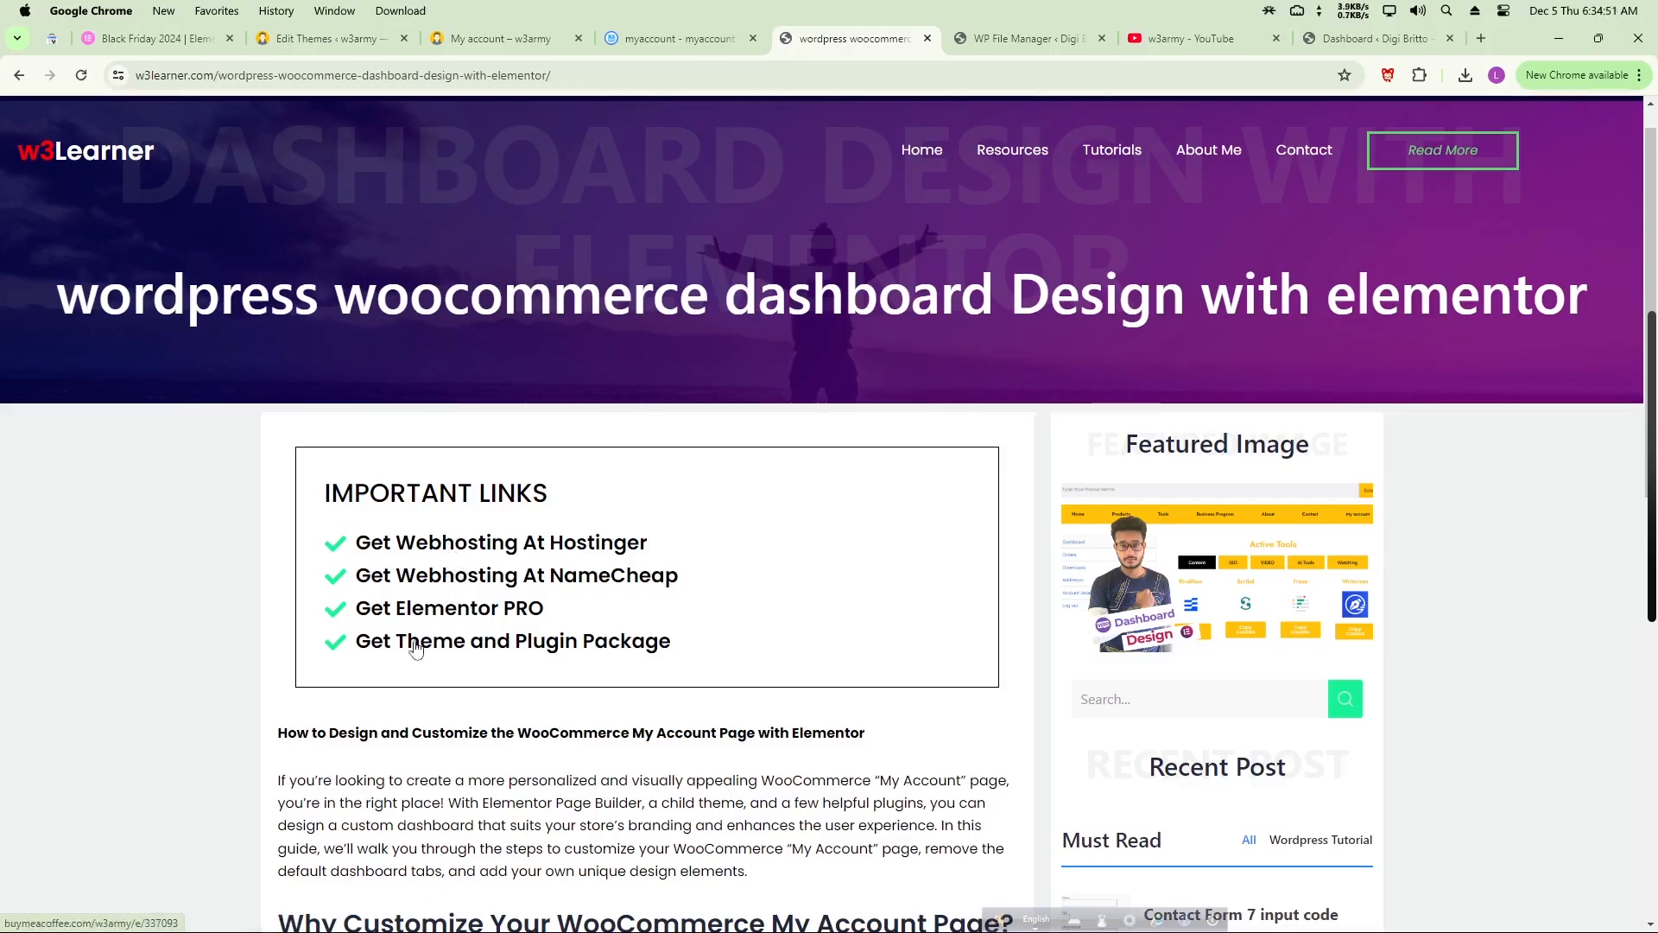
left_click(529, 656)
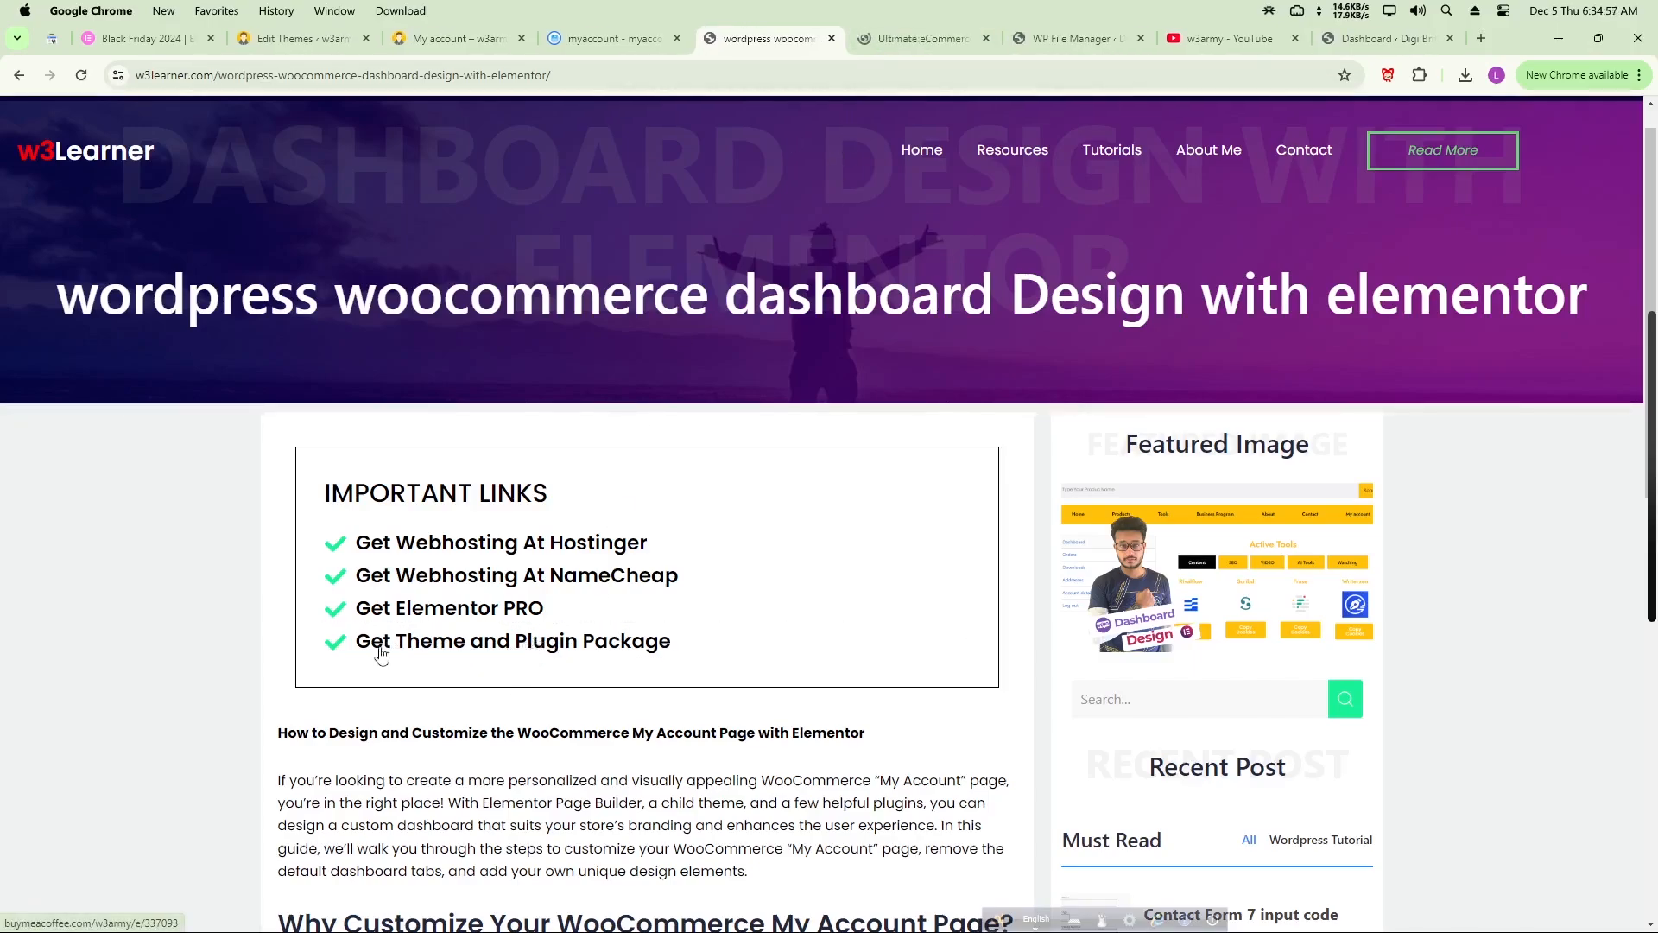
left_click(899, 39)
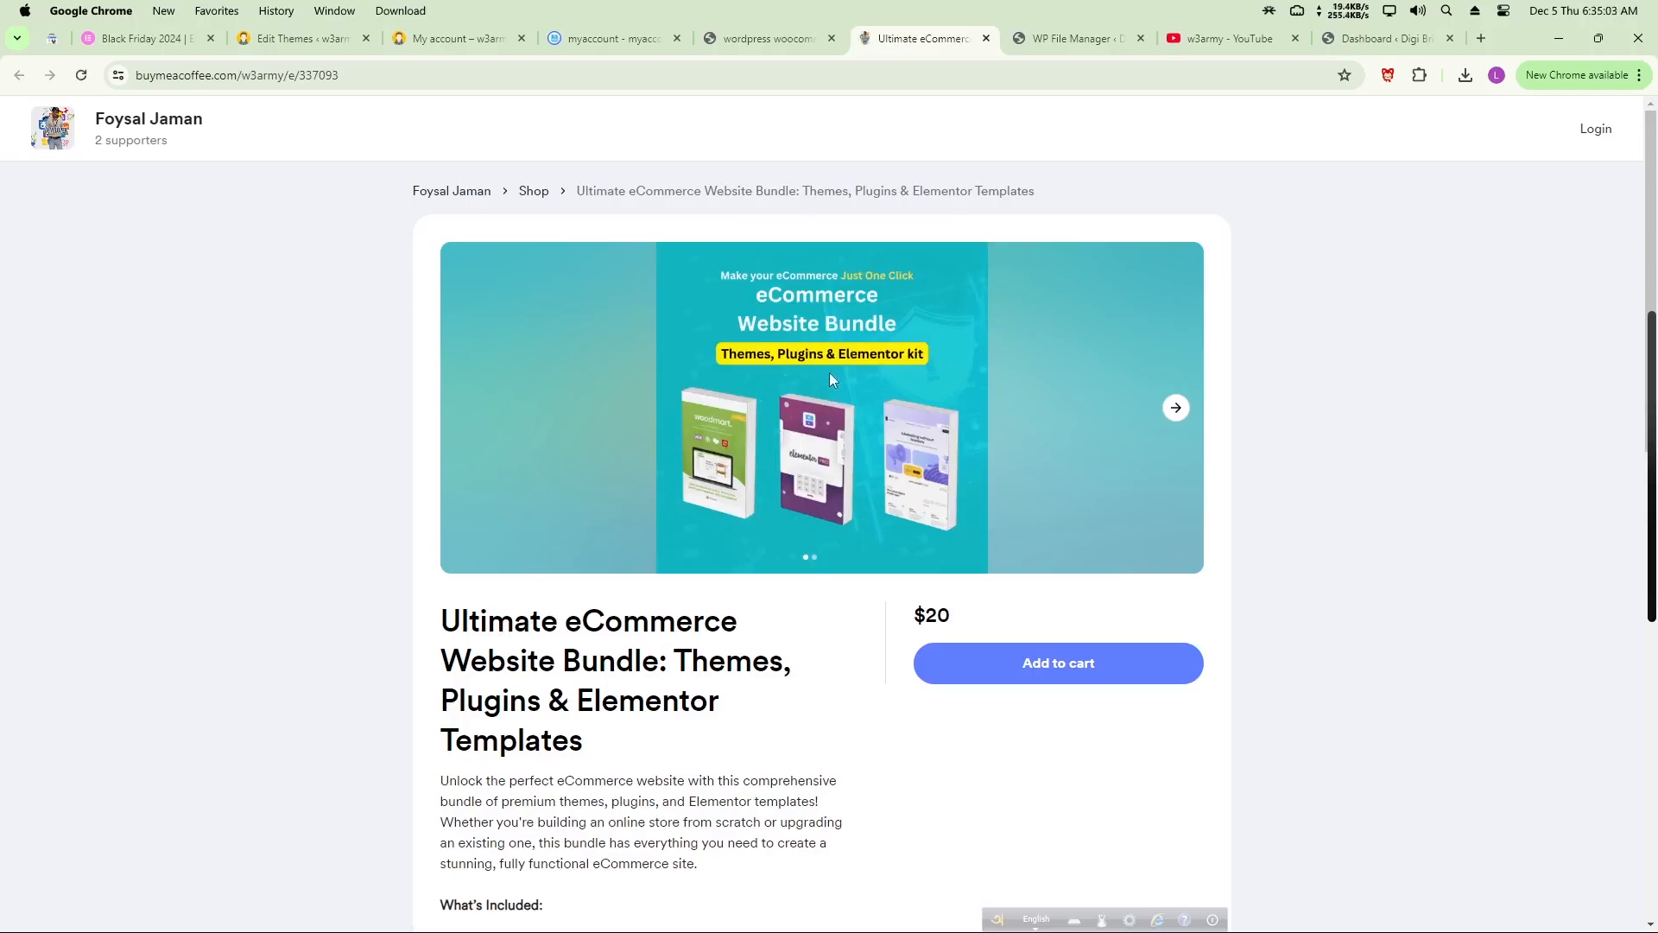
scroll(729, 407, "down", 3)
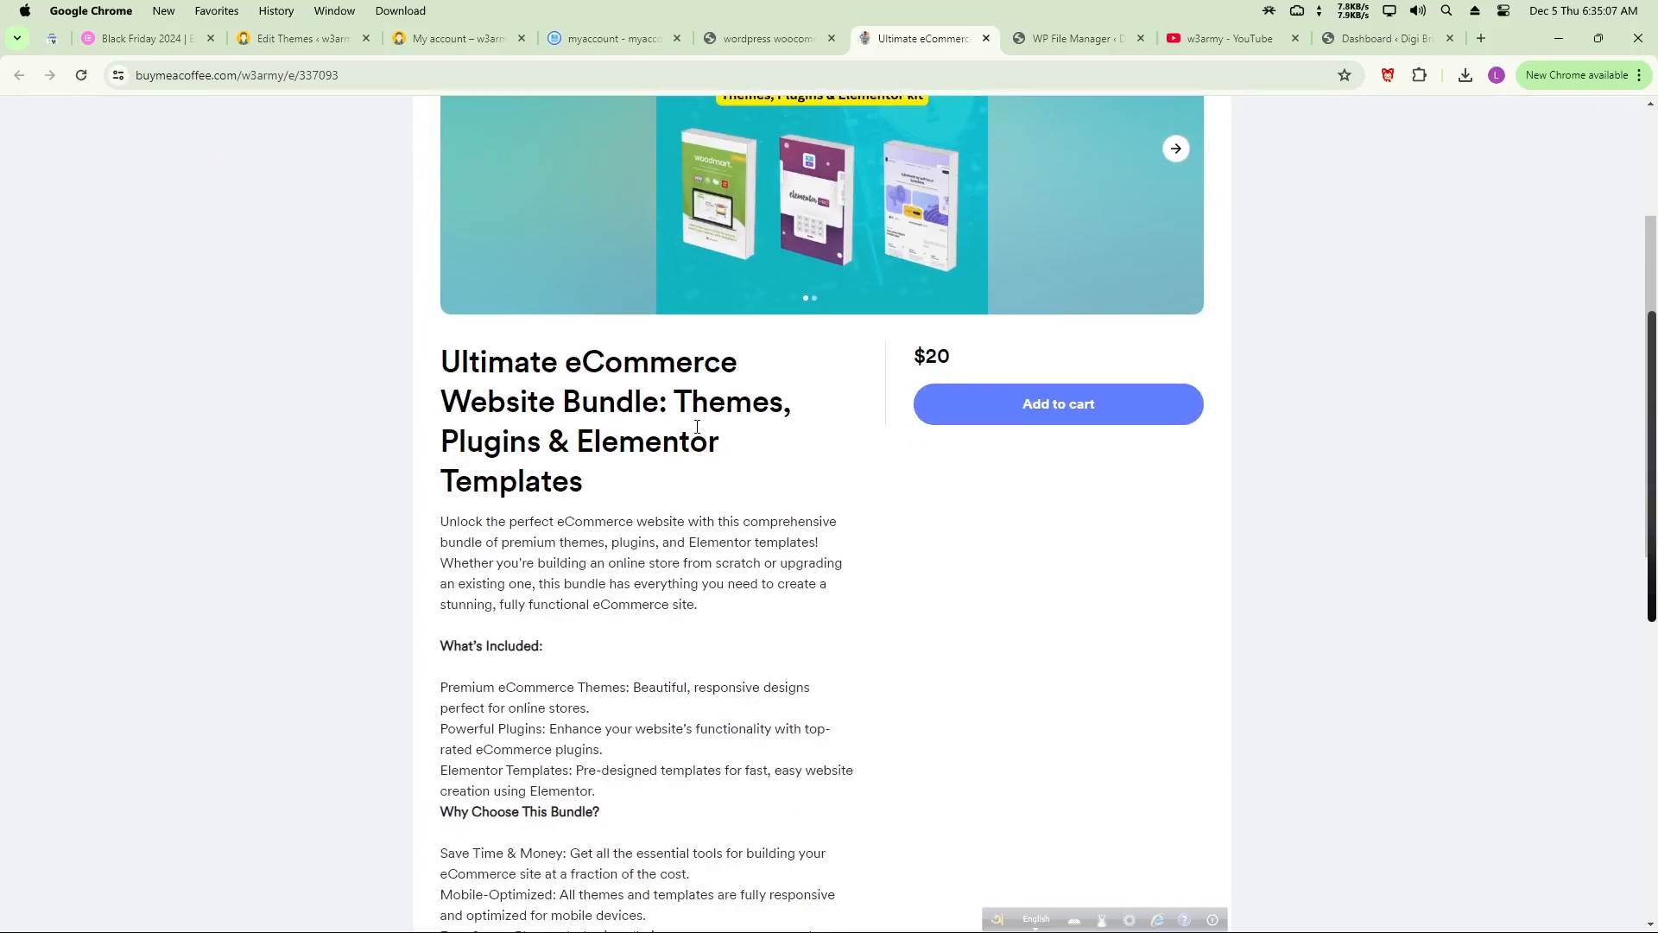
scroll(693, 439, "up", 2)
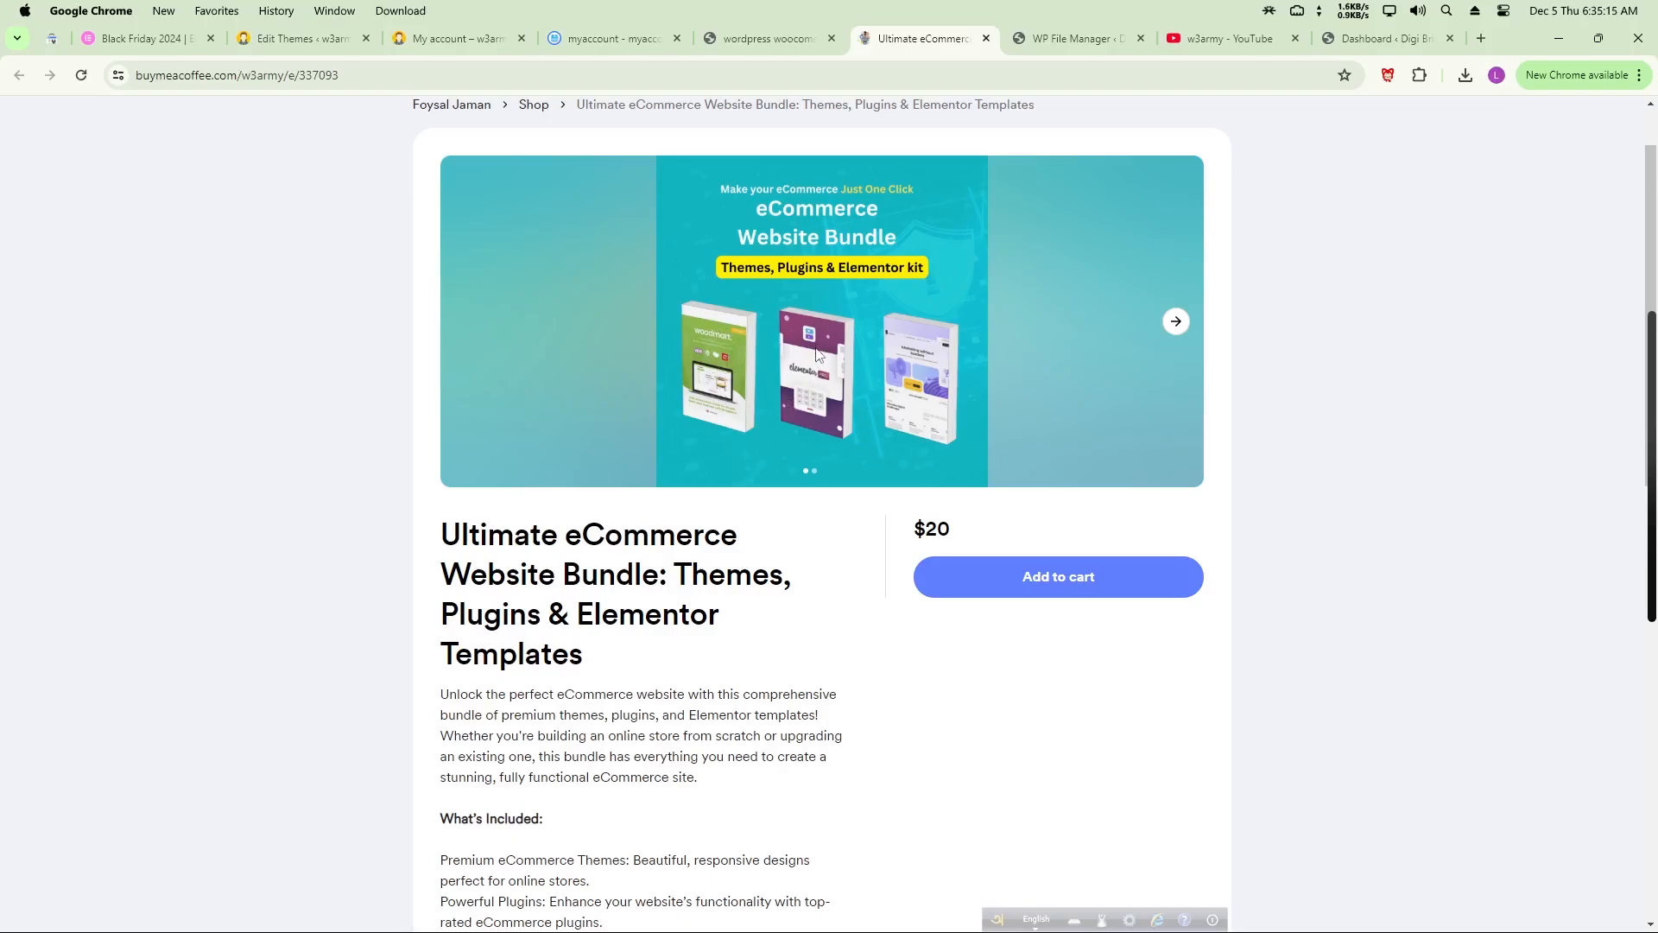
scroll(722, 481, "down", 5)
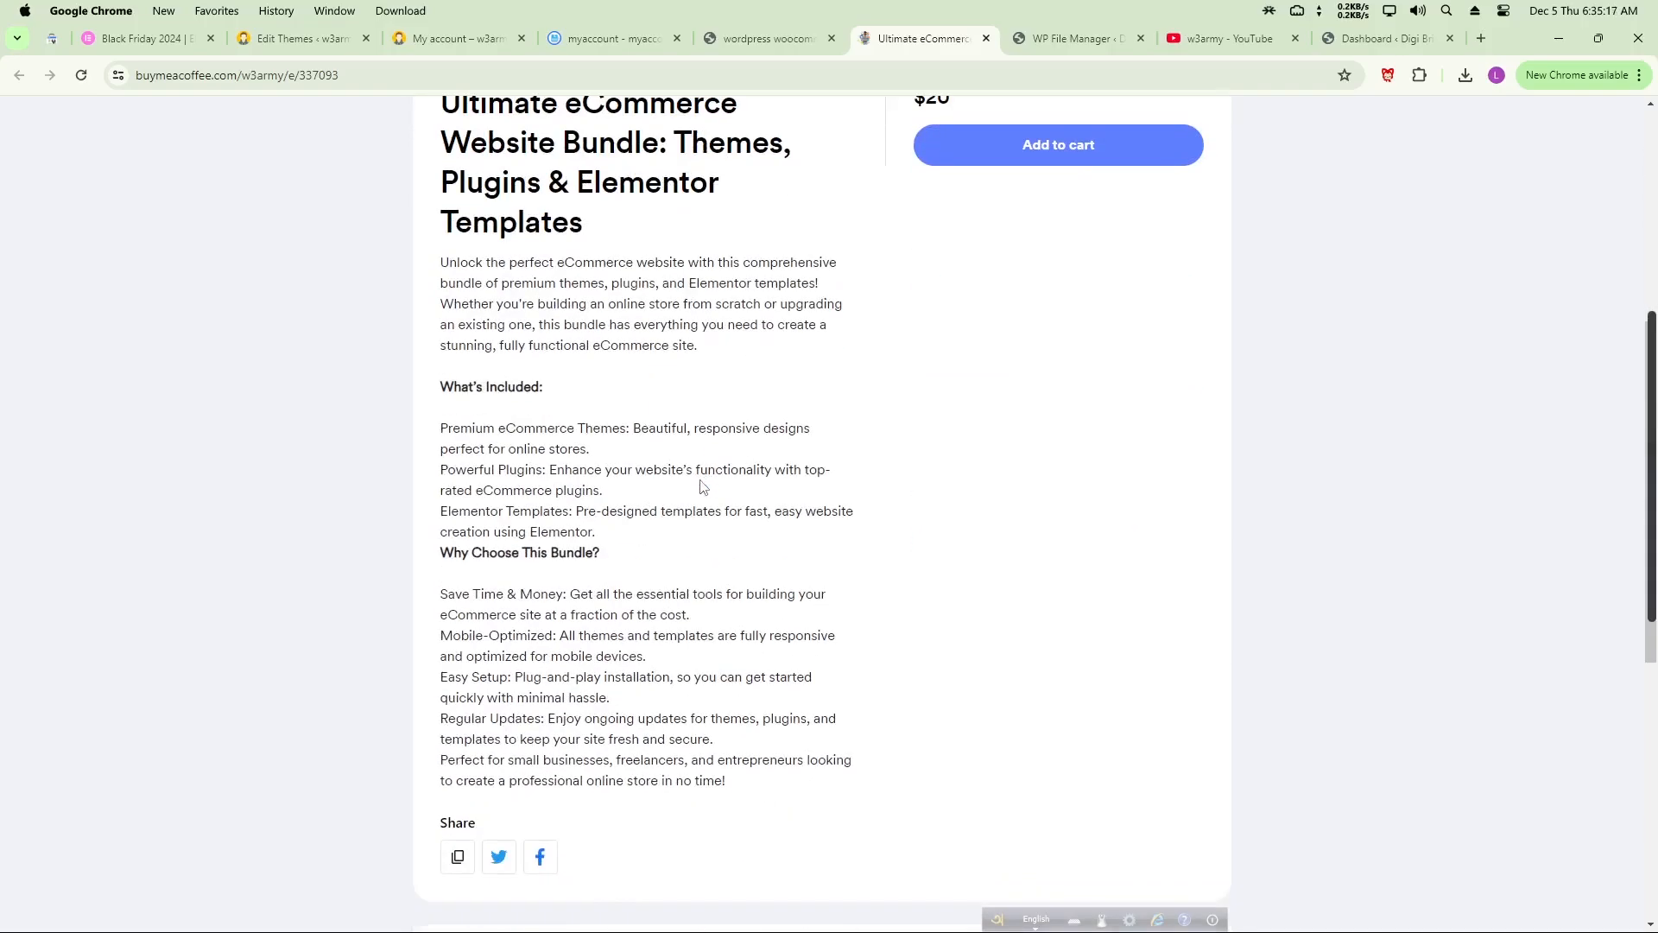
scroll(701, 488, "up", 3)
left_click_drag(914, 355, 959, 365)
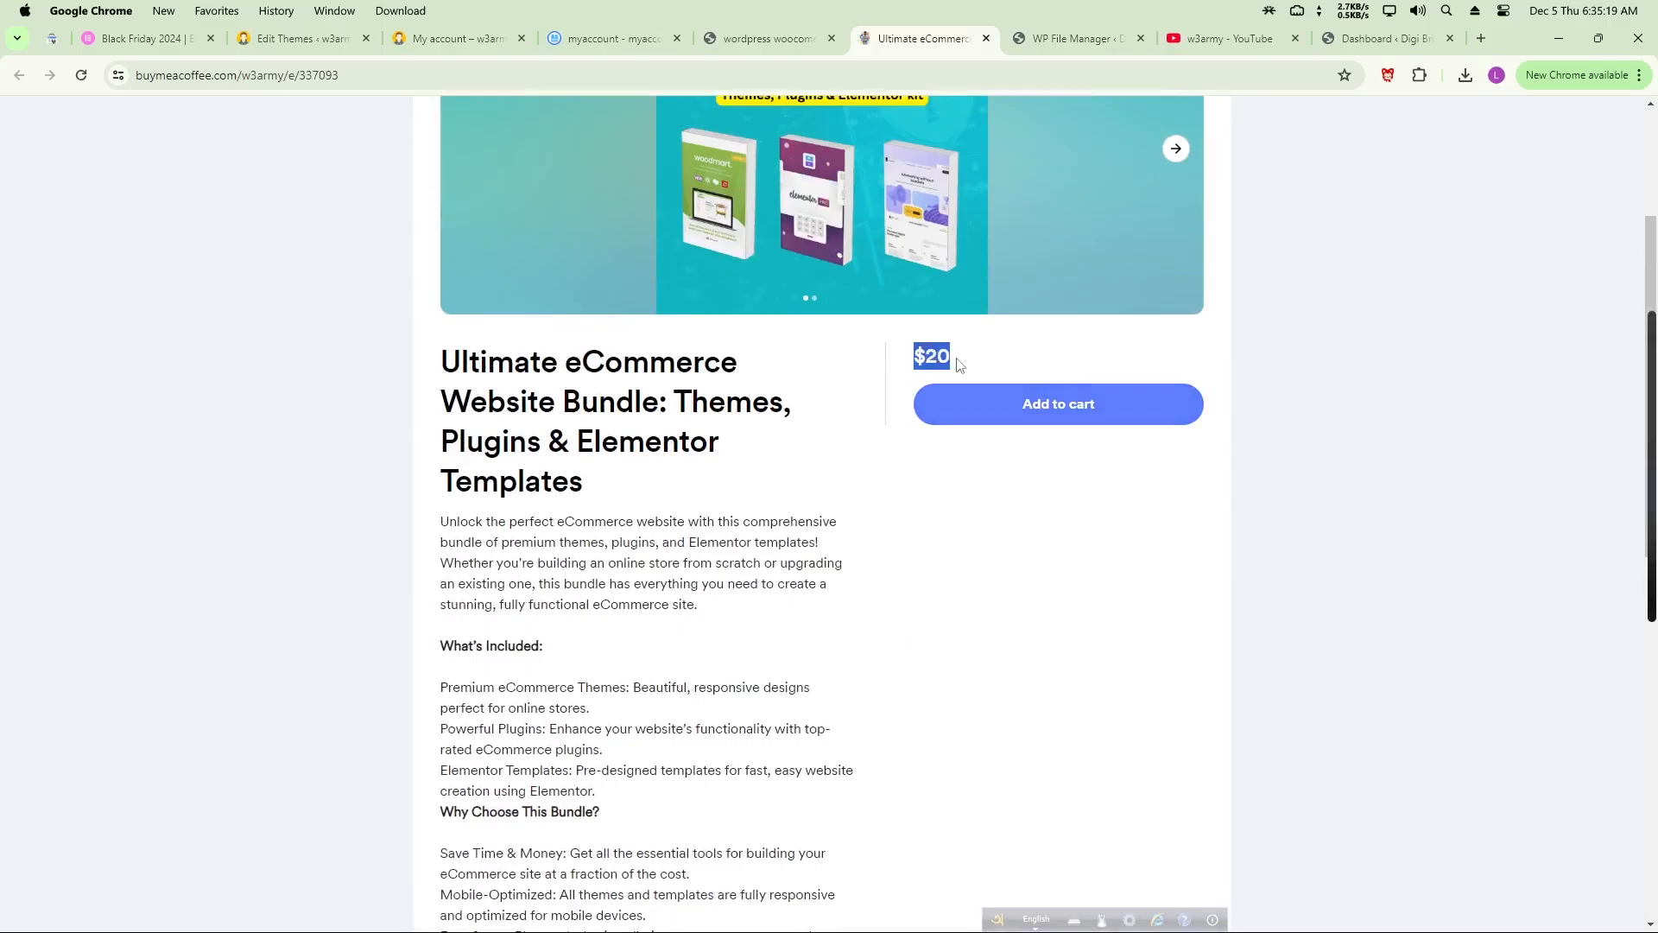
left_click(697, 558)
scroll(696, 559, "up", 3)
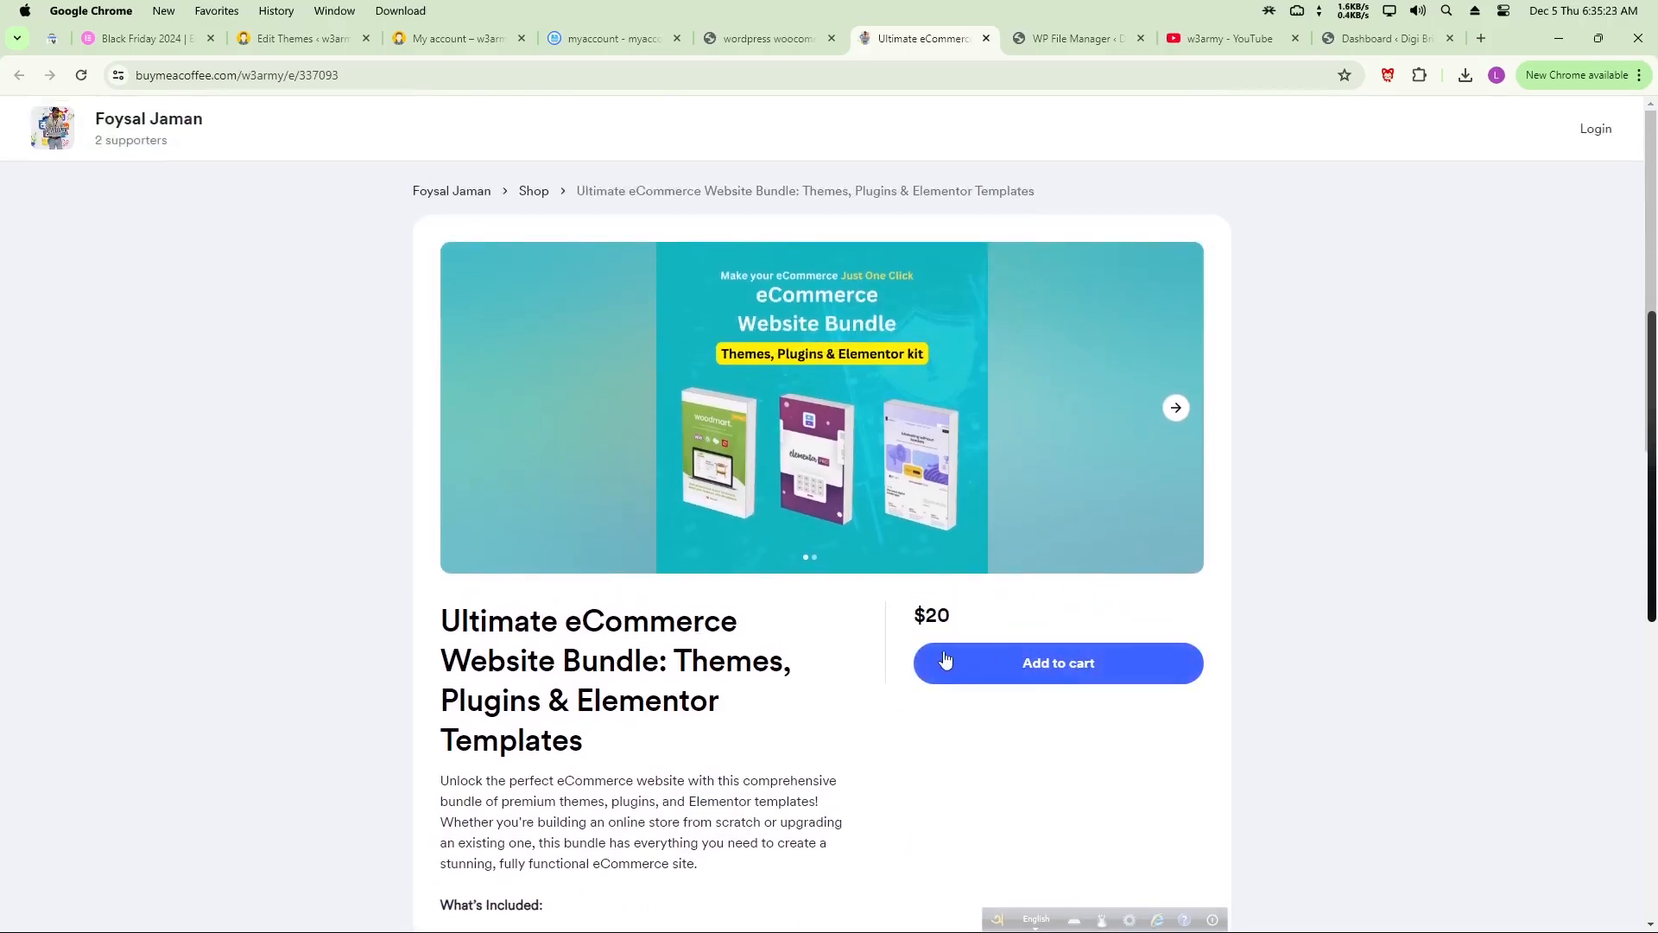
left_click(764, 43)
left_click(505, 45)
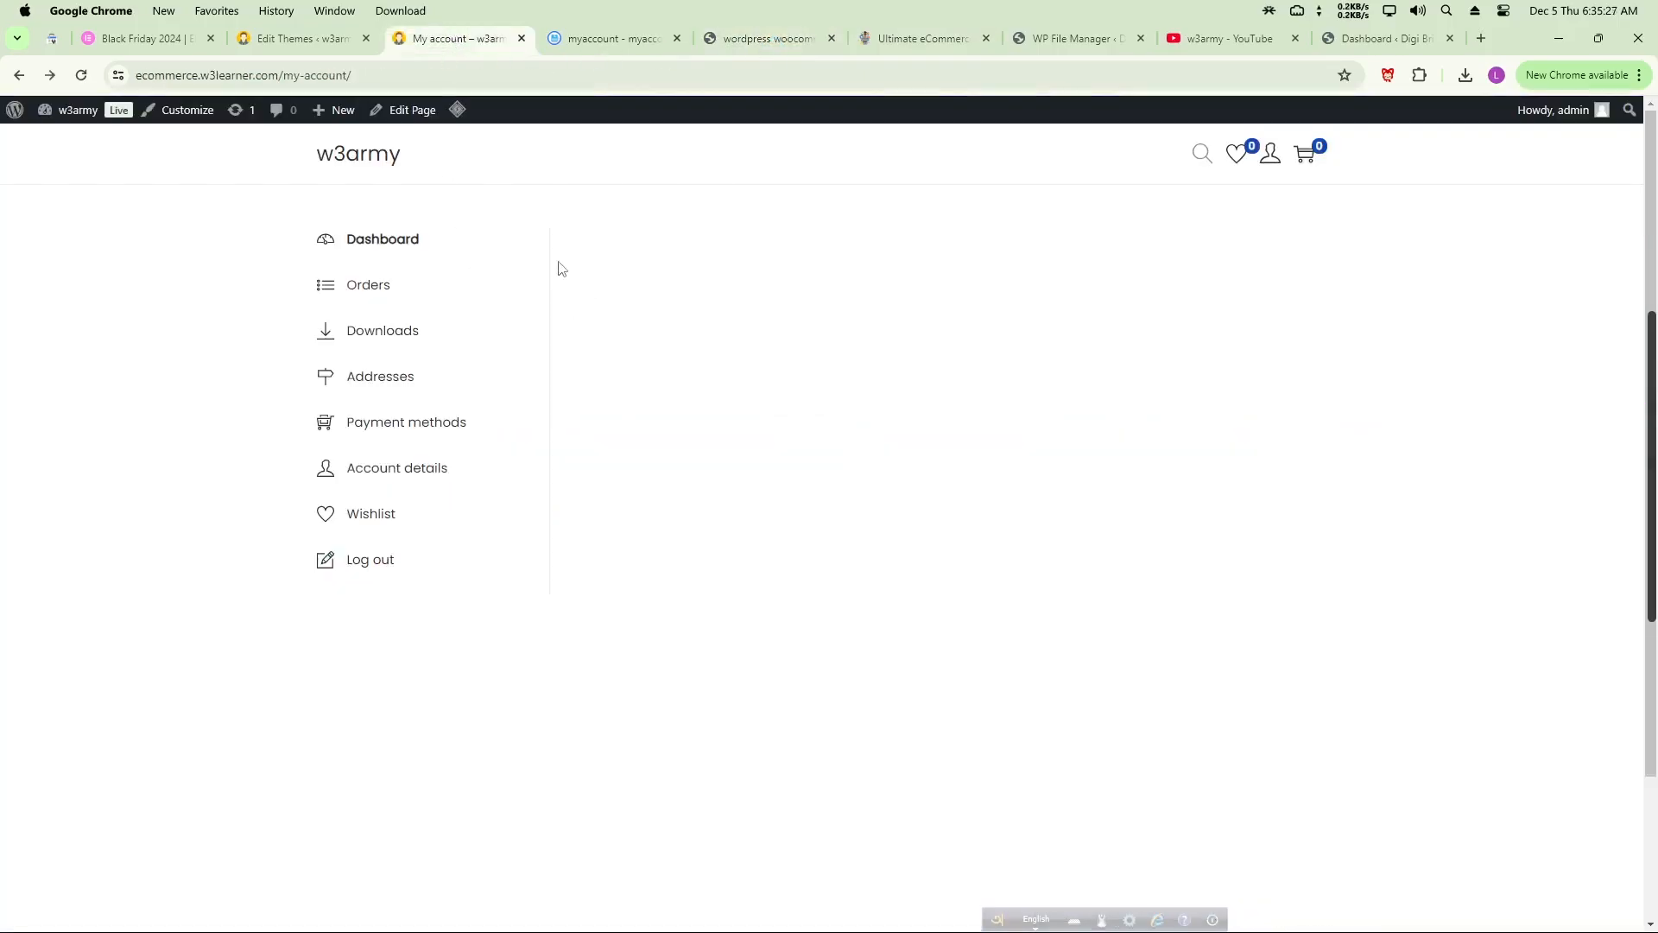
left_click(298, 45)
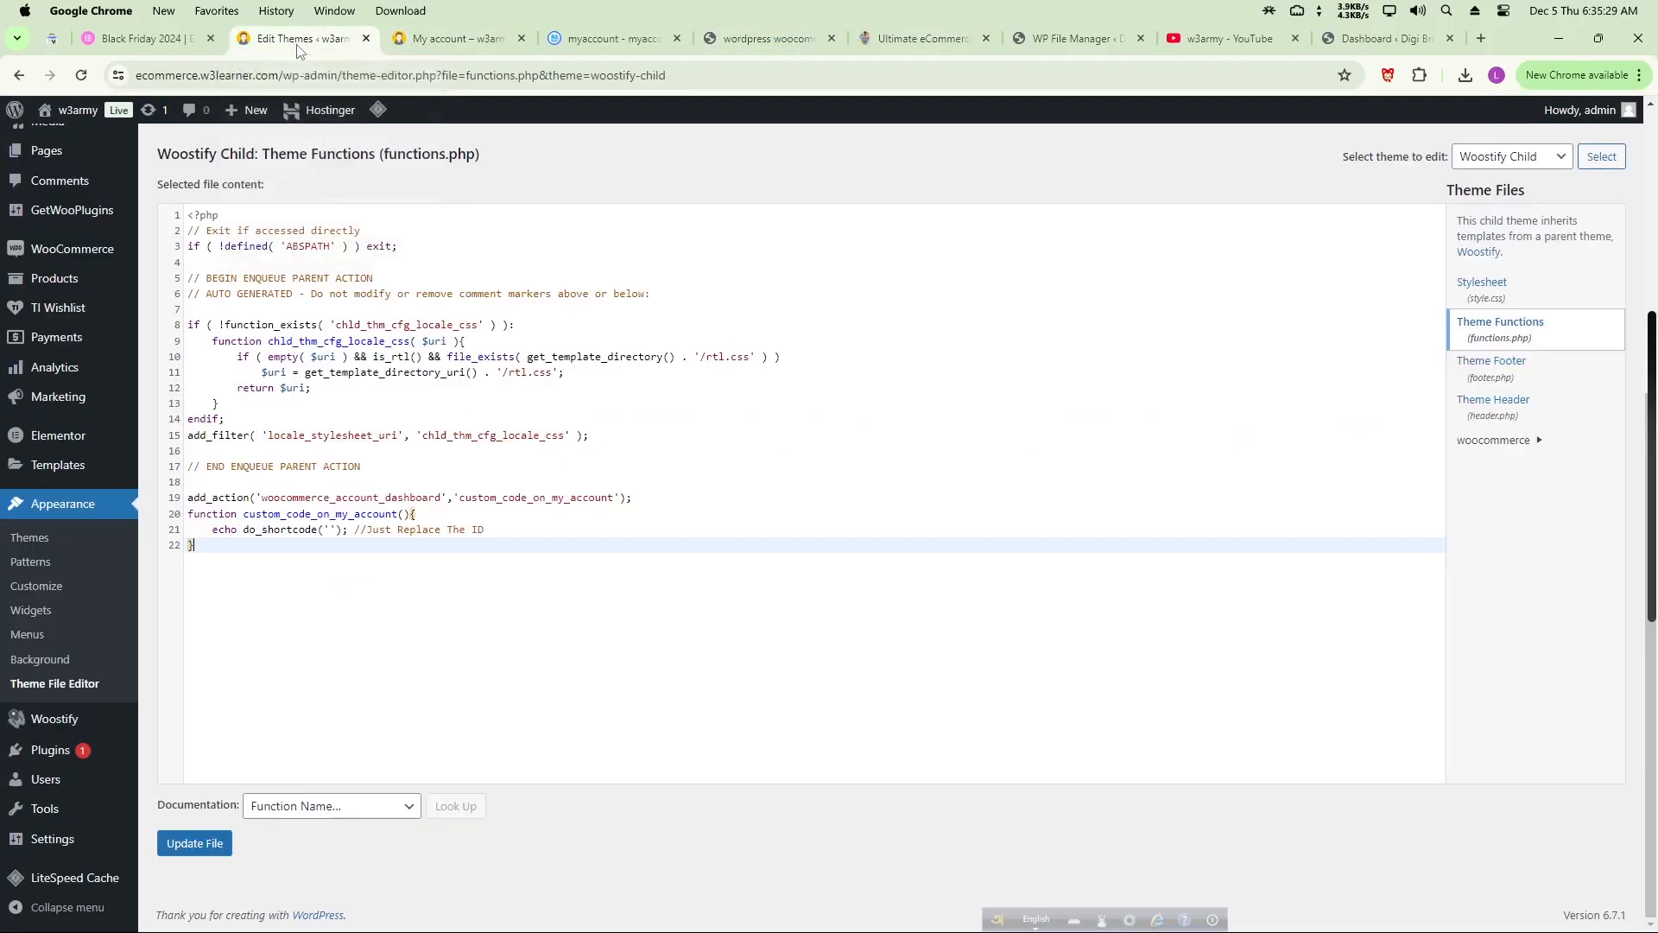
left_click(449, 39)
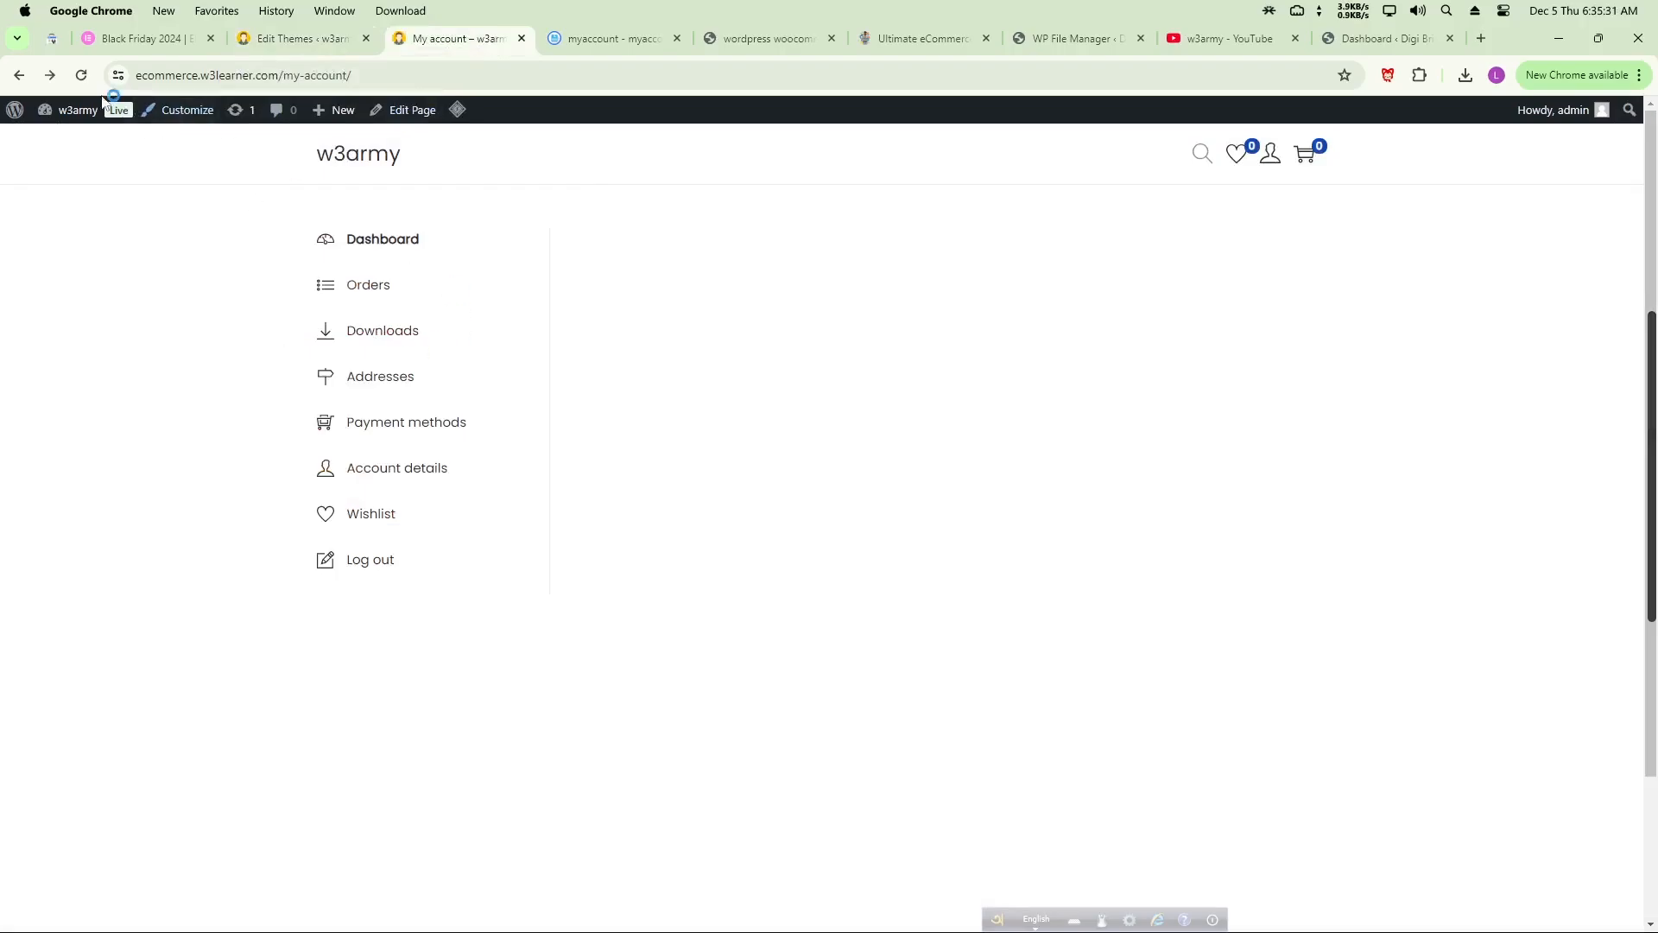
- Open WordPress's Add Plugins page in a separate tab ahead of the theme editor and search for "anywhere elementor"
left_click(274, 38)
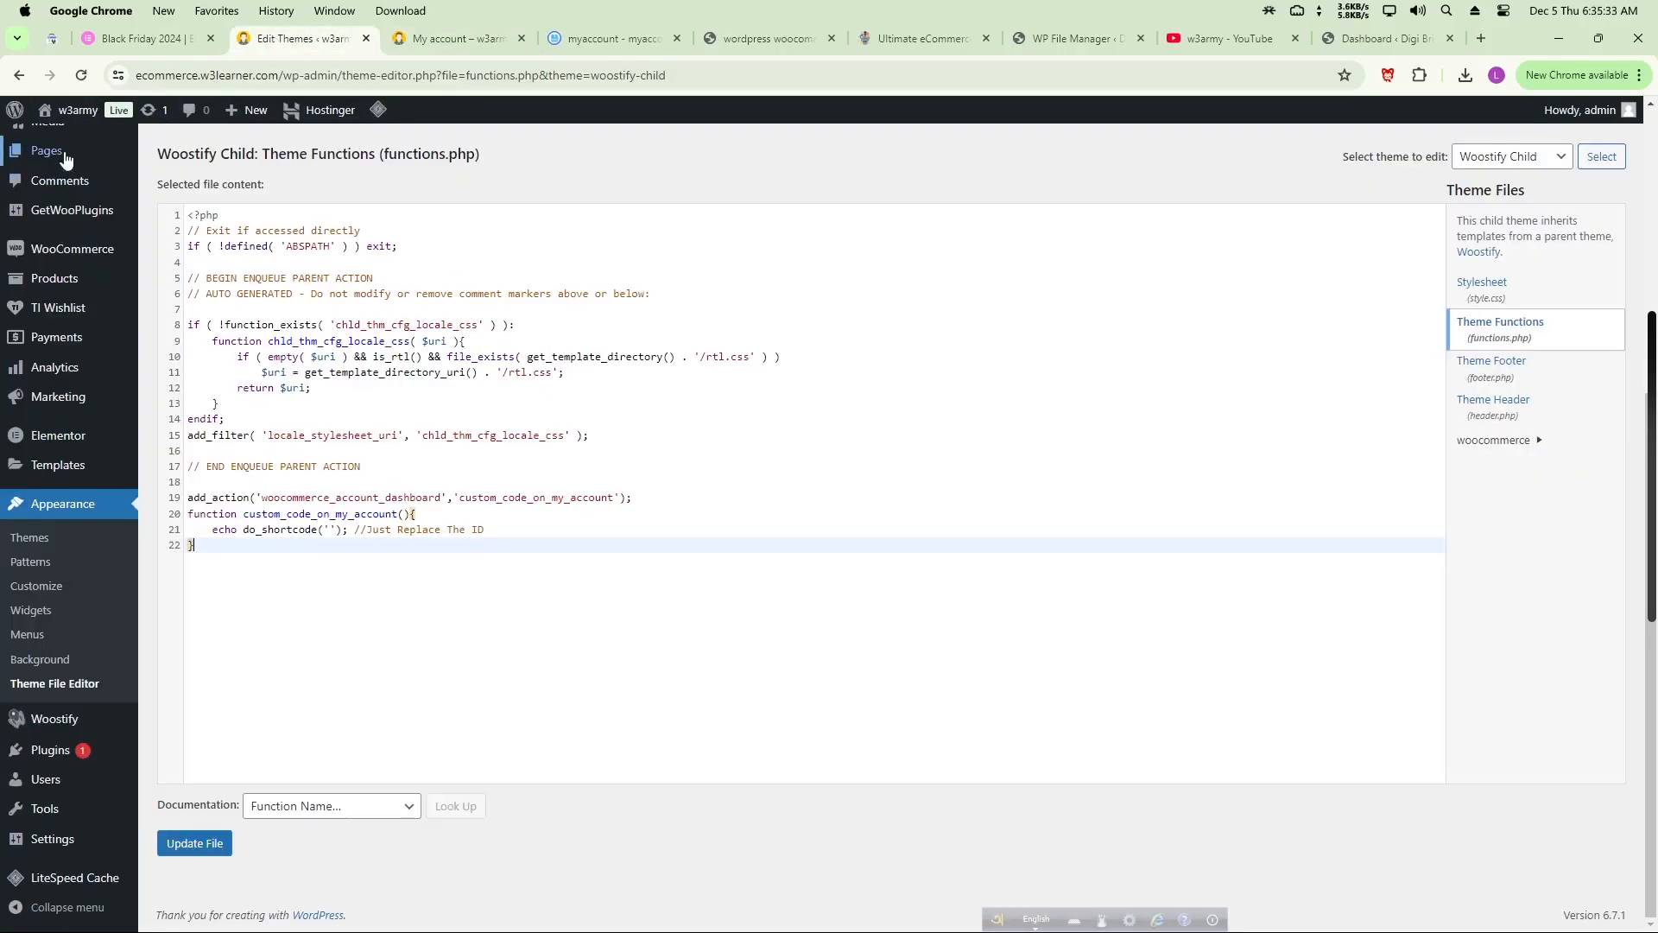
mouse_move(57, 764)
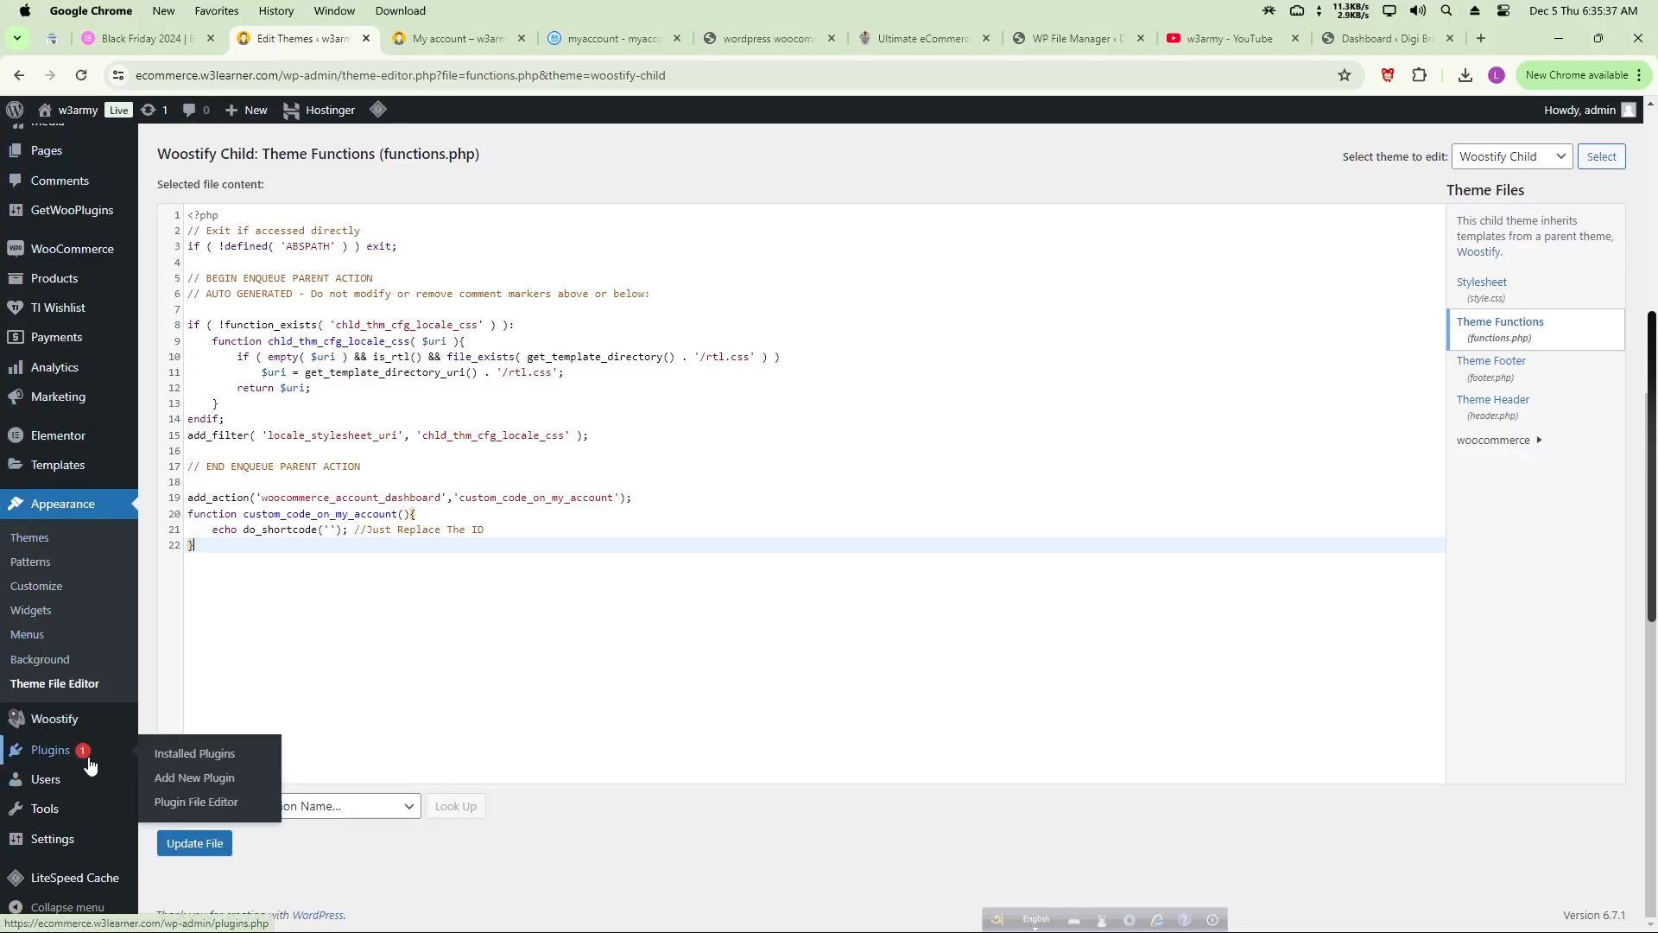
middle_click(194, 778)
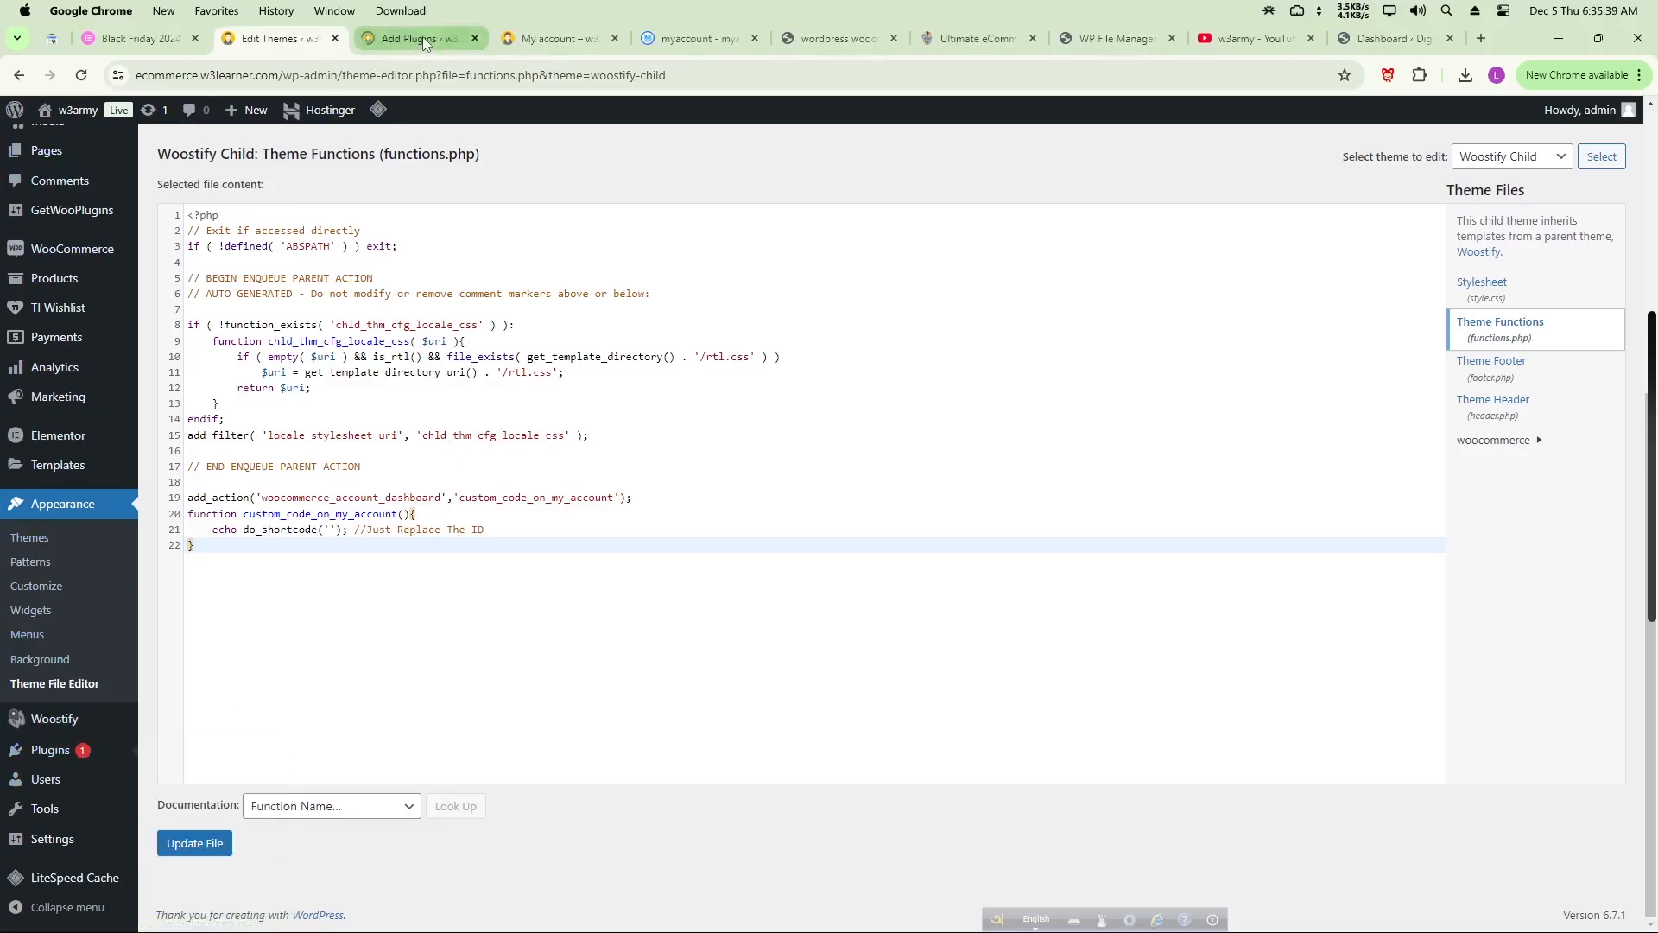
left_click_drag(422, 36, 277, 38)
left_click(1404, 609)
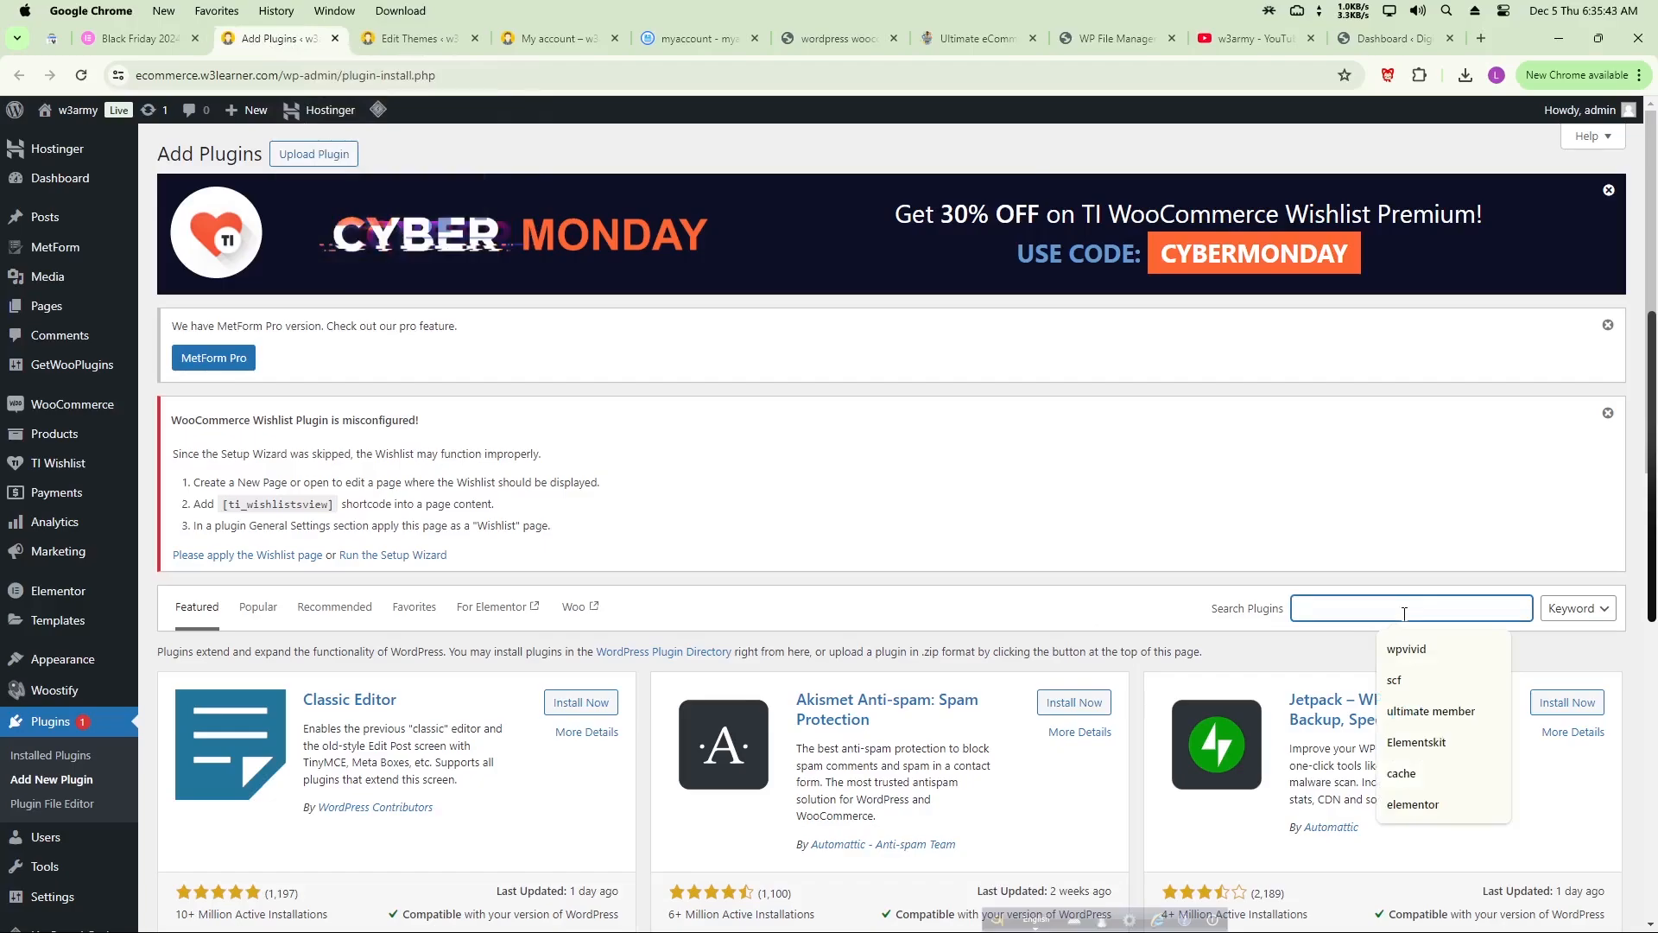
type("anywhere ")
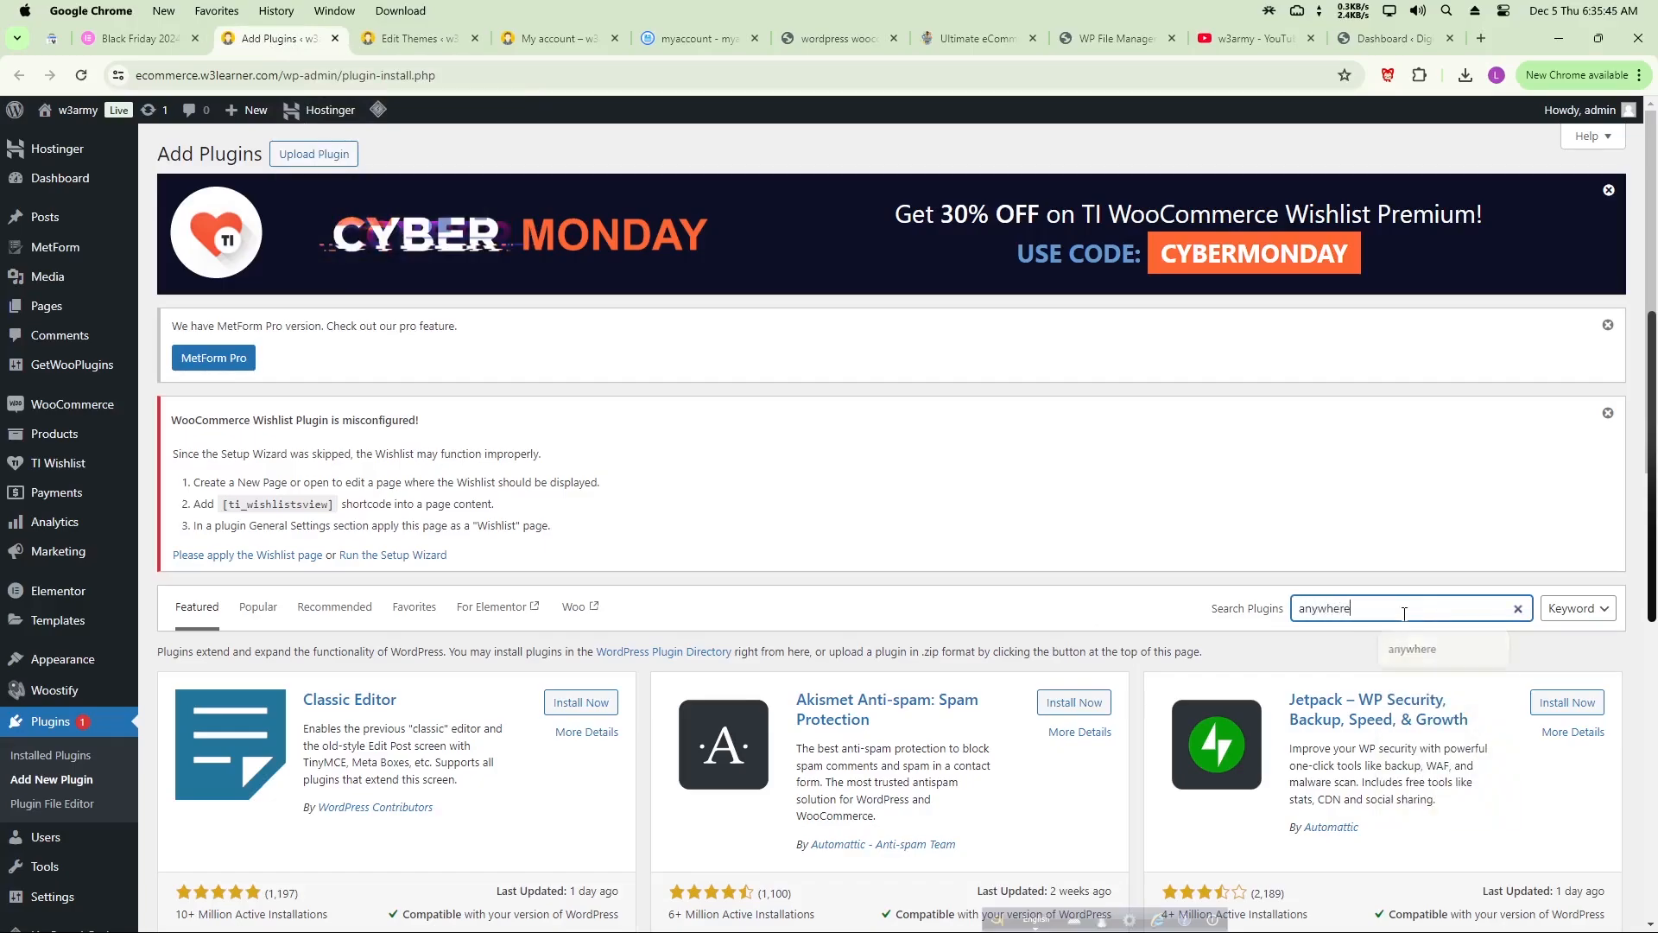
type("eleme")
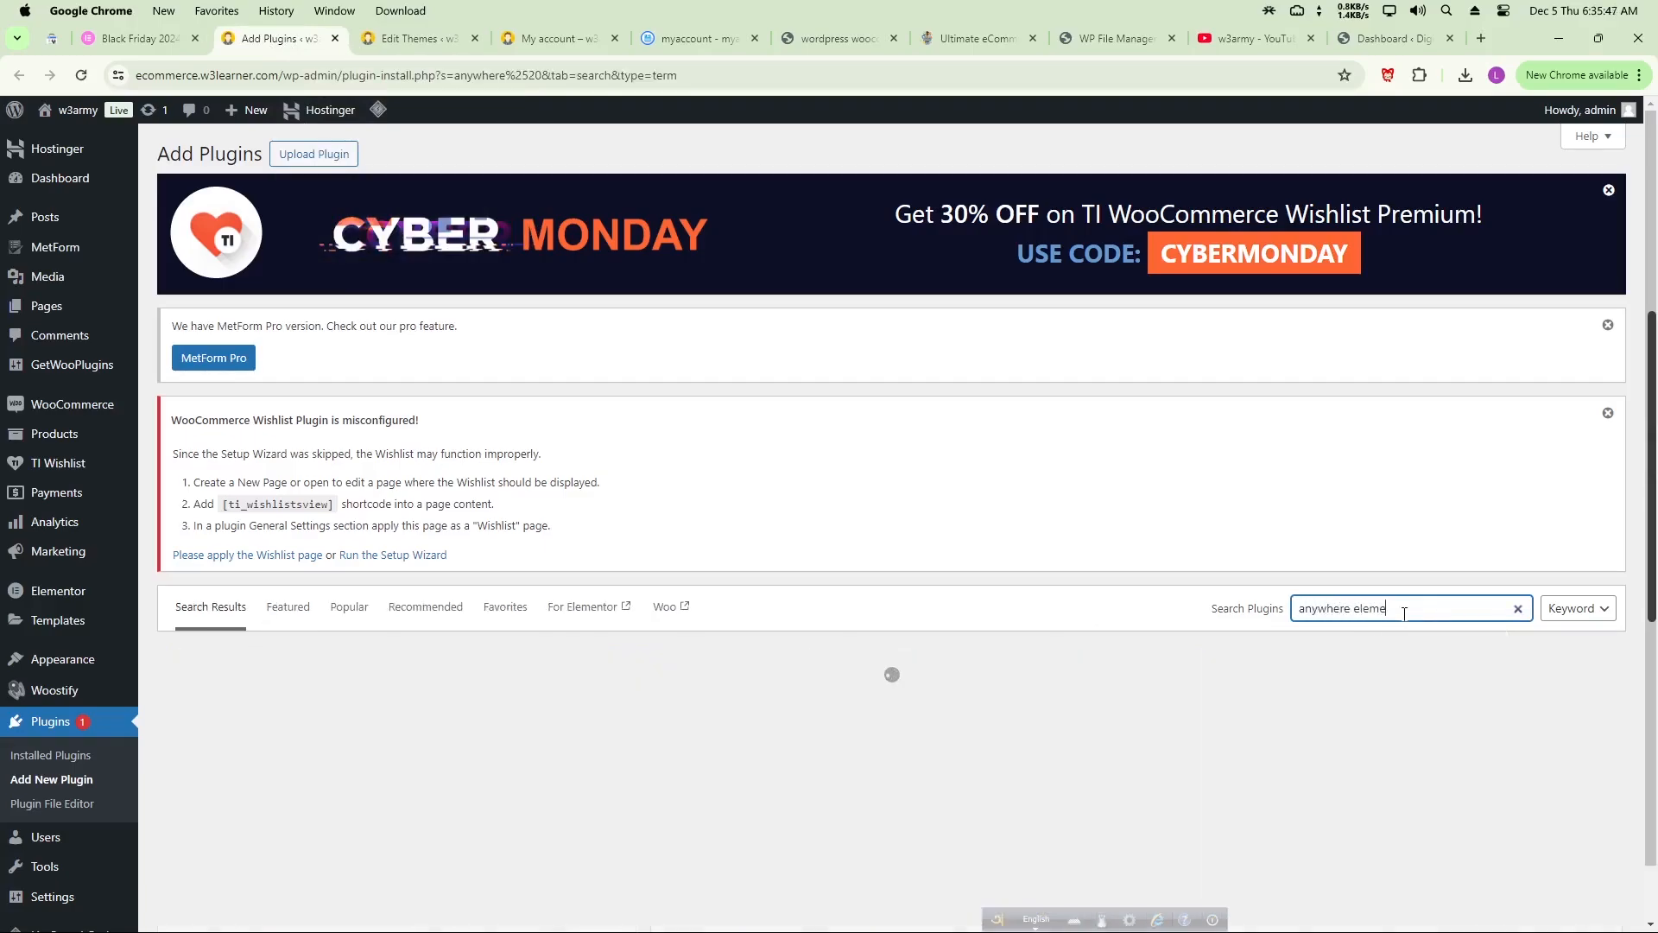
type("ntor")
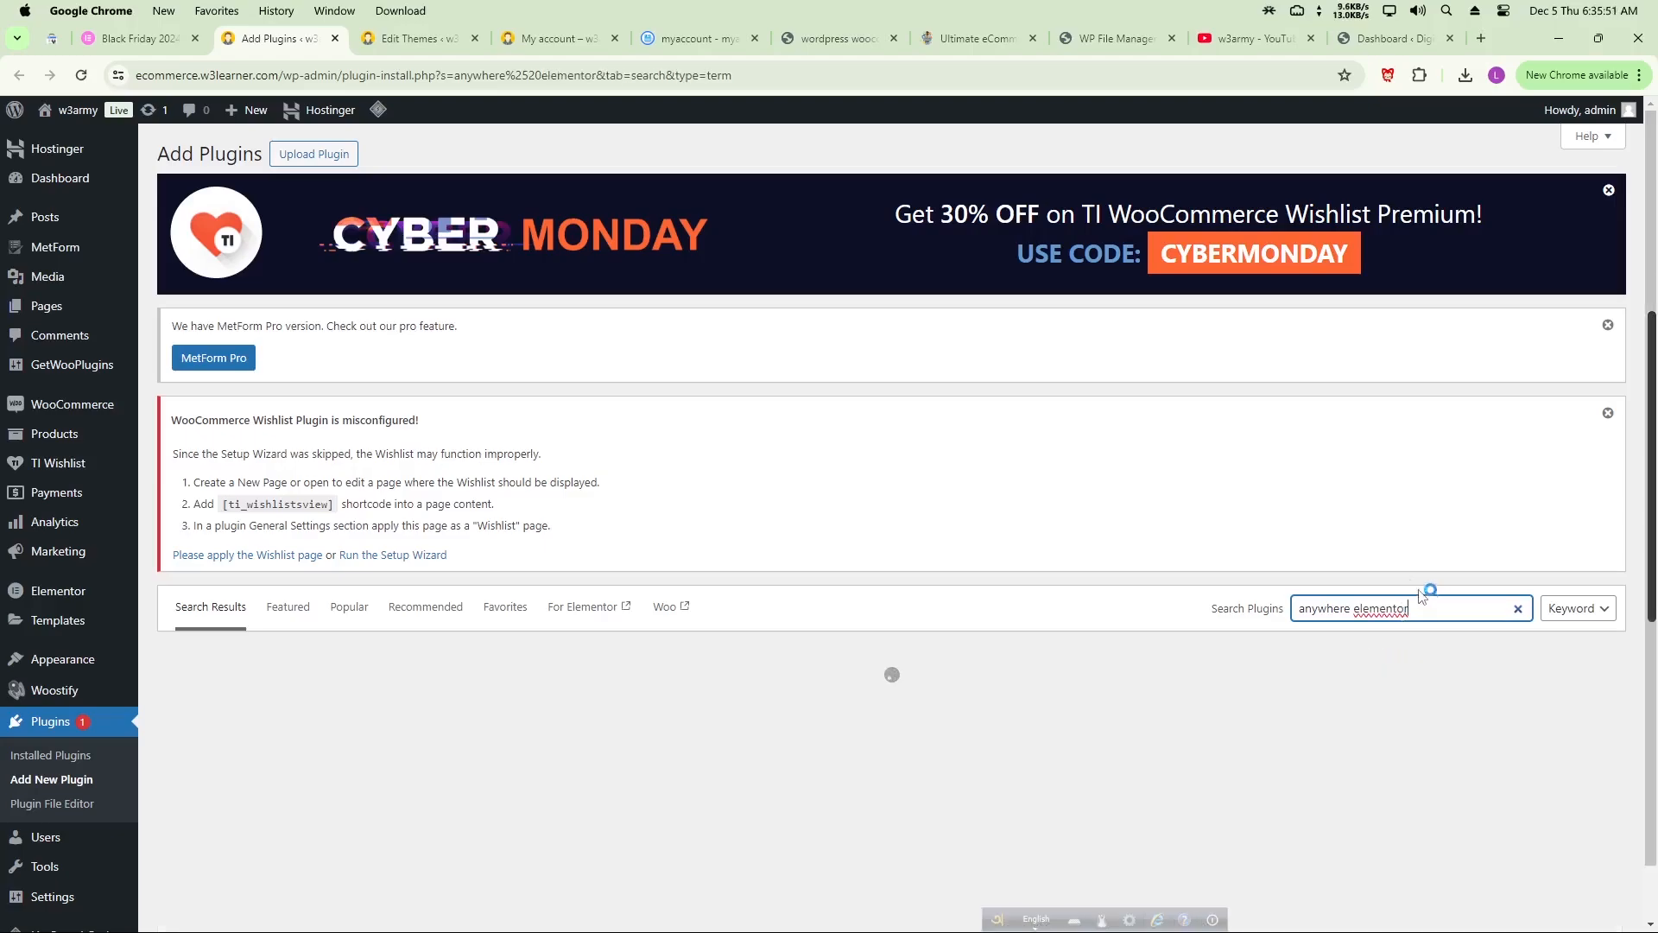
- Install and activate the AnyWhere Elementor plugin, then start a new AE Template
left_click(1567, 706)
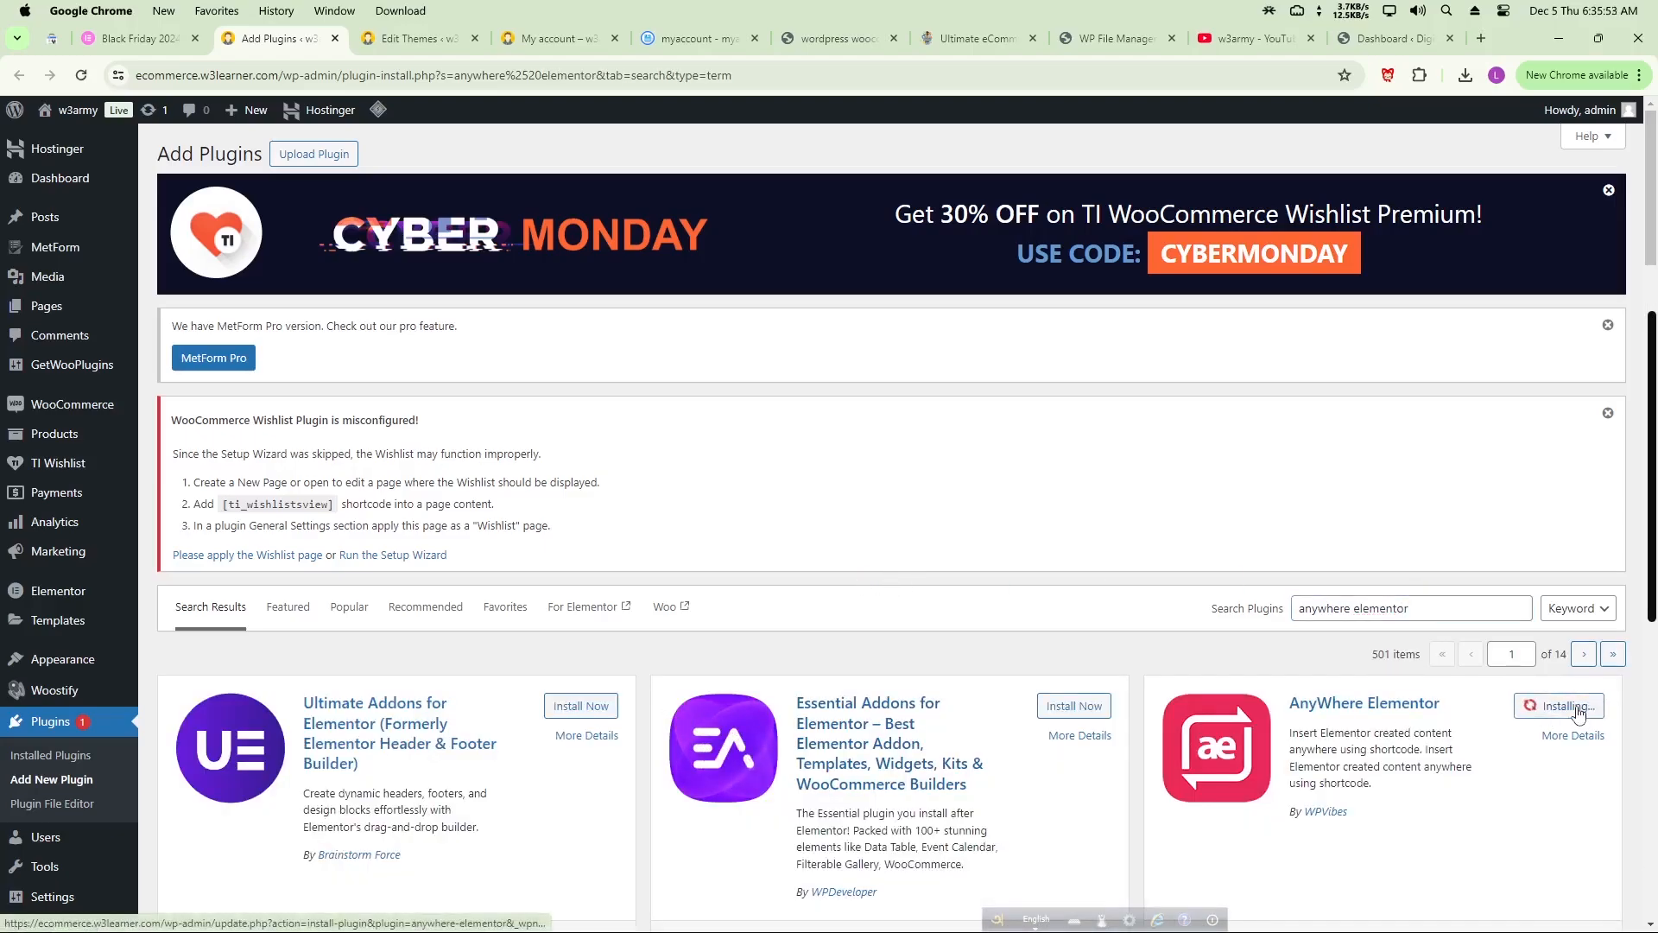
scroll(1480, 688, "down", 3)
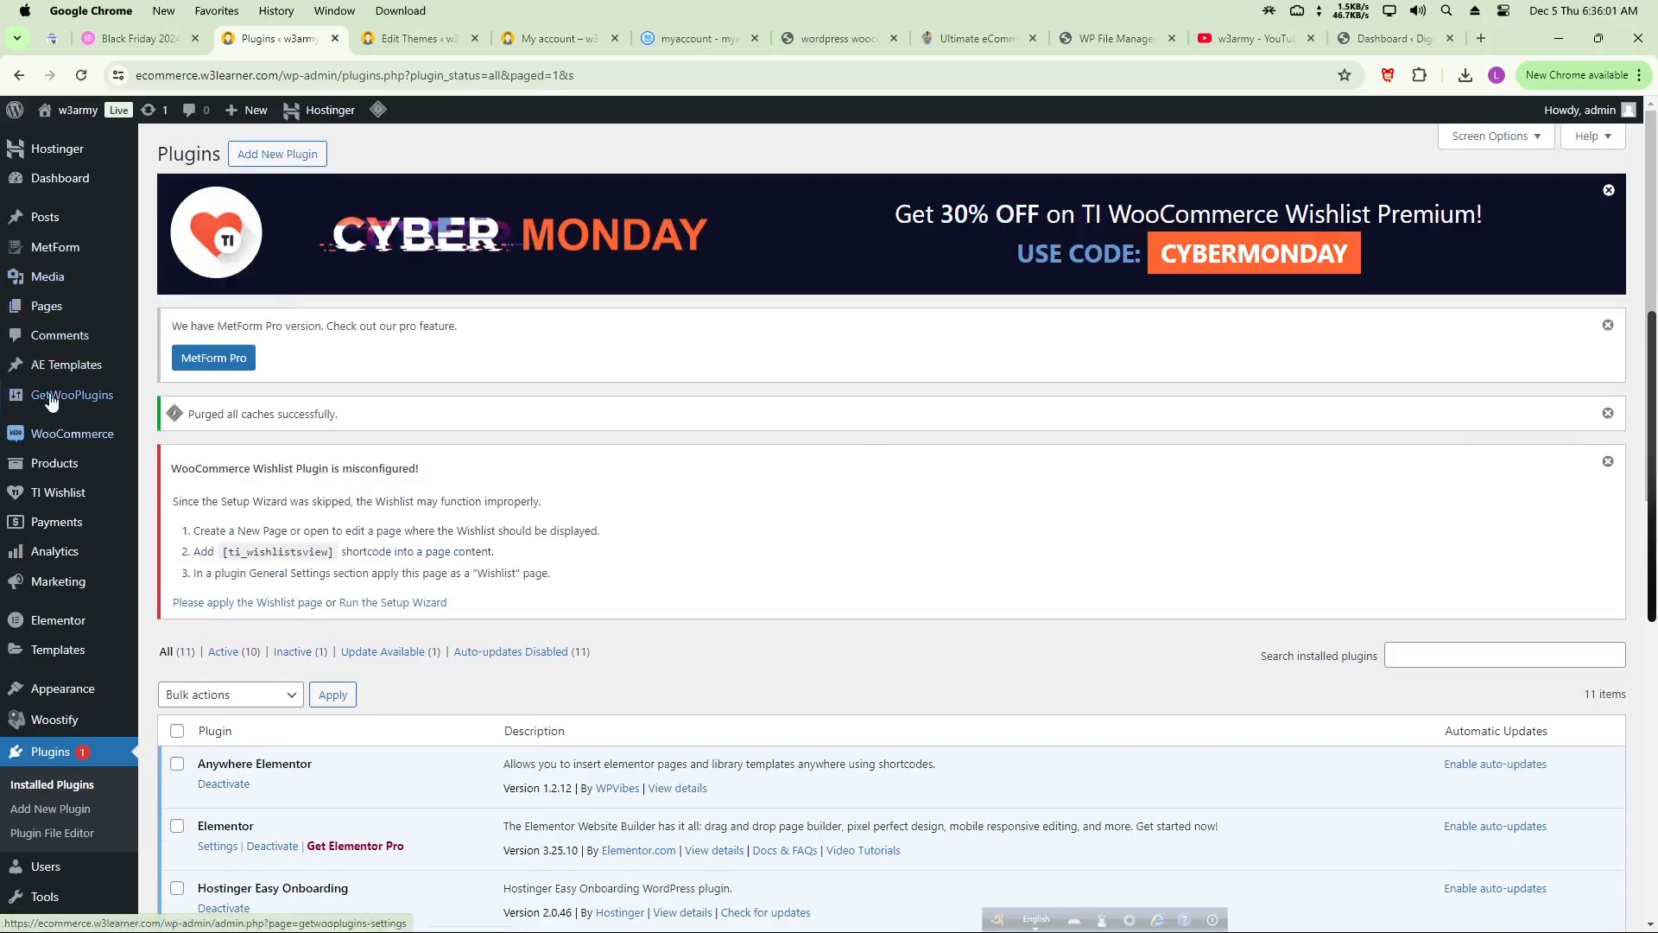
mouse_move(56, 378)
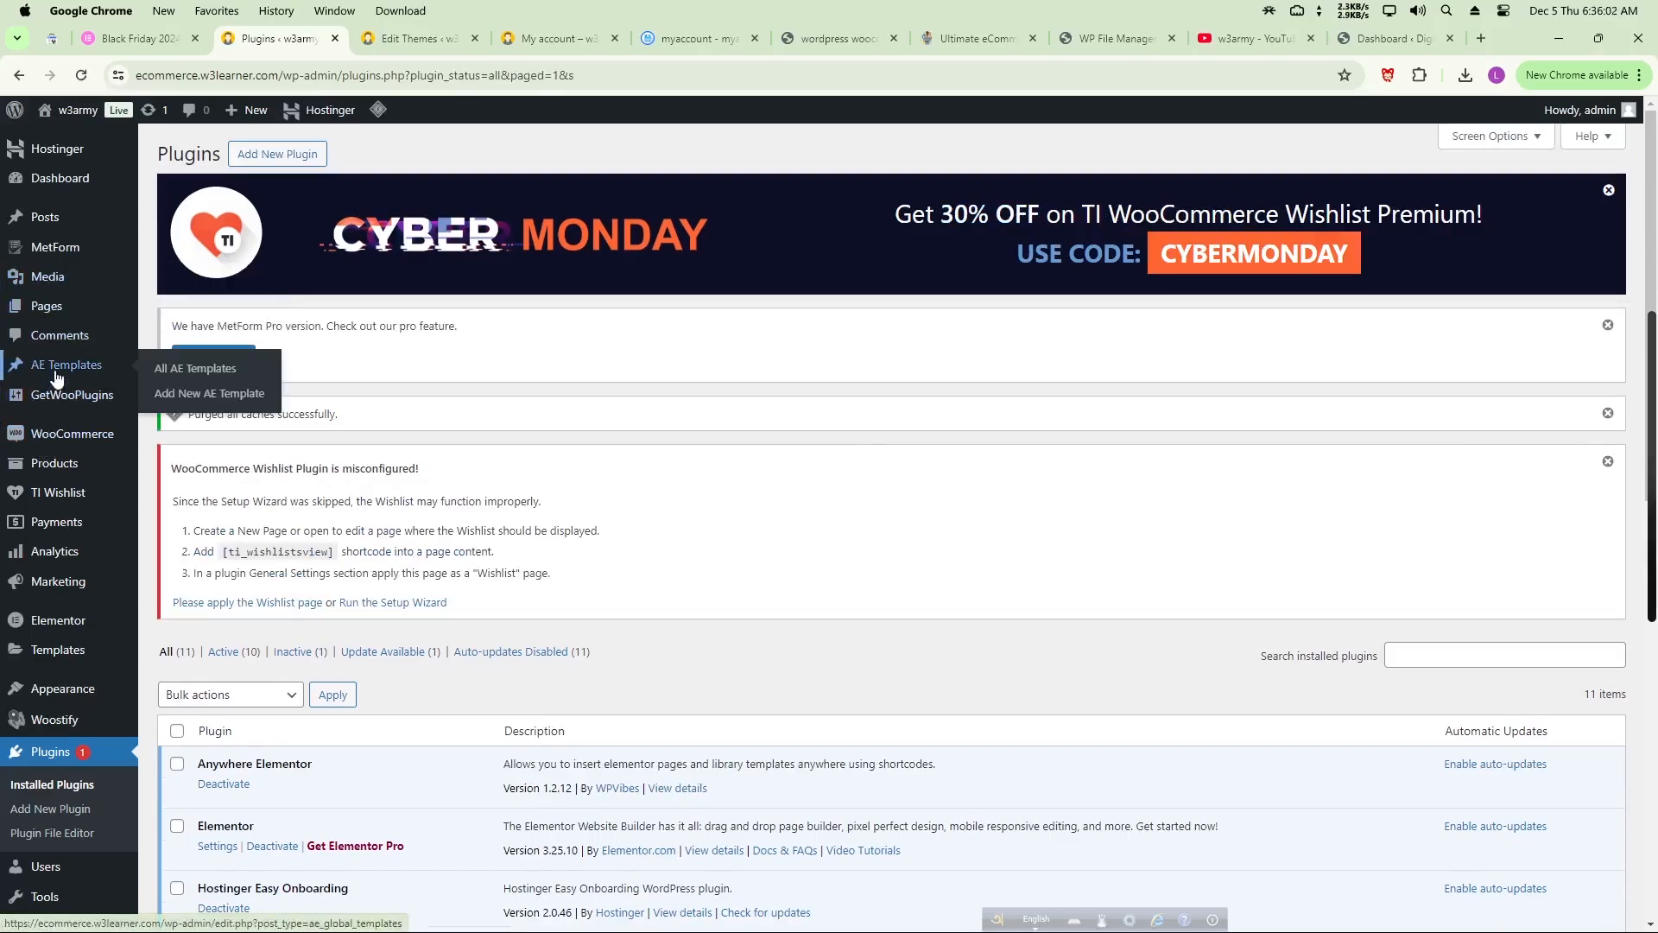
left_click(203, 394)
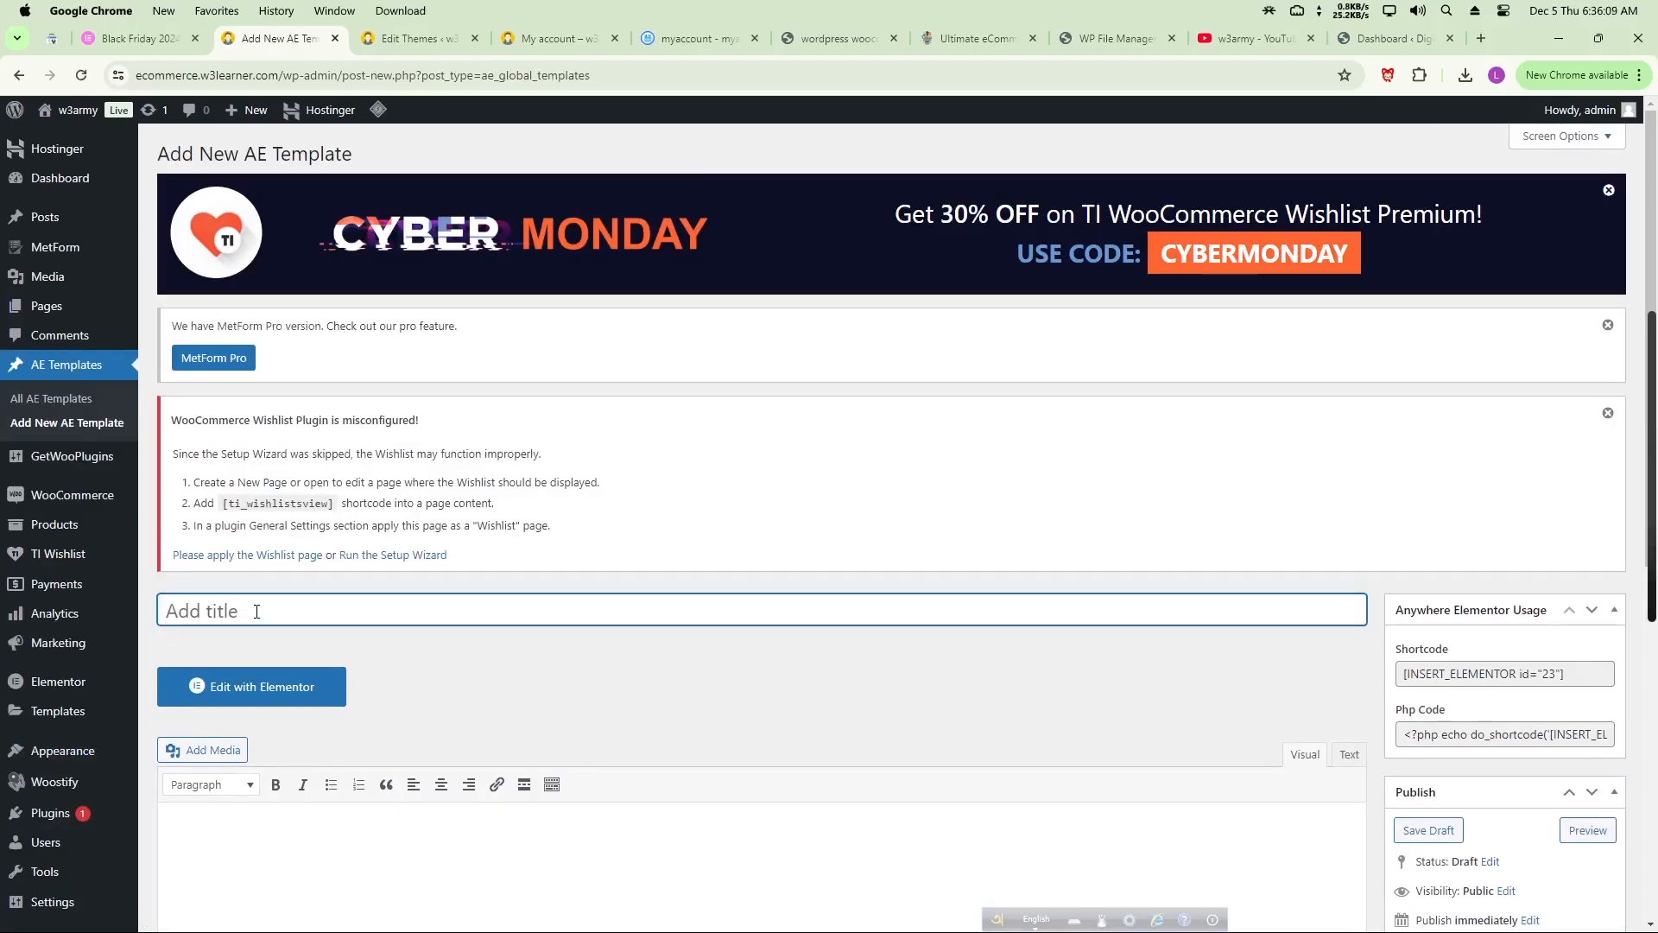
- Title the new AE Template "Dashboard Design" and publish it
type("Dashb")
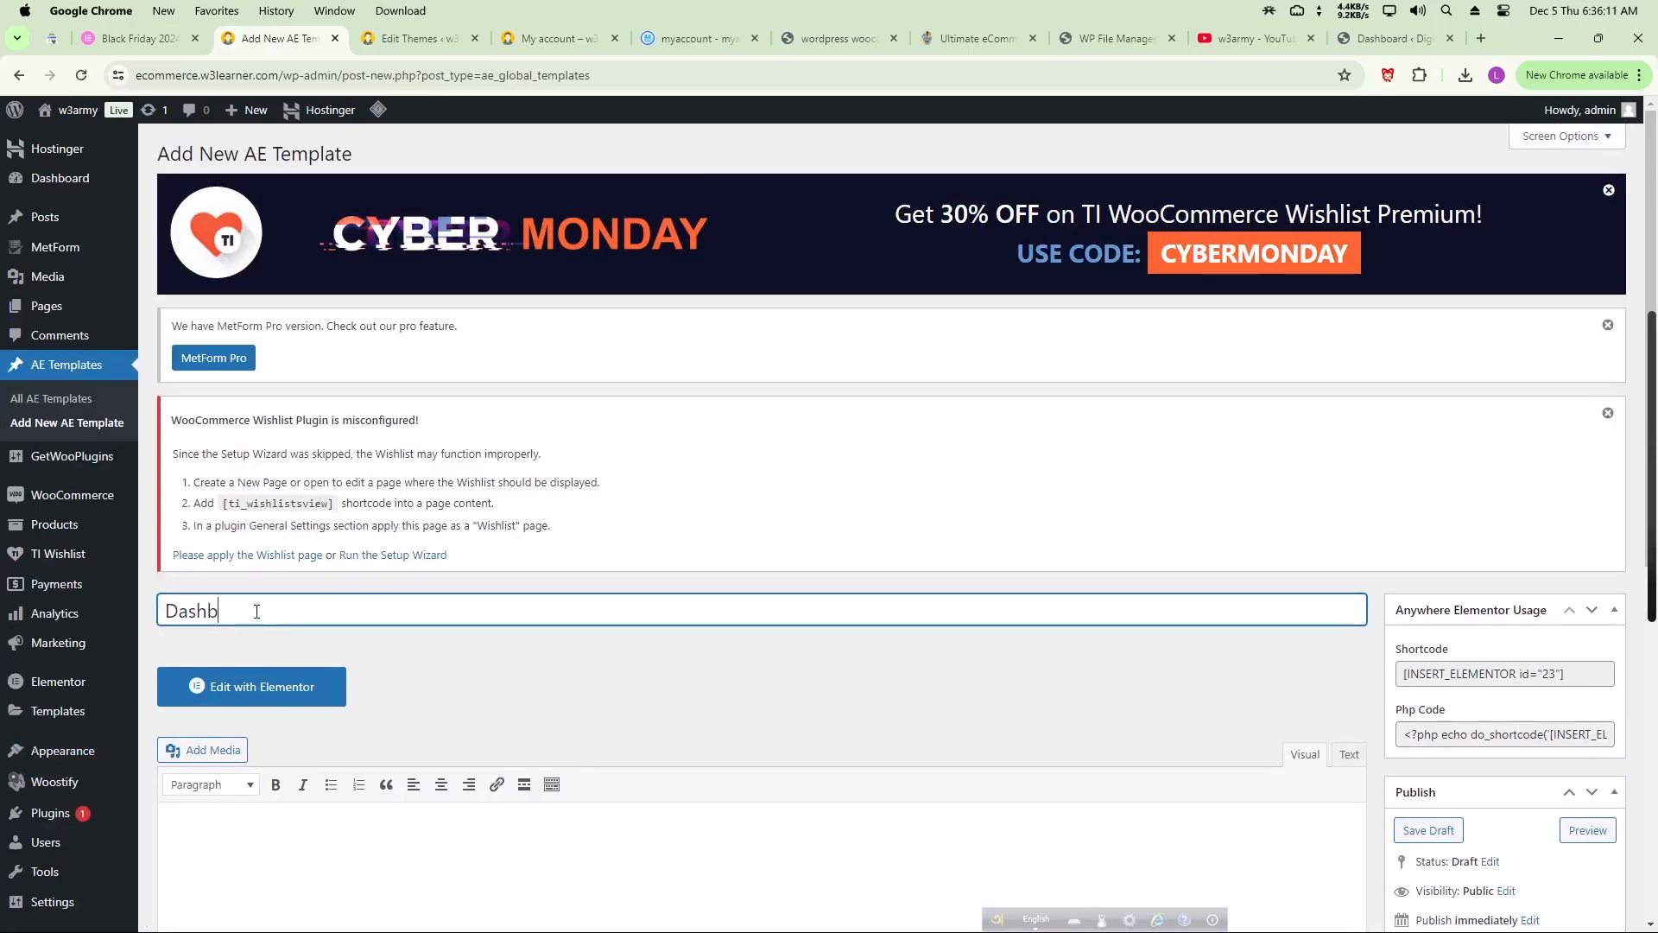
type("oard Design")
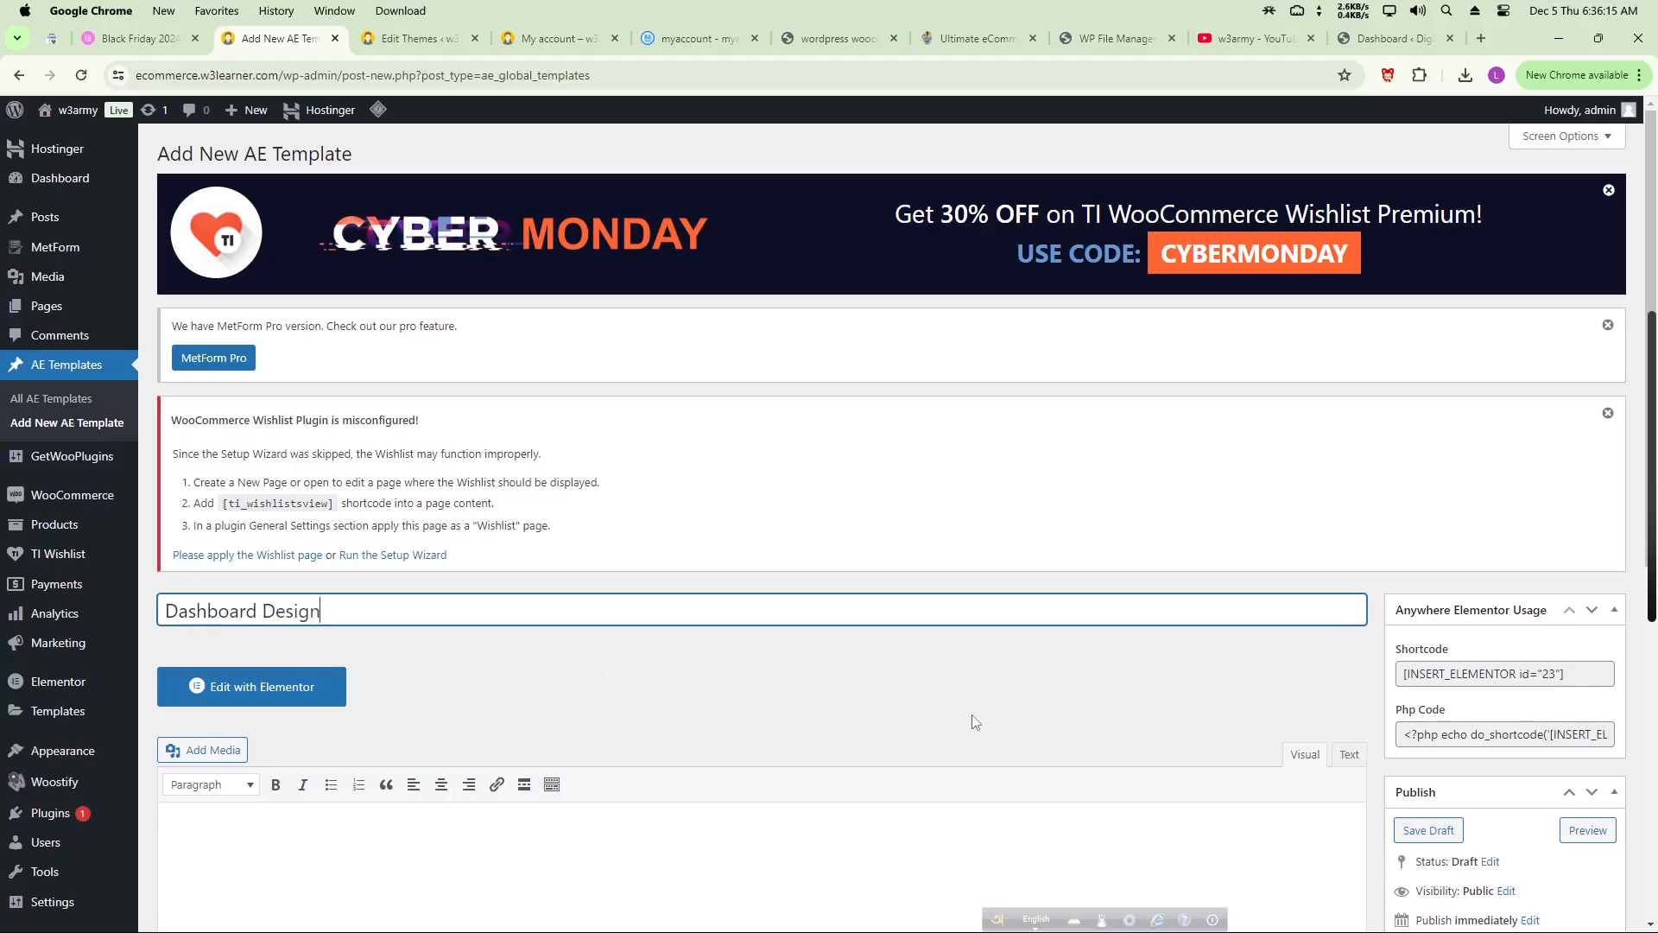
scroll(976, 722, "down", 2)
left_click(1588, 786)
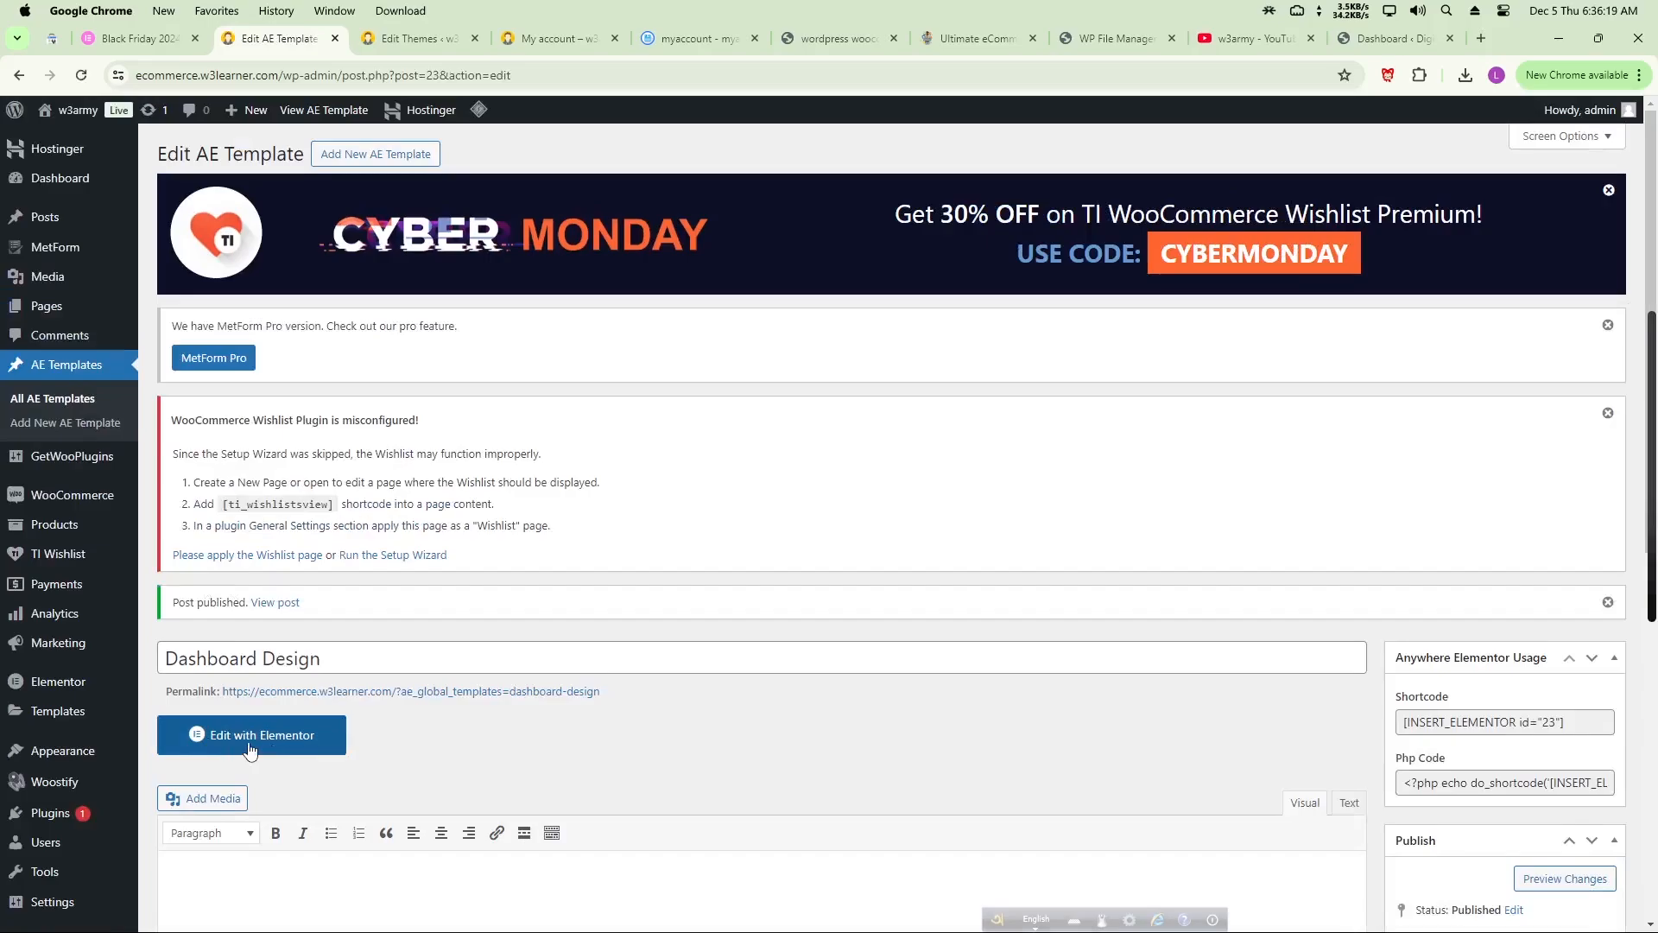
- Open the Dashboard Design template in Elementor, dismiss the AI notification, and add a single-column flexbox container with downward direction
left_click(250, 748)
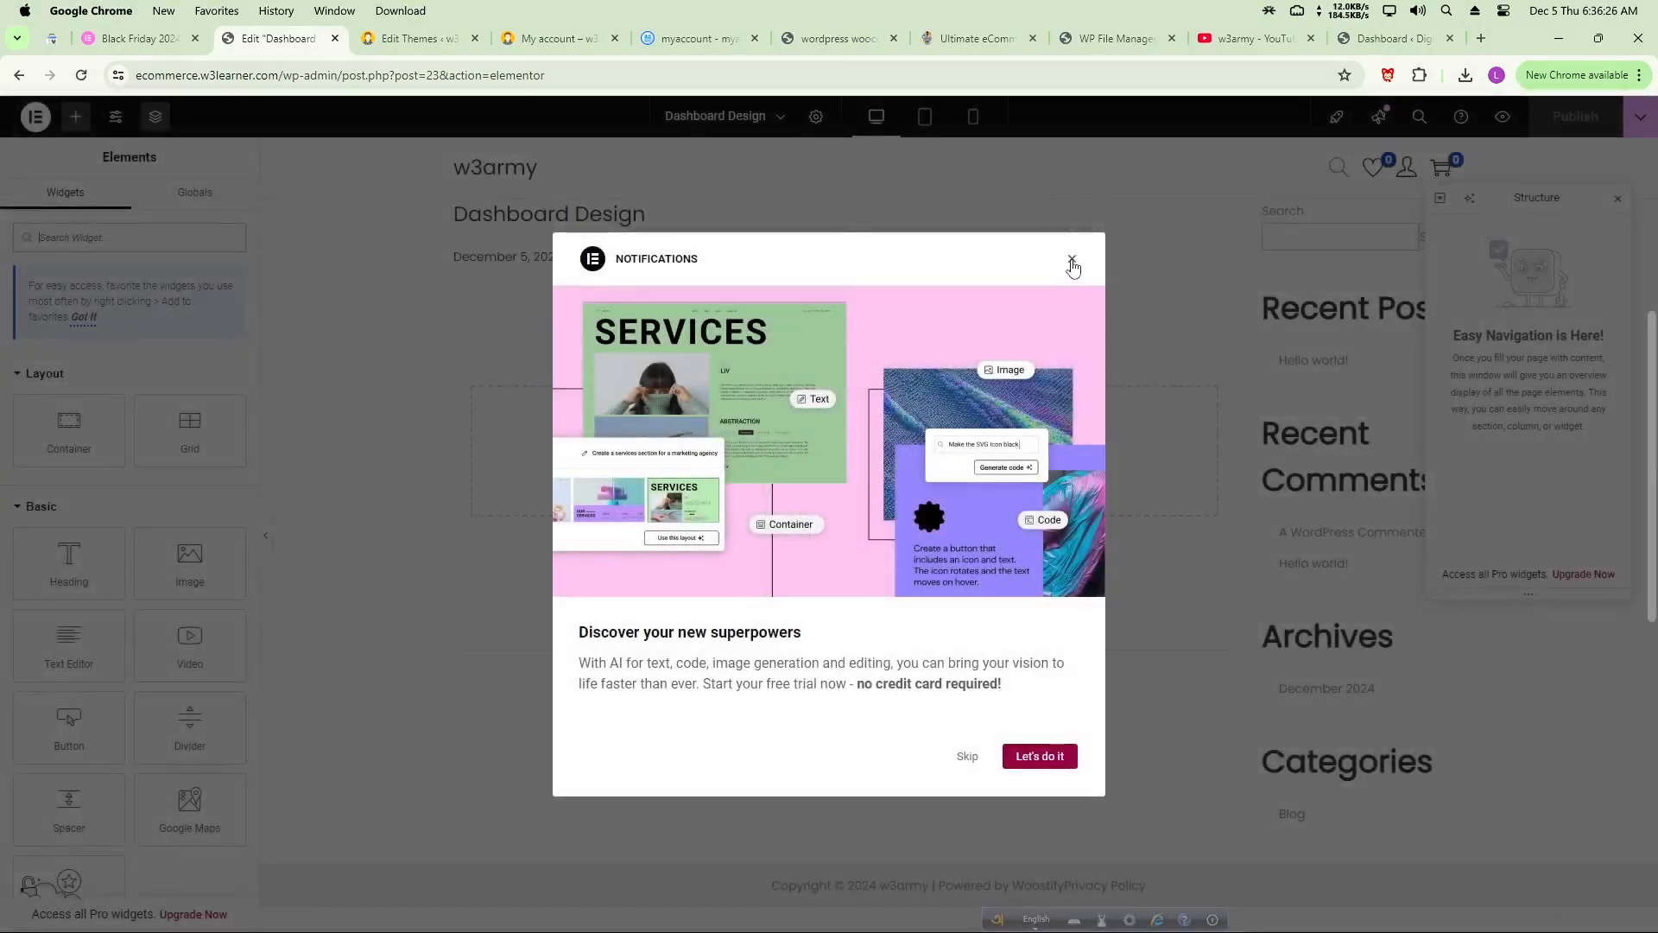
left_click(1072, 261)
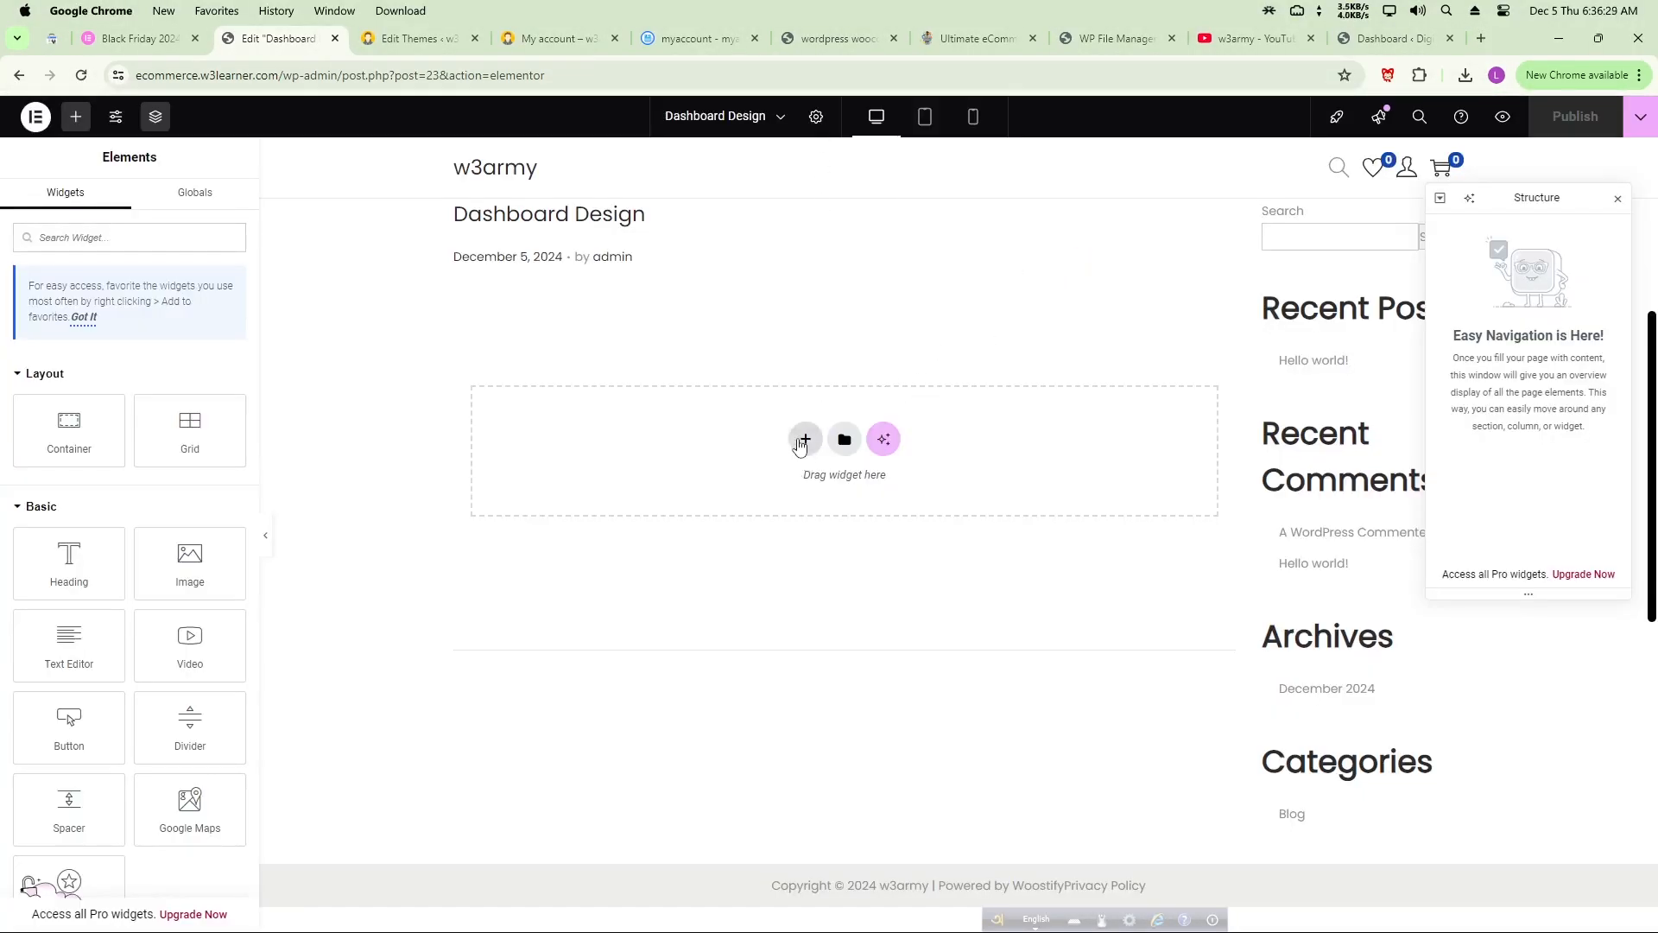
left_click(805, 439)
left_click(784, 499)
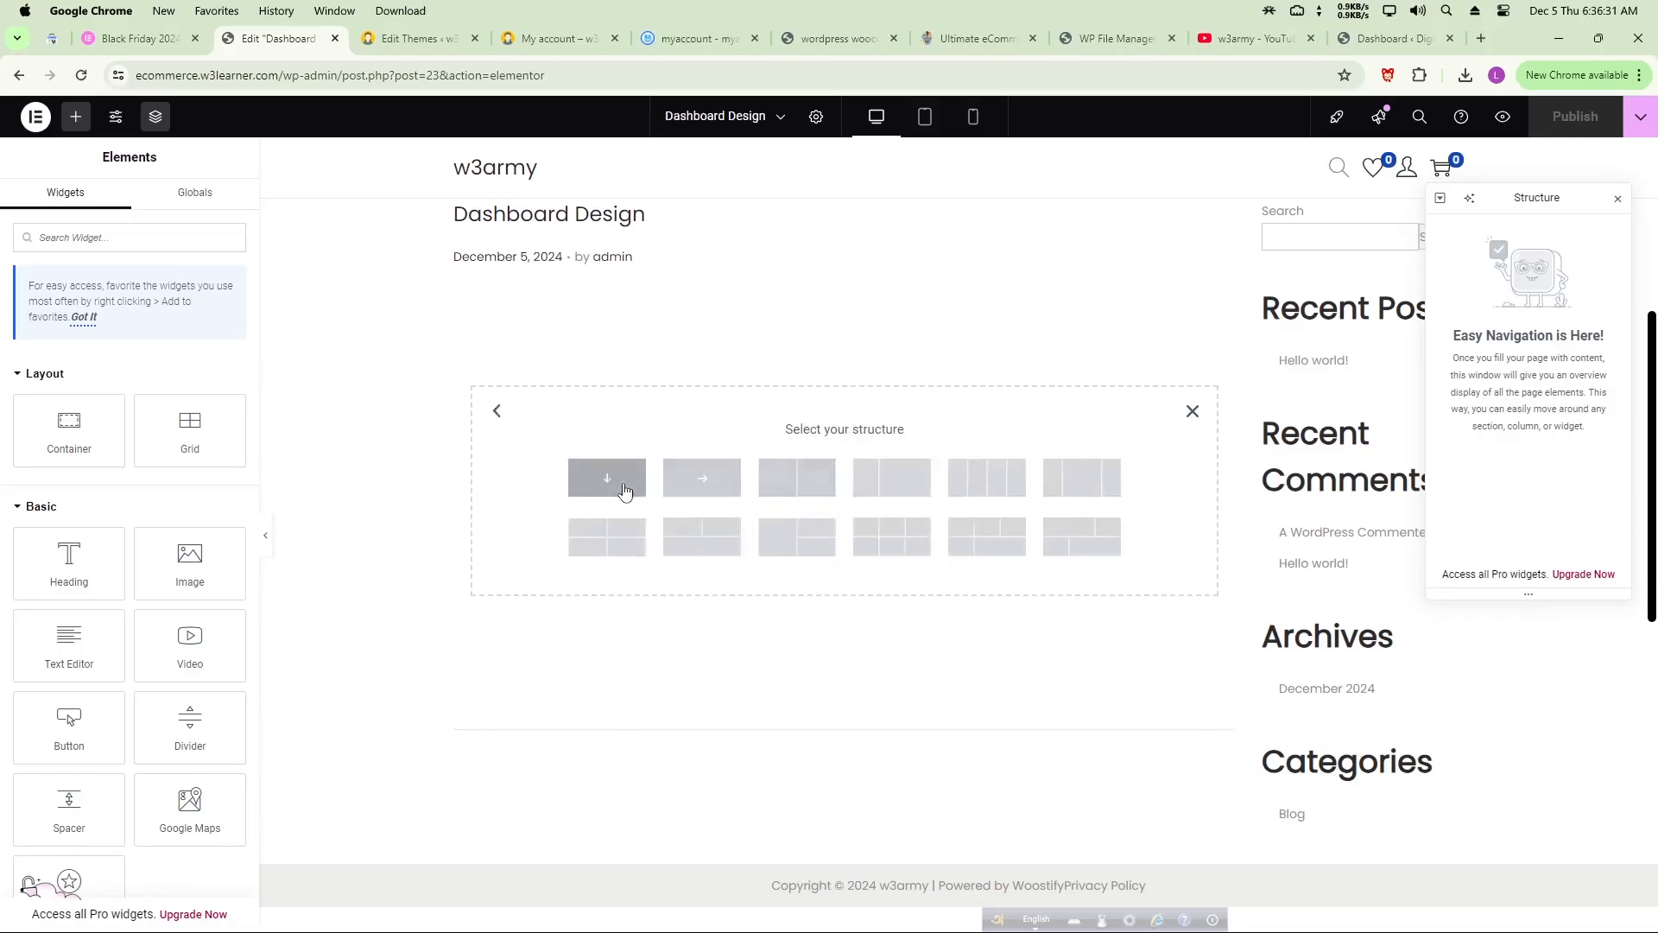
left_click(615, 484)
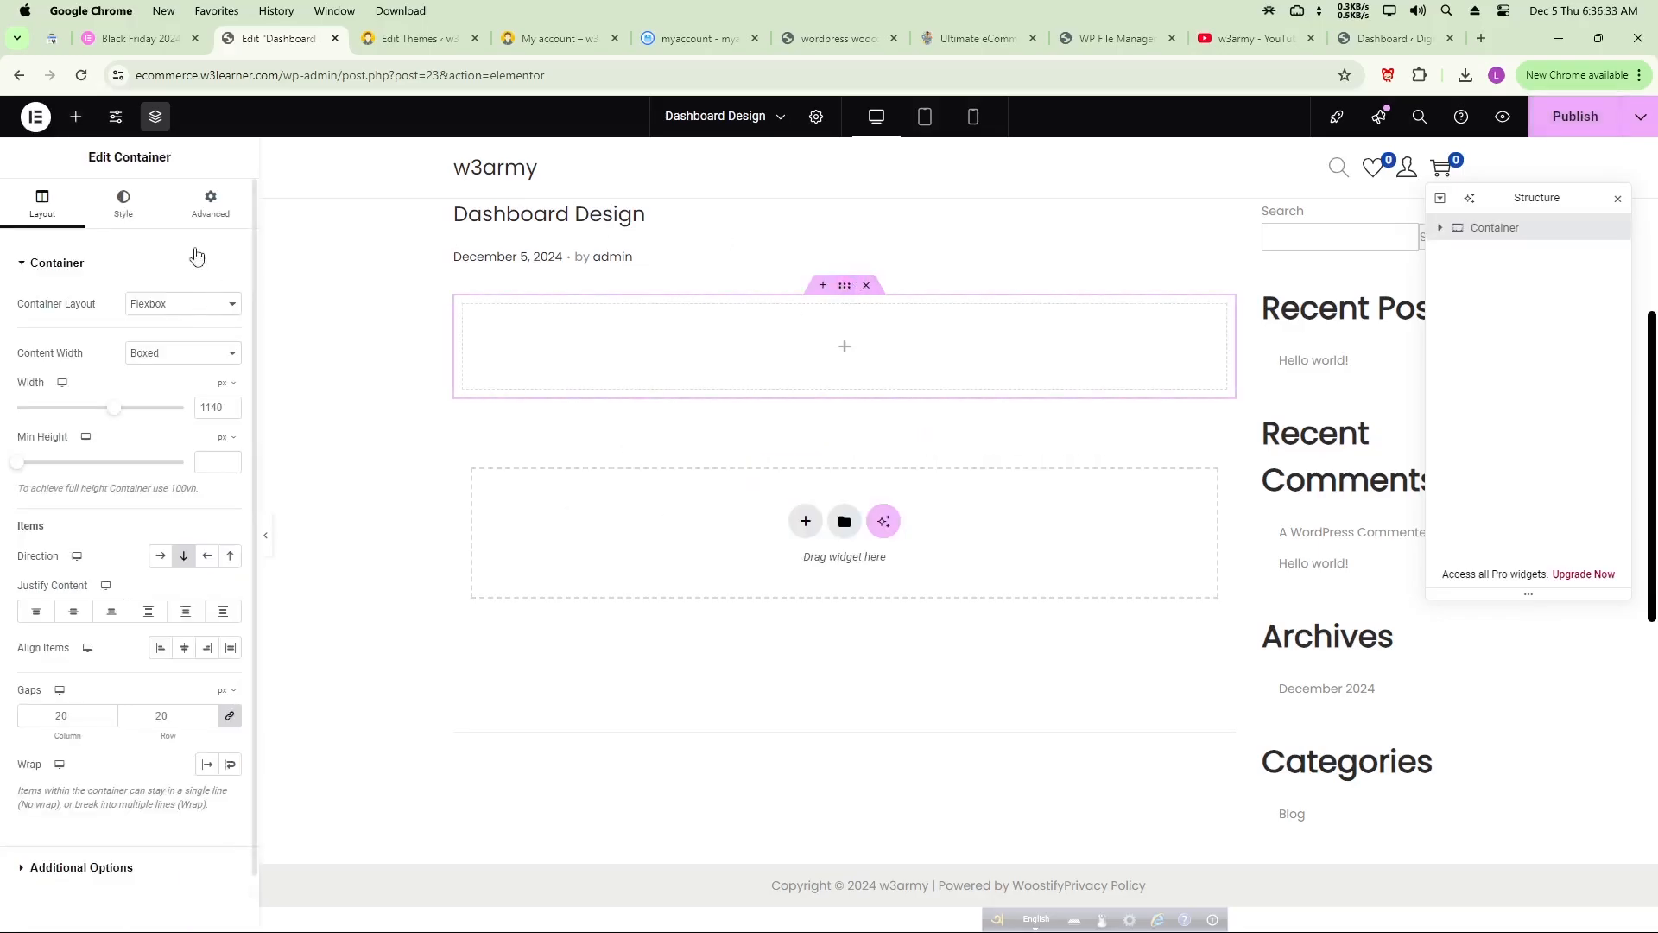
- Add a Heading widget to the container and set its title to "Dashboard"
left_click(75, 115)
left_click_drag(68, 584, 848, 358)
double_click(100, 325)
triple_click(100, 325)
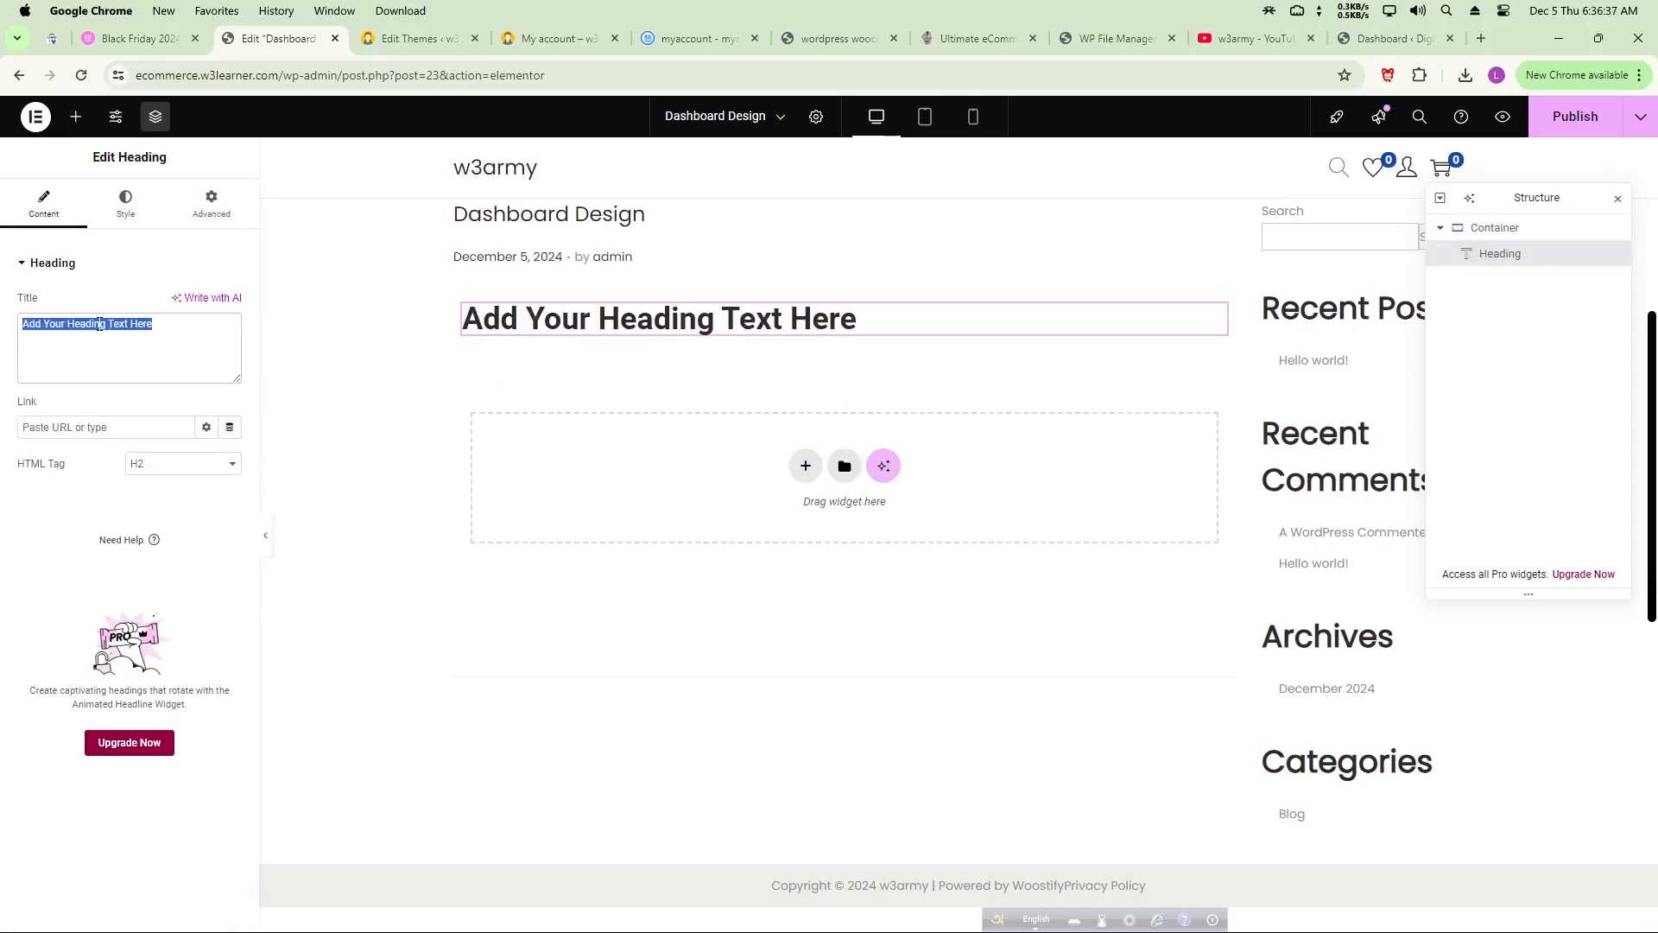
type("Da")
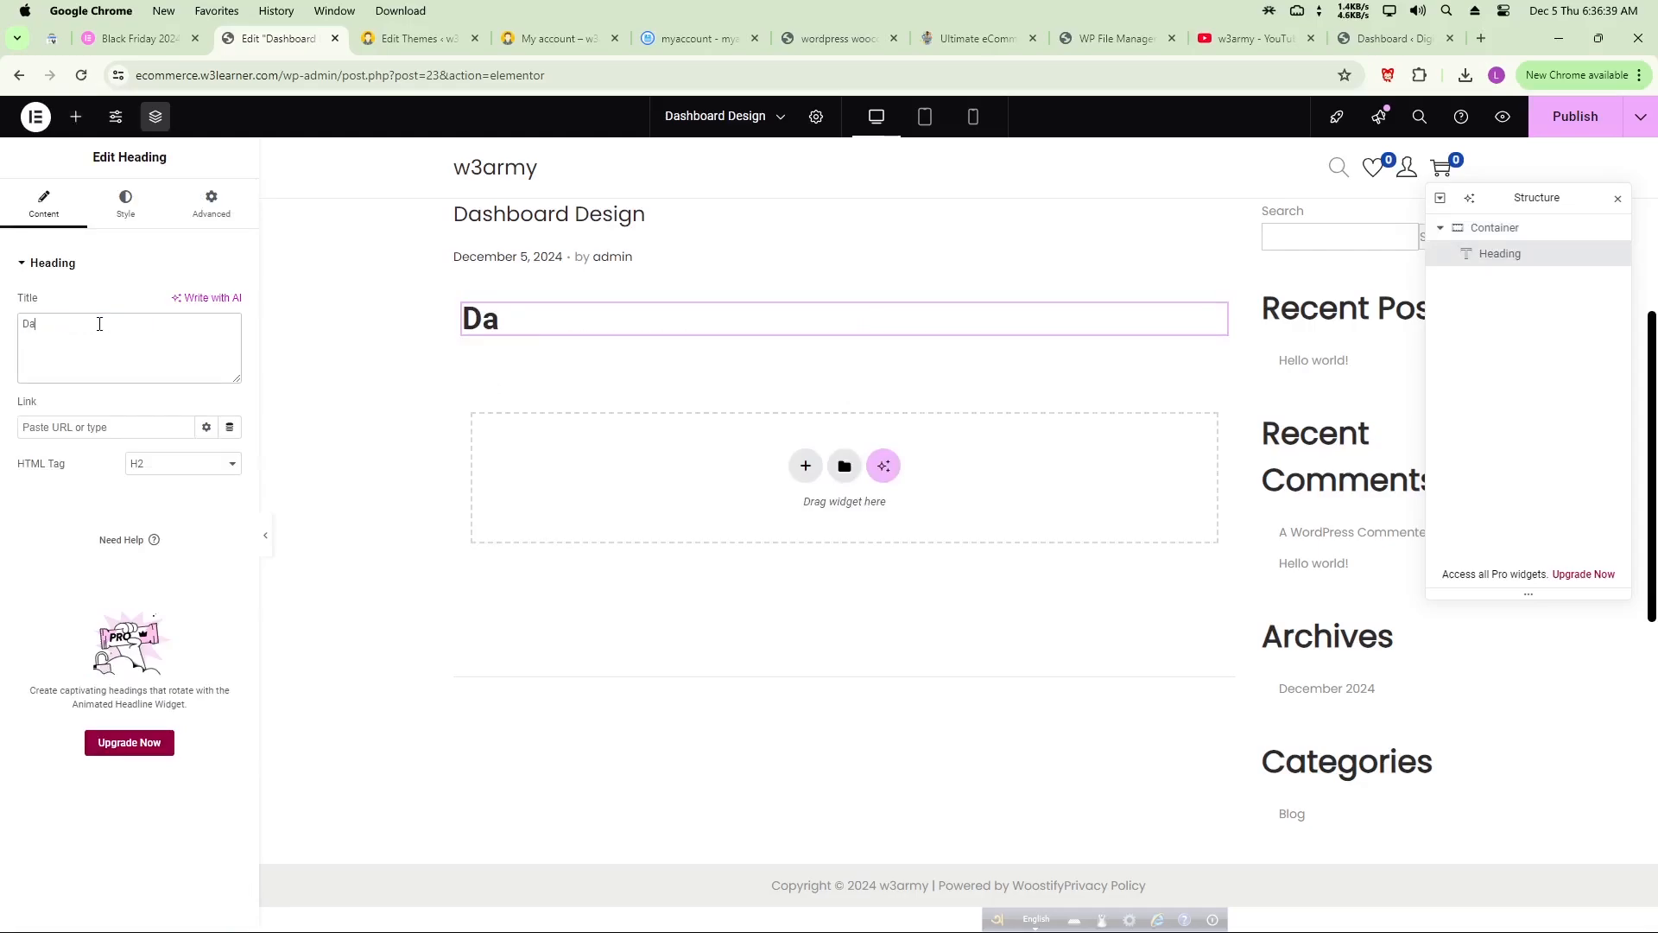
type("shboard")
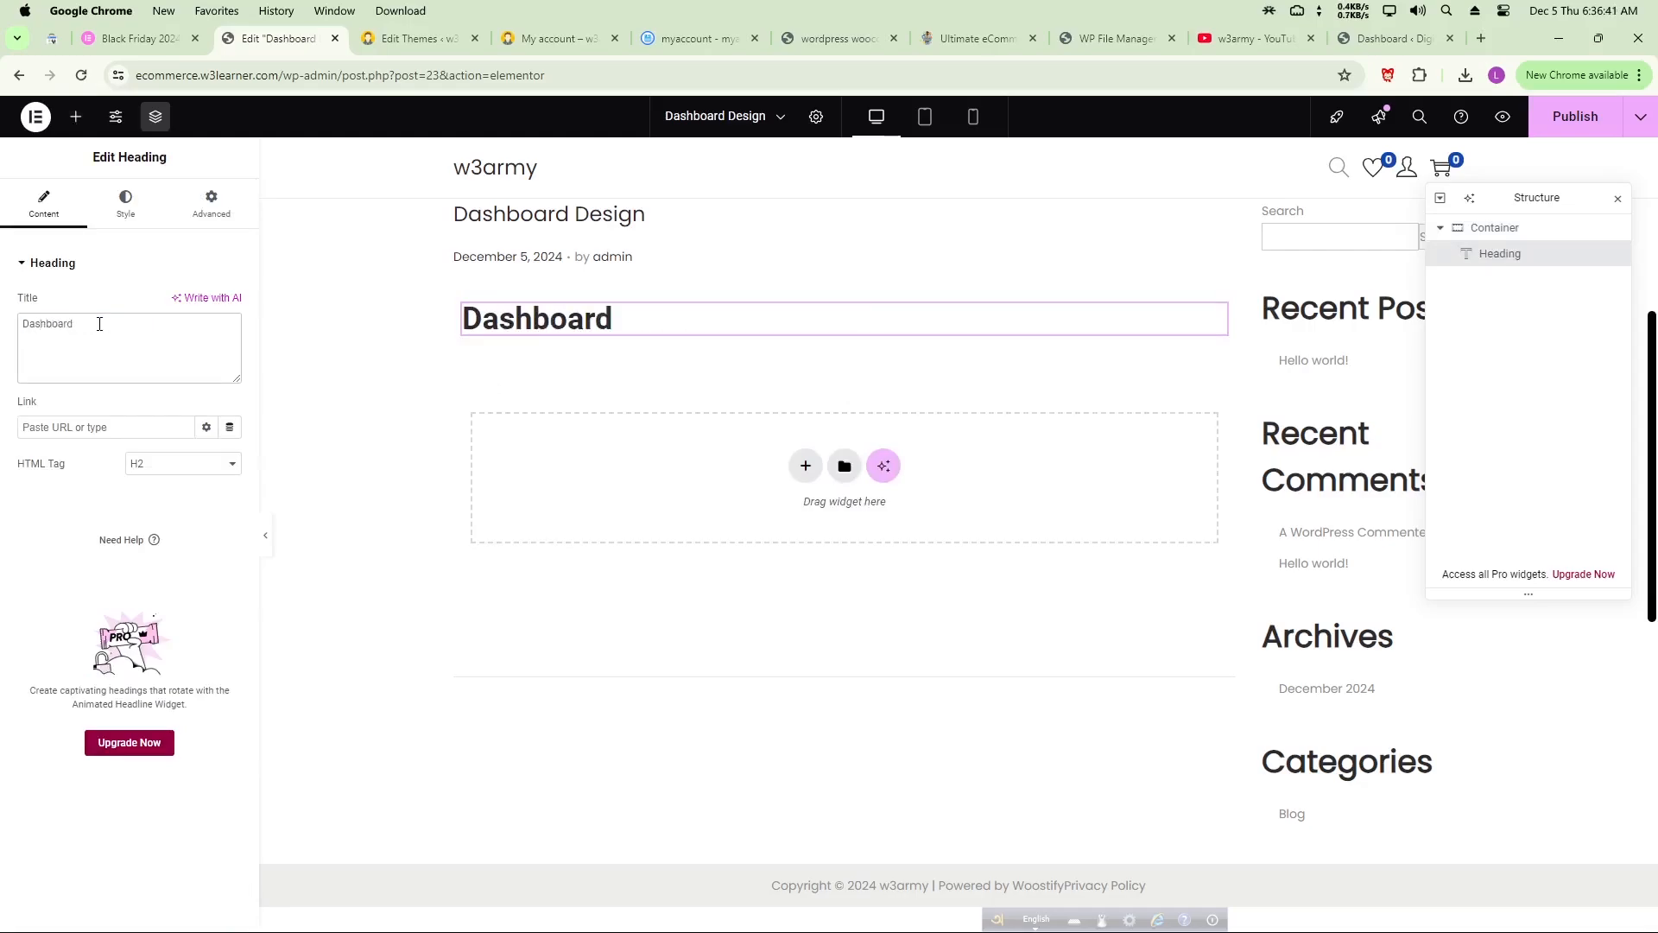
- Center the Dashboard heading and enlarge its font size to about 80 px
left_click(126, 205)
left_click(184, 305)
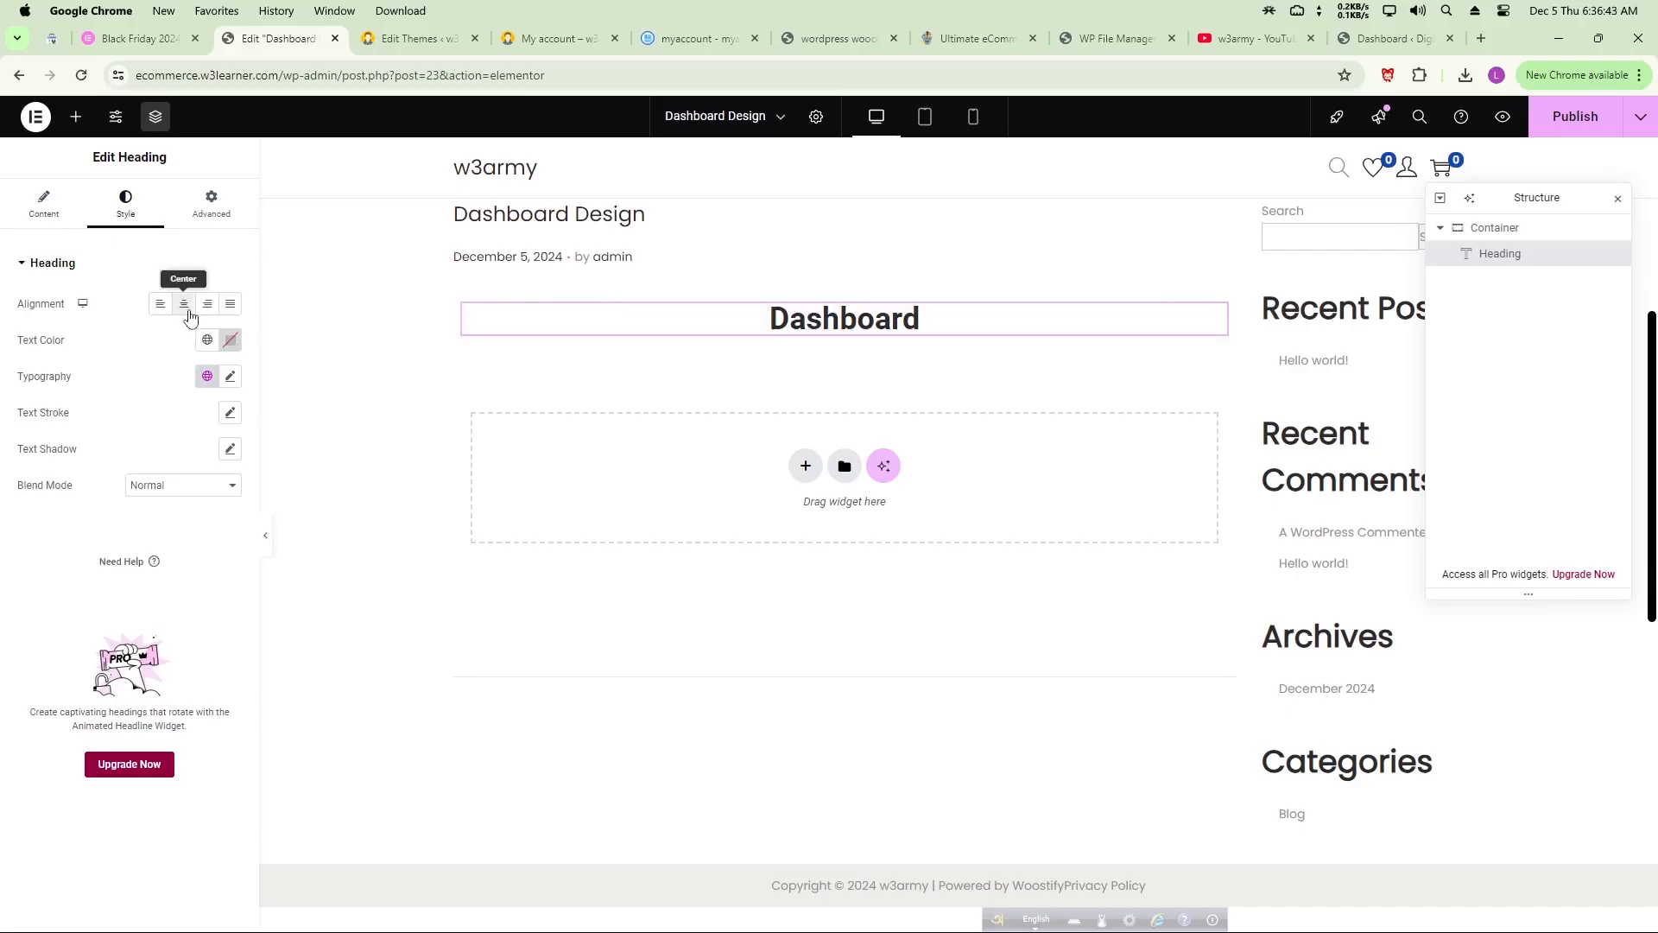
left_click(230, 376)
left_click(47, 517)
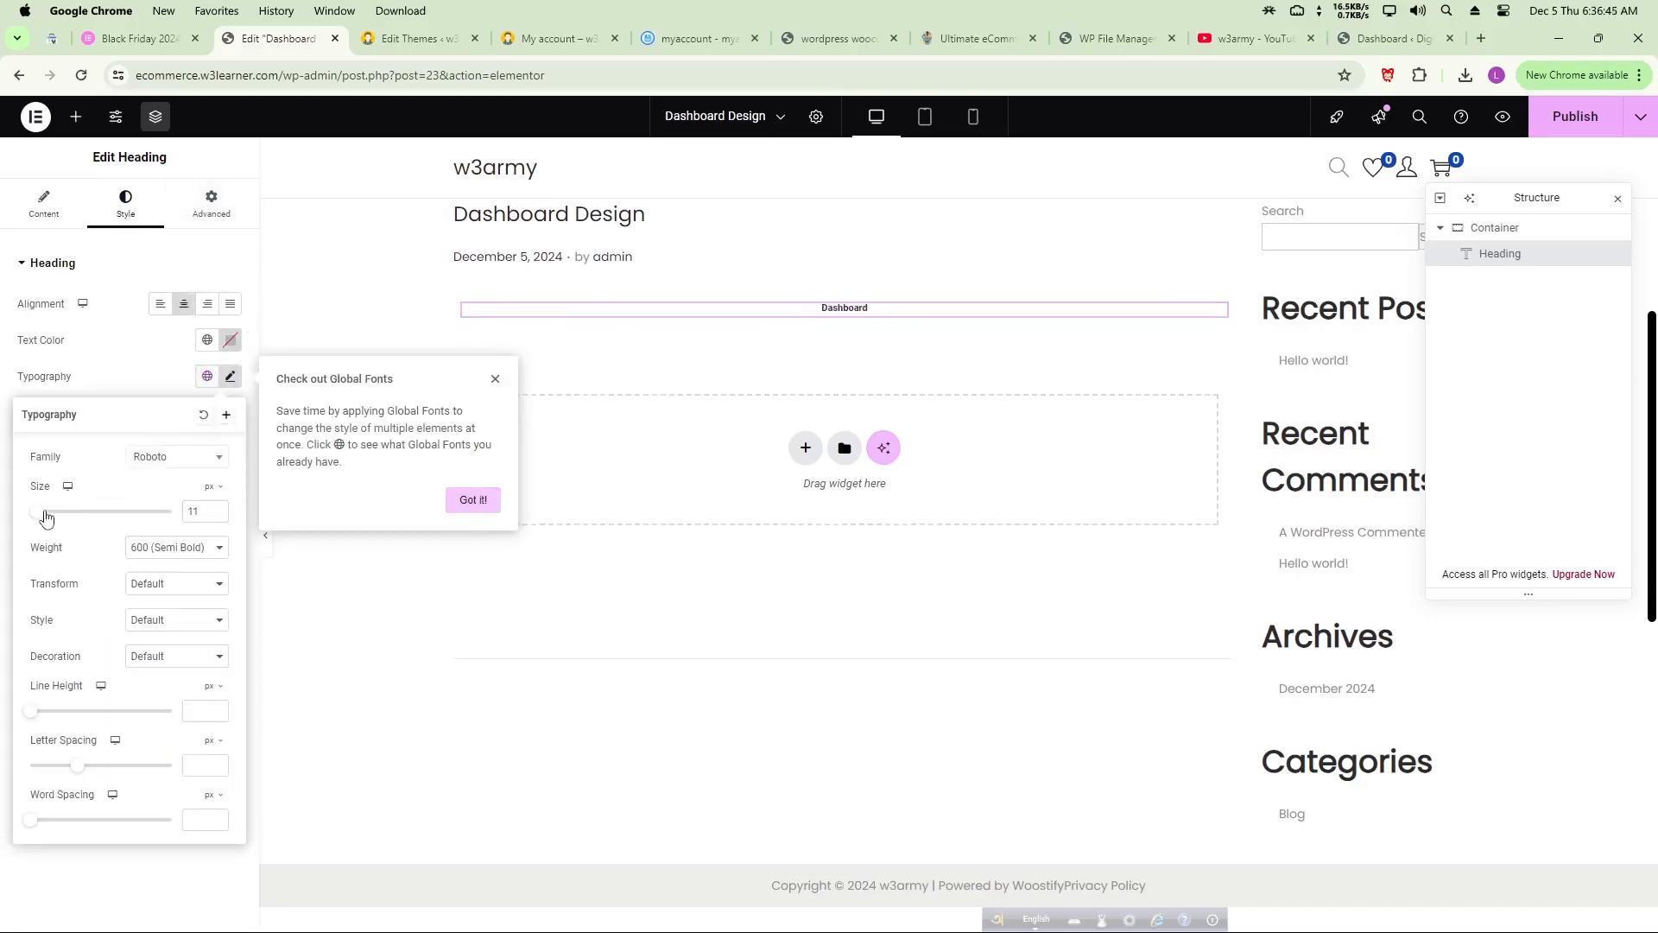
left_click_drag(47, 517, 86, 514)
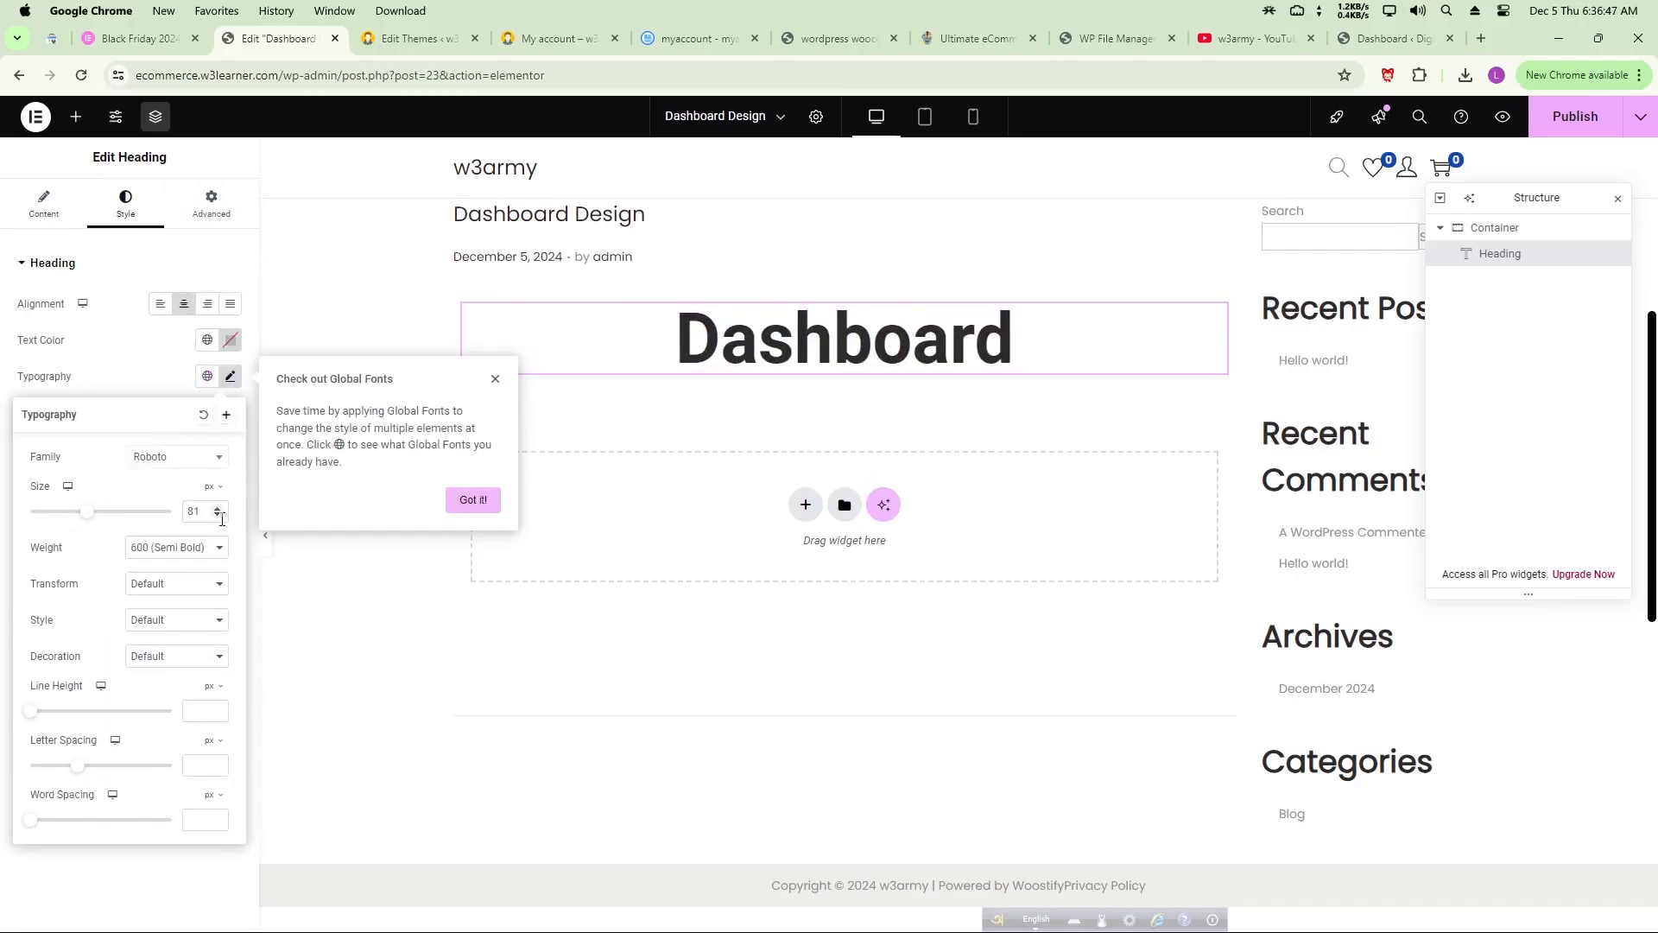
- Find the Divider widget and place it below the Dashboard heading in the same container
left_click(76, 116)
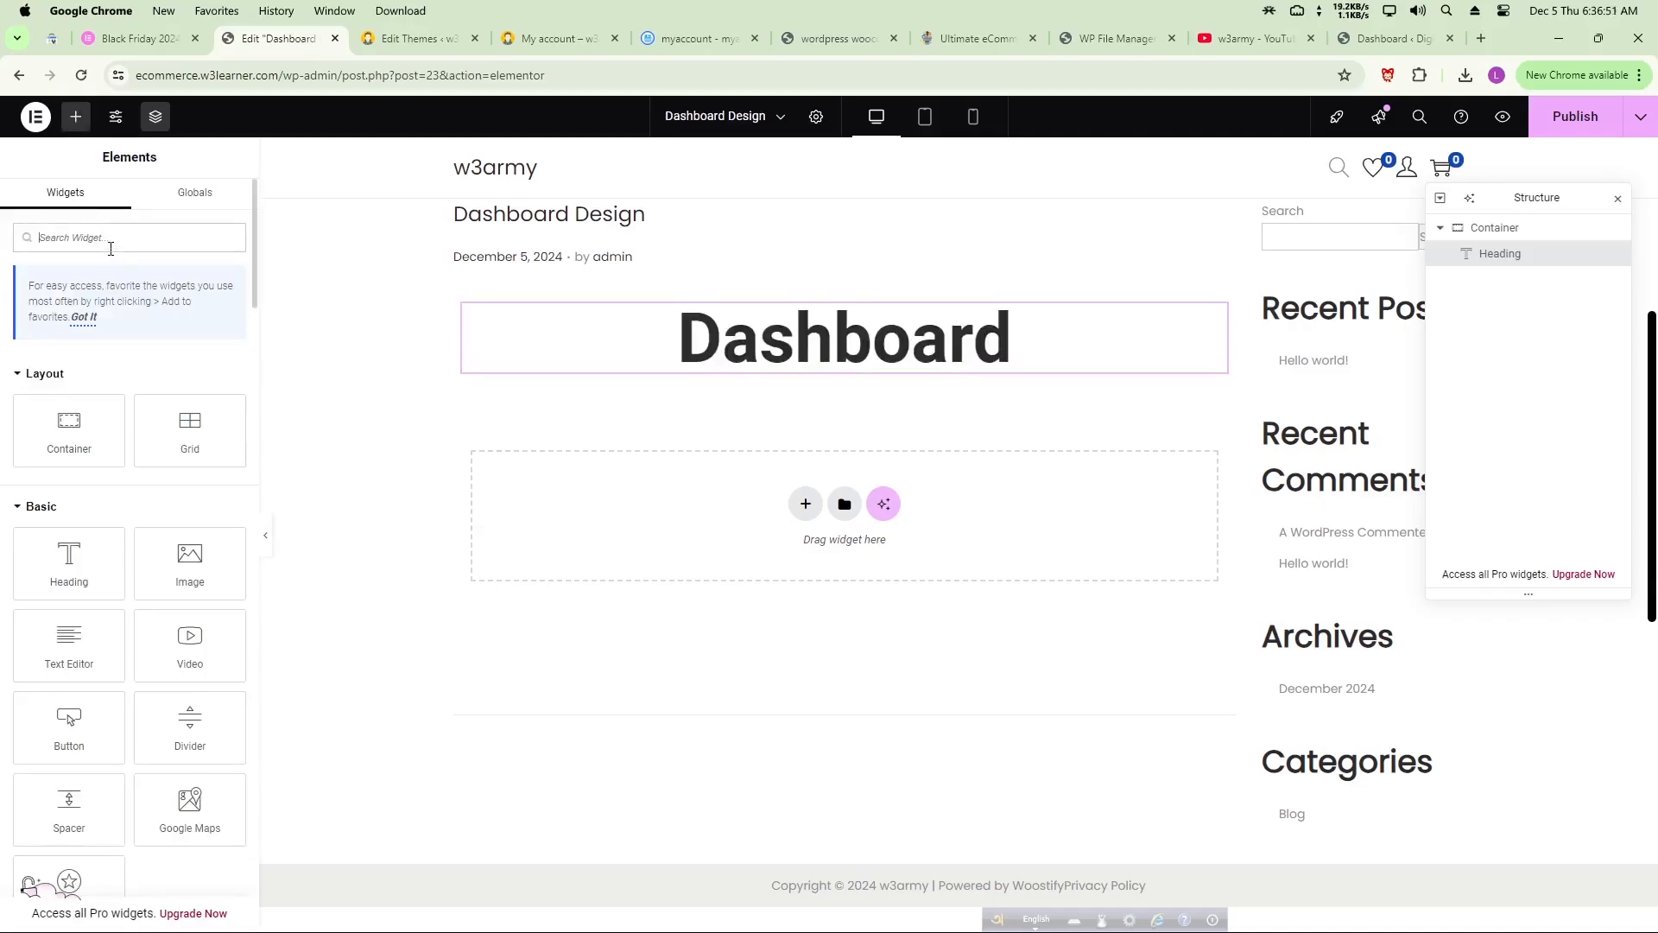
type("divi")
left_click_drag(69, 385, 843, 362)
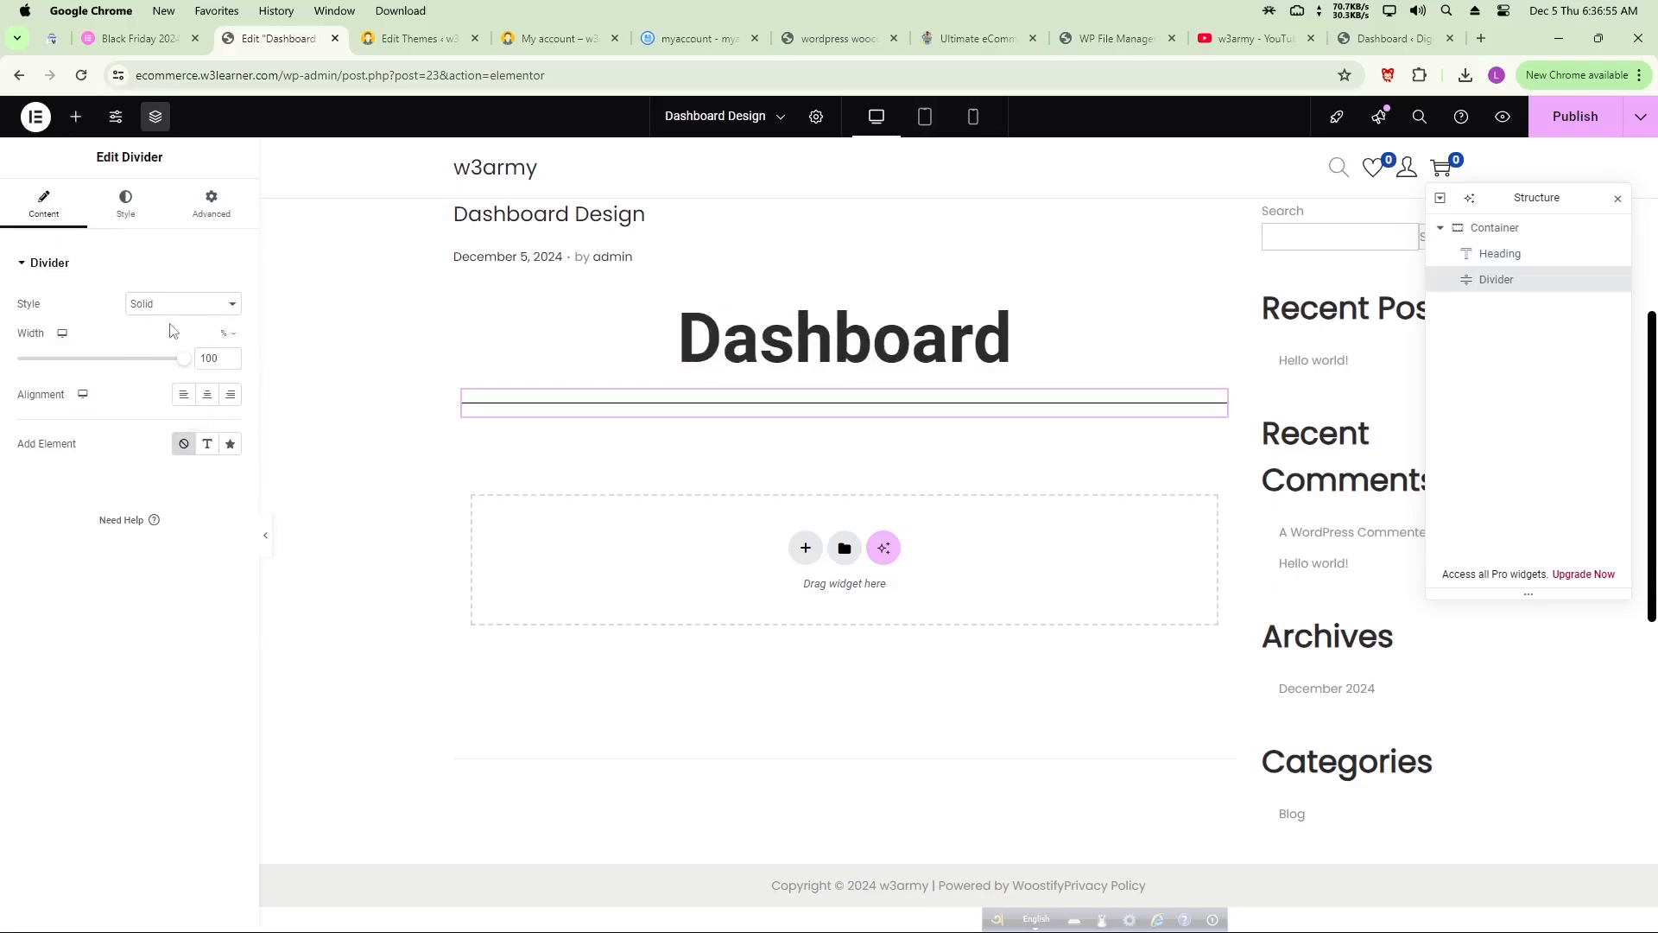
- Add an icon element to the divider, using the house icon with a person found by searching the icon library for "user"
left_click(230, 443)
left_click(74, 567)
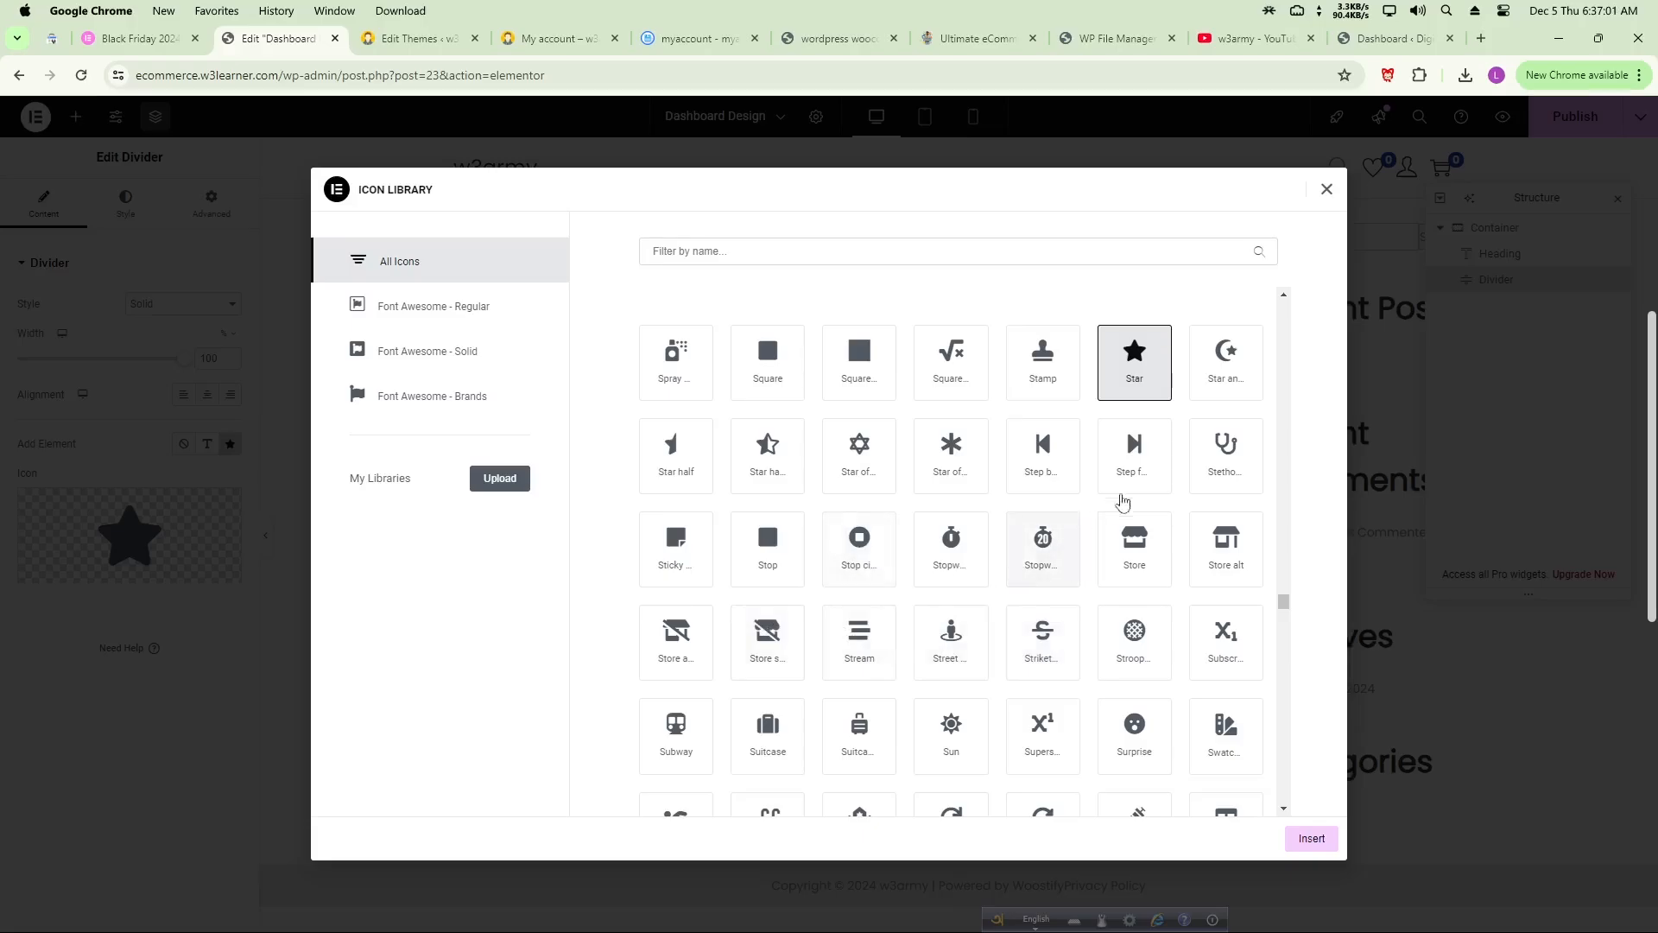
left_click(902, 257)
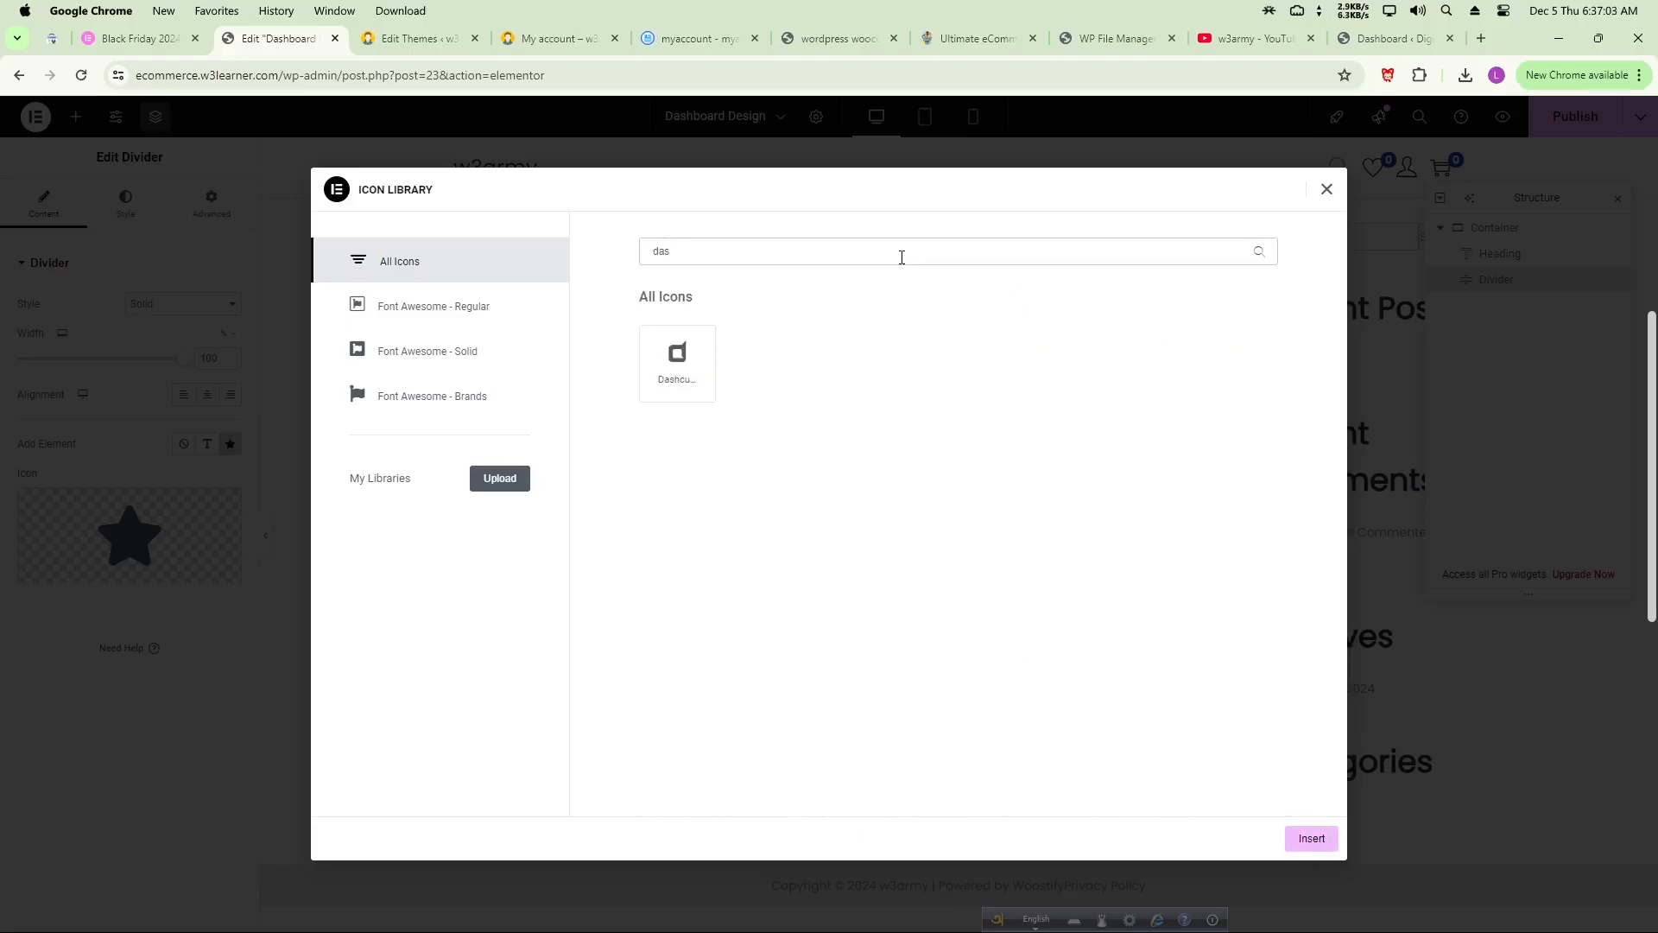
key("BackSpace")
key("BackSpace")
key("BackSpace")
type("user")
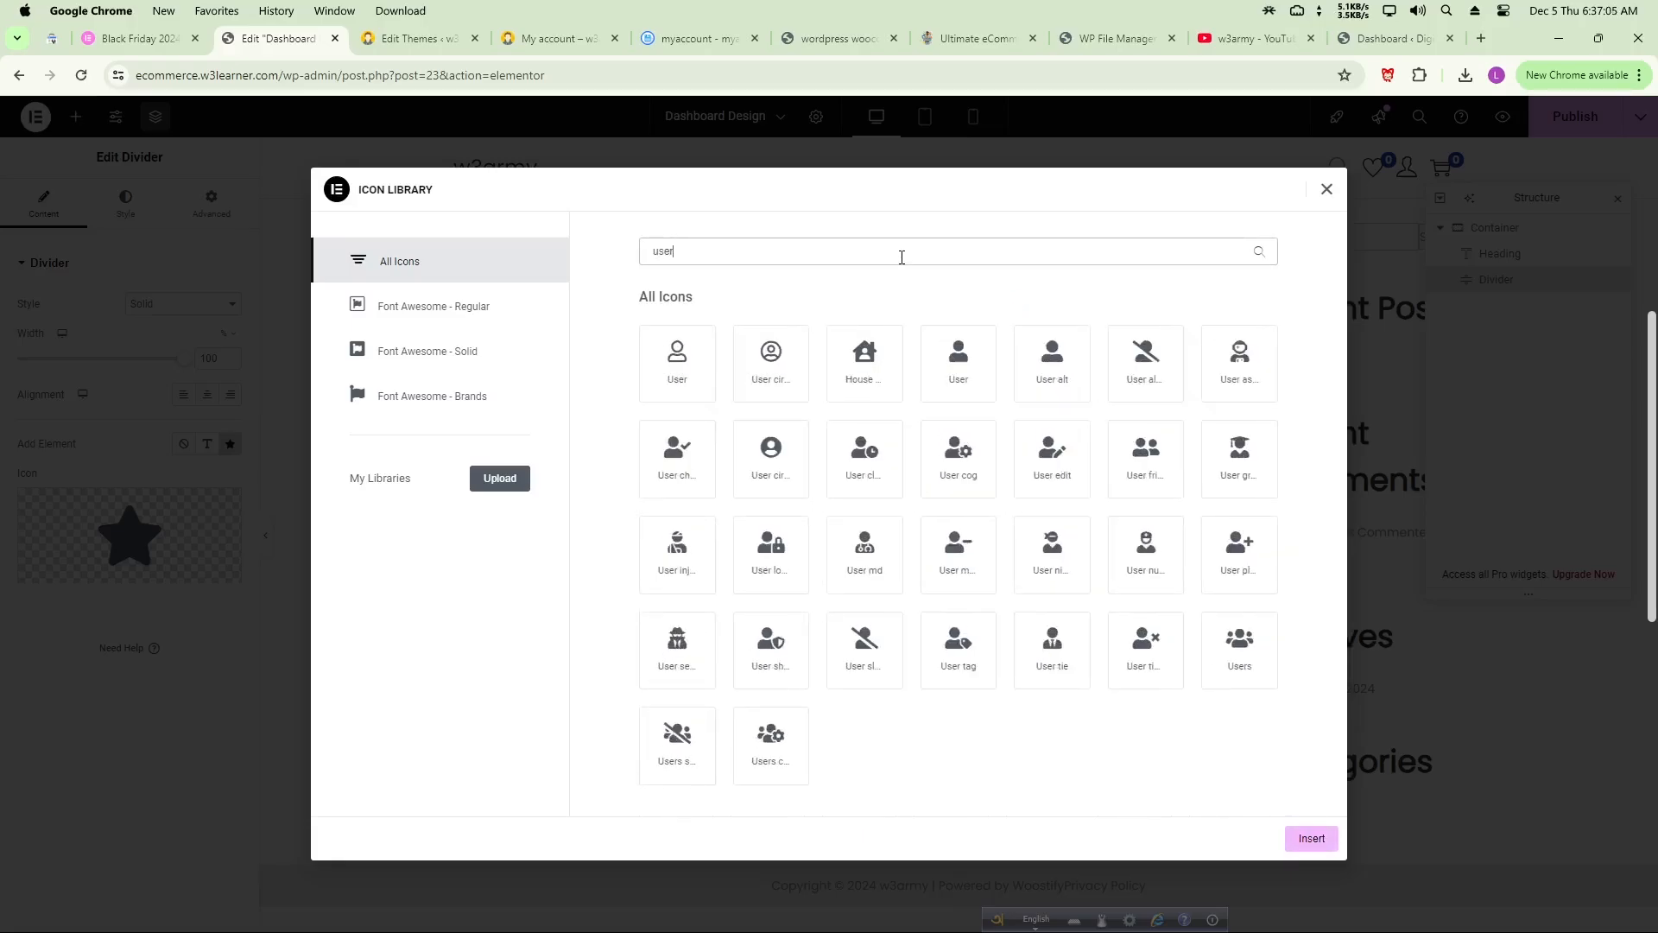
left_click(852, 363)
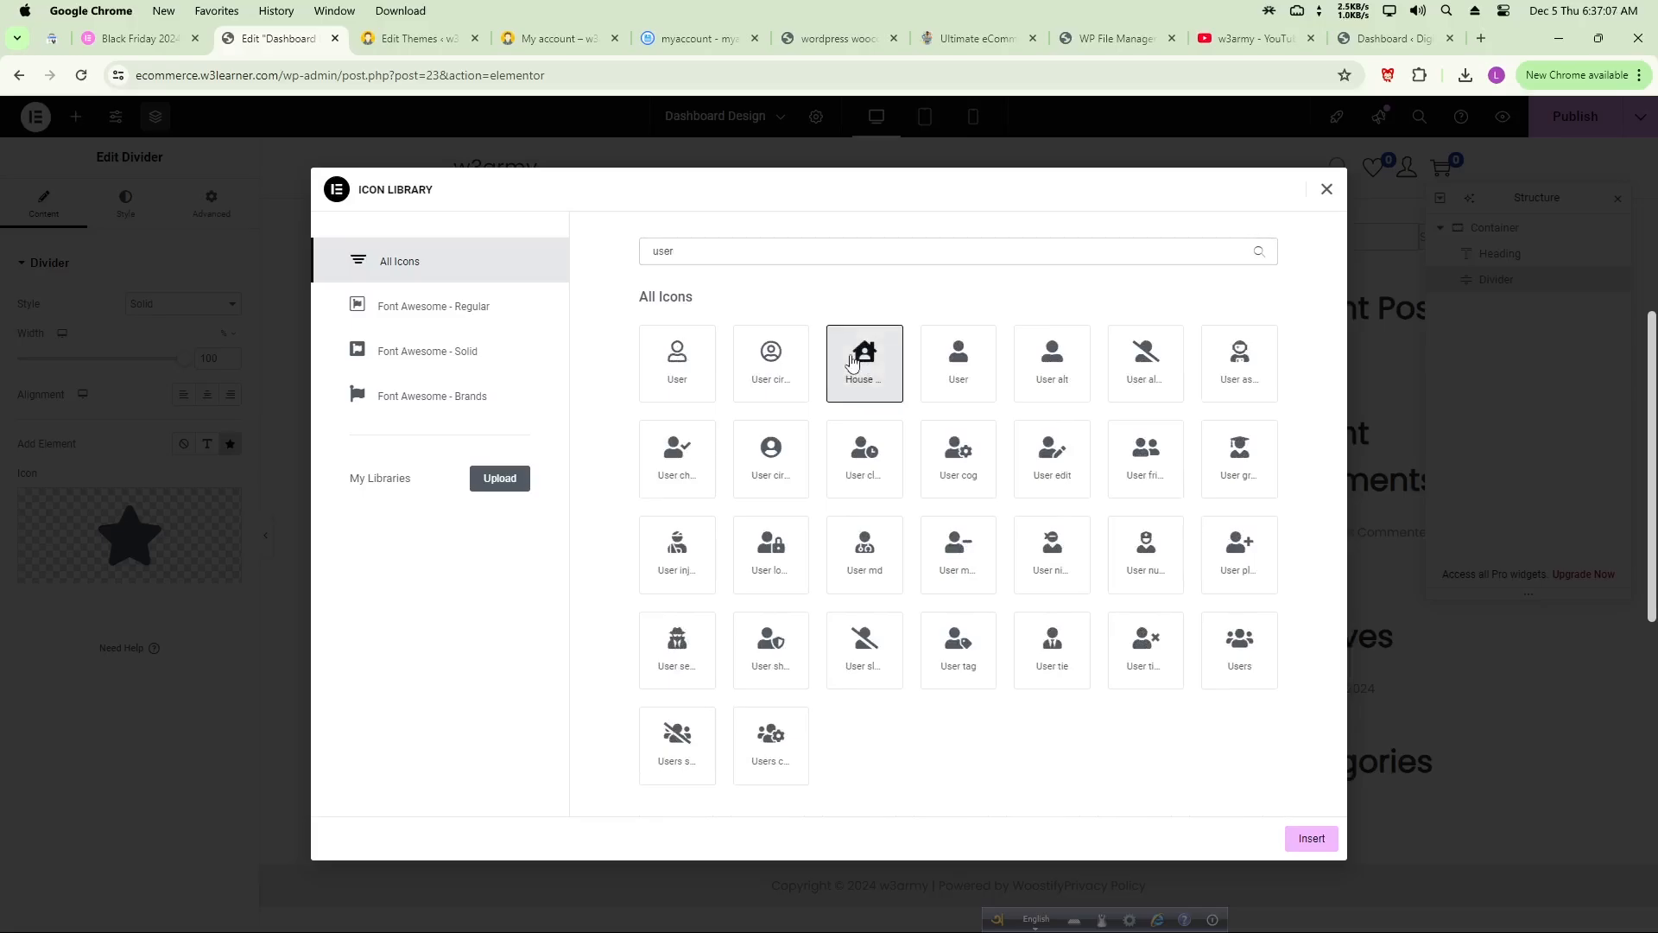
left_click(1312, 838)
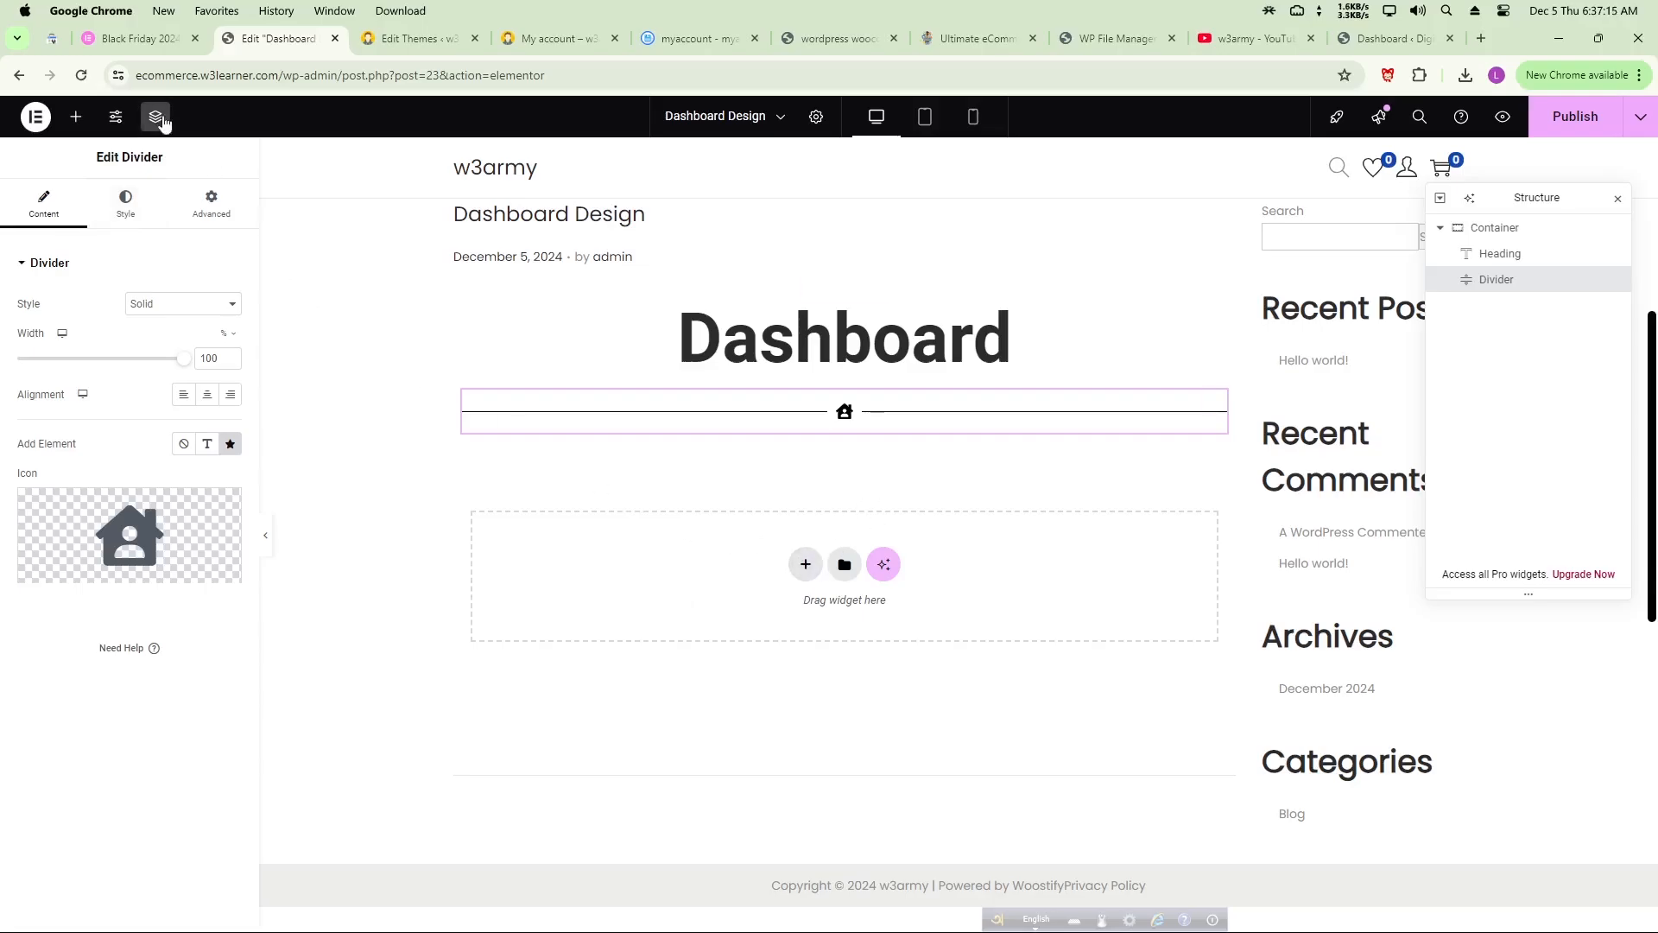
- Add a second single-column flexbox container with downward direction below the heading and divider
left_click(76, 116)
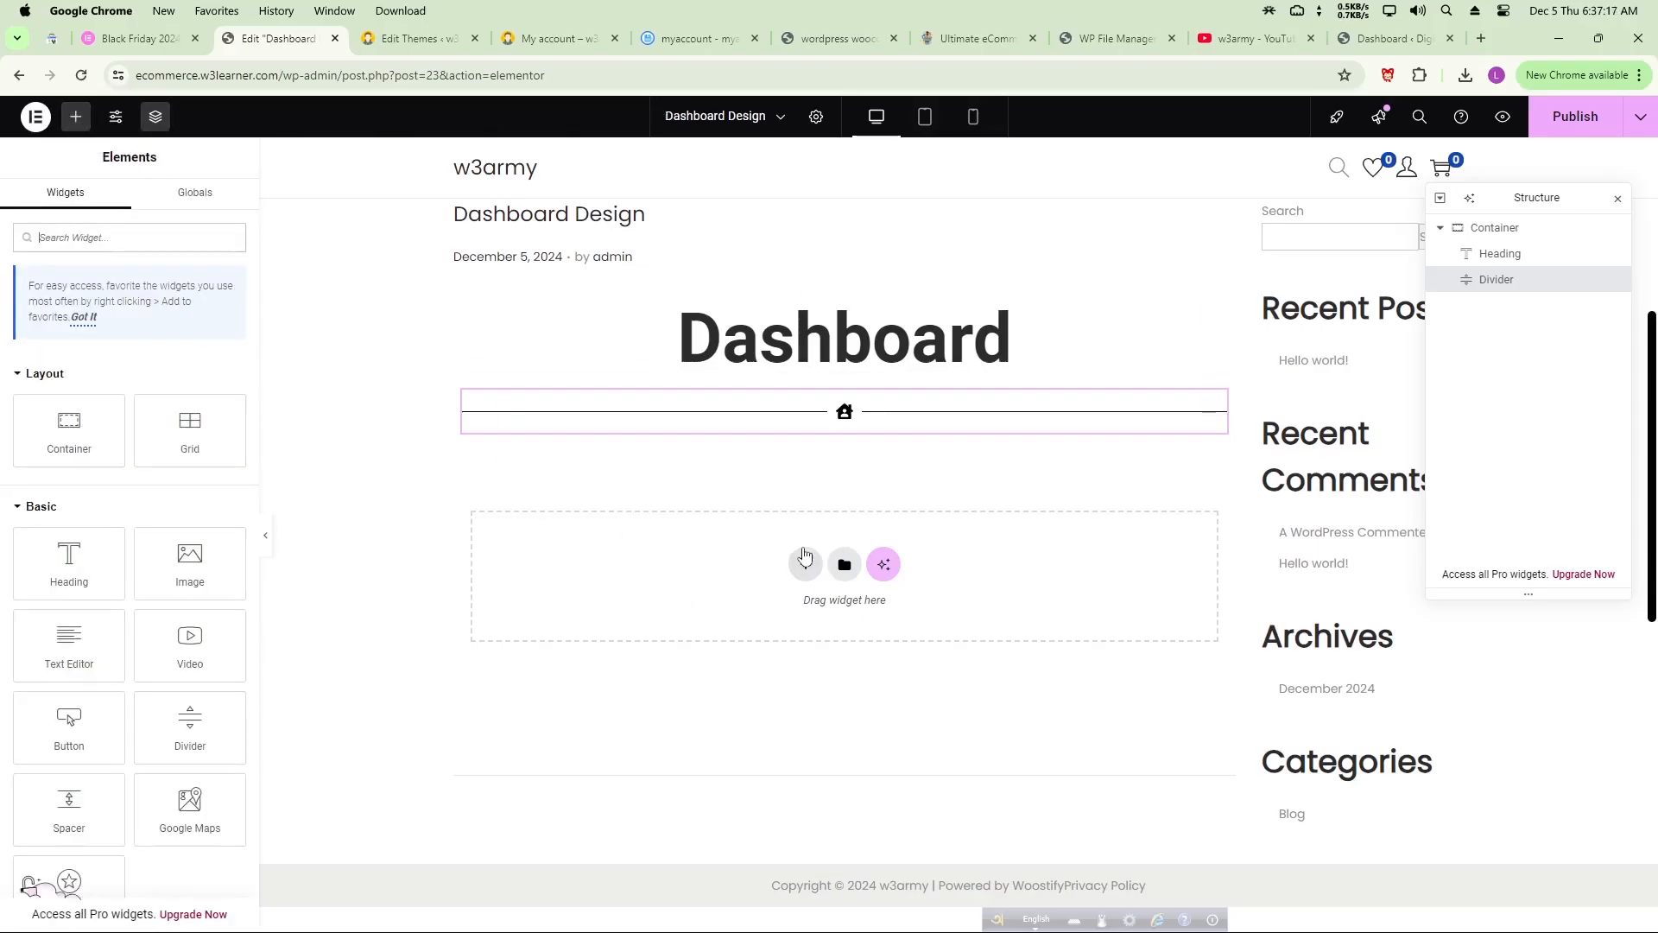
left_click(806, 564)
left_click(773, 618)
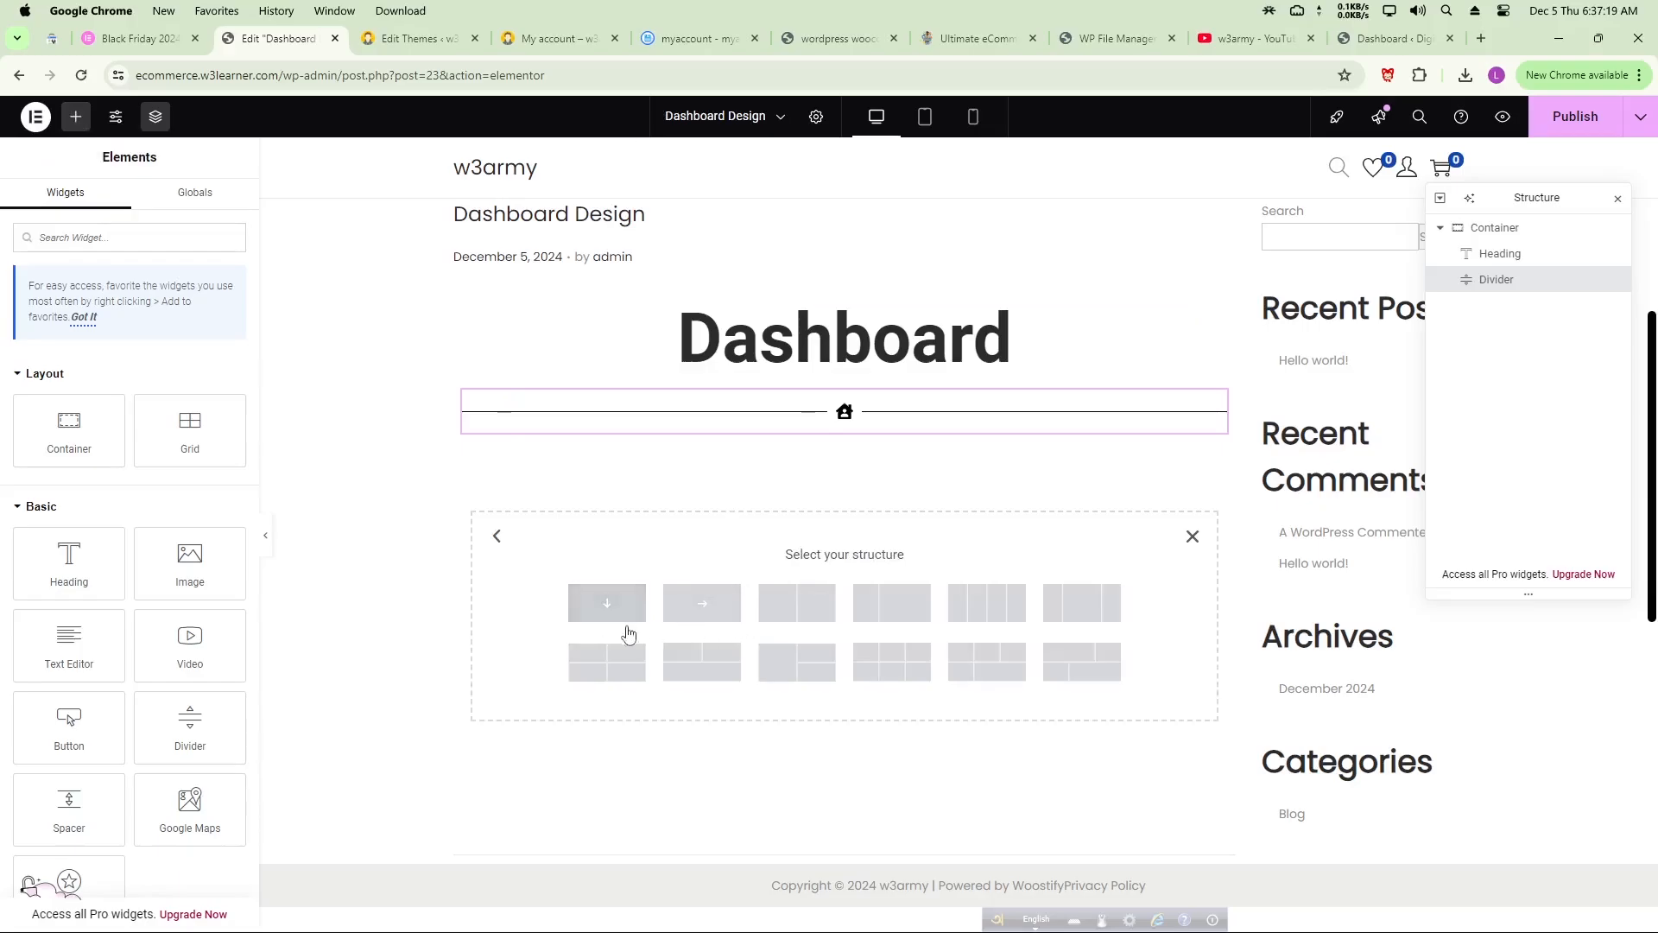
left_click(619, 622)
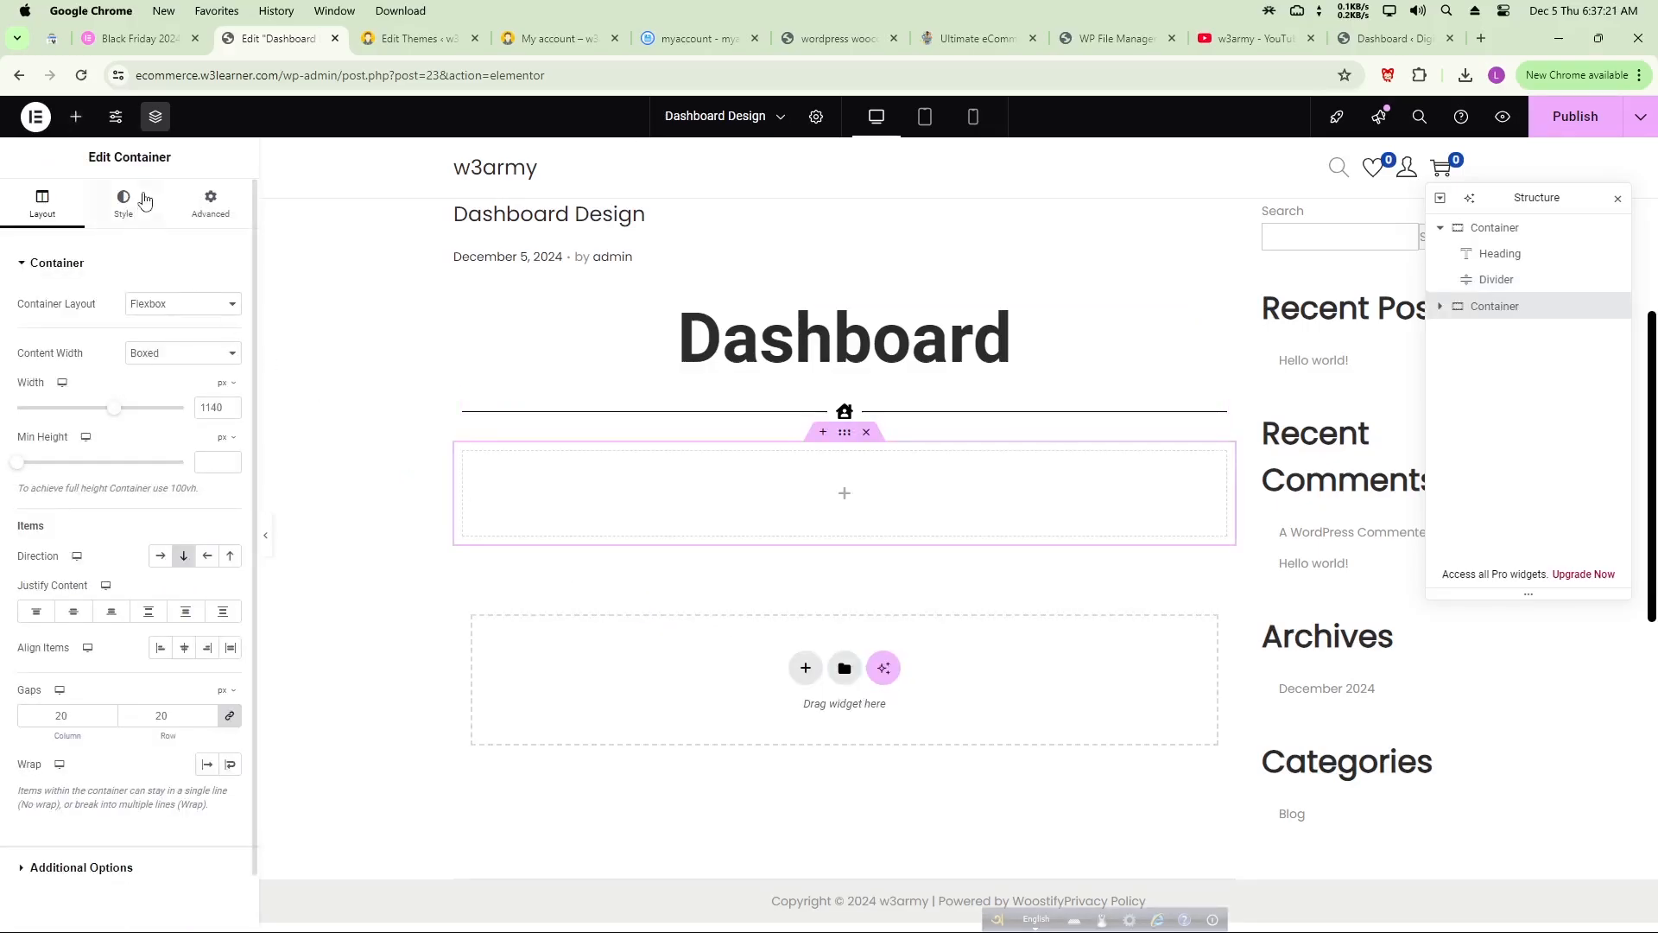
- Open the live My account page on digibritto.com as a design reference and place its tab beside the w3army My account tab
left_click(822, 40)
left_click(1123, 39)
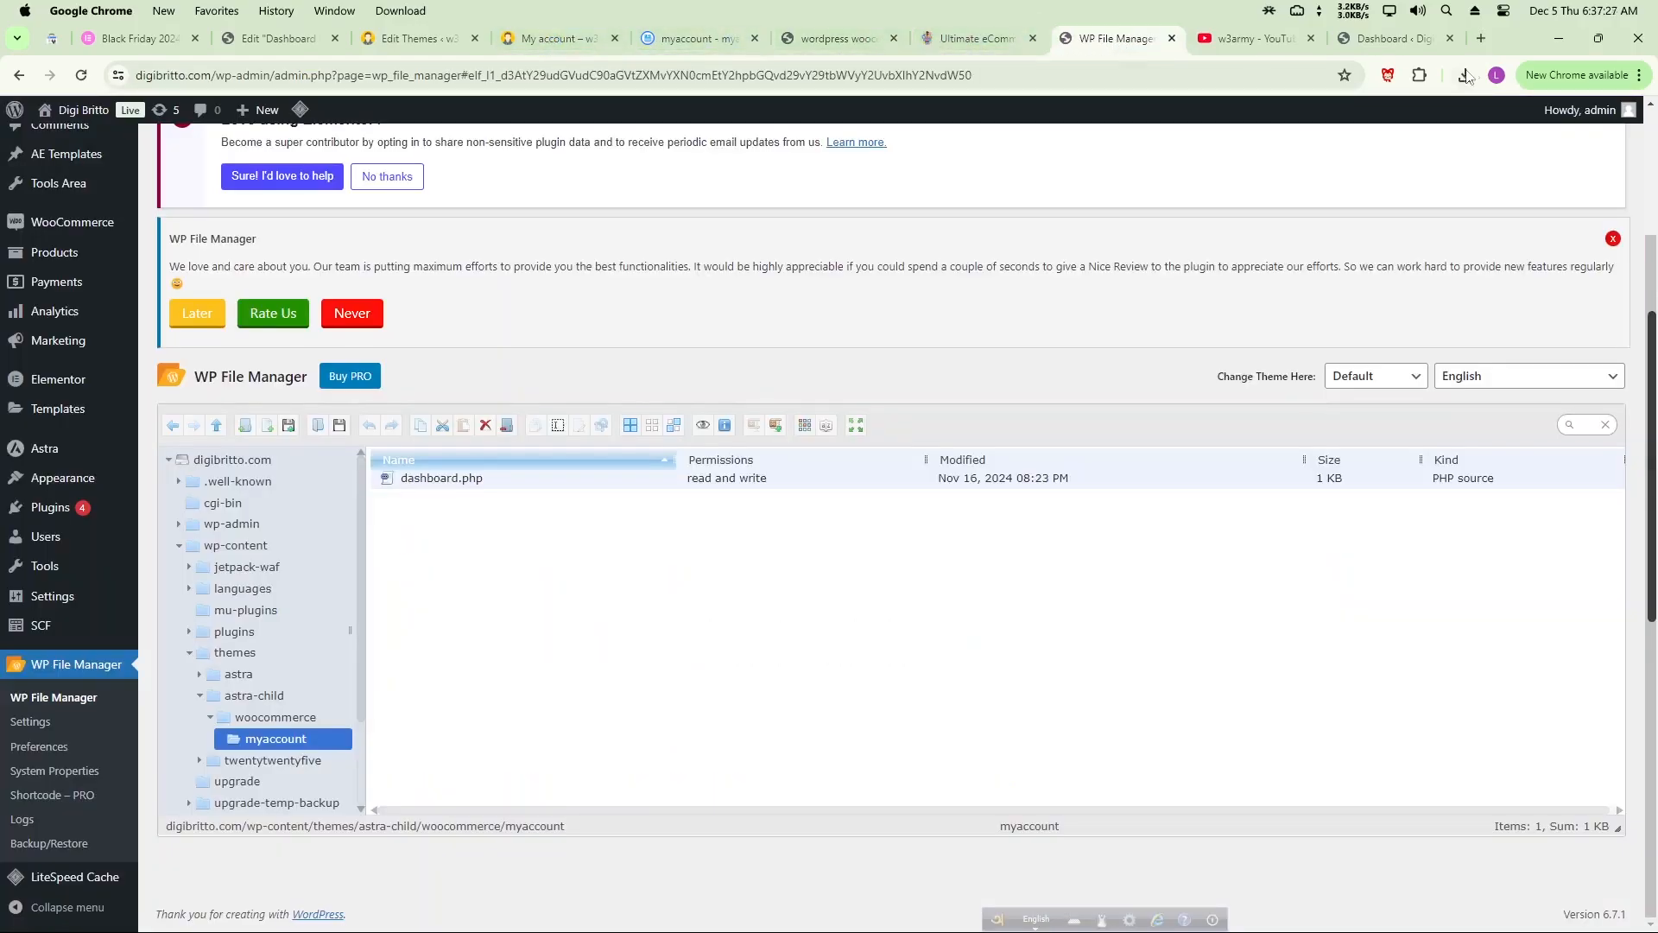
left_click(1375, 43)
mouse_move(89, 118)
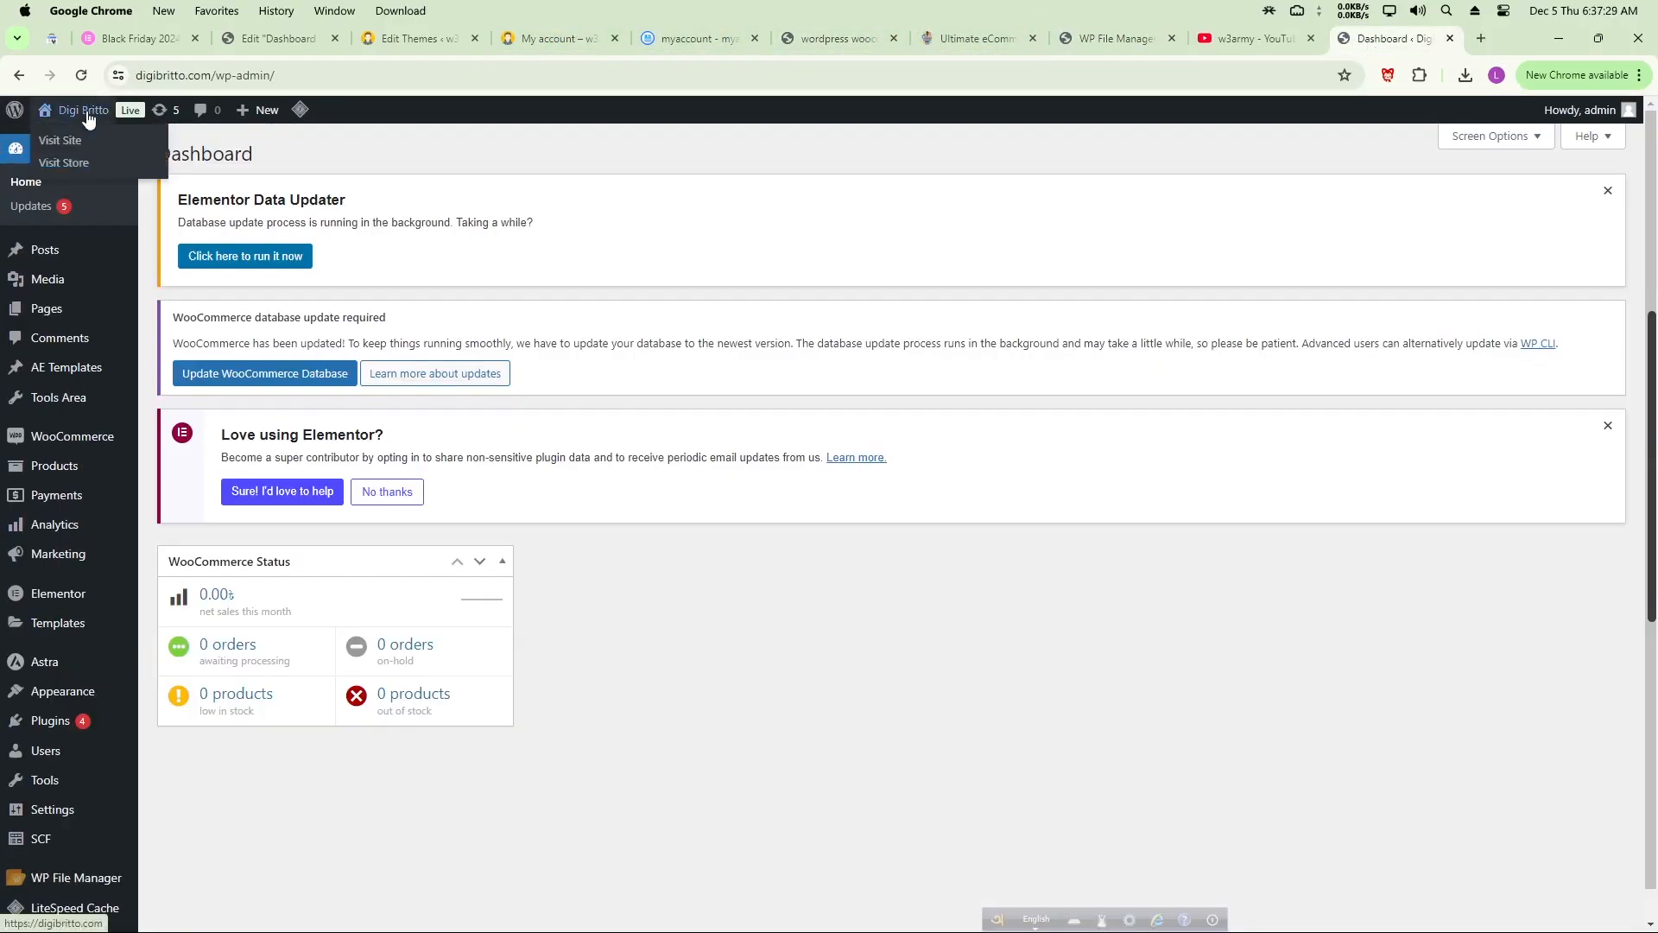
left_click(230, 77)
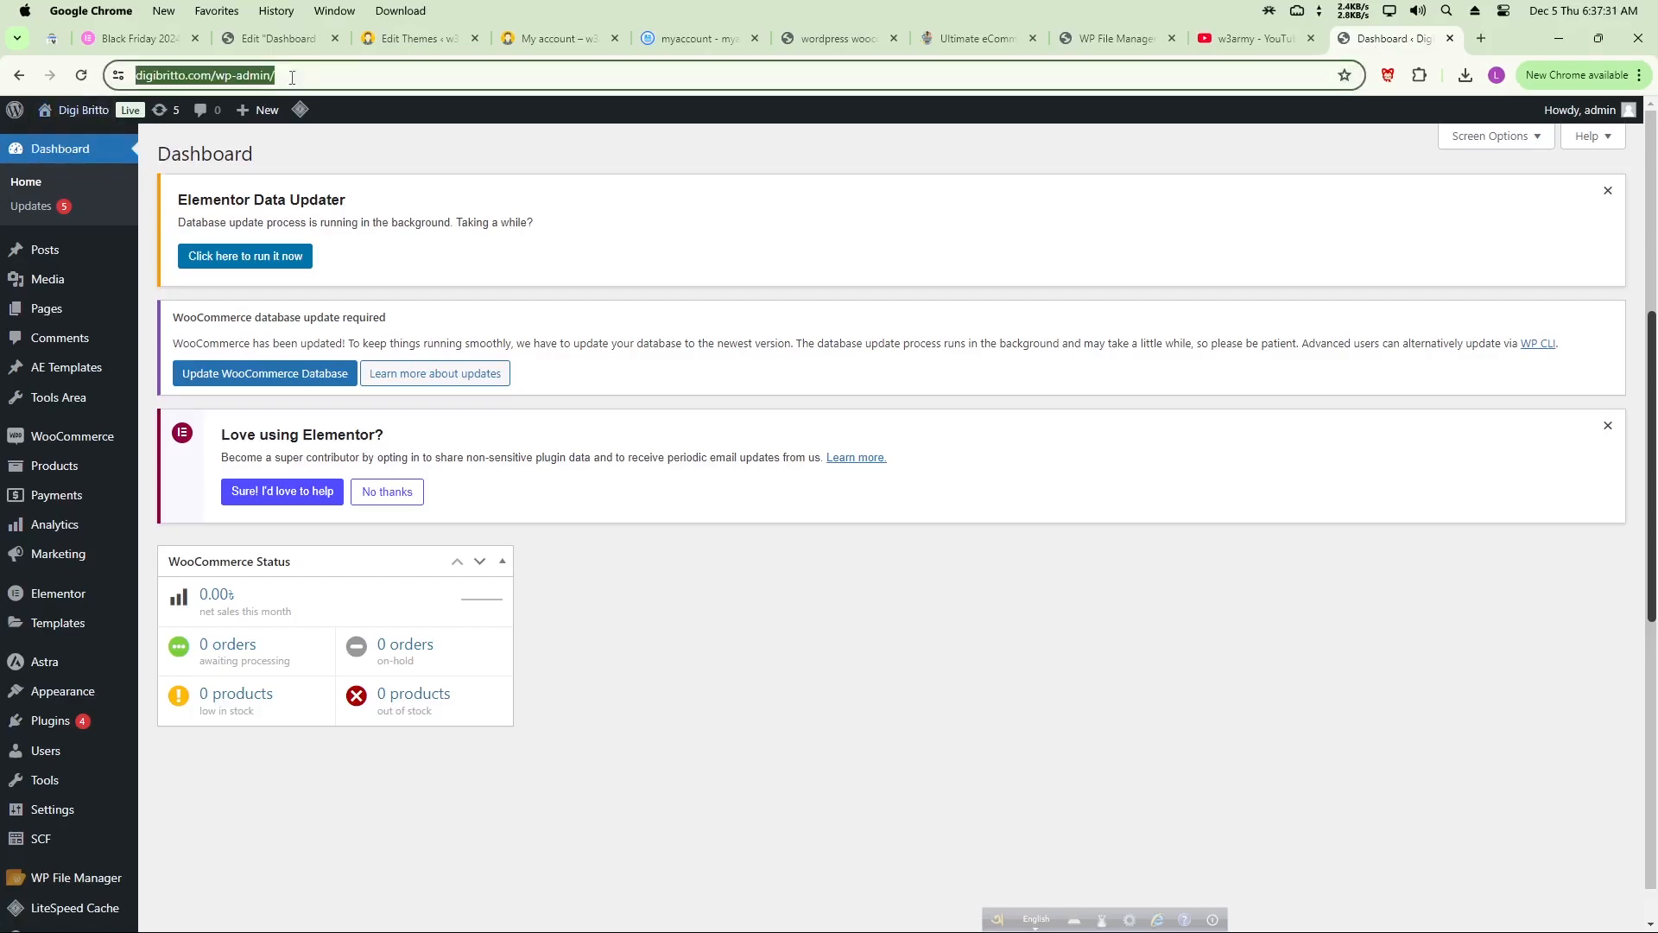
key("Return")
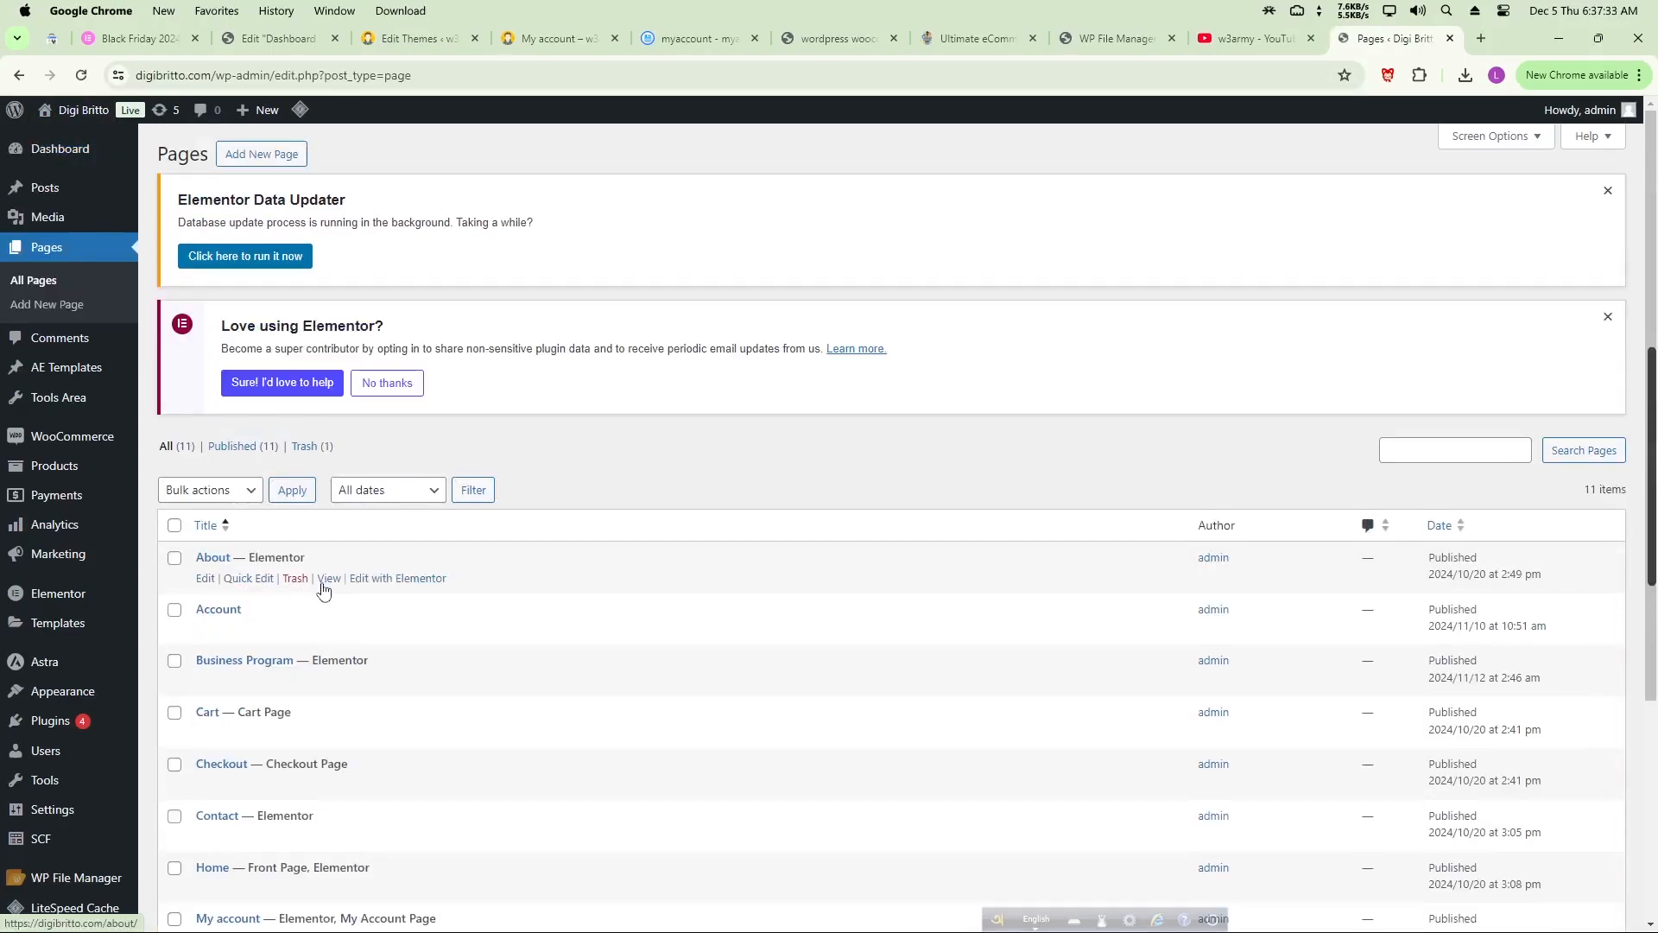
scroll(277, 717, "down", 3)
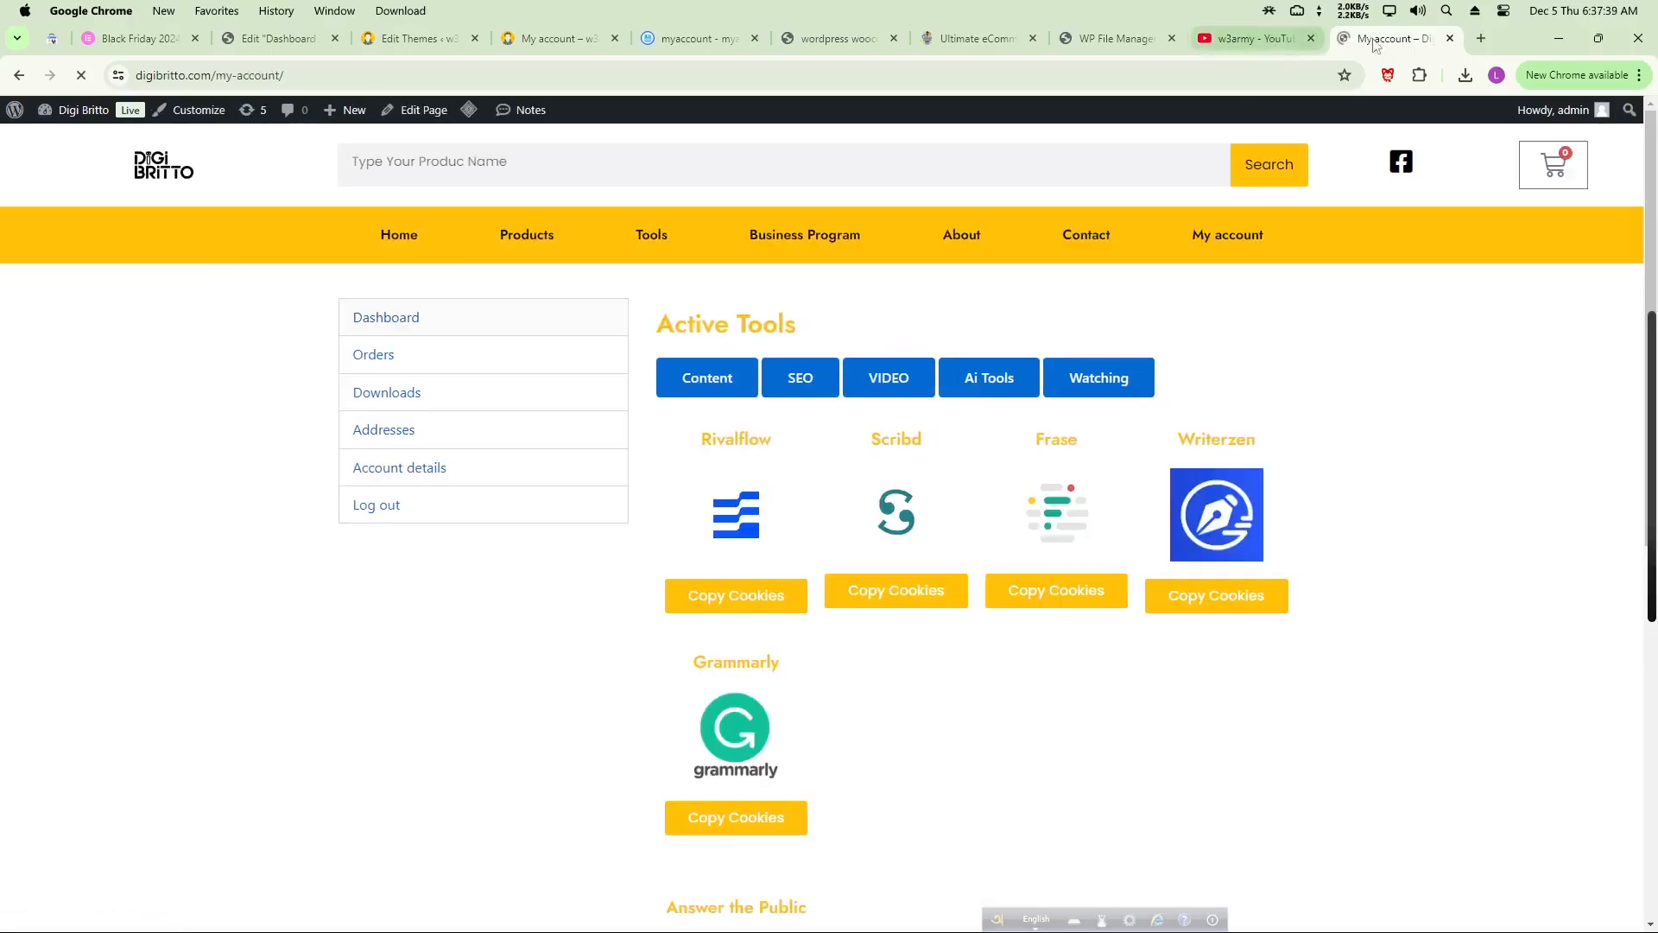
left_click_drag(1383, 52, 720, 48)
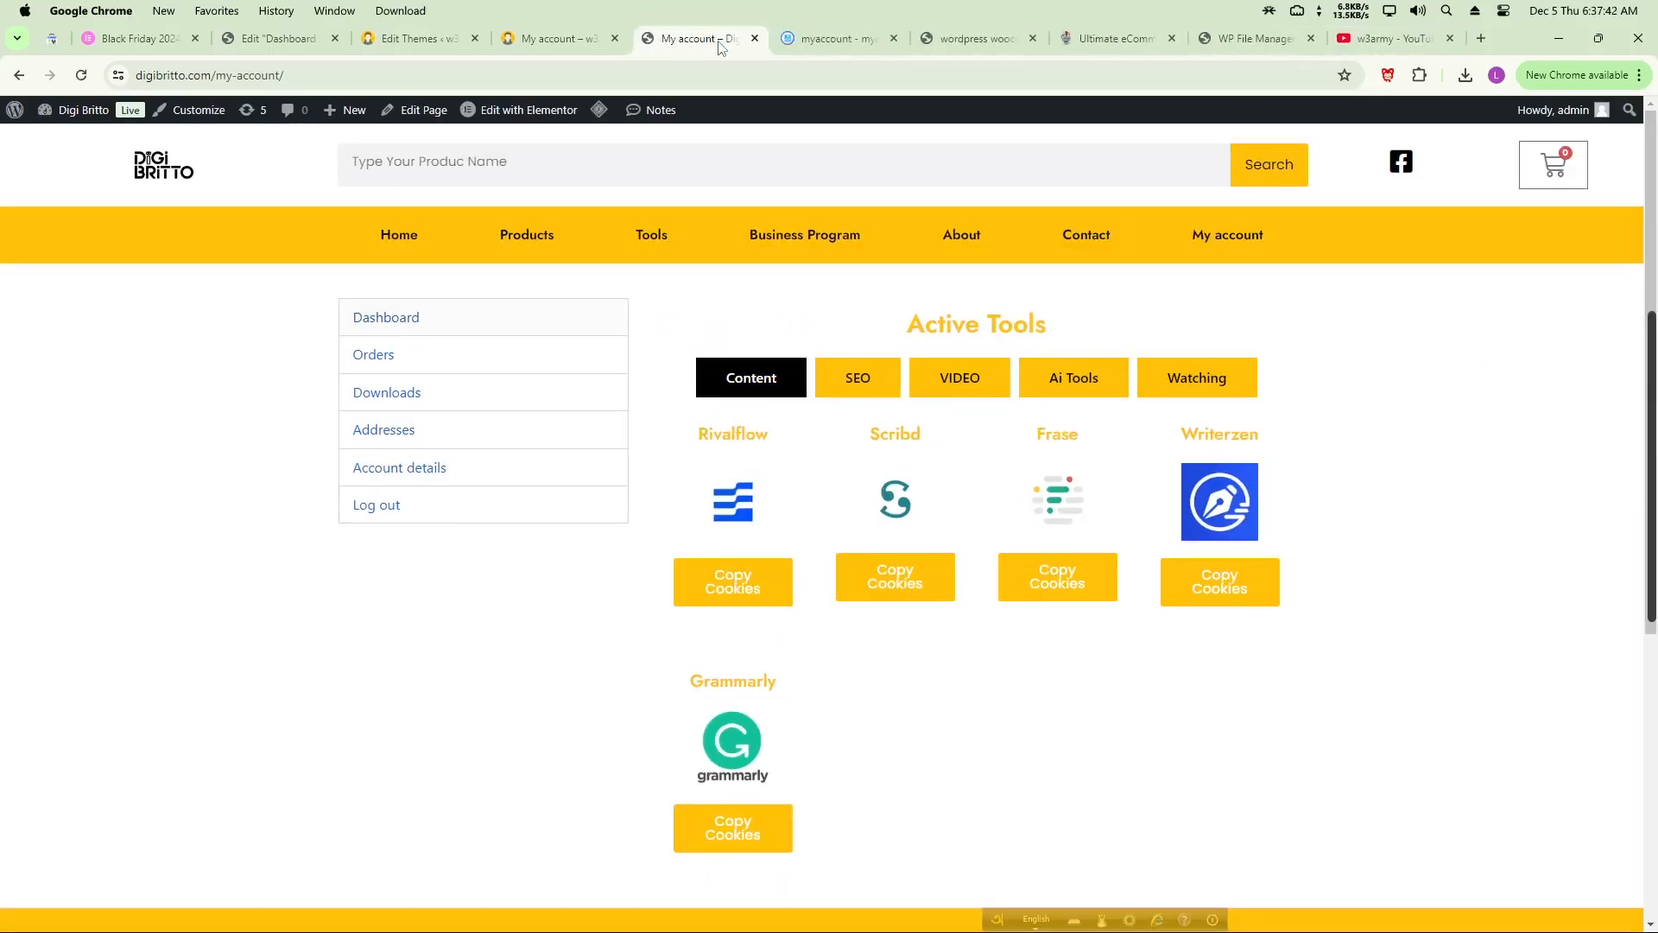
- Check the child theme's functions.php code and return to the Dashboard Design template in the Elementor editor
left_click(546, 40)
left_click(416, 40)
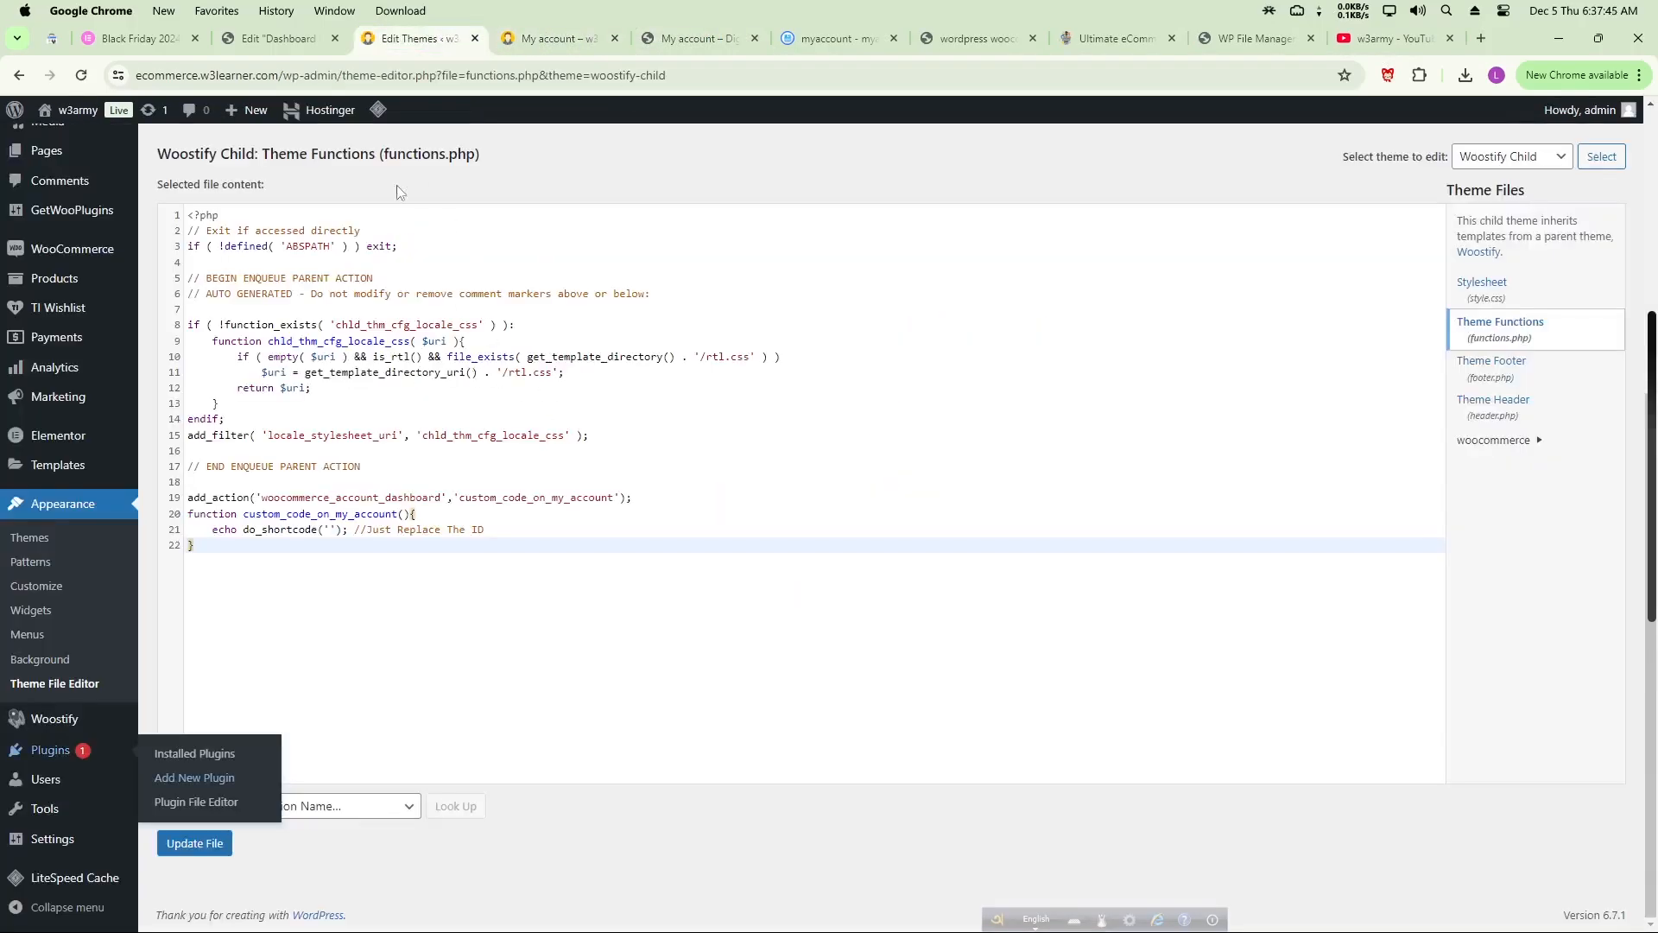
left_click(269, 42)
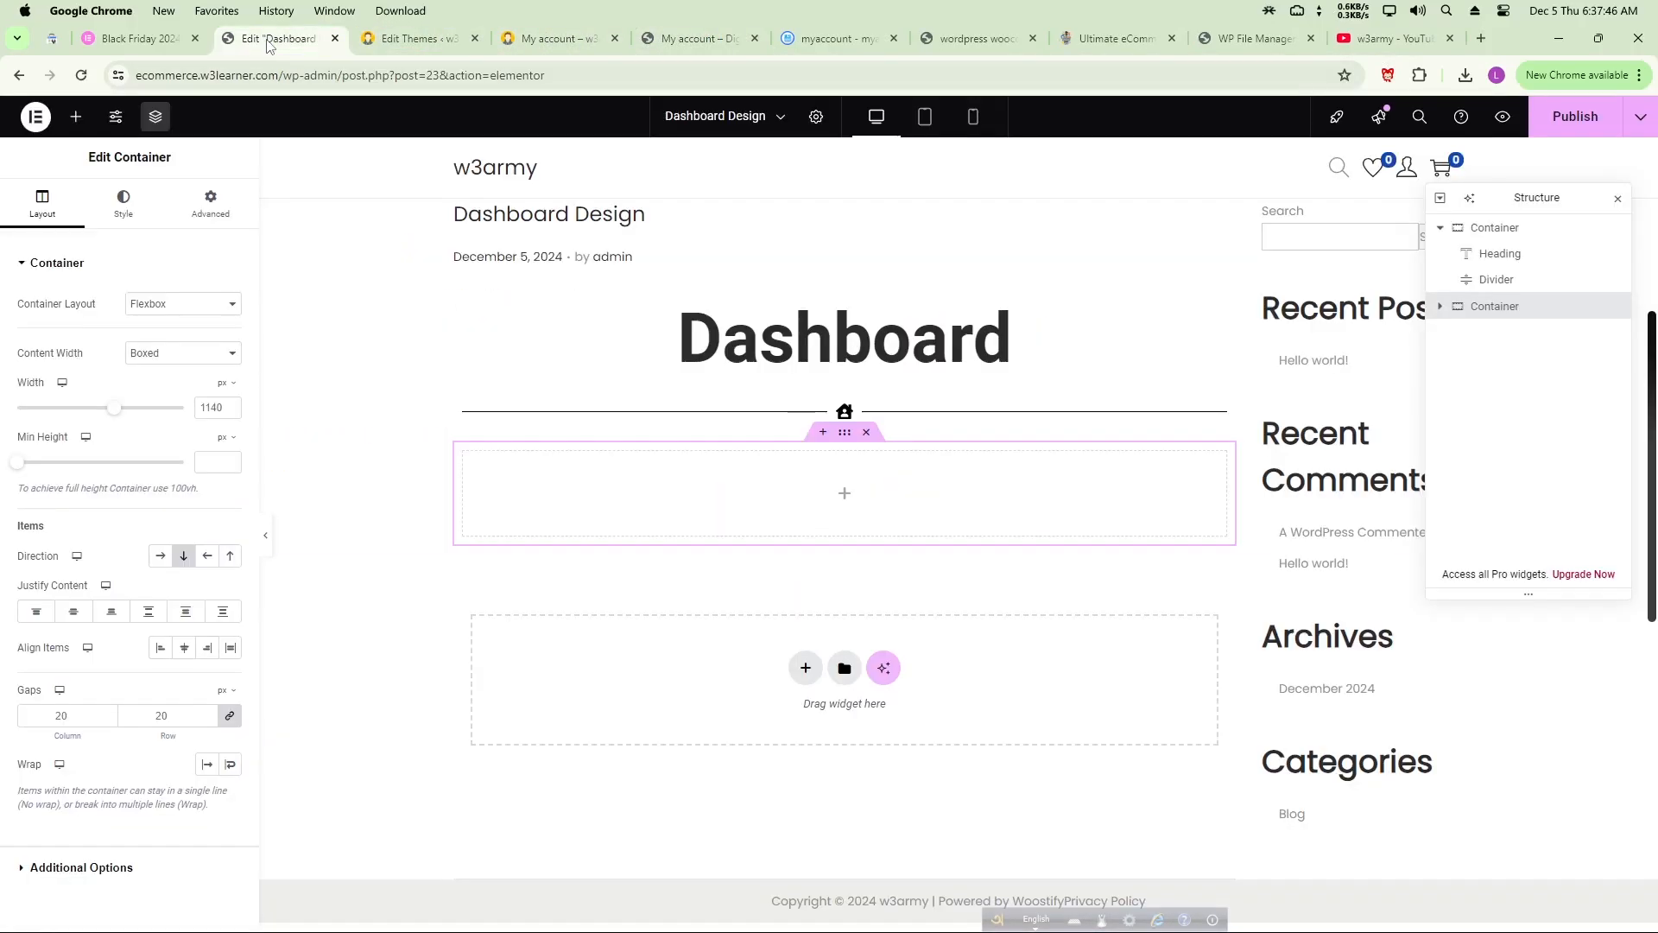
- Compare the w3army My account page with the digibritto.com My account page used as the design reference
left_click(76, 116)
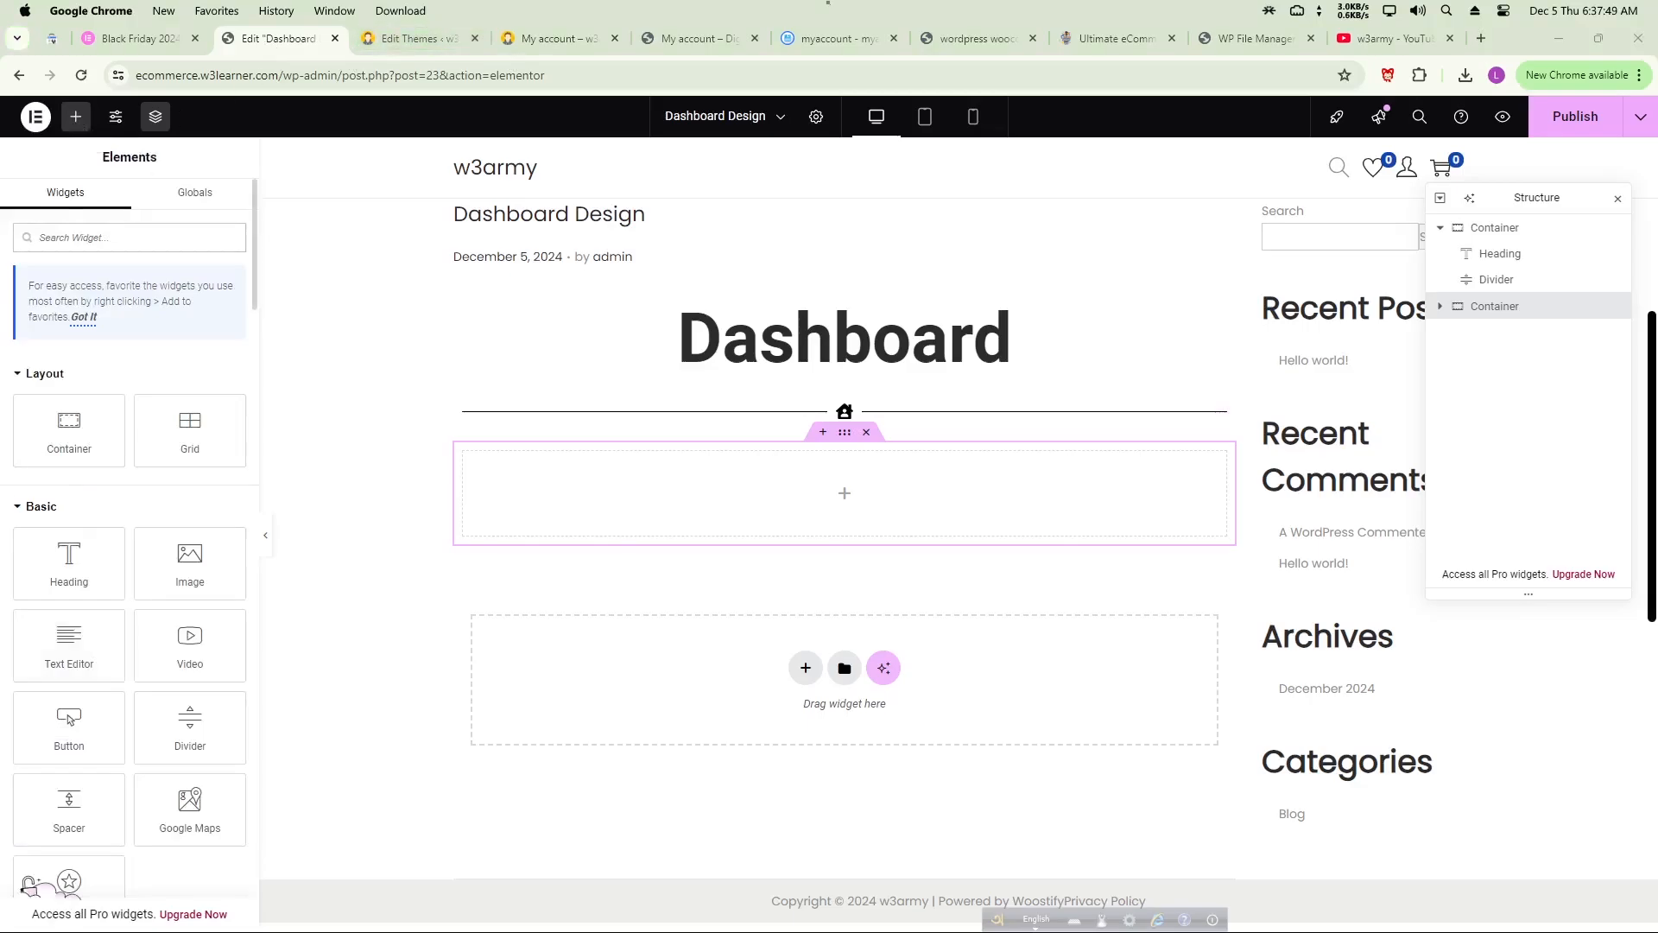
left_click(527, 38)
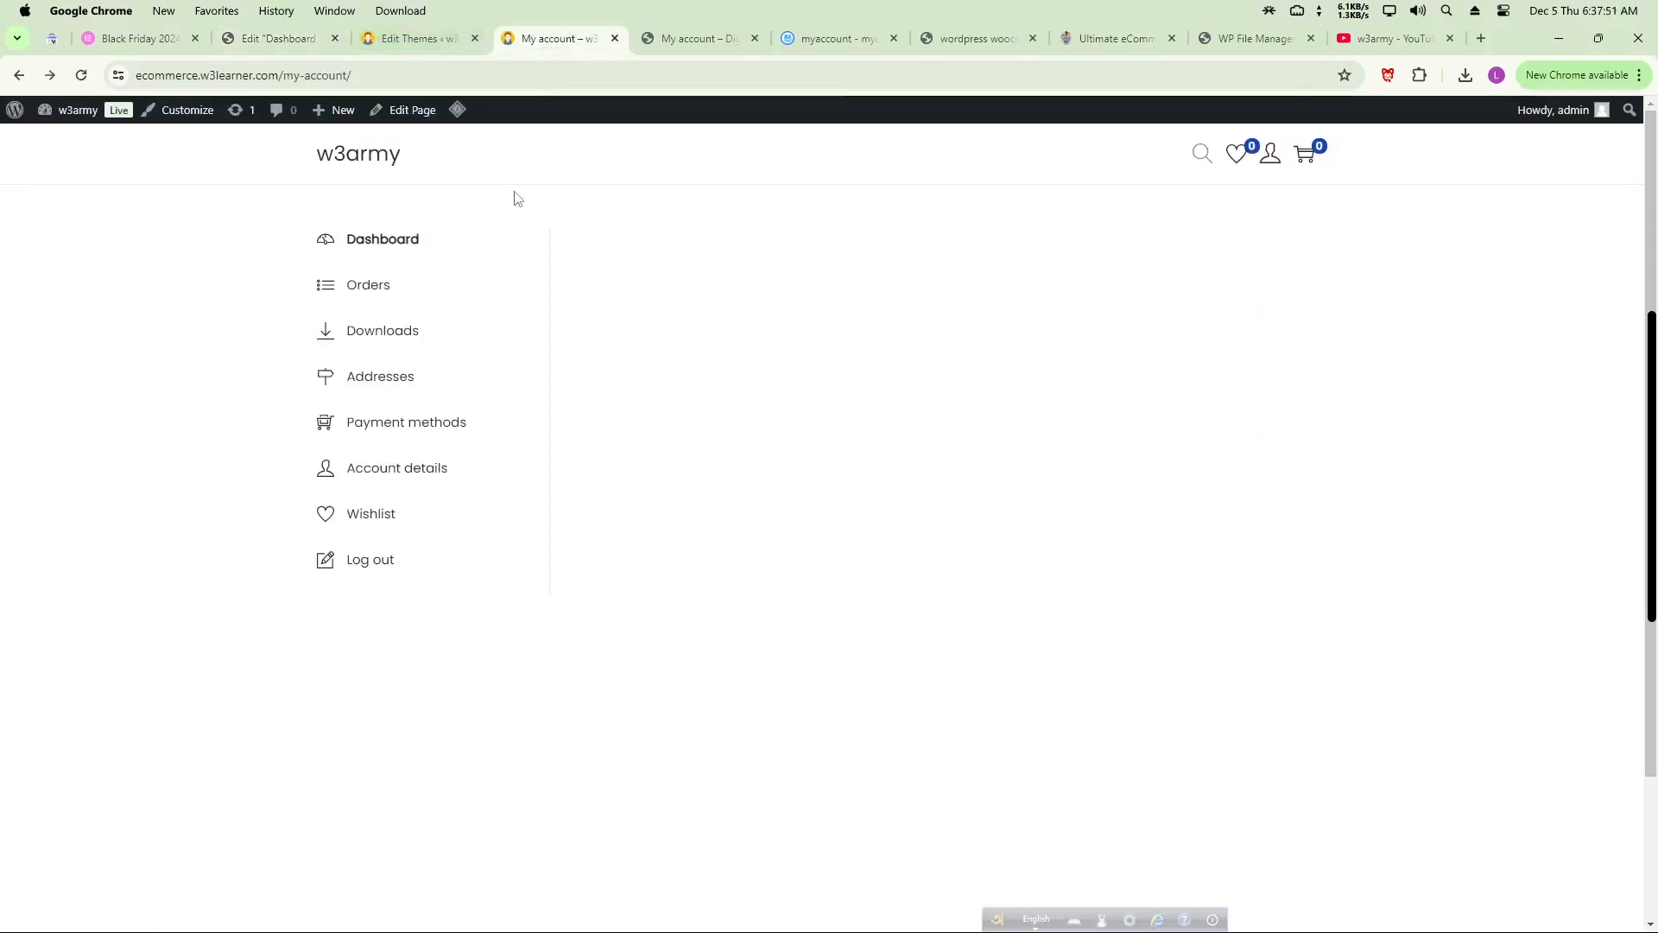
left_click(686, 40)
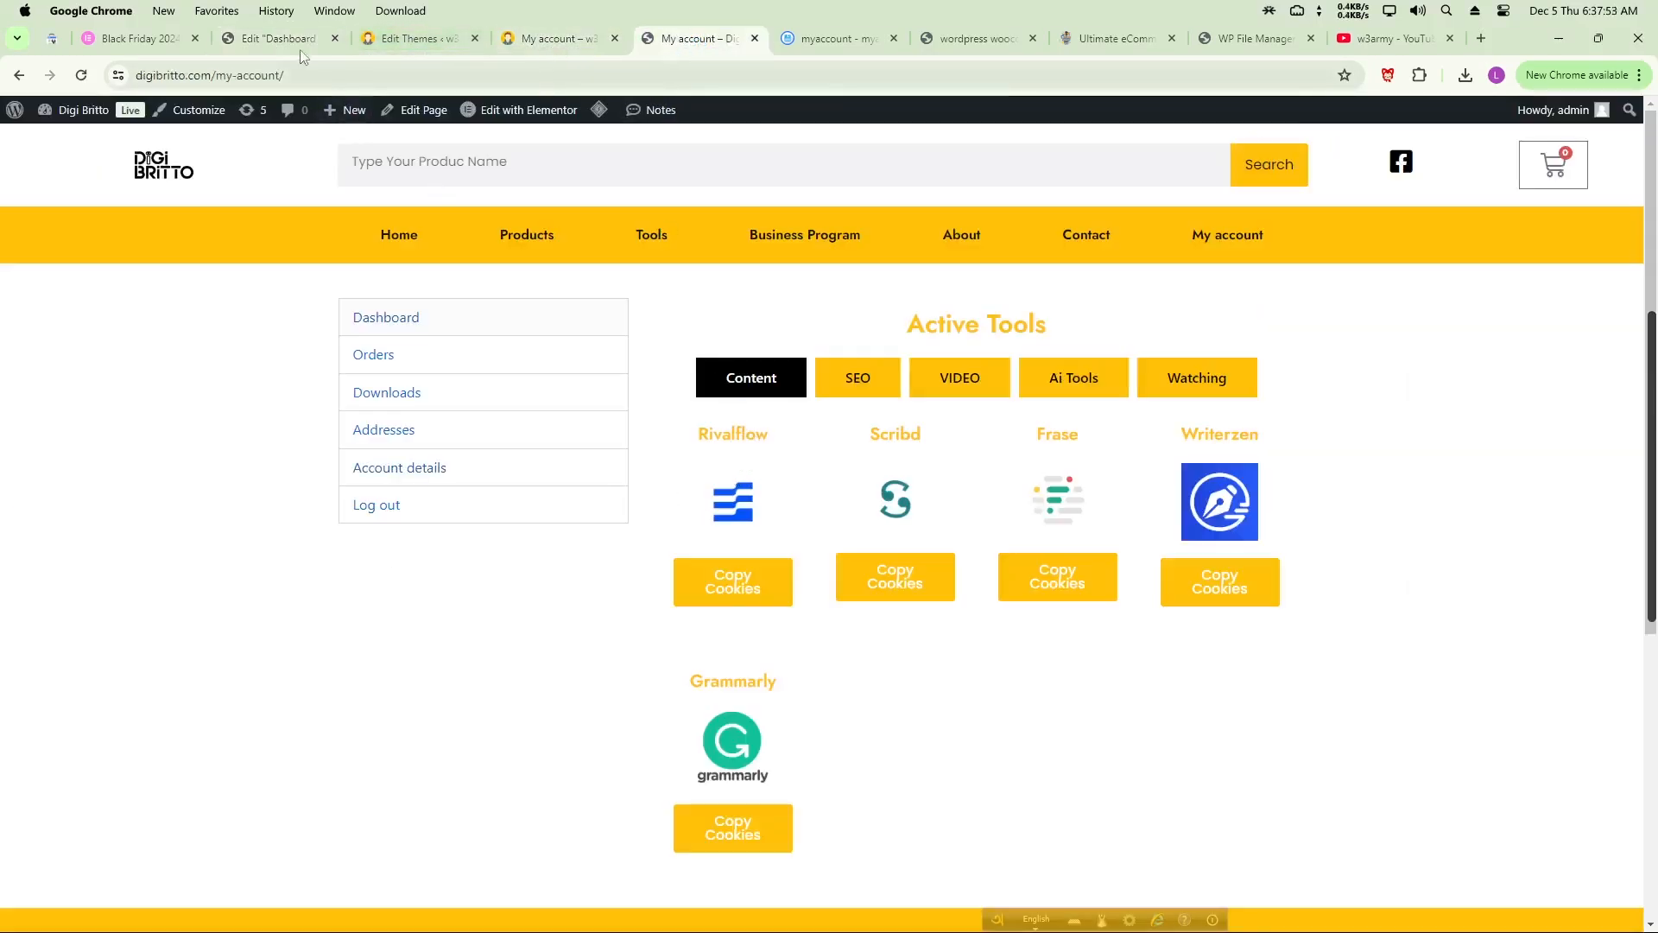
- Return to the Dashboard Design template and nest a container inside the empty container below the divider
left_click(276, 38)
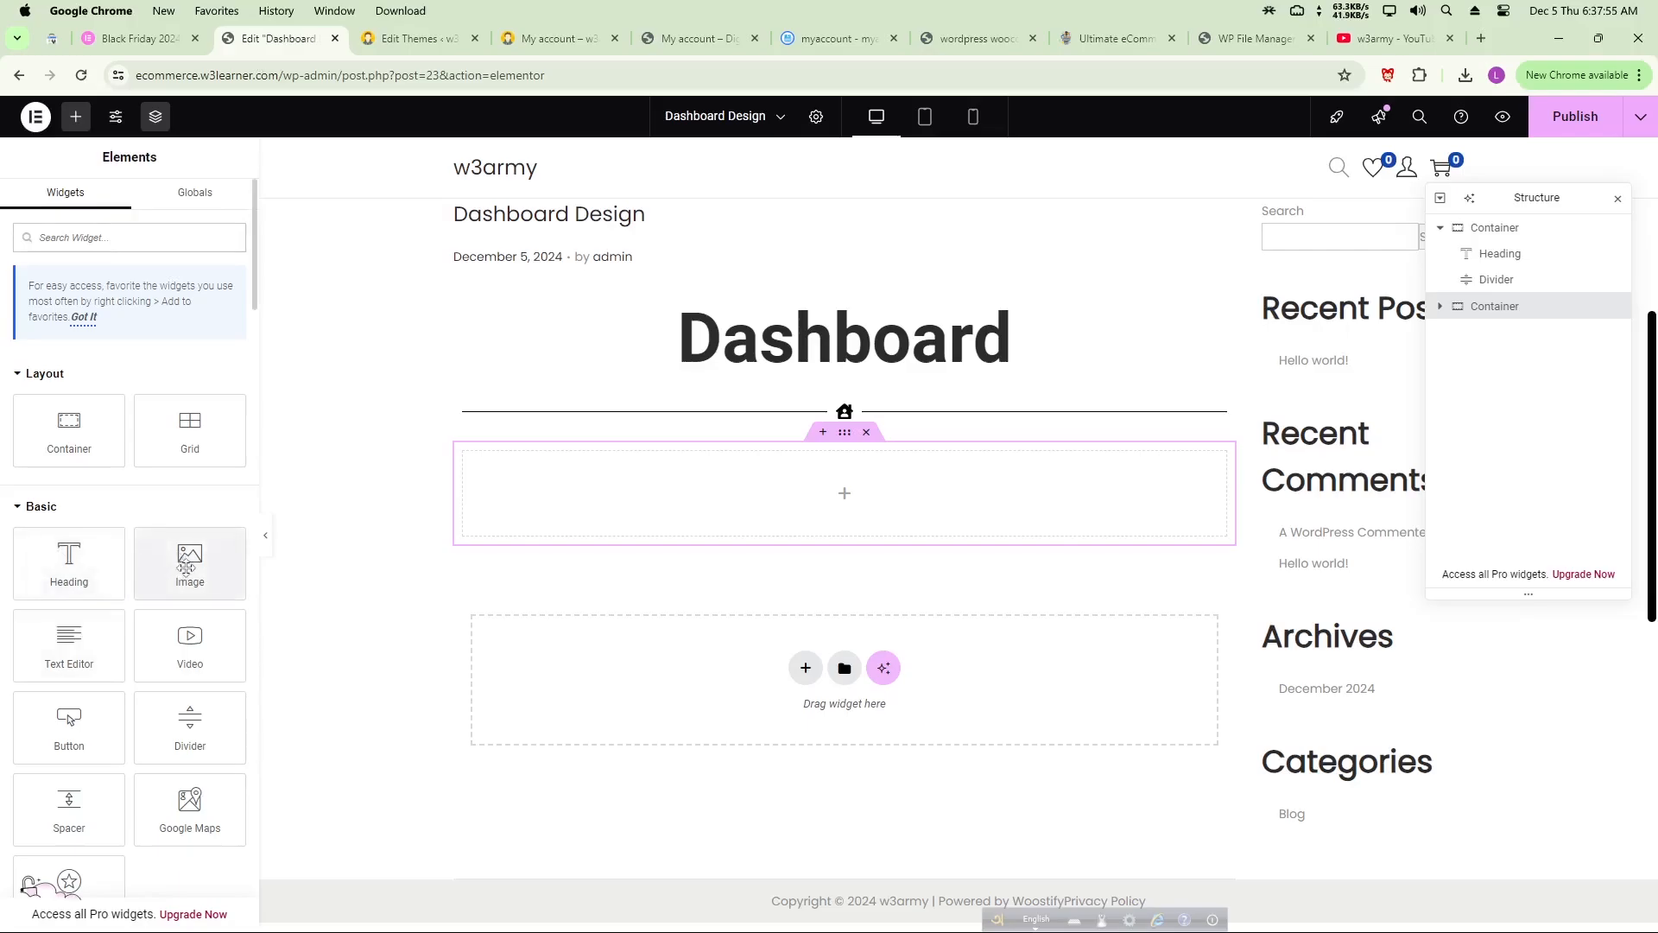
mouse_move(186, 566)
left_mouse_down()
mouse_move(293, 570)
mouse_move(658, 487)
mouse_move(203, 577)
left_mouse_up()
left_click_drag(69, 432, 724, 479)
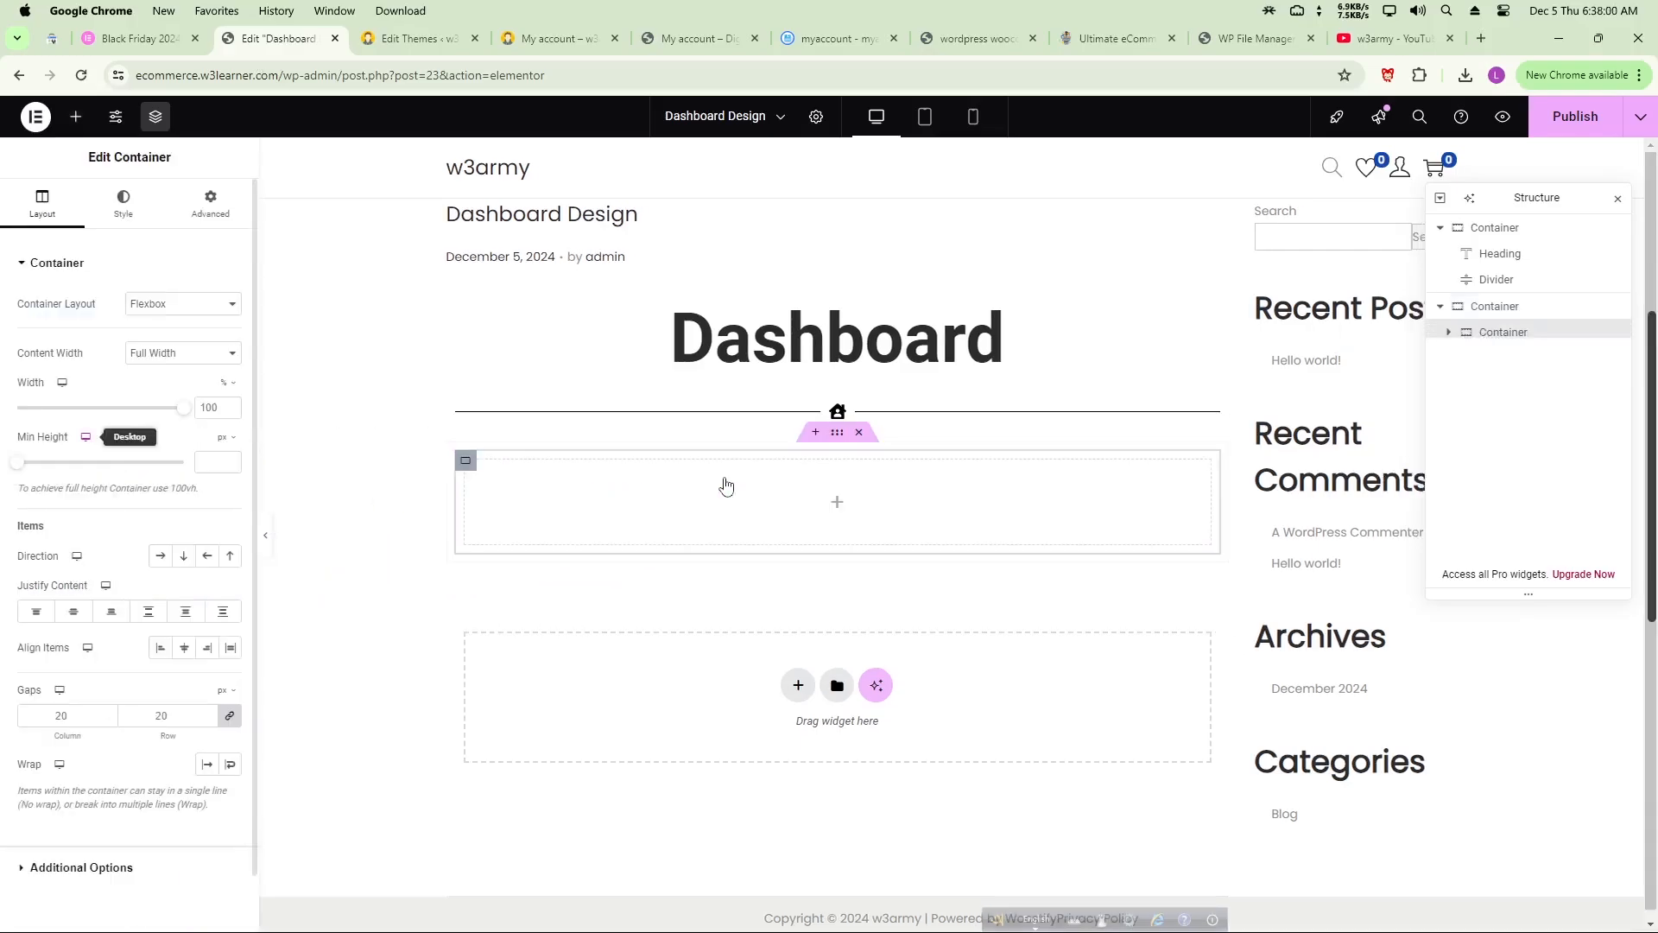
right_click(466, 467)
left_click(497, 507)
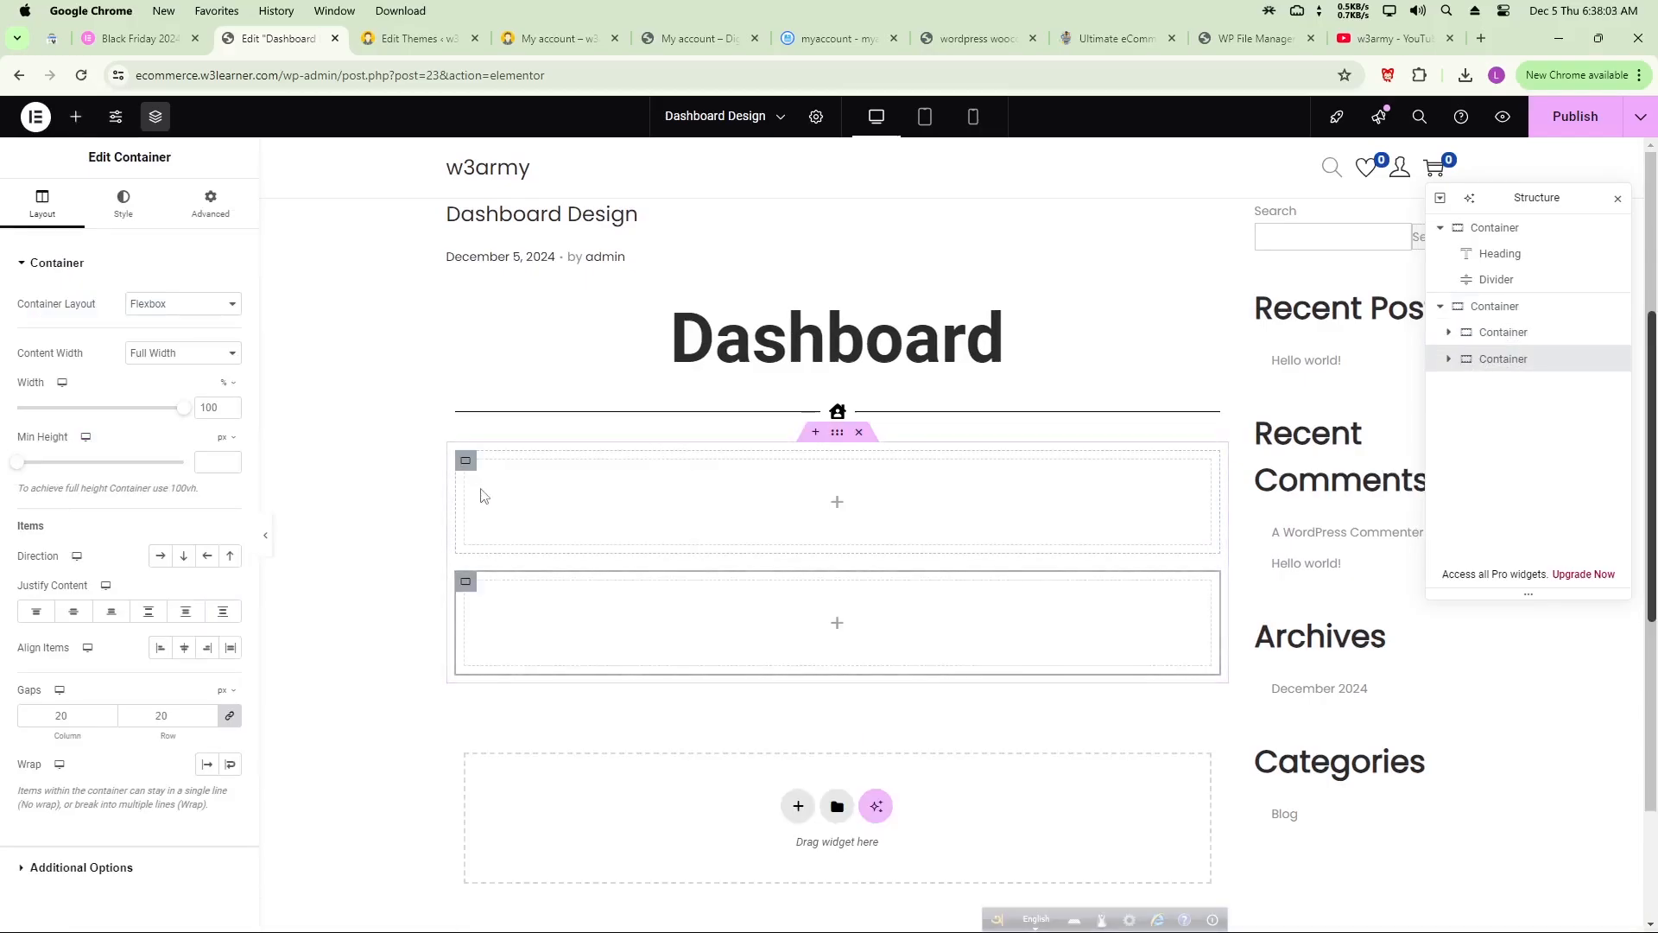
left_click(1496, 307)
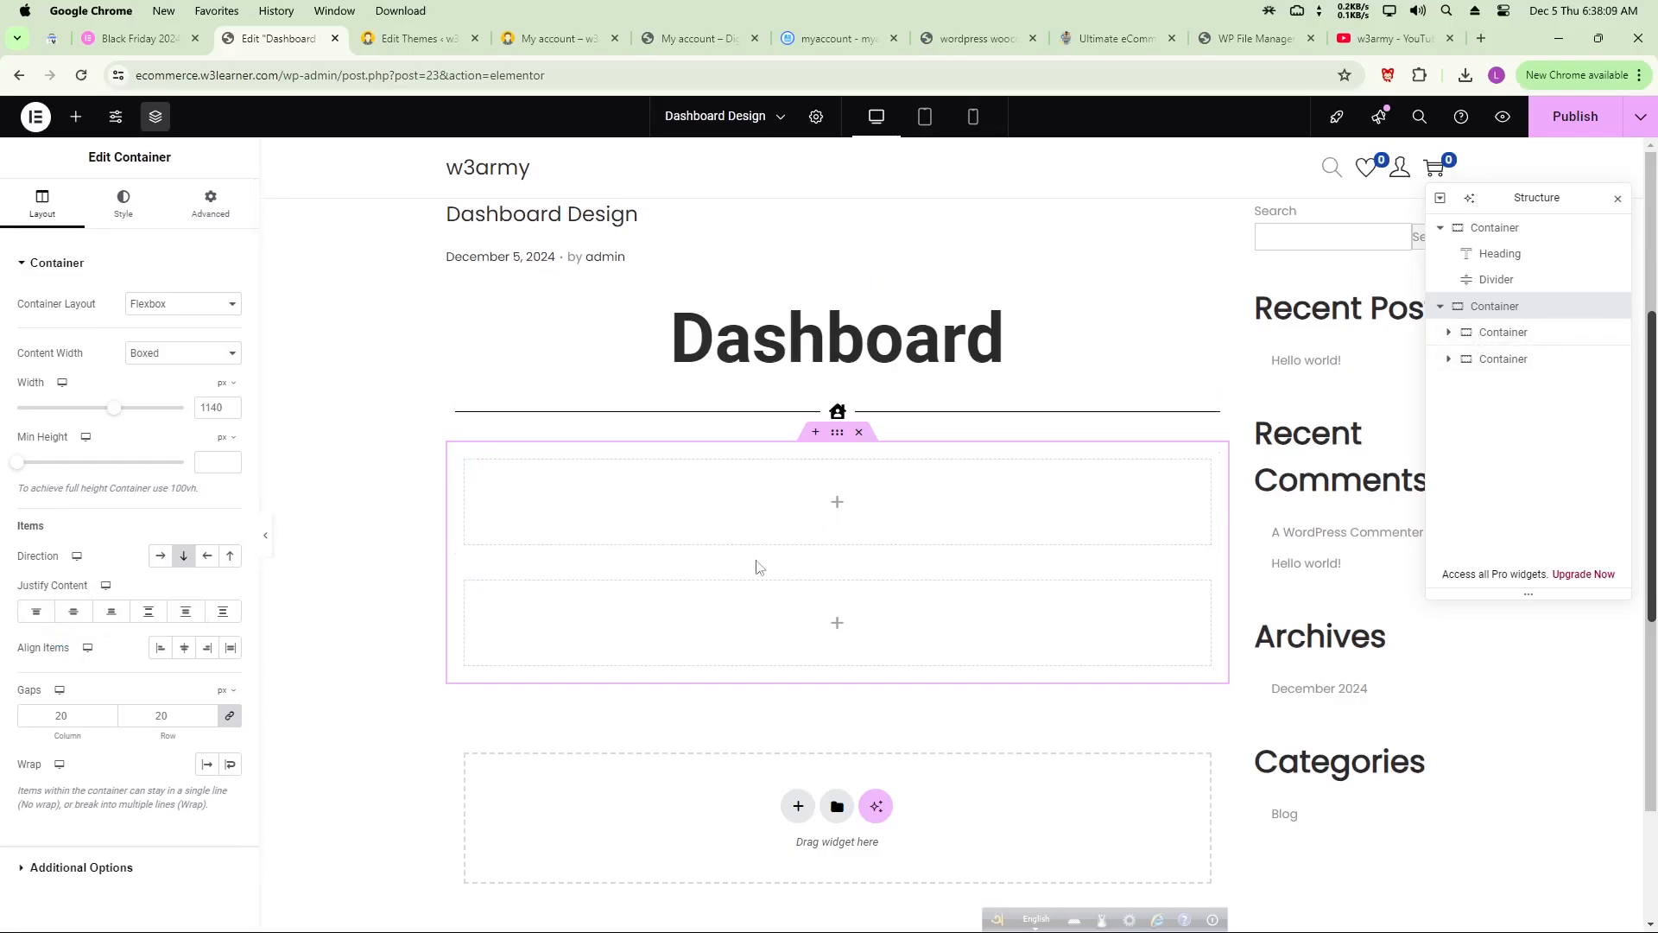
right_click(467, 586)
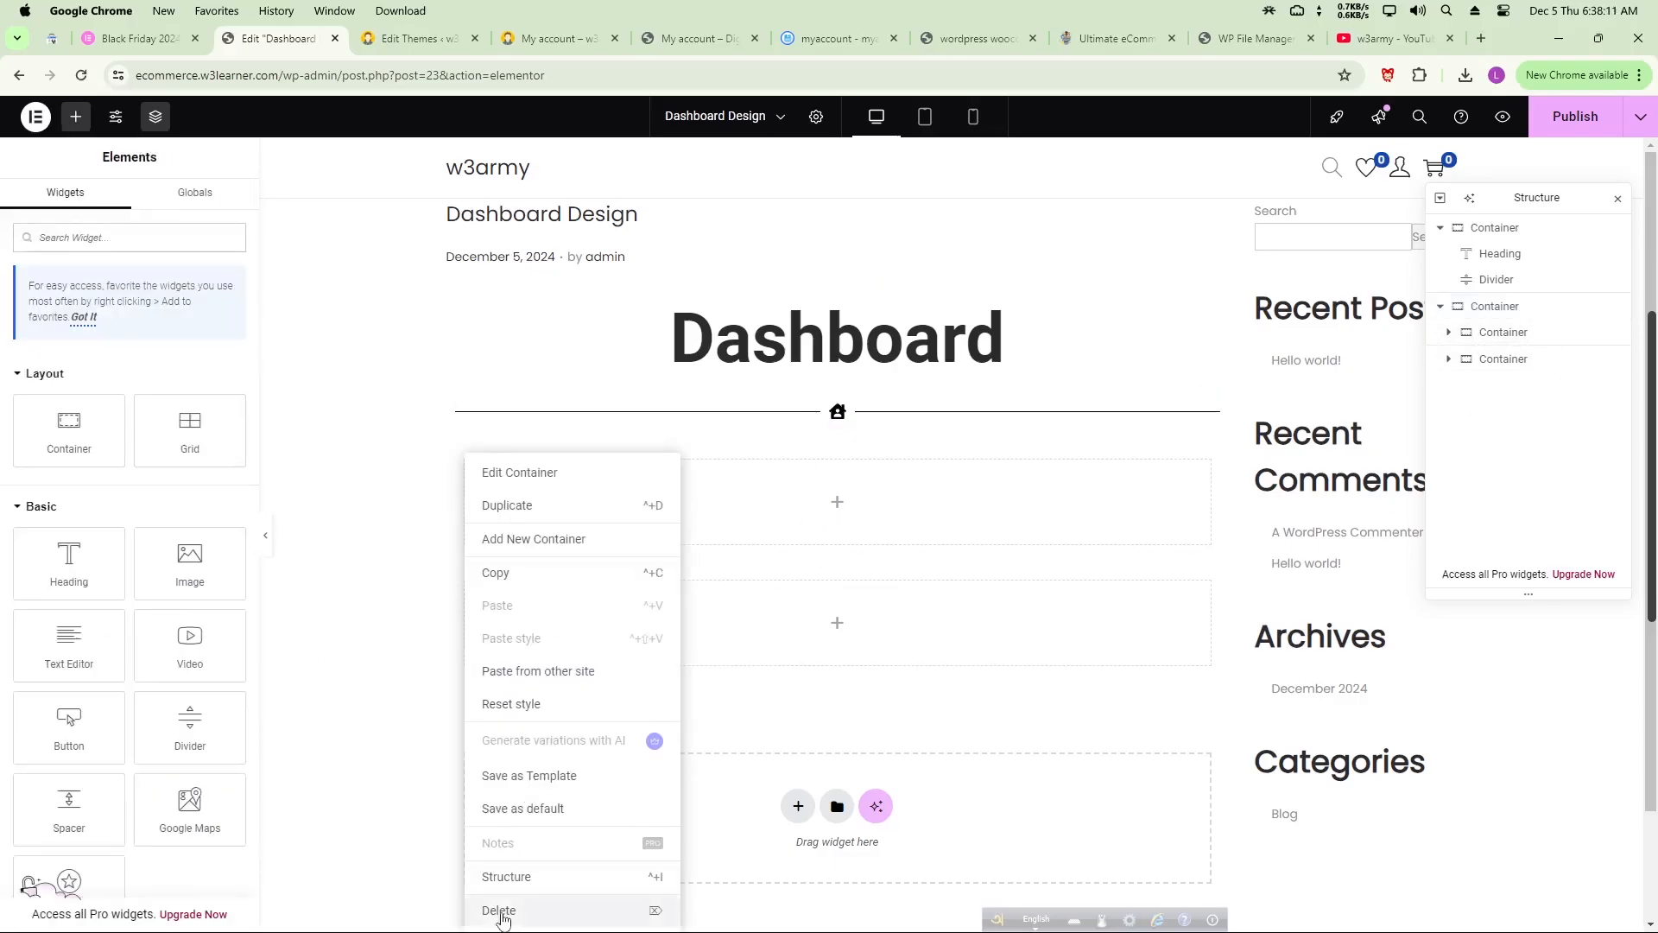
left_click(499, 910)
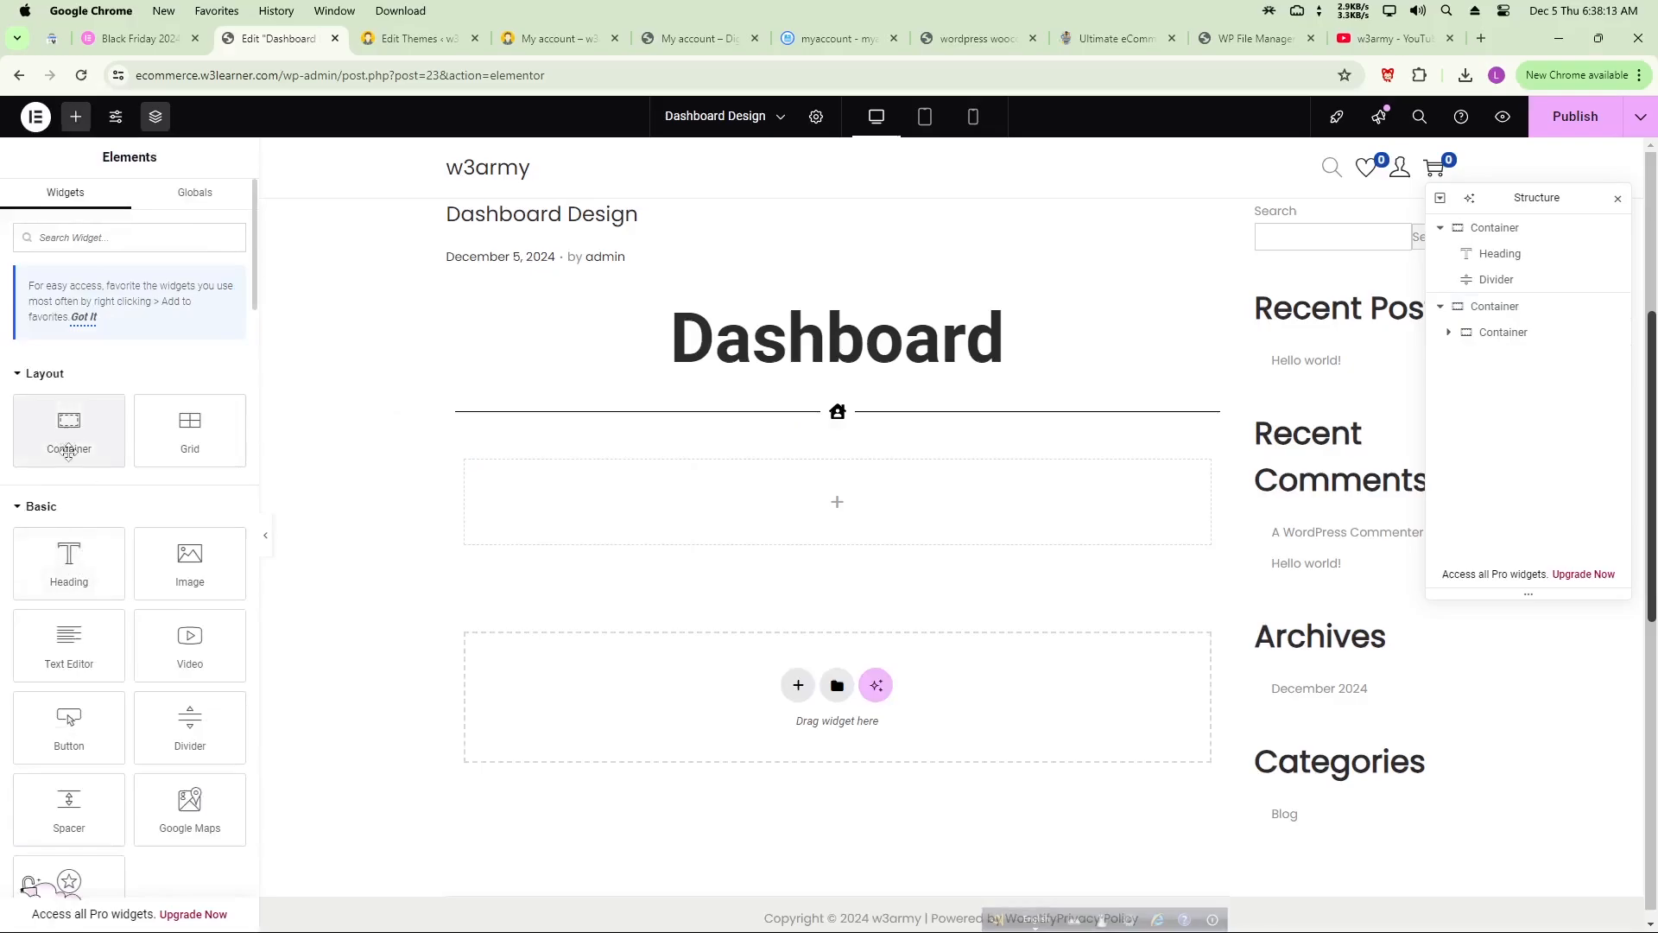
- Inside the nested container, add a container, duplicate it to make three columns, and set the parent's direction to row
left_click_drag(69, 451, 751, 486)
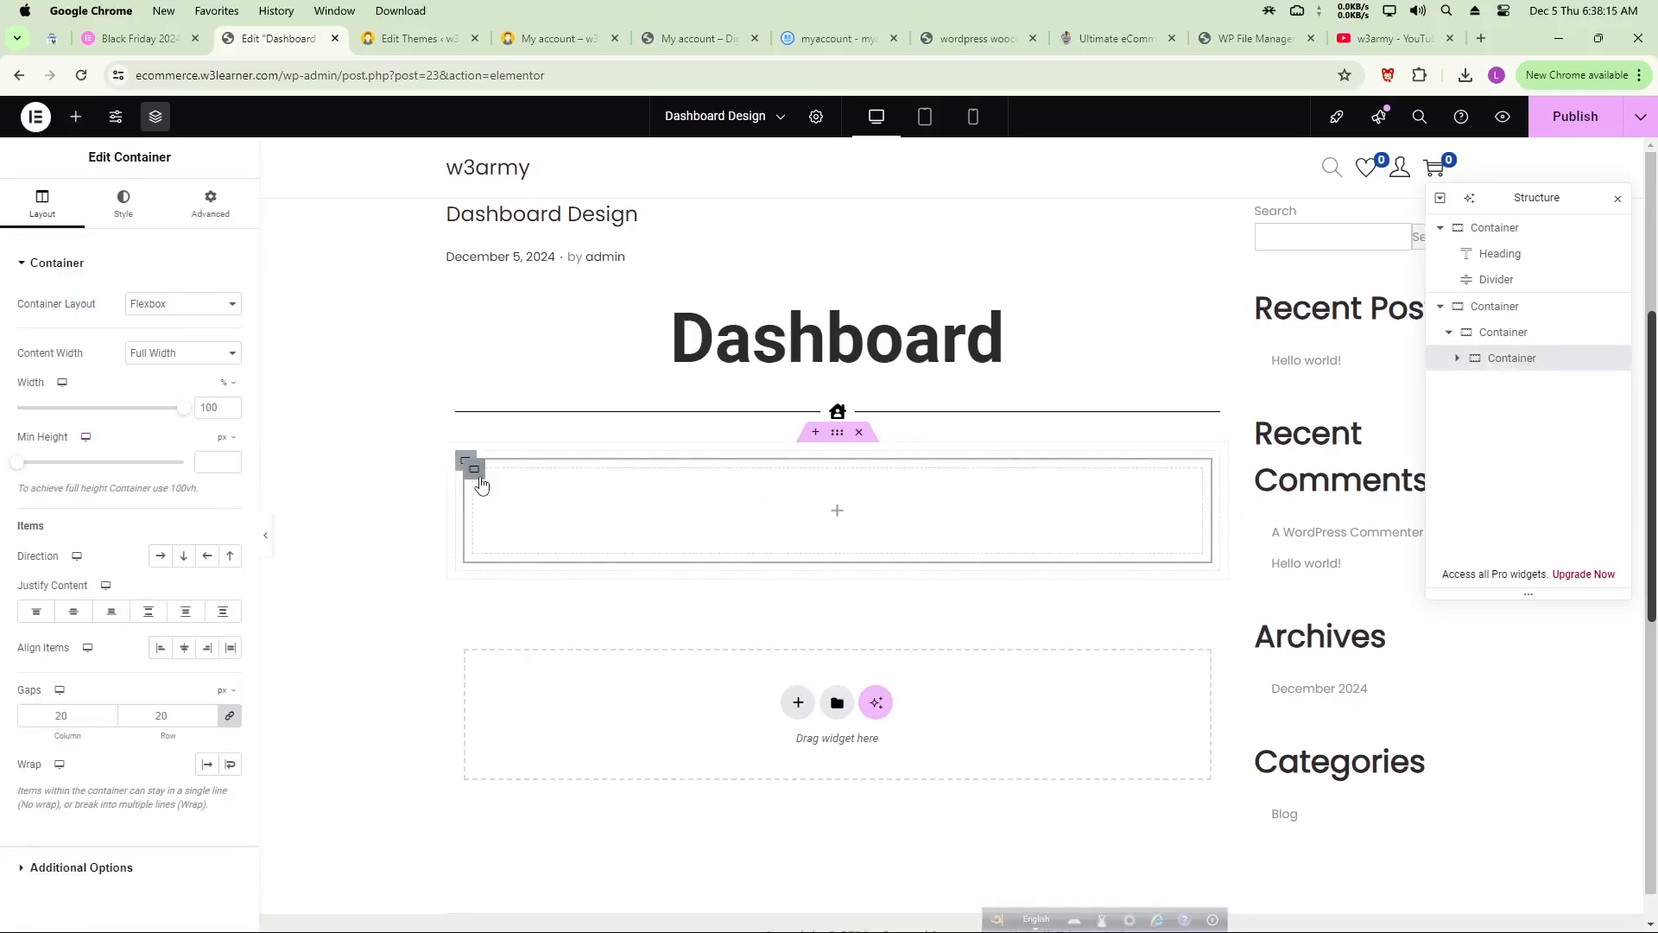
right_click(482, 485)
left_click(521, 508)
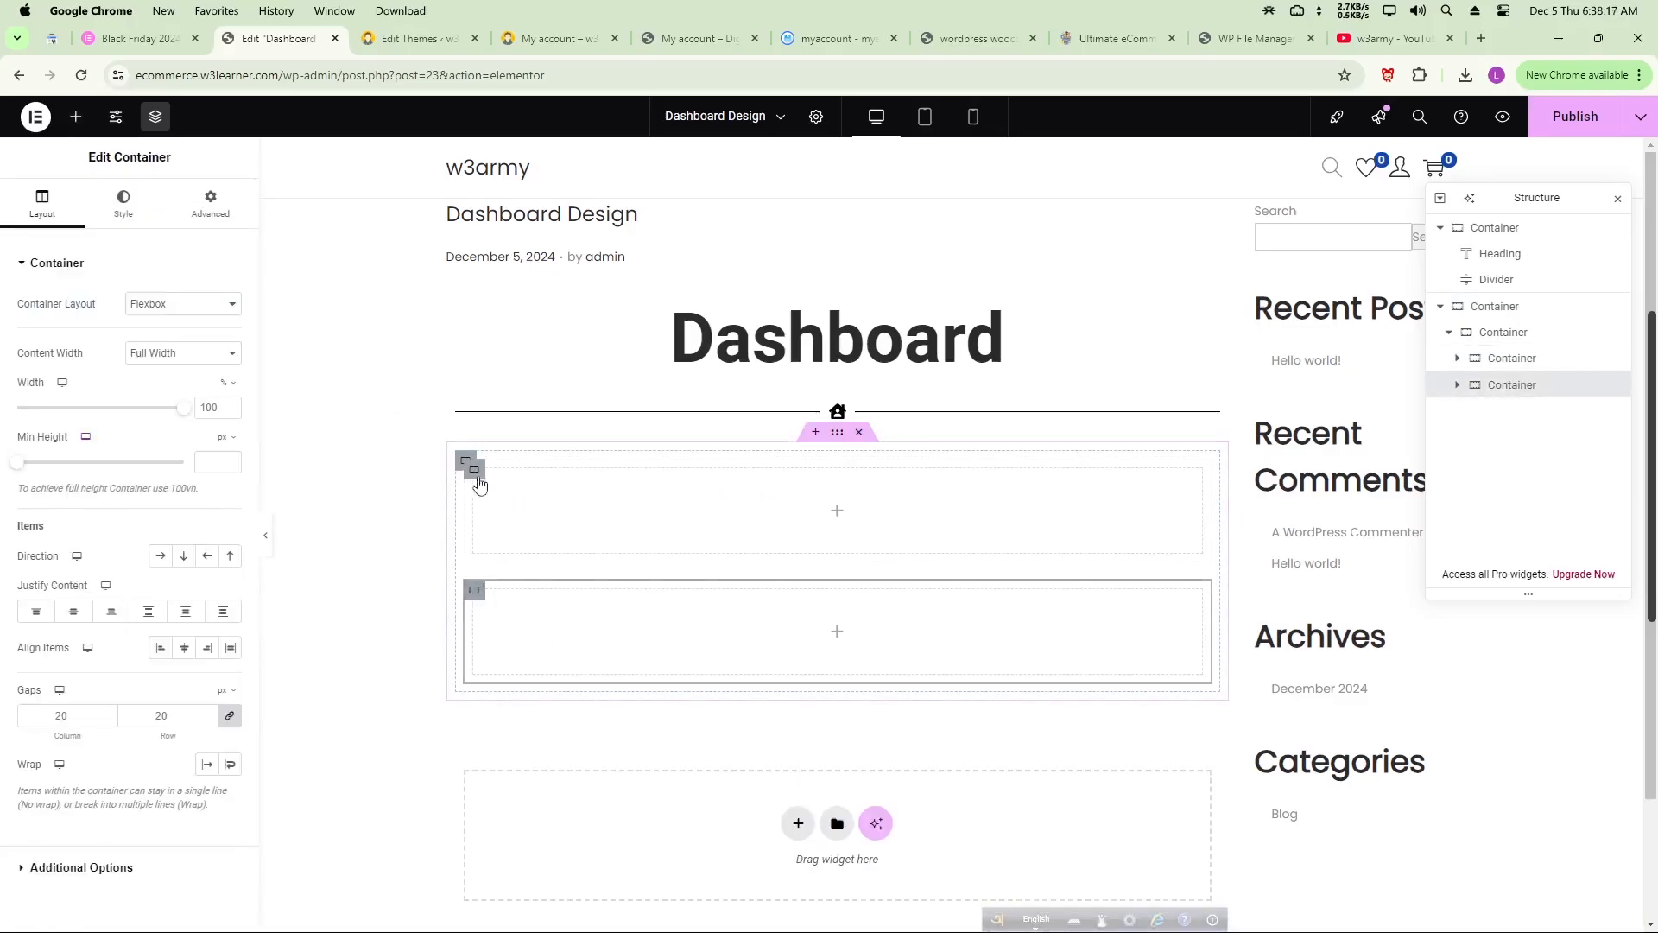
left_click(465, 463)
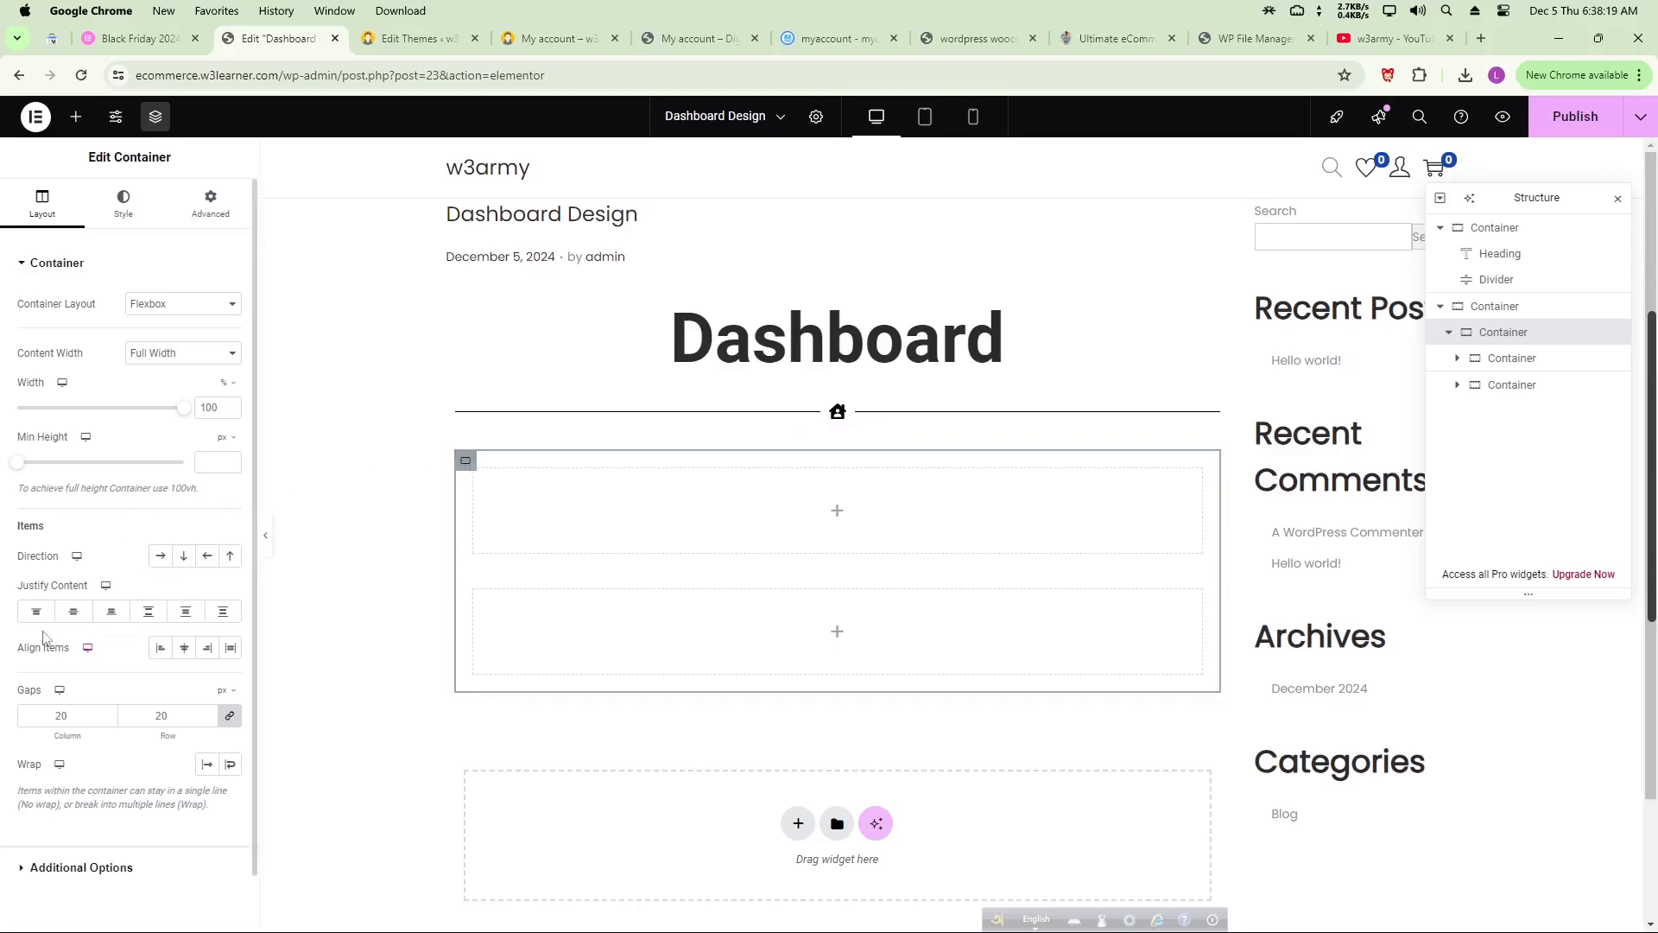
left_click(160, 559)
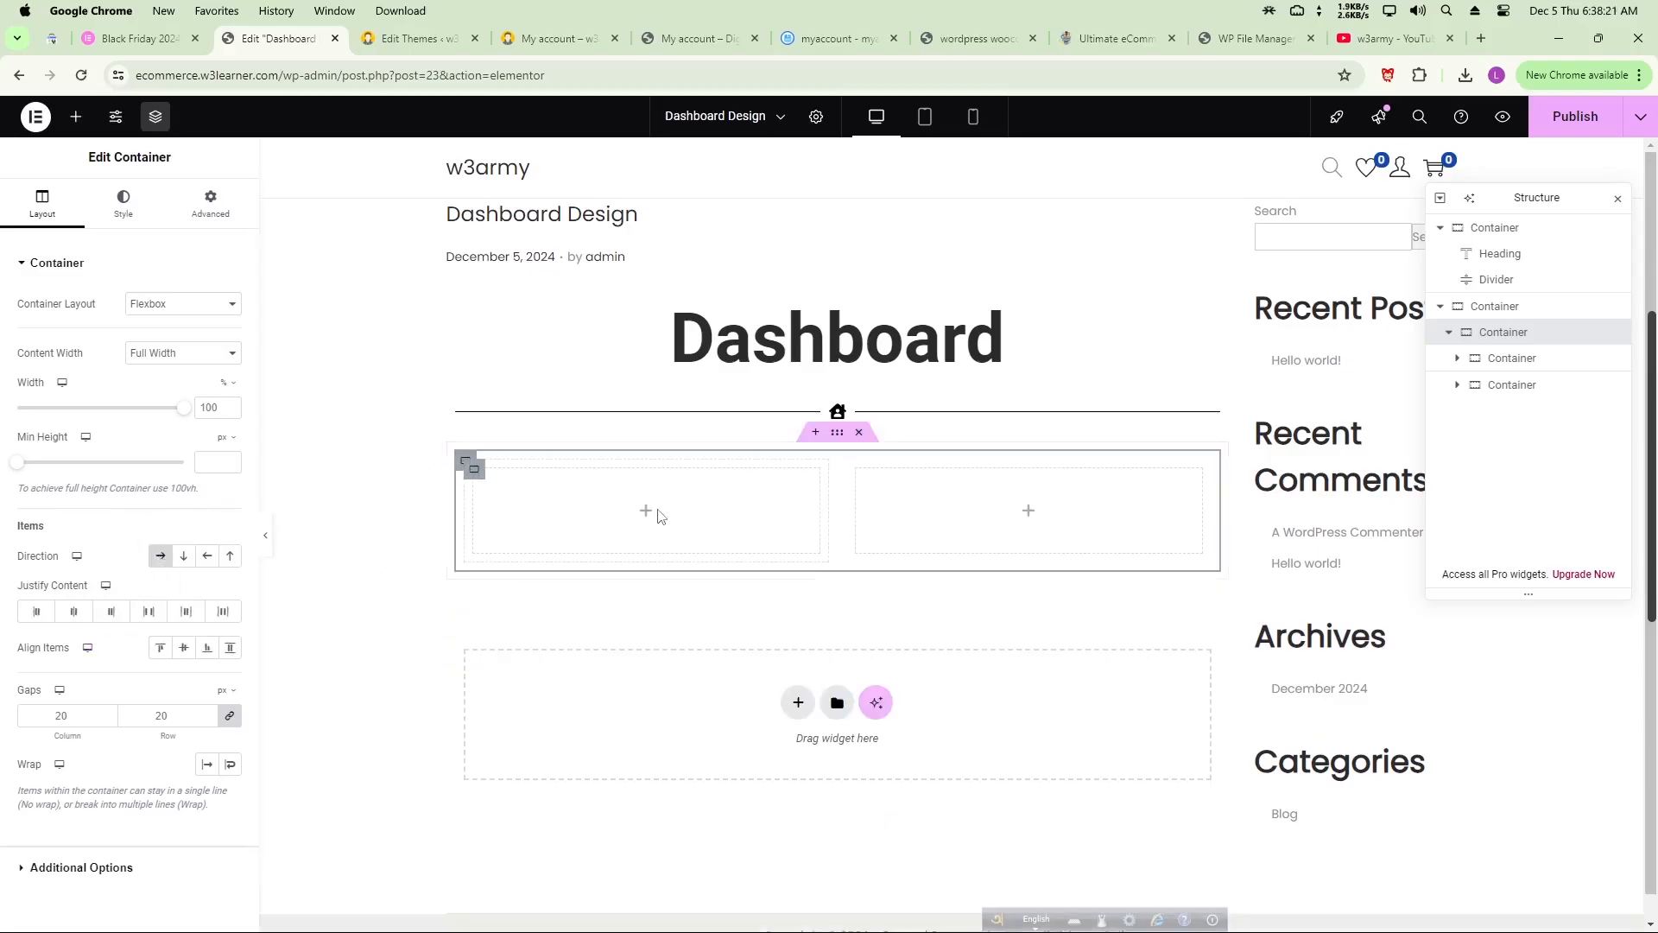
right_click(477, 482)
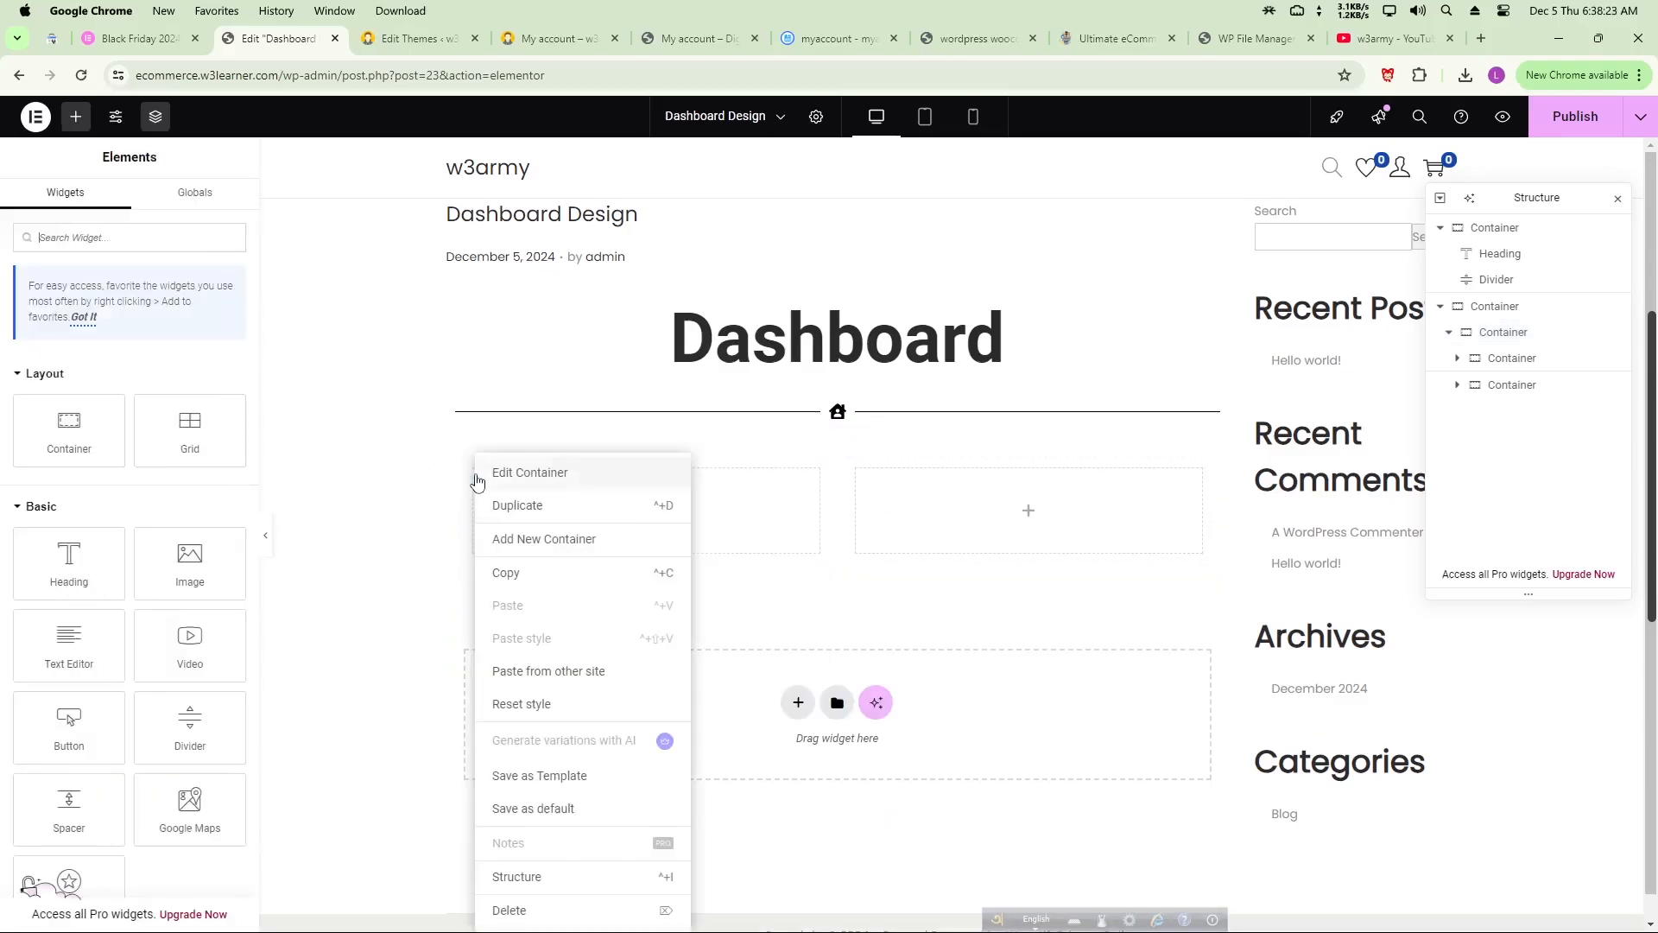
left_click(483, 508)
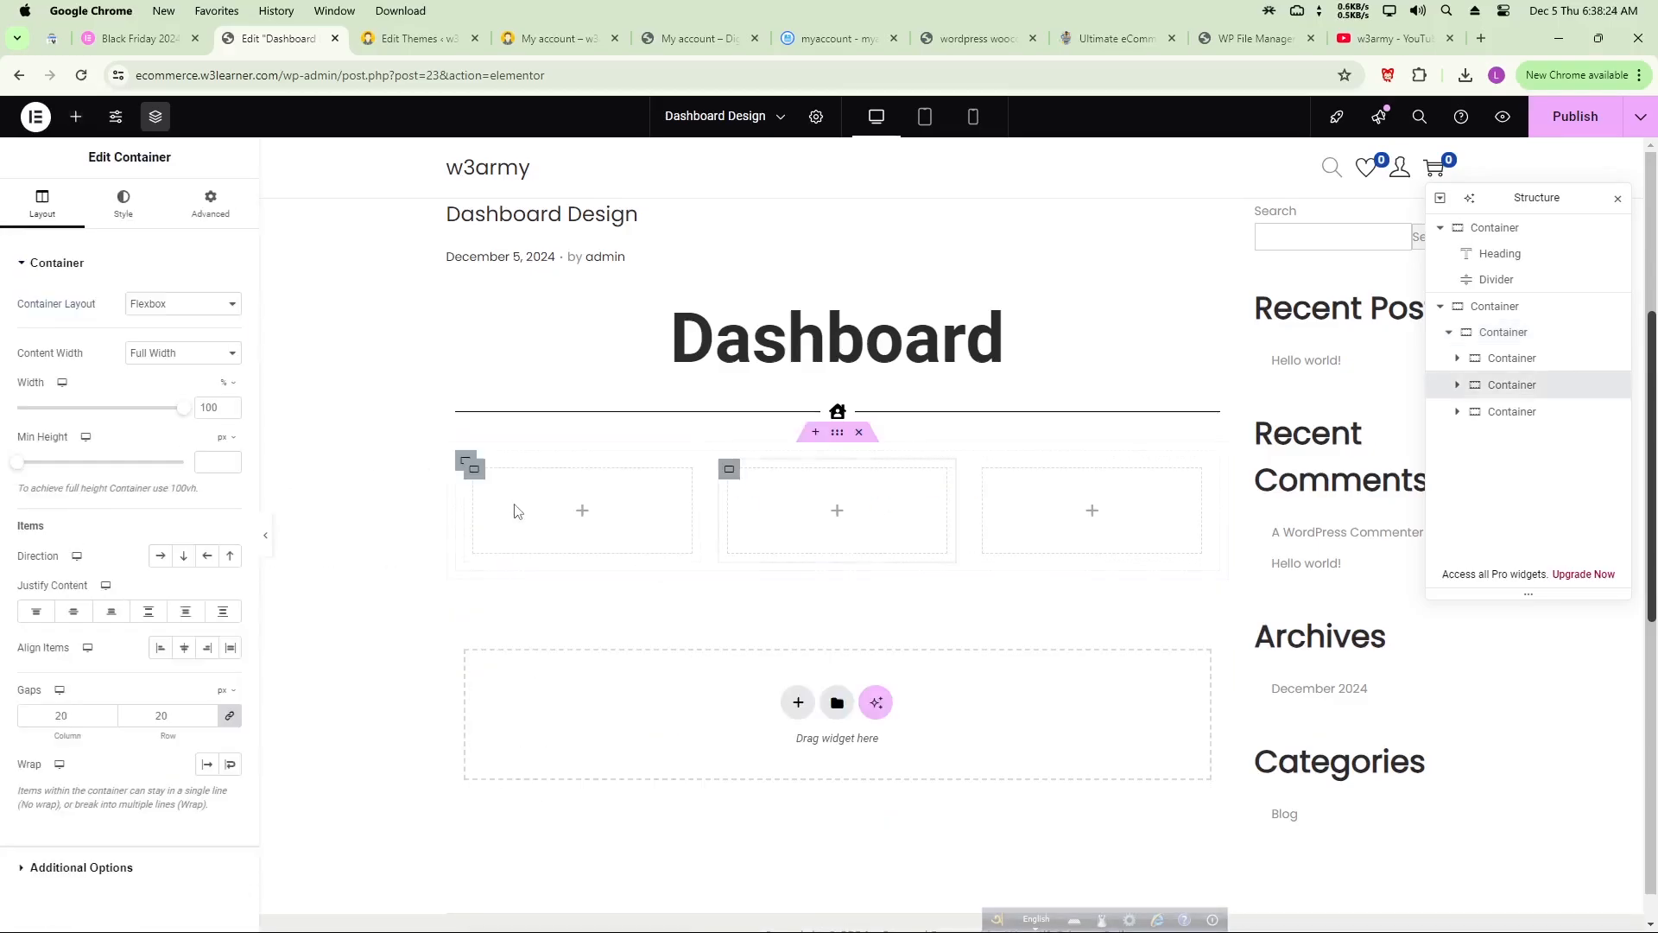
- Set the padding of the container holding the three columns to 0 px on all sides
left_click(465, 461)
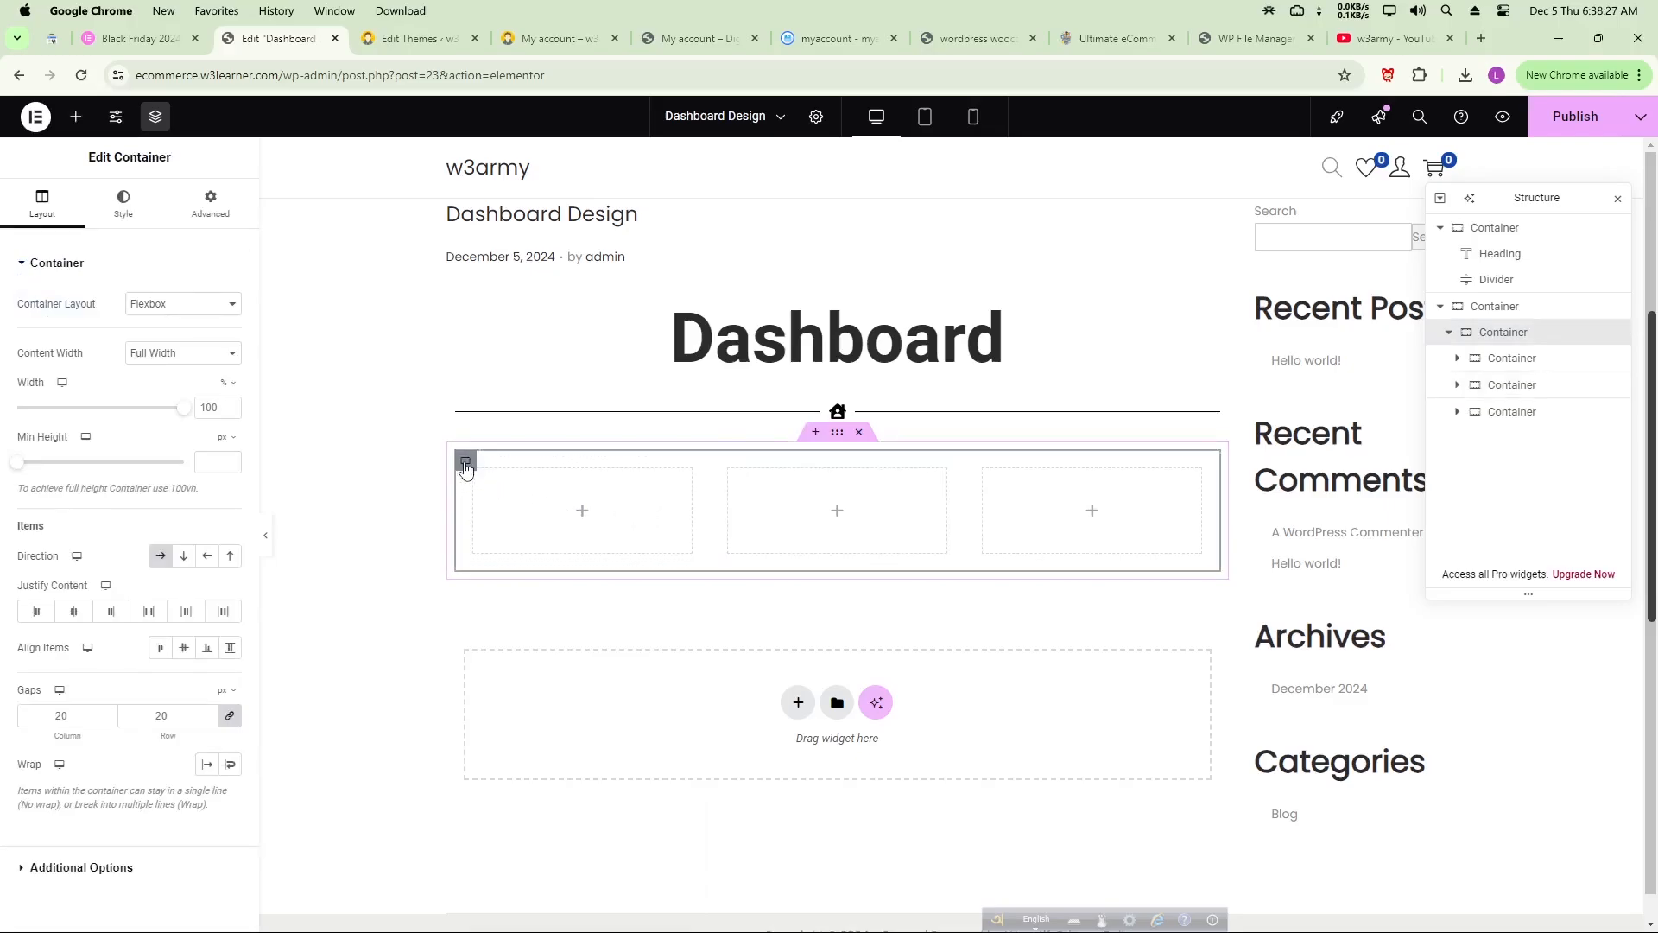
left_click(204, 204)
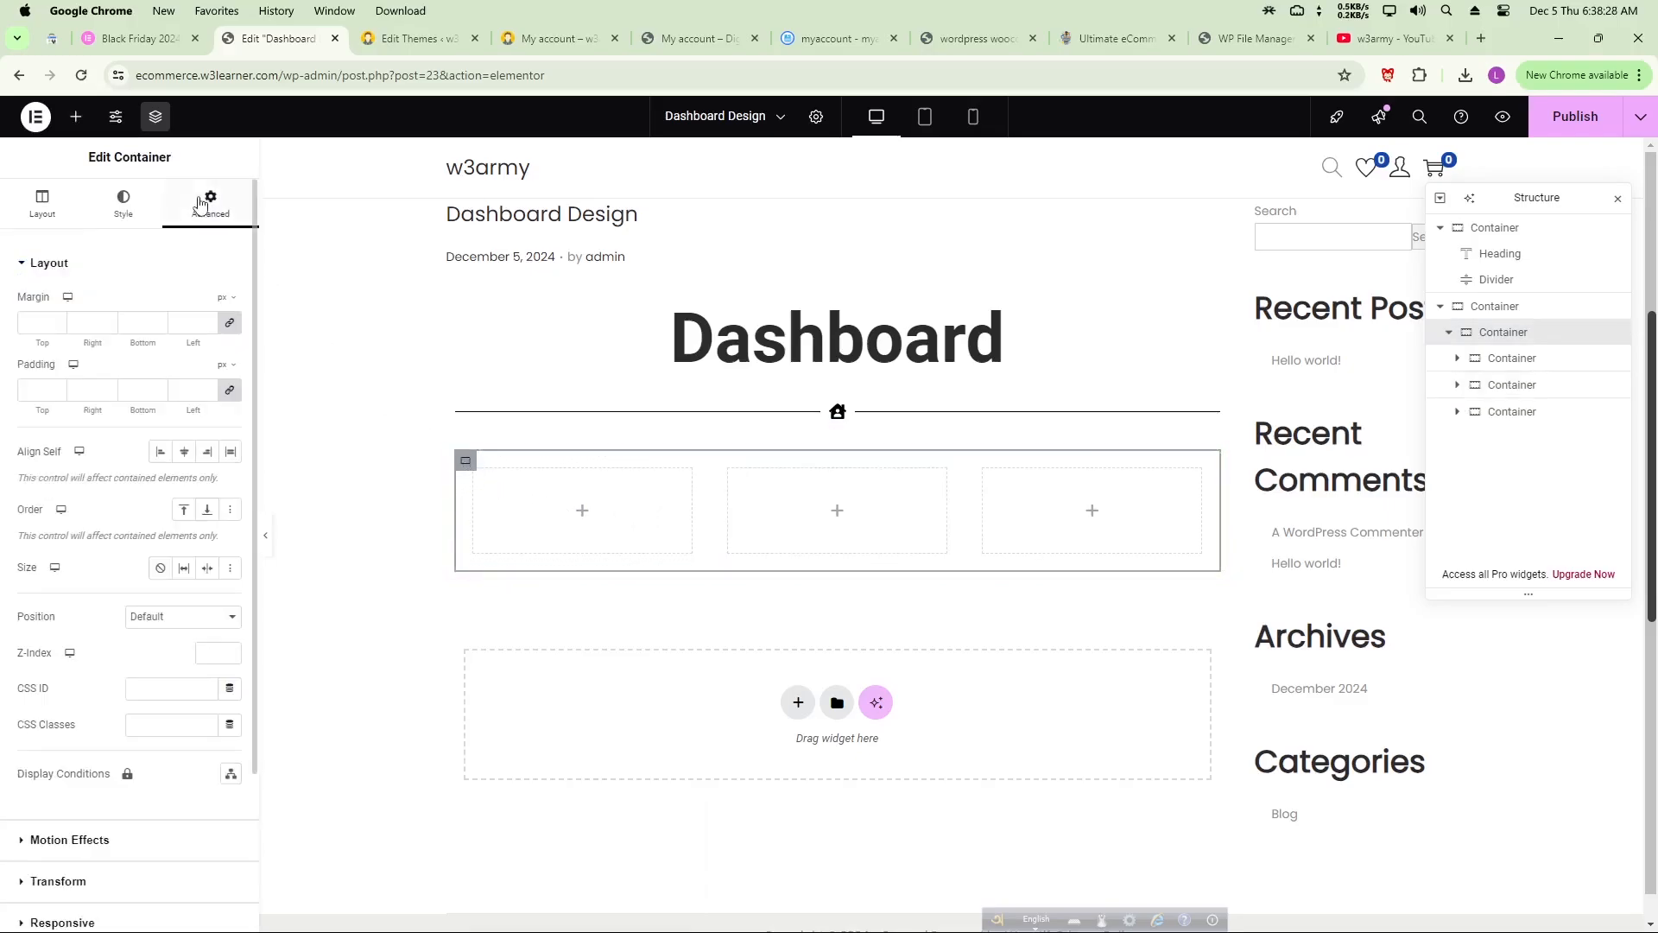
left_click(188, 386)
type("0")
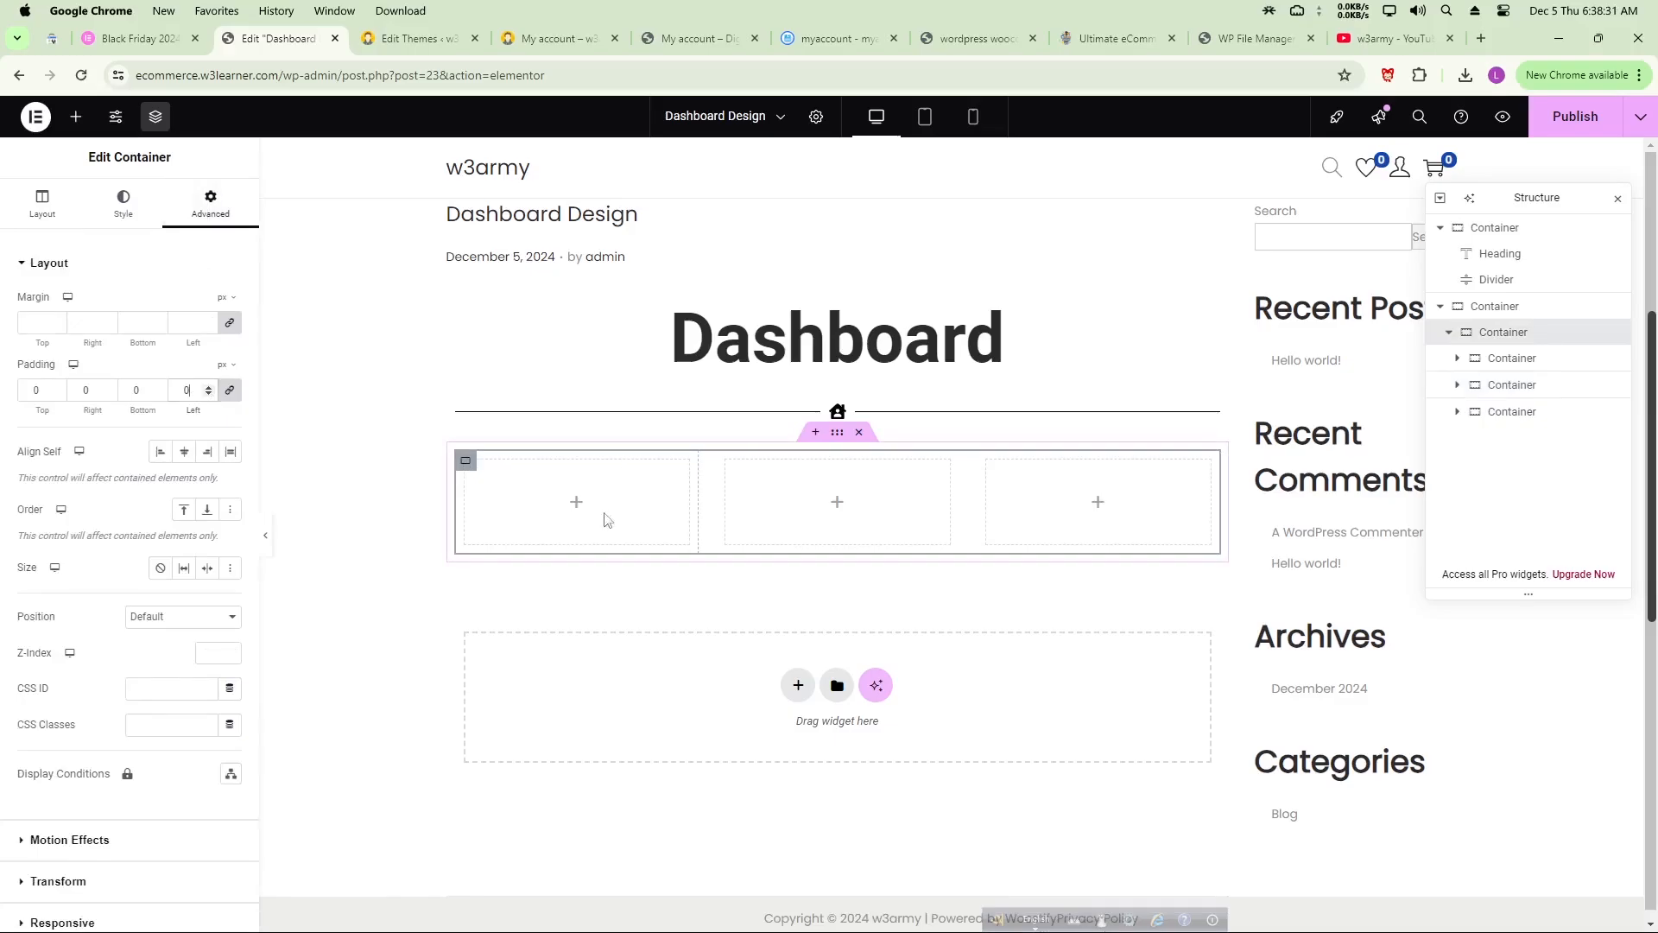
- Add an Image widget to the first column and upload 123-150x150.png from Downloads as its picture
left_click(76, 117)
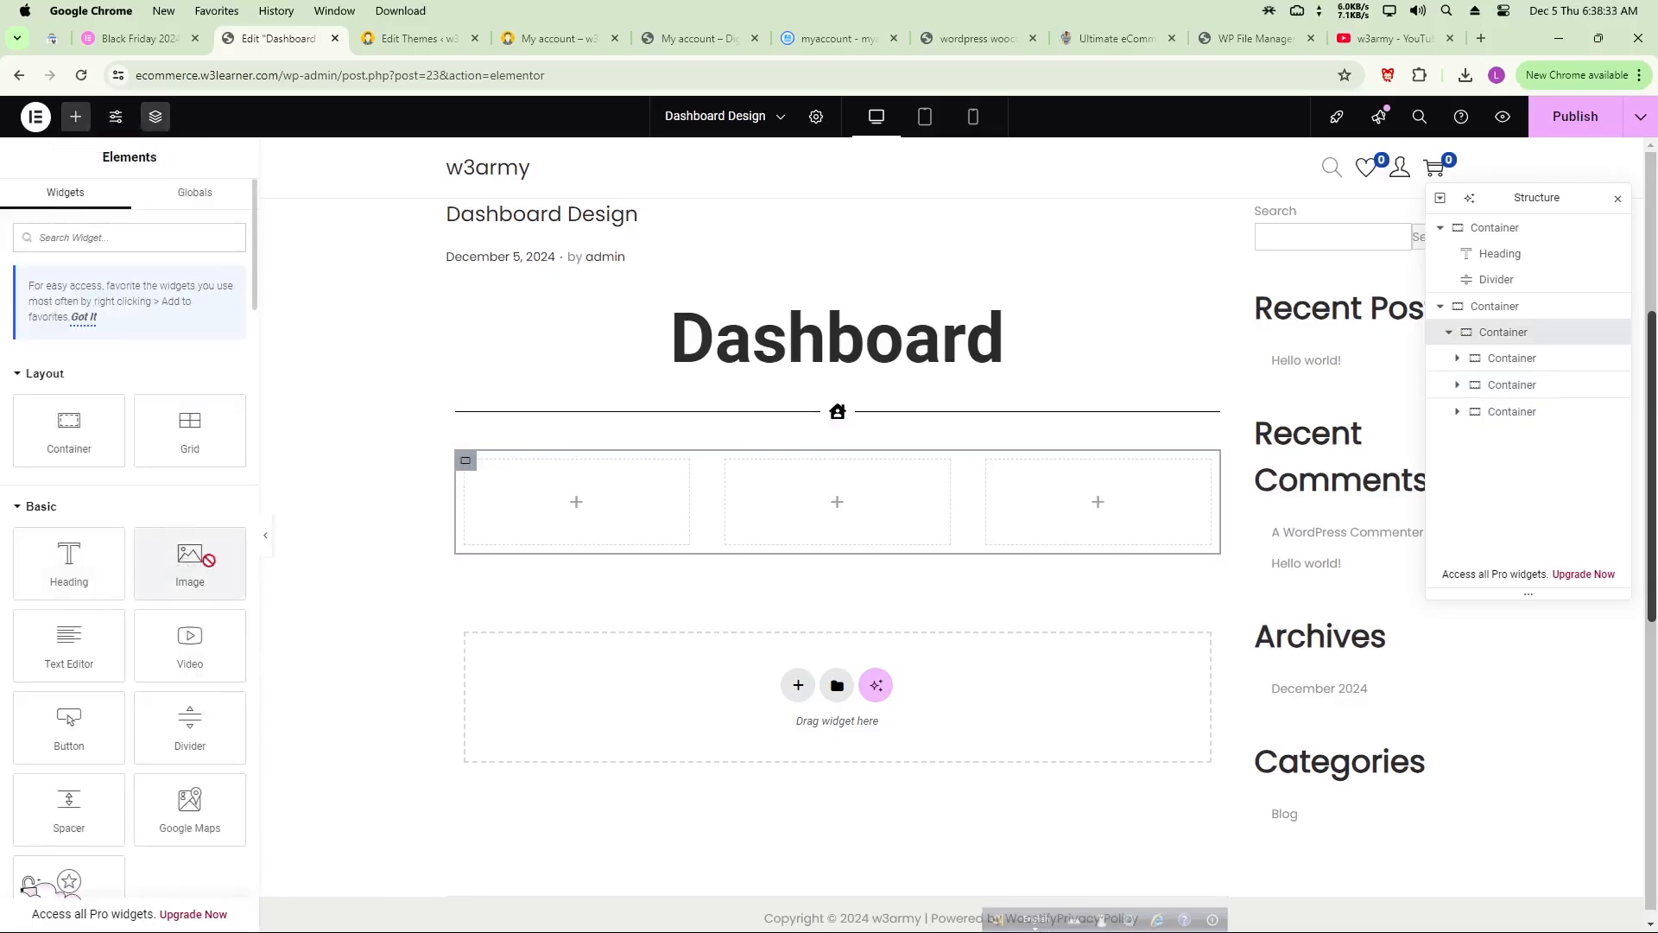
left_click_drag(195, 557, 547, 505)
left_click(146, 353)
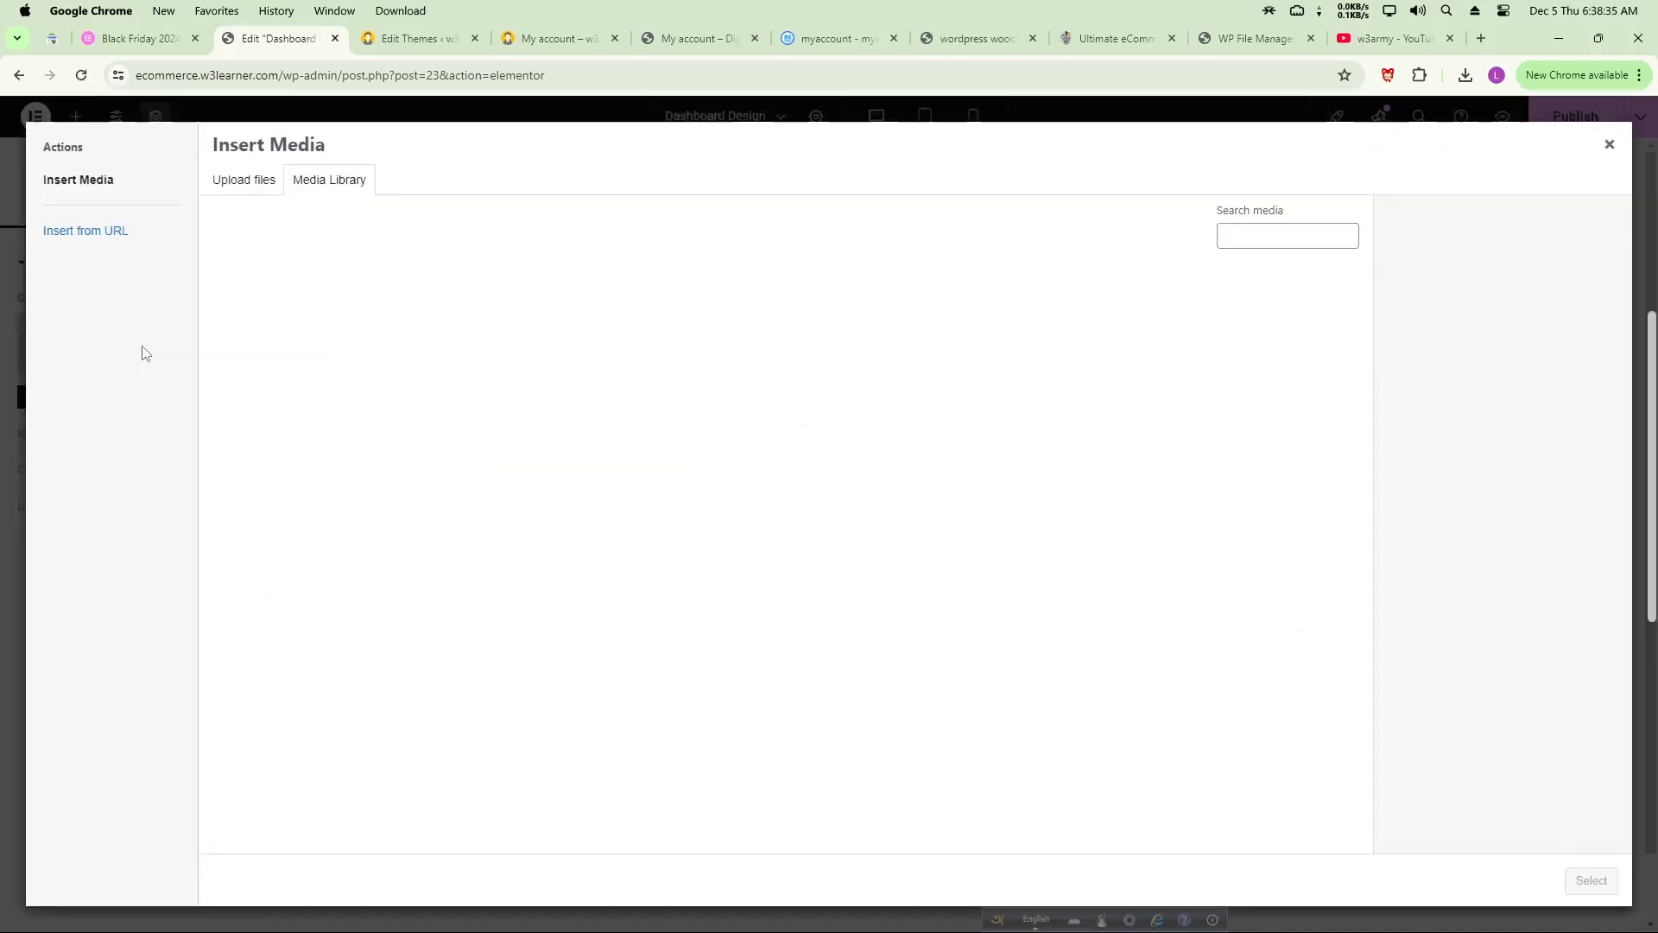
left_click(256, 182)
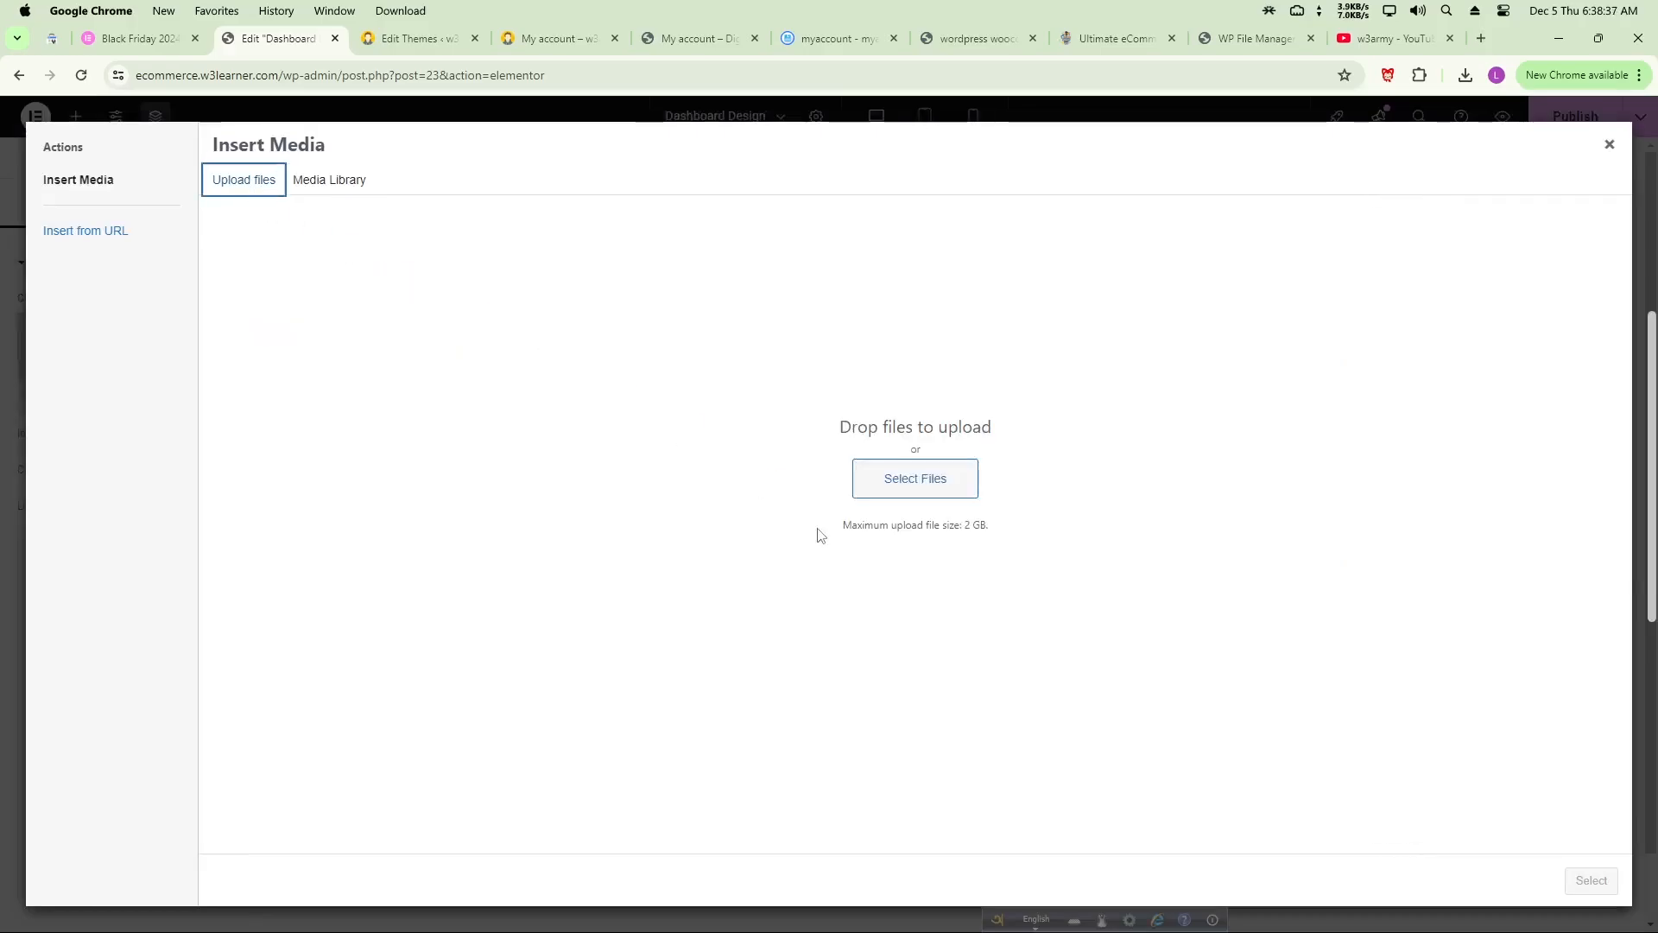
left_click(914, 478)
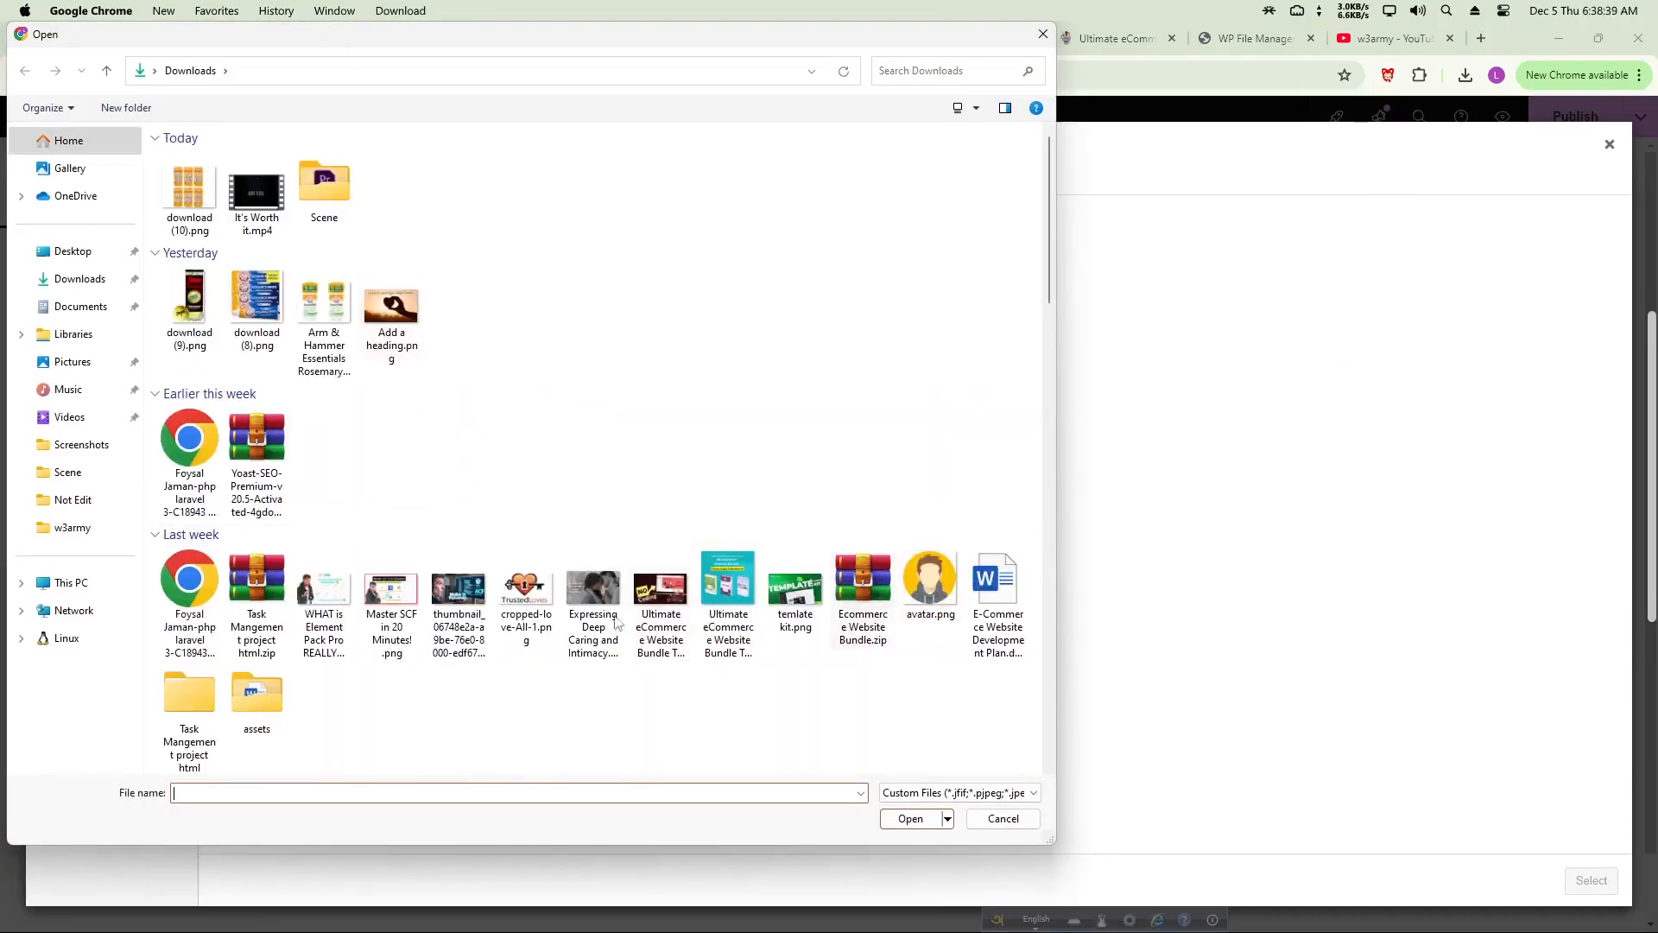
scroll(388, 474, "down", 10)
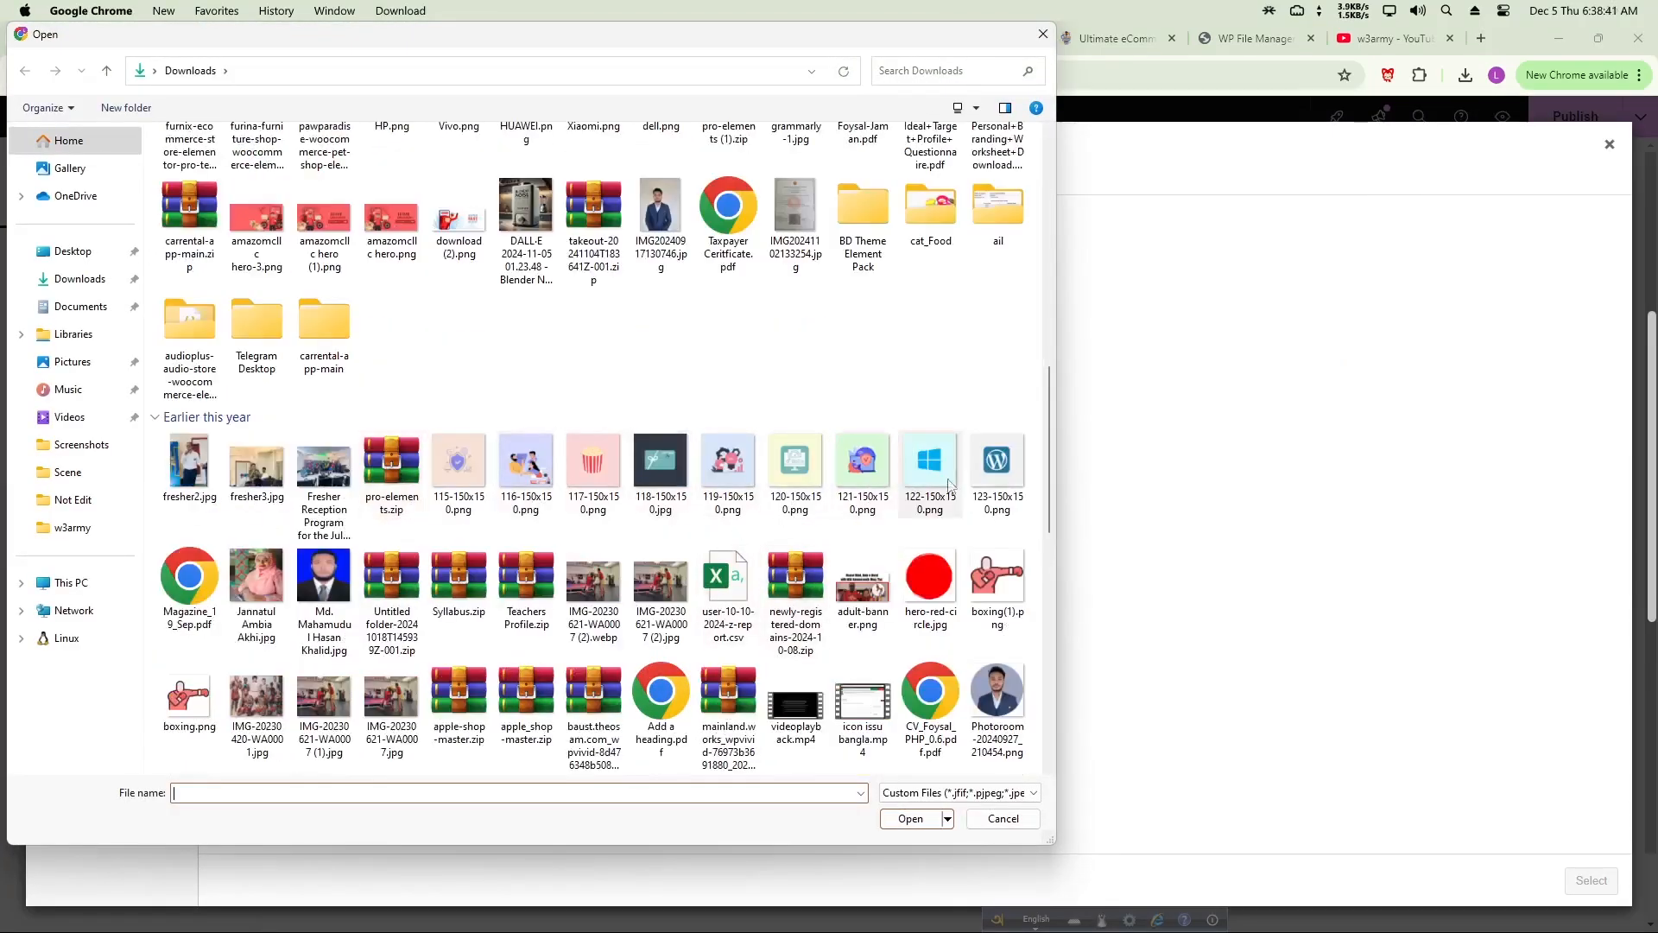
double_click(998, 466)
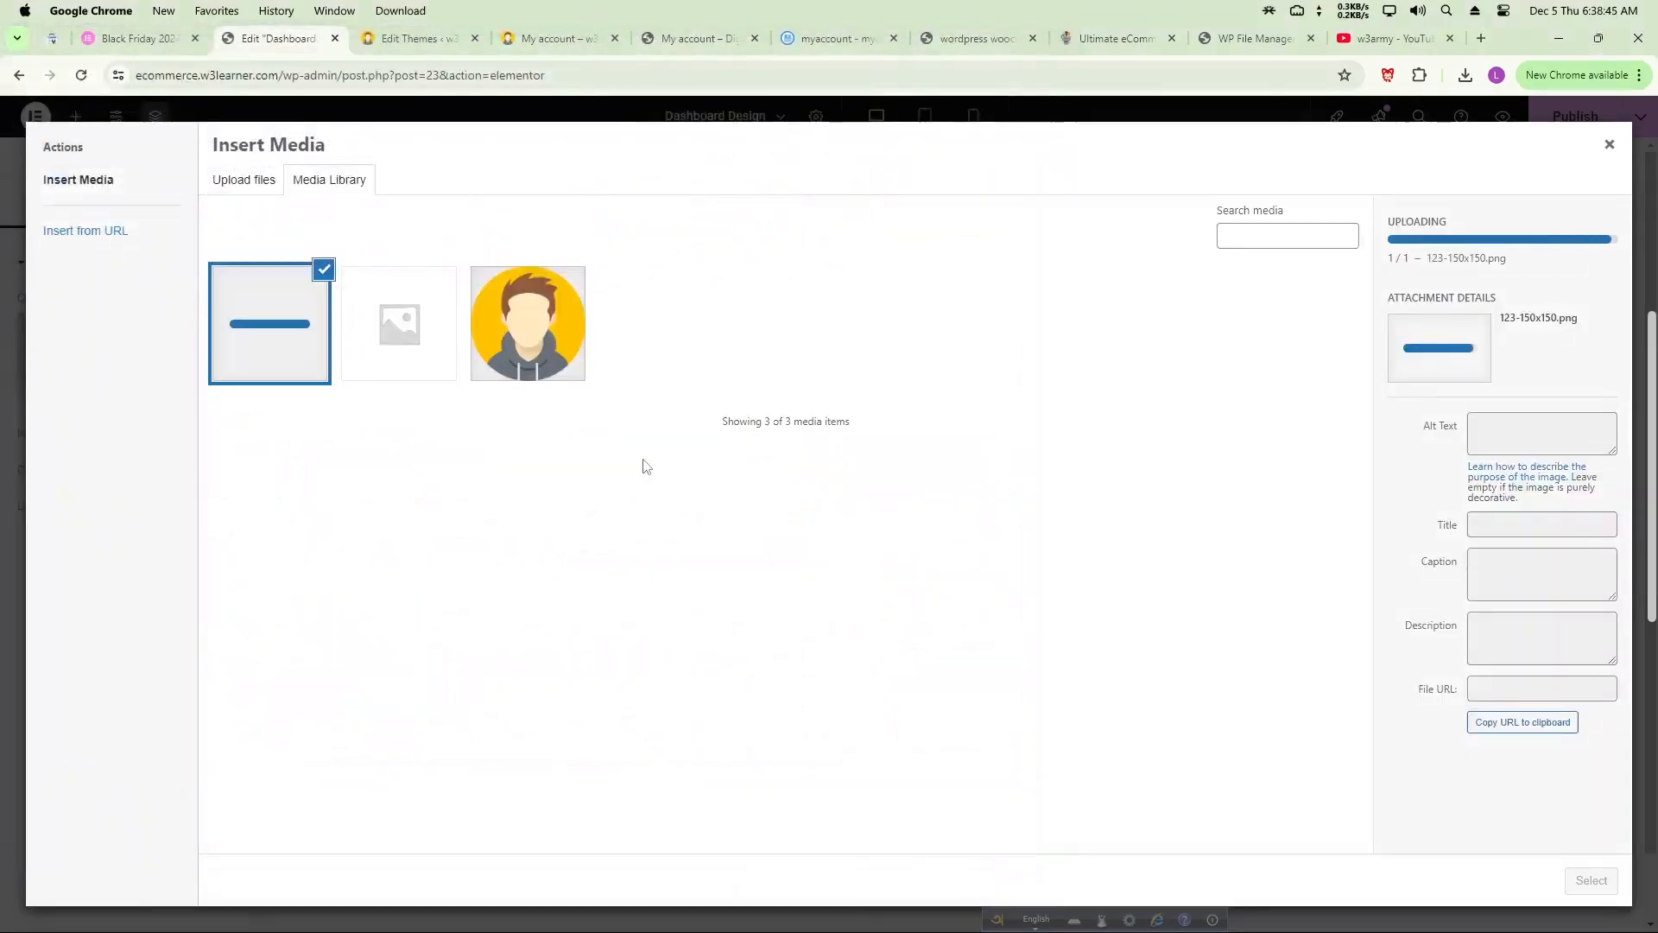
left_click(1591, 880)
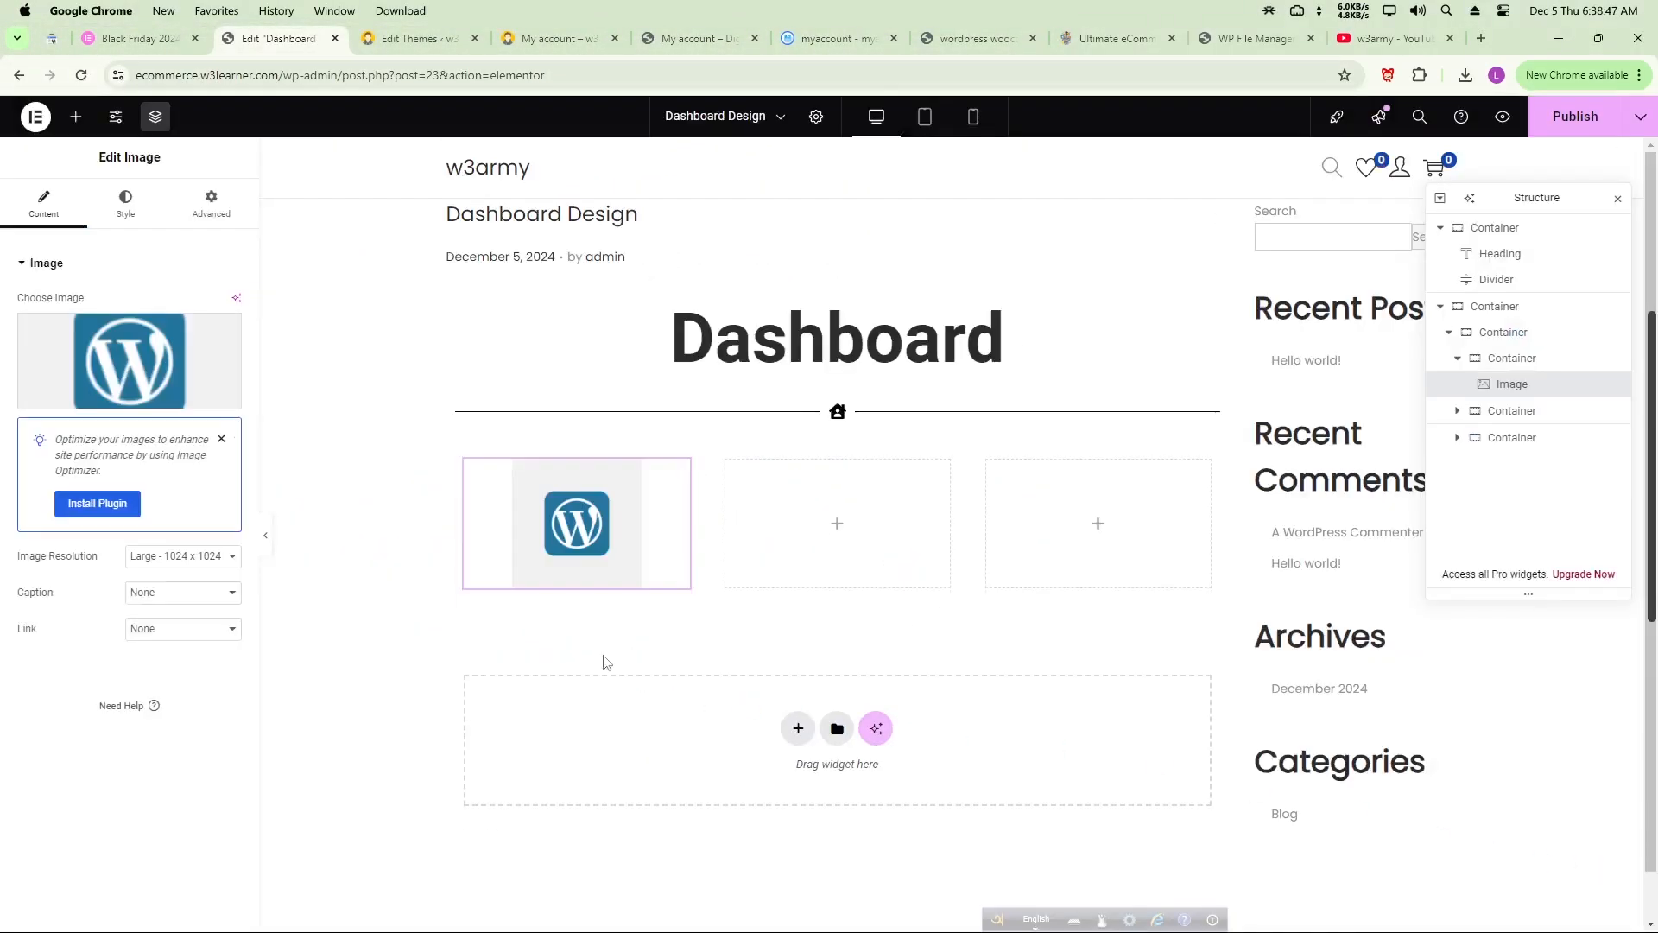
- Add a Heading widget below the first column's image and set its title to "Wordpress"
left_click(75, 120)
left_click_drag(66, 562, 604, 569)
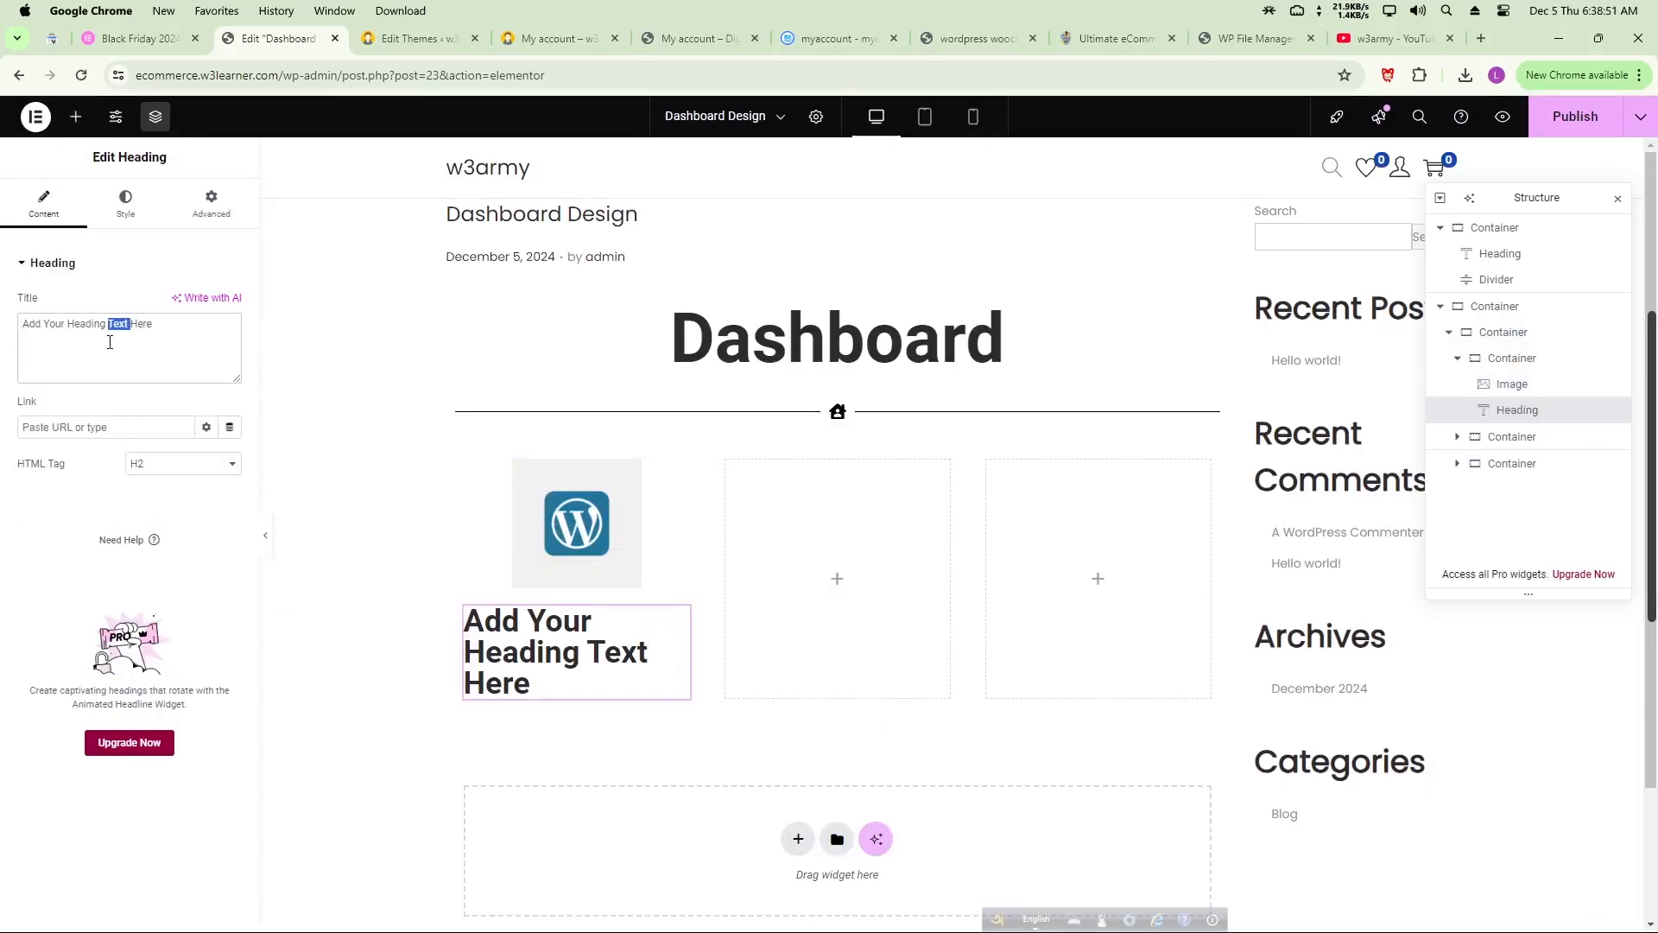
key("super+a")
type("W")
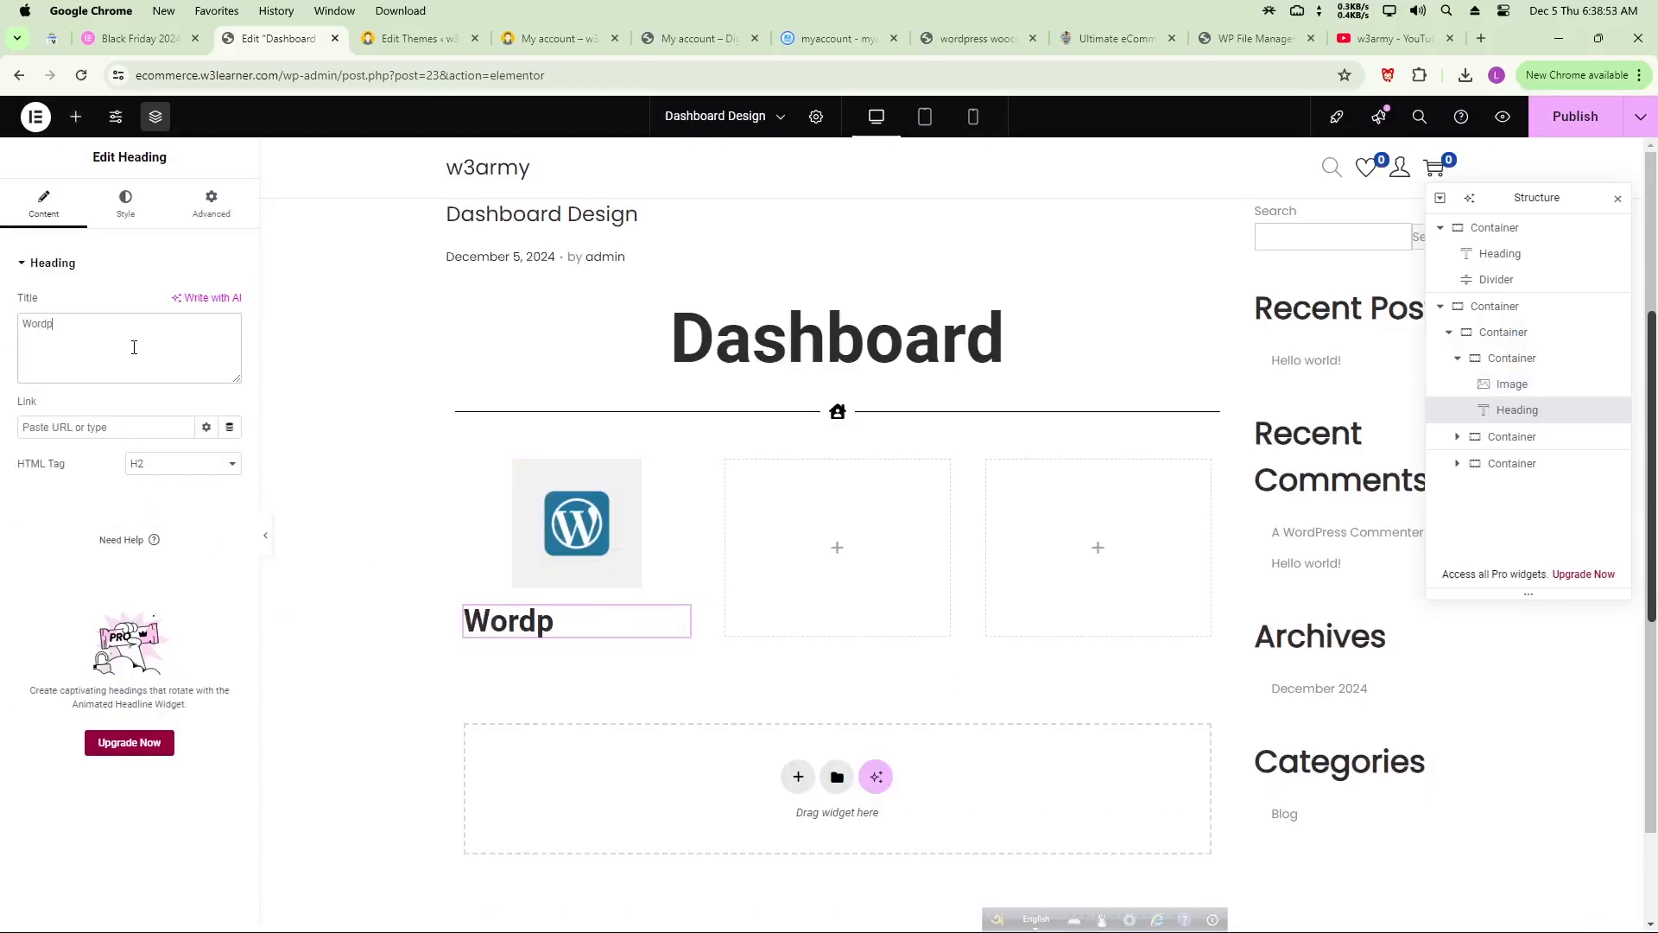
- Style the Wordpress heading with a font size of about 19 px and center alignment
left_click(125, 208)
left_click(230, 375)
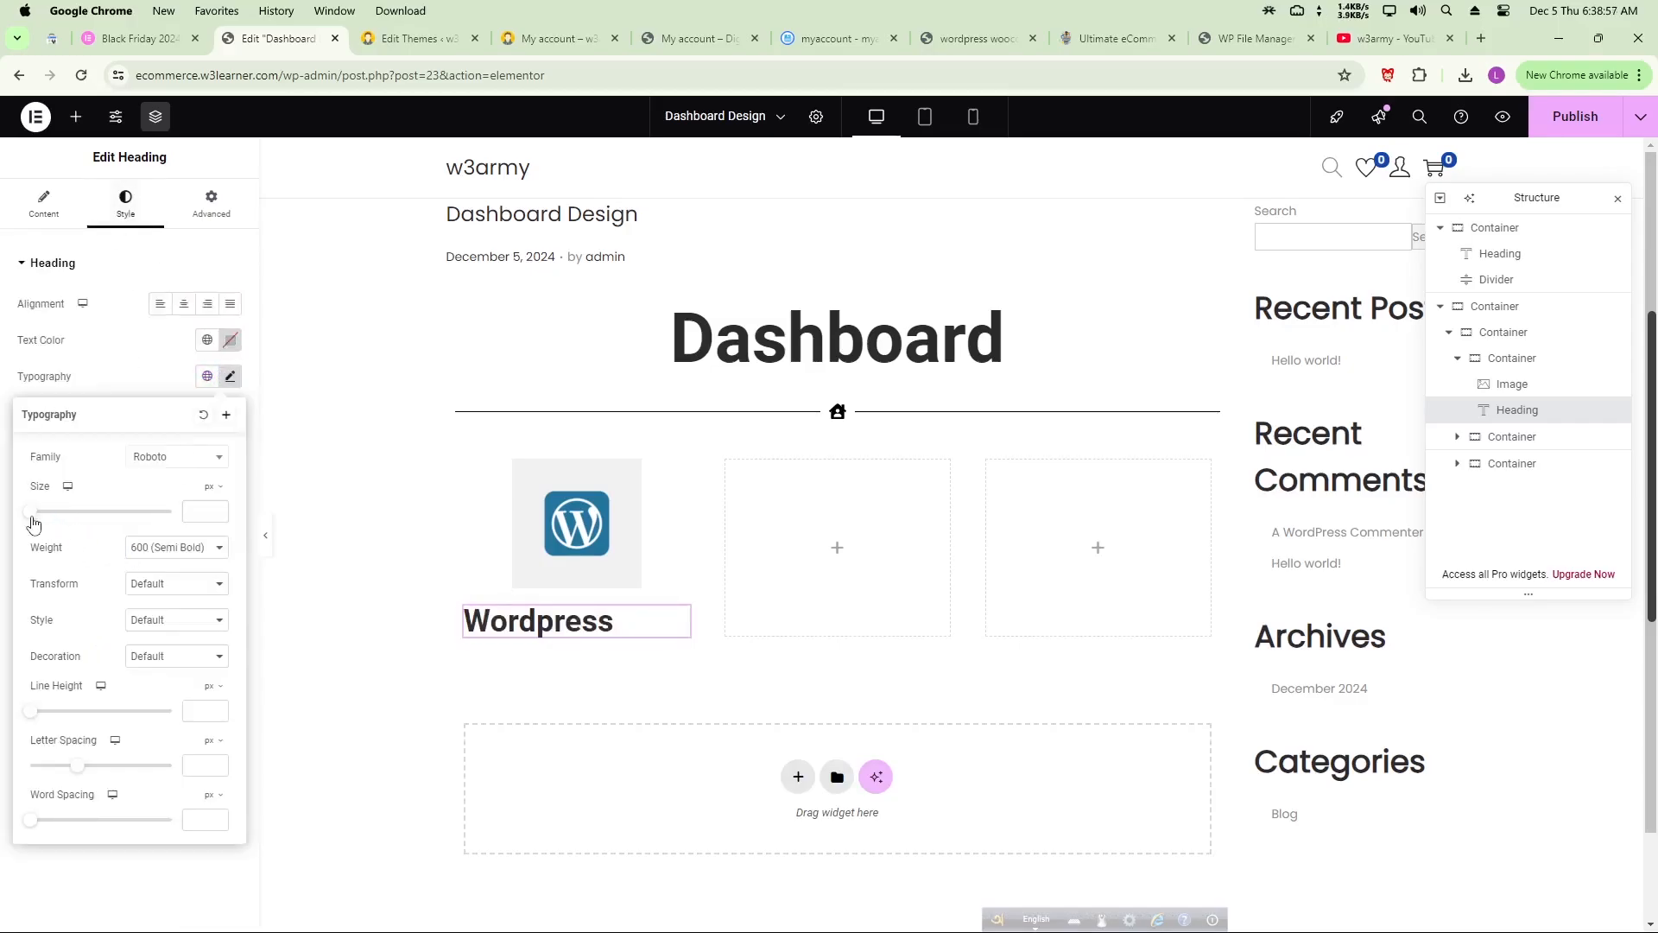
left_click_drag(32, 522, 41, 523)
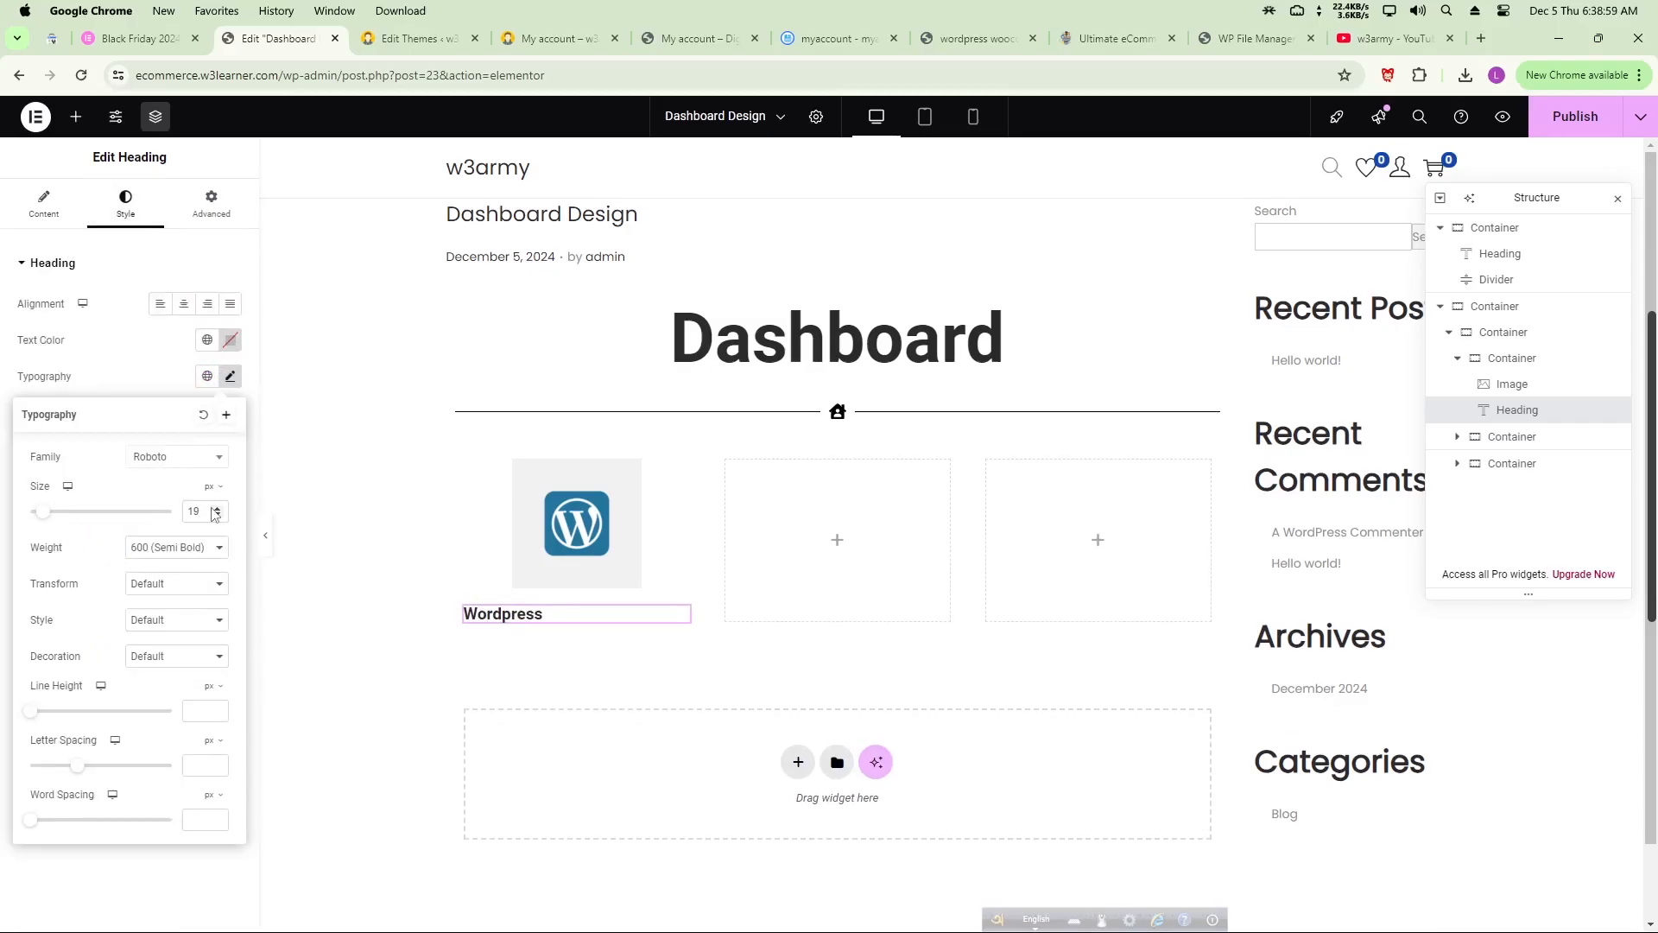
left_click(184, 303)
- Copy the first column's WordPress image into the second and third columns
right_click(553, 510)
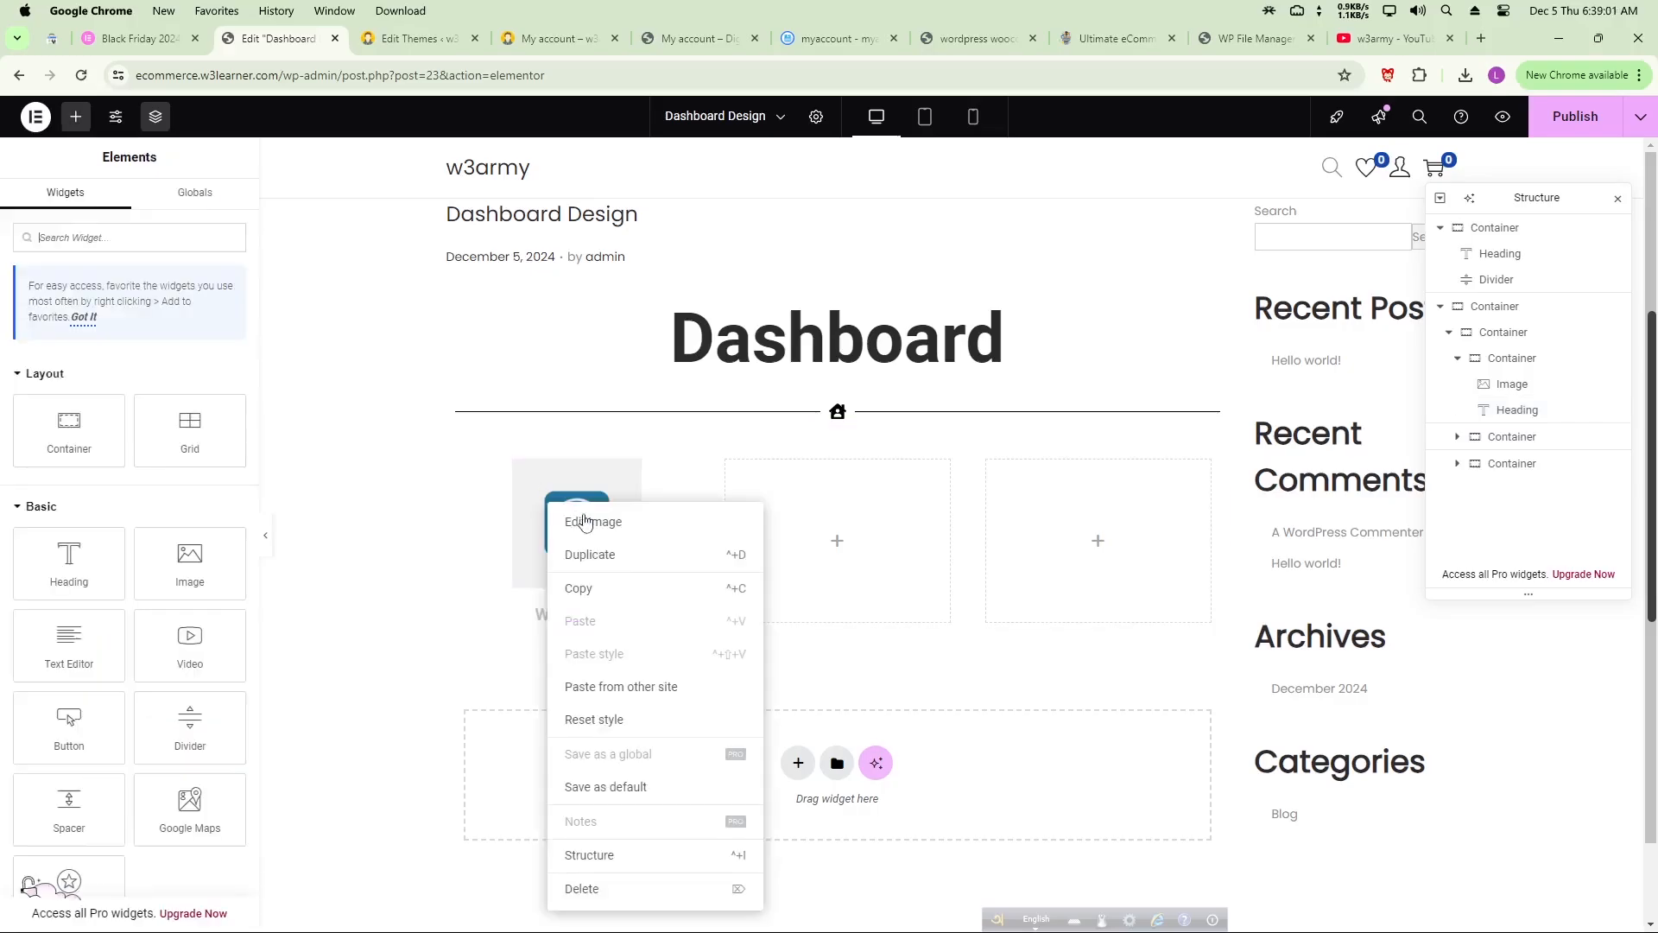
left_click(629, 588)
right_click(803, 458)
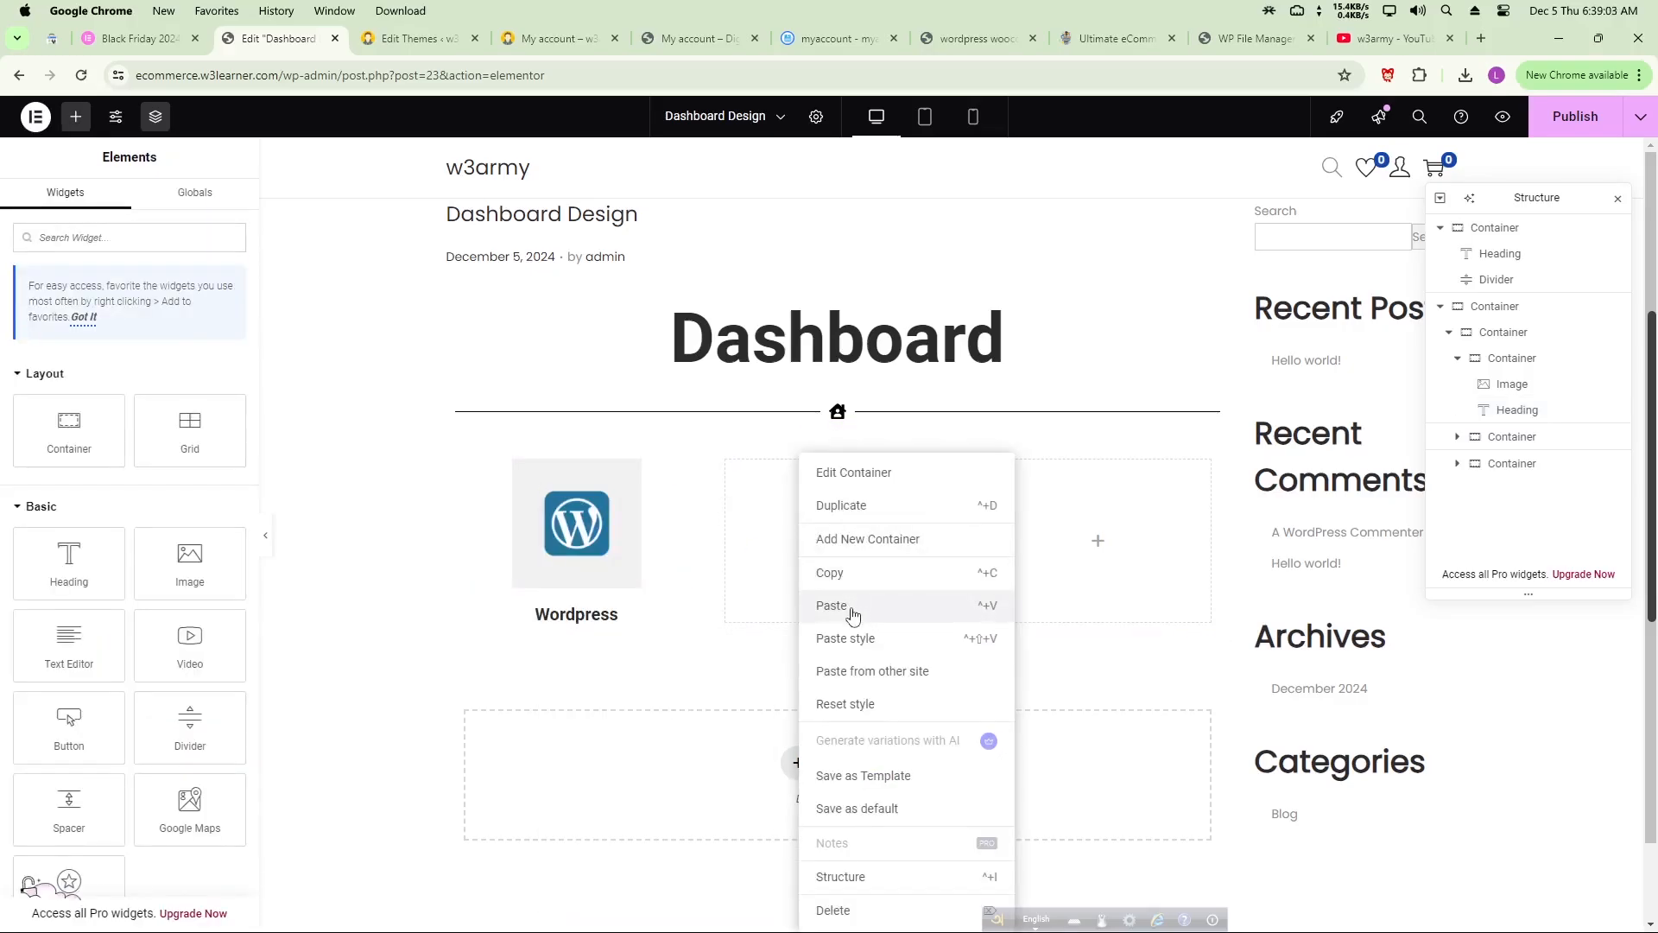
left_click(832, 605)
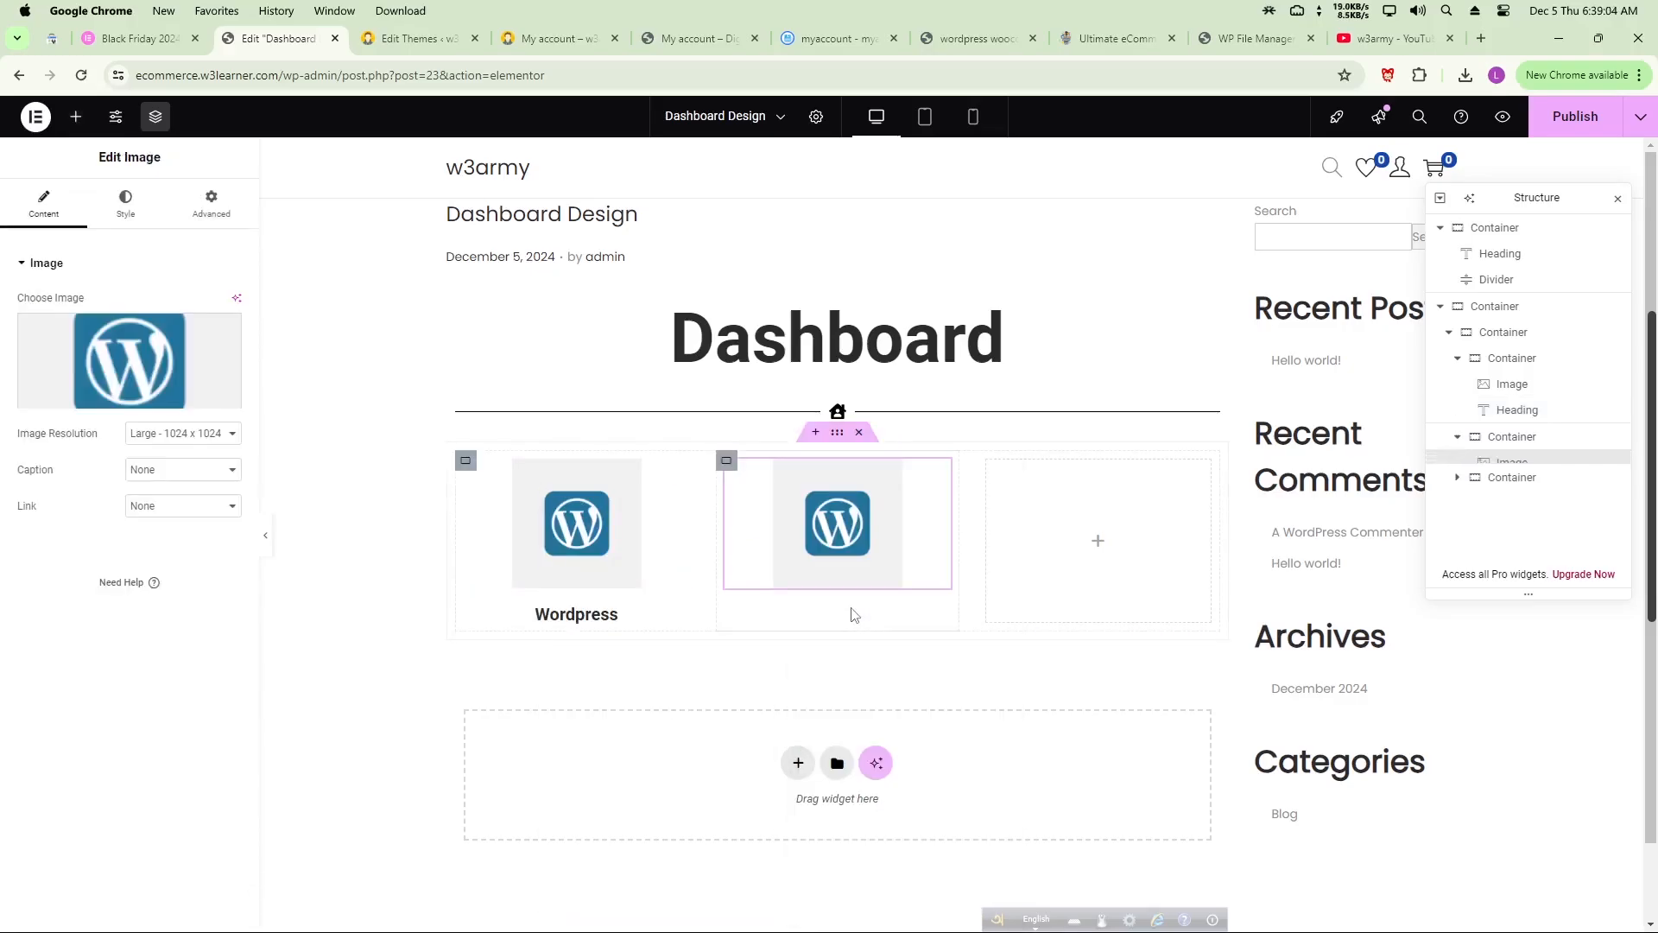
right_click(1116, 539)
left_click(1170, 620)
- Copy the Wordpress heading below the images in the second and third columns
right_click(612, 615)
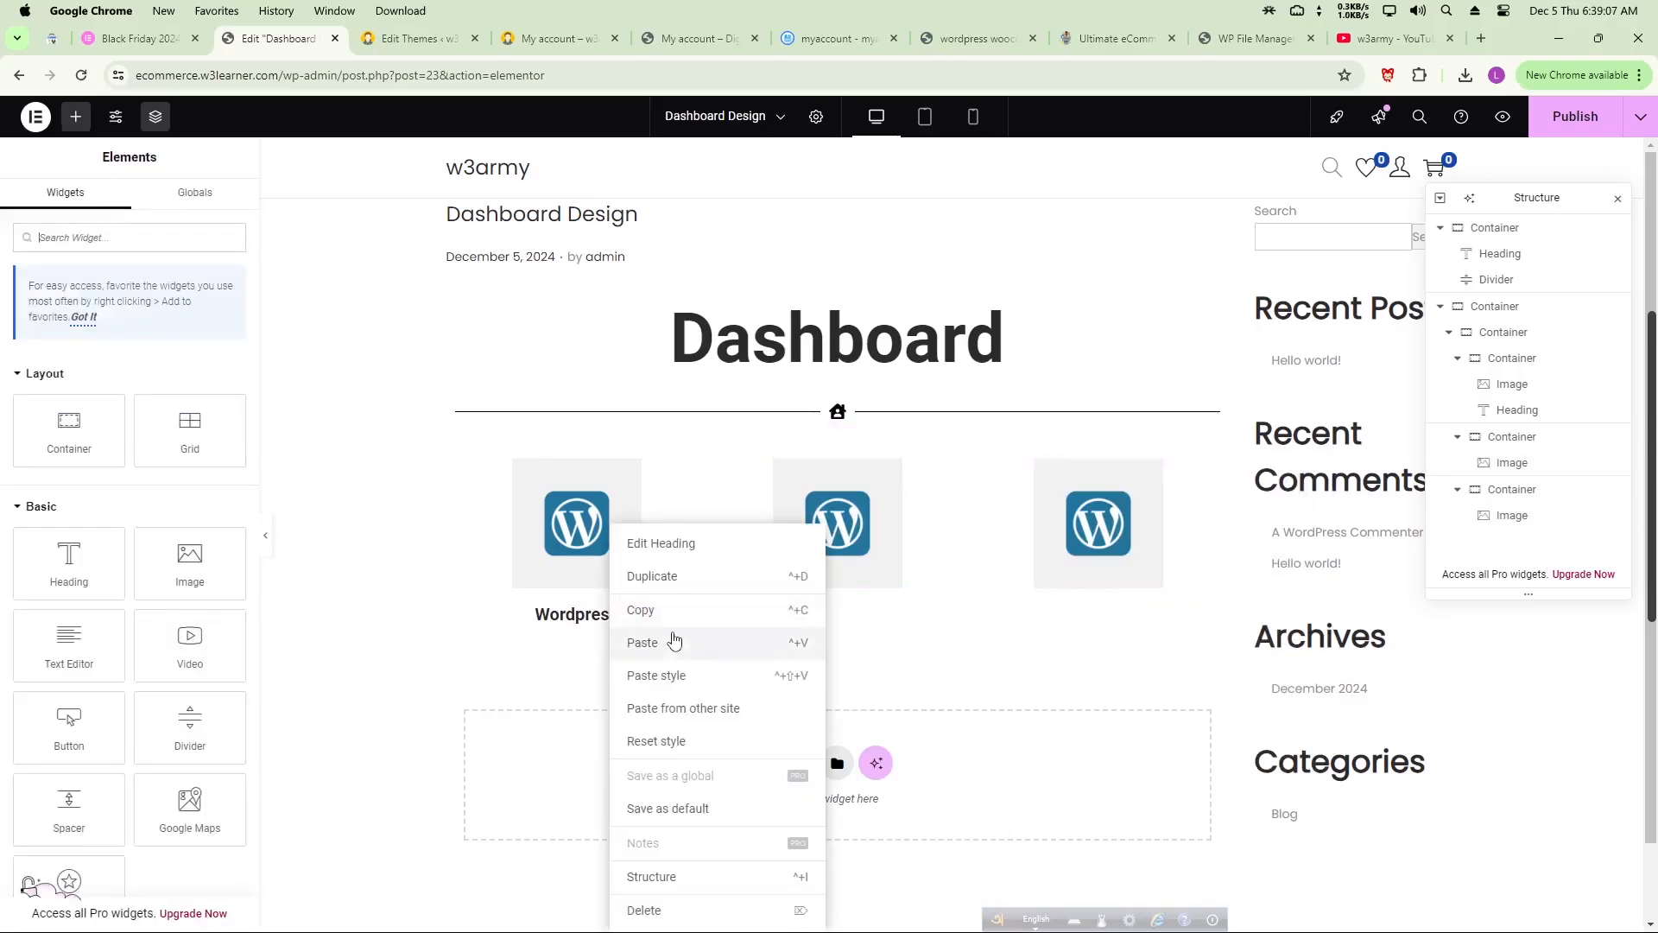
left_click(656, 610)
right_click(860, 579)
left_click(906, 644)
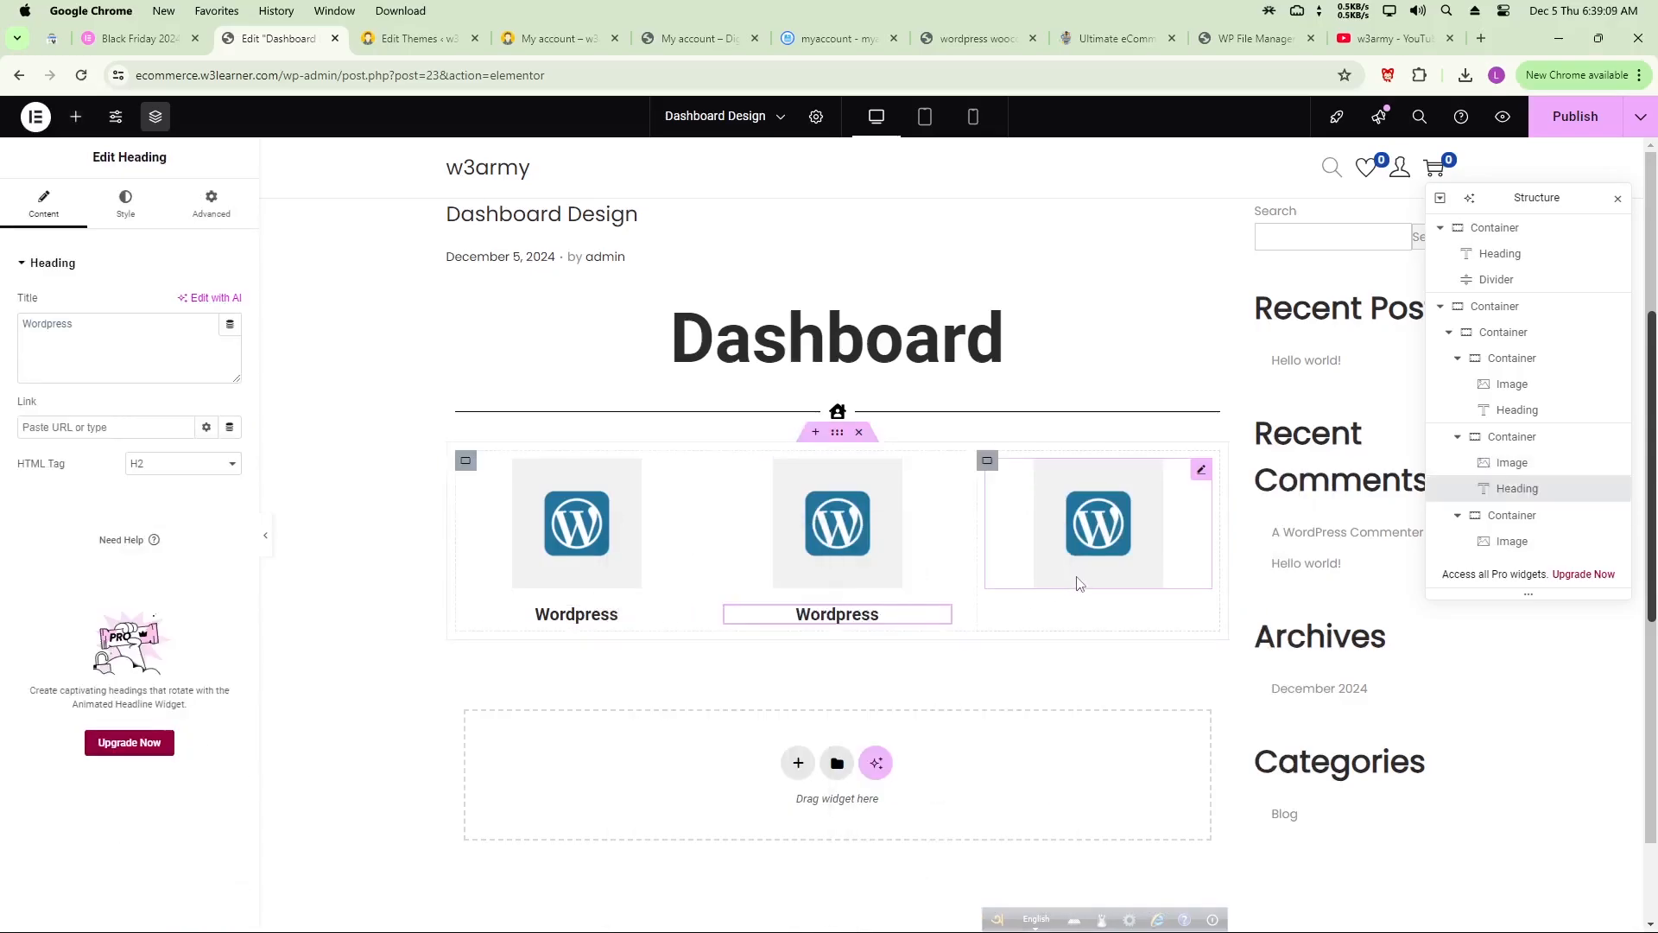
right_click(1078, 584)
left_click(1137, 648)
- Open the media chooser for the second column's image and upload 122-150x150.png
left_click(863, 553)
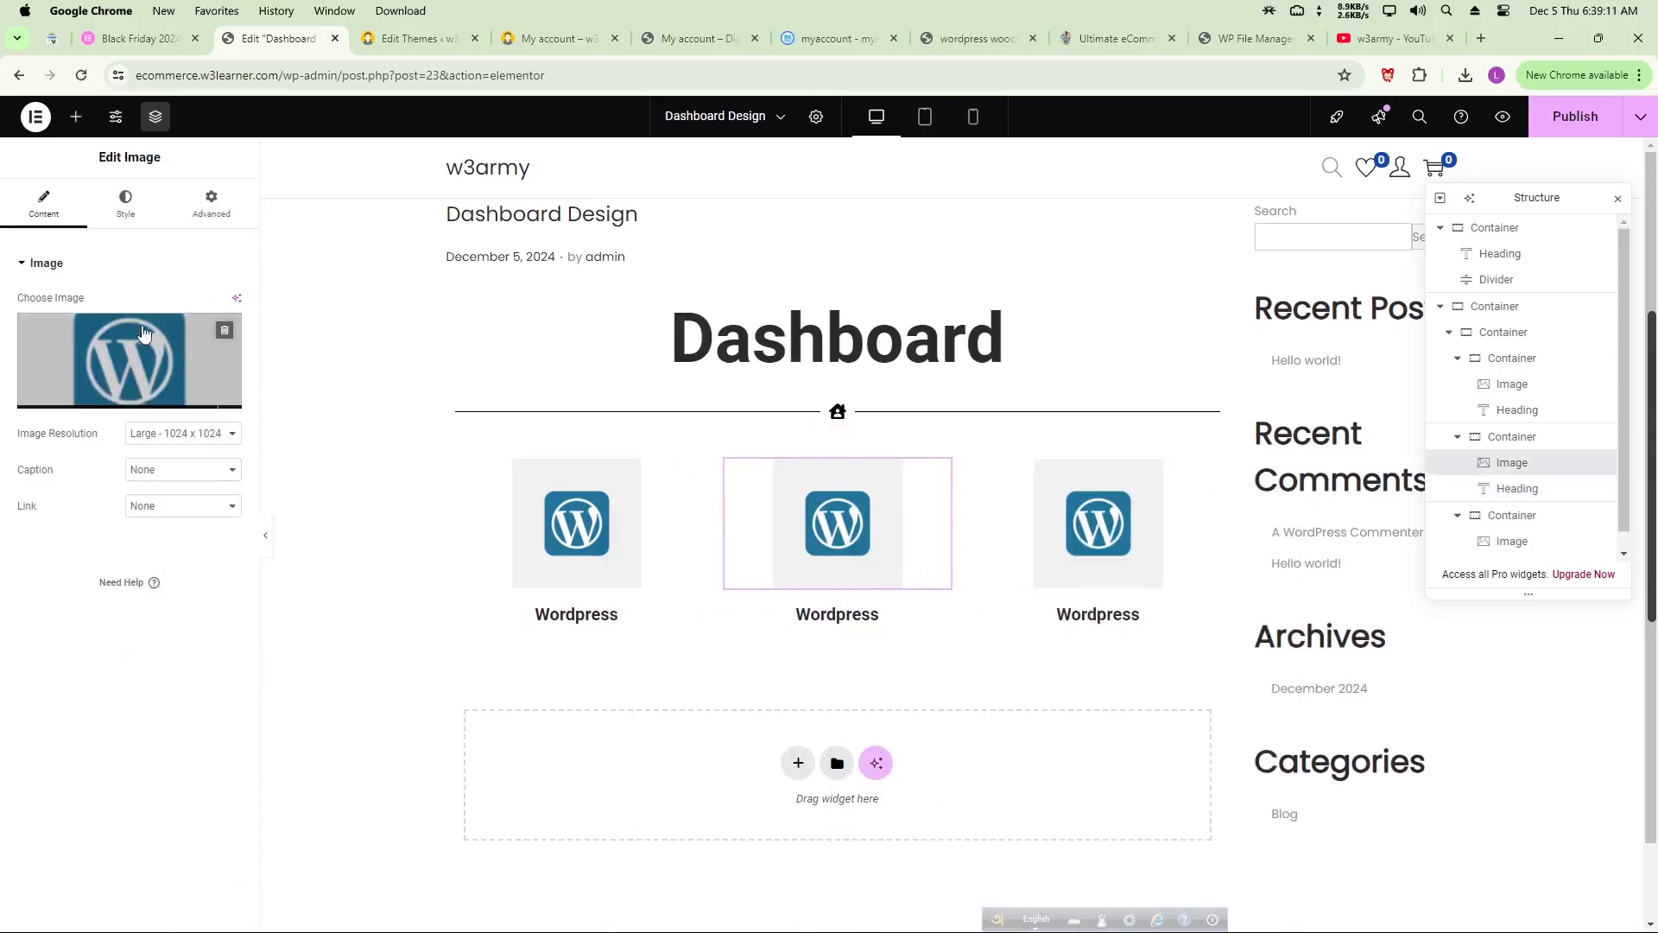
left_click(144, 334)
left_click(260, 183)
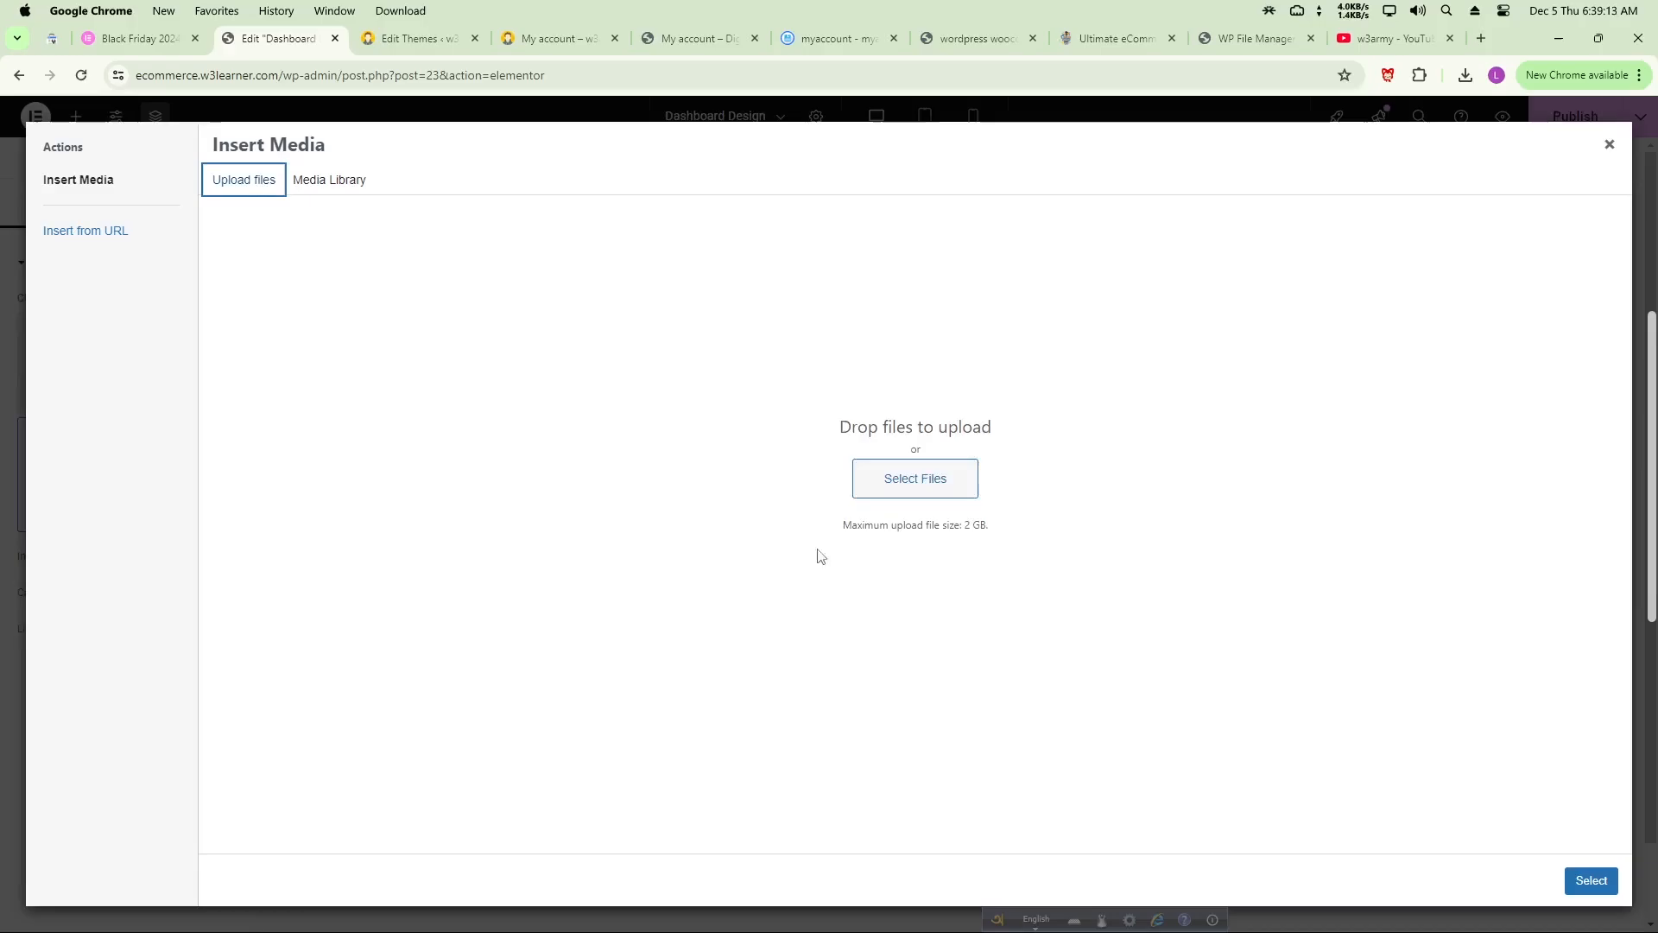
left_click(916, 475)
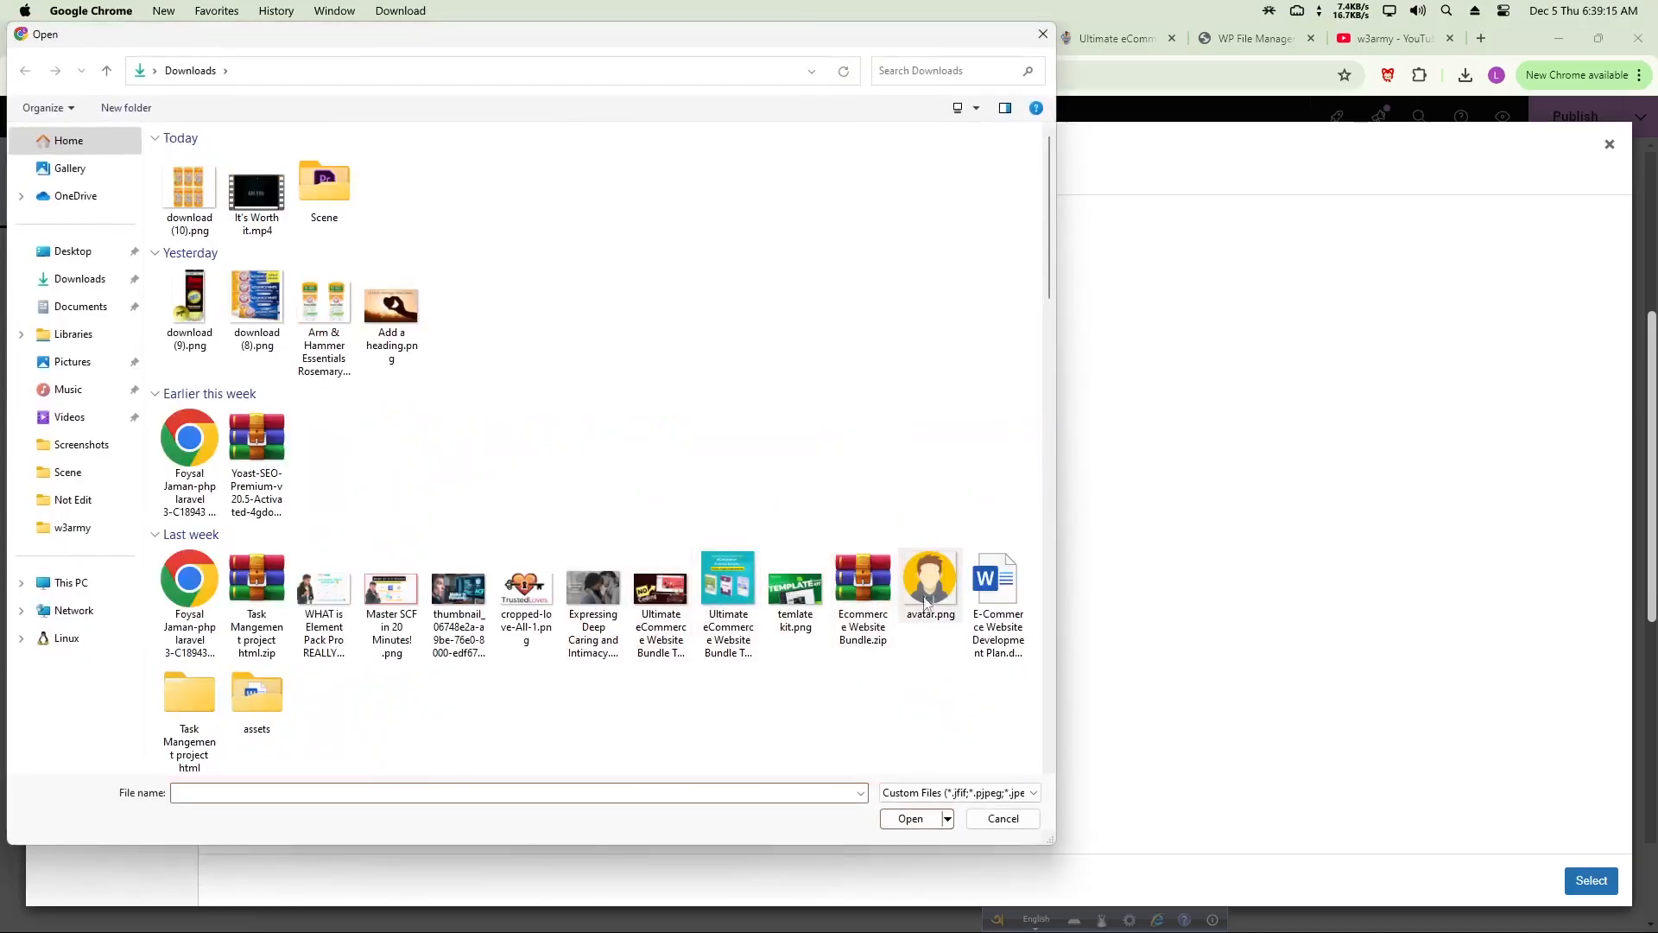
scroll(927, 602, "down", 10)
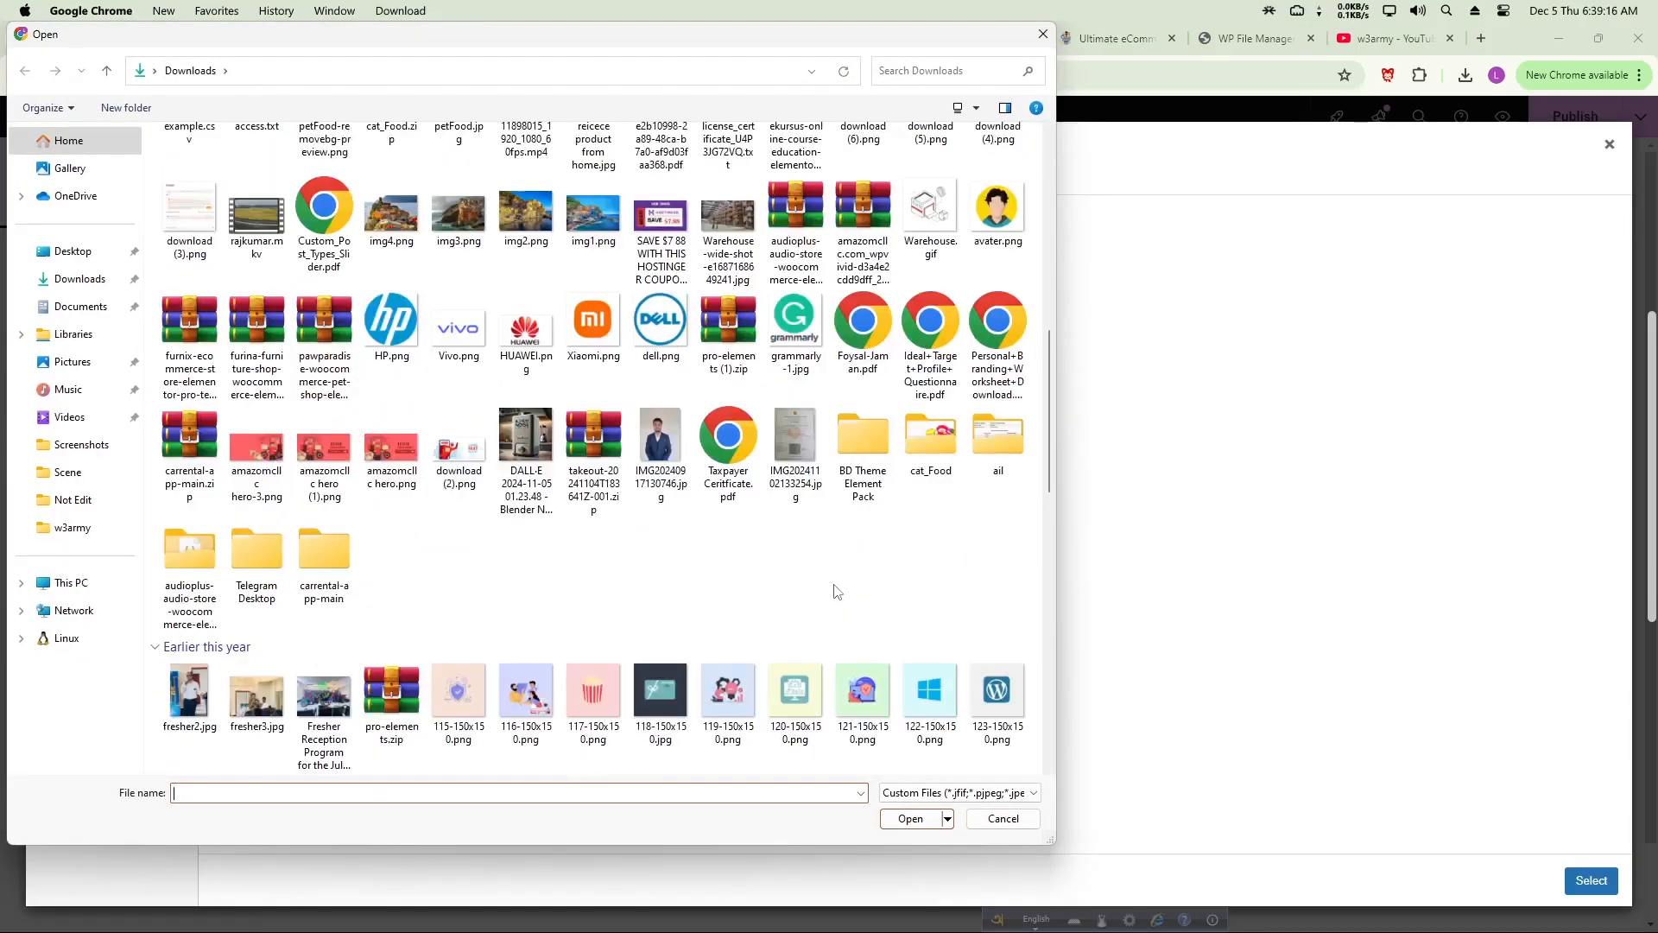
double_click(923, 730)
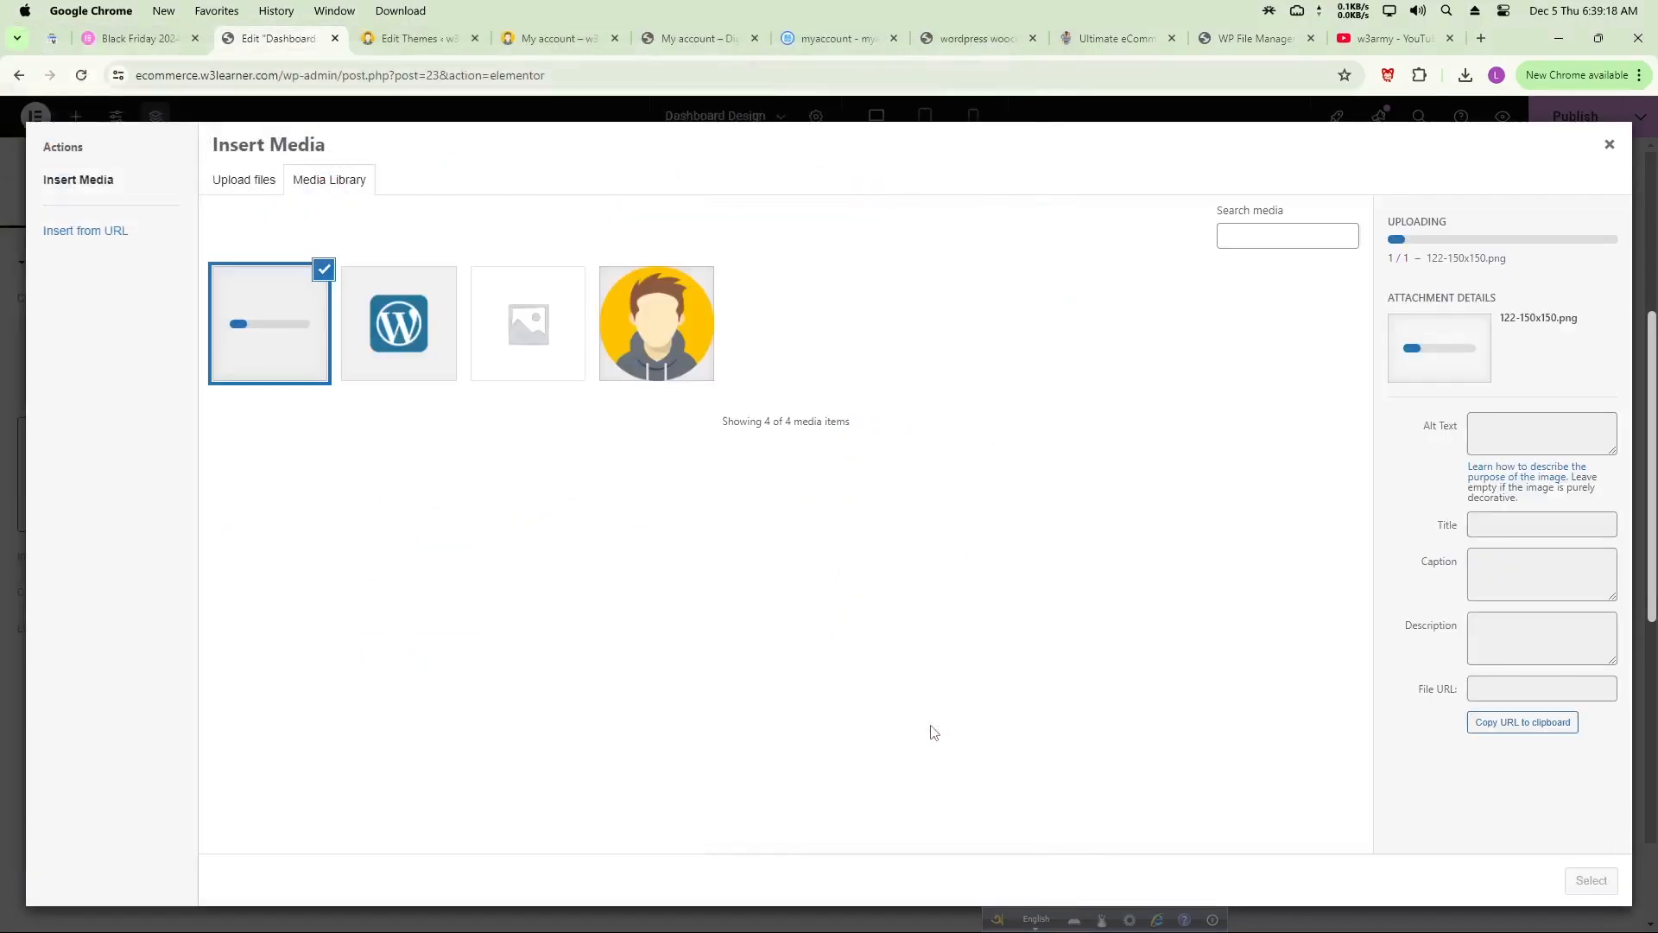
- Upload 121-150x150.png to the media library as well
left_click(246, 183)
left_click(919, 479)
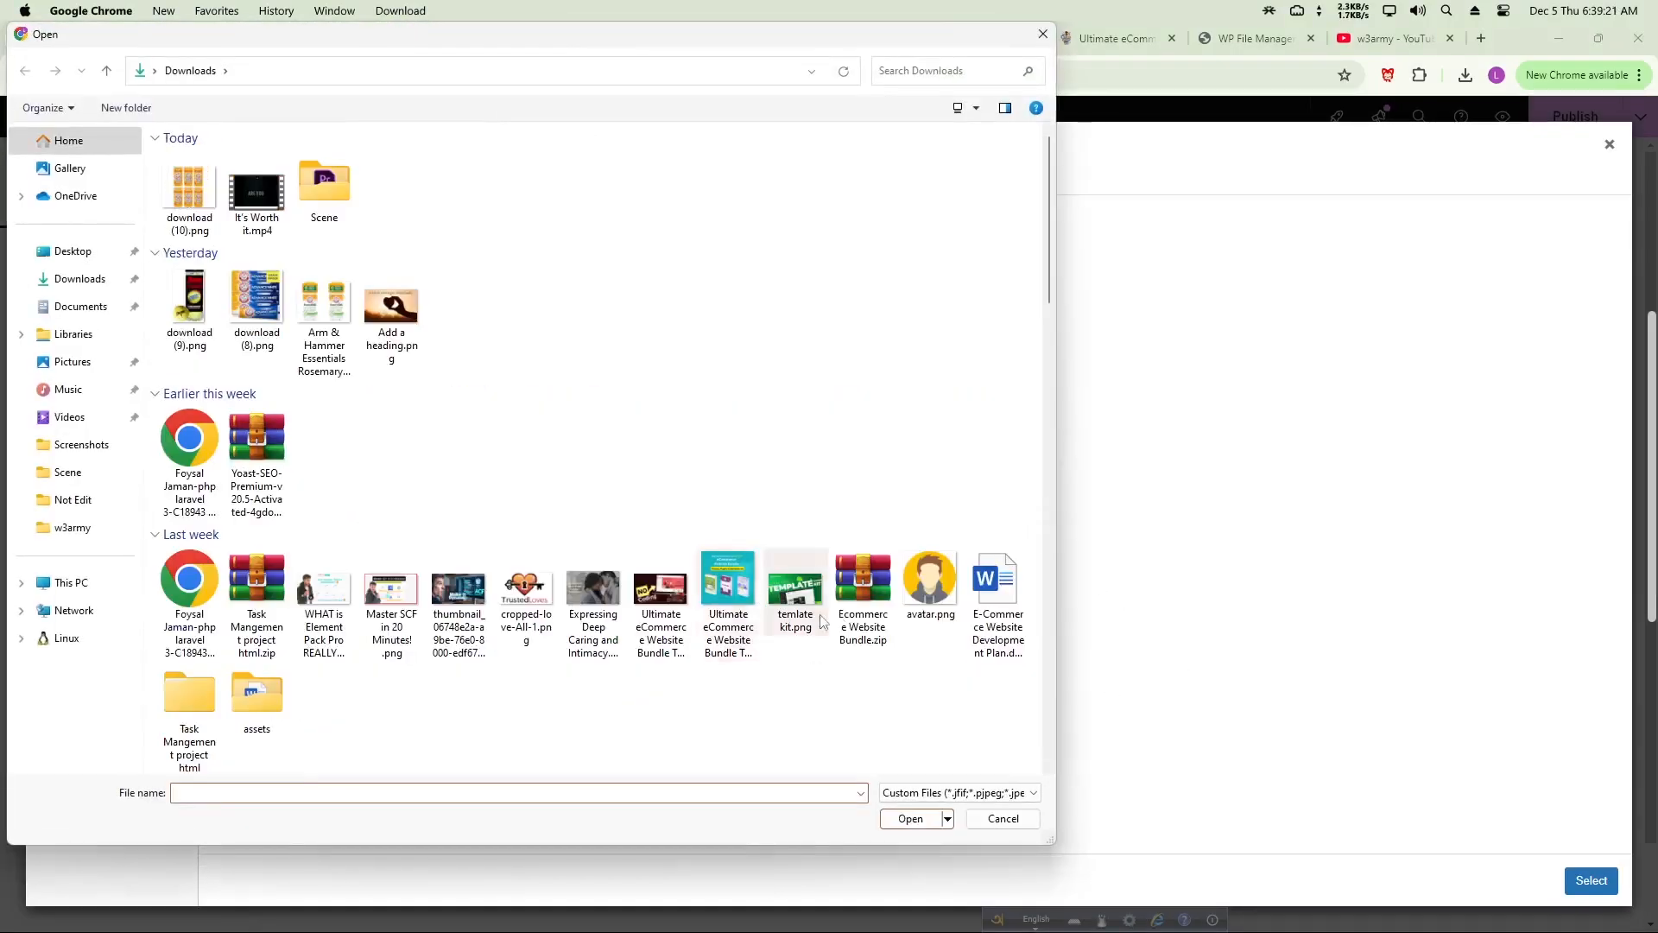
scroll(847, 622, "down", 10)
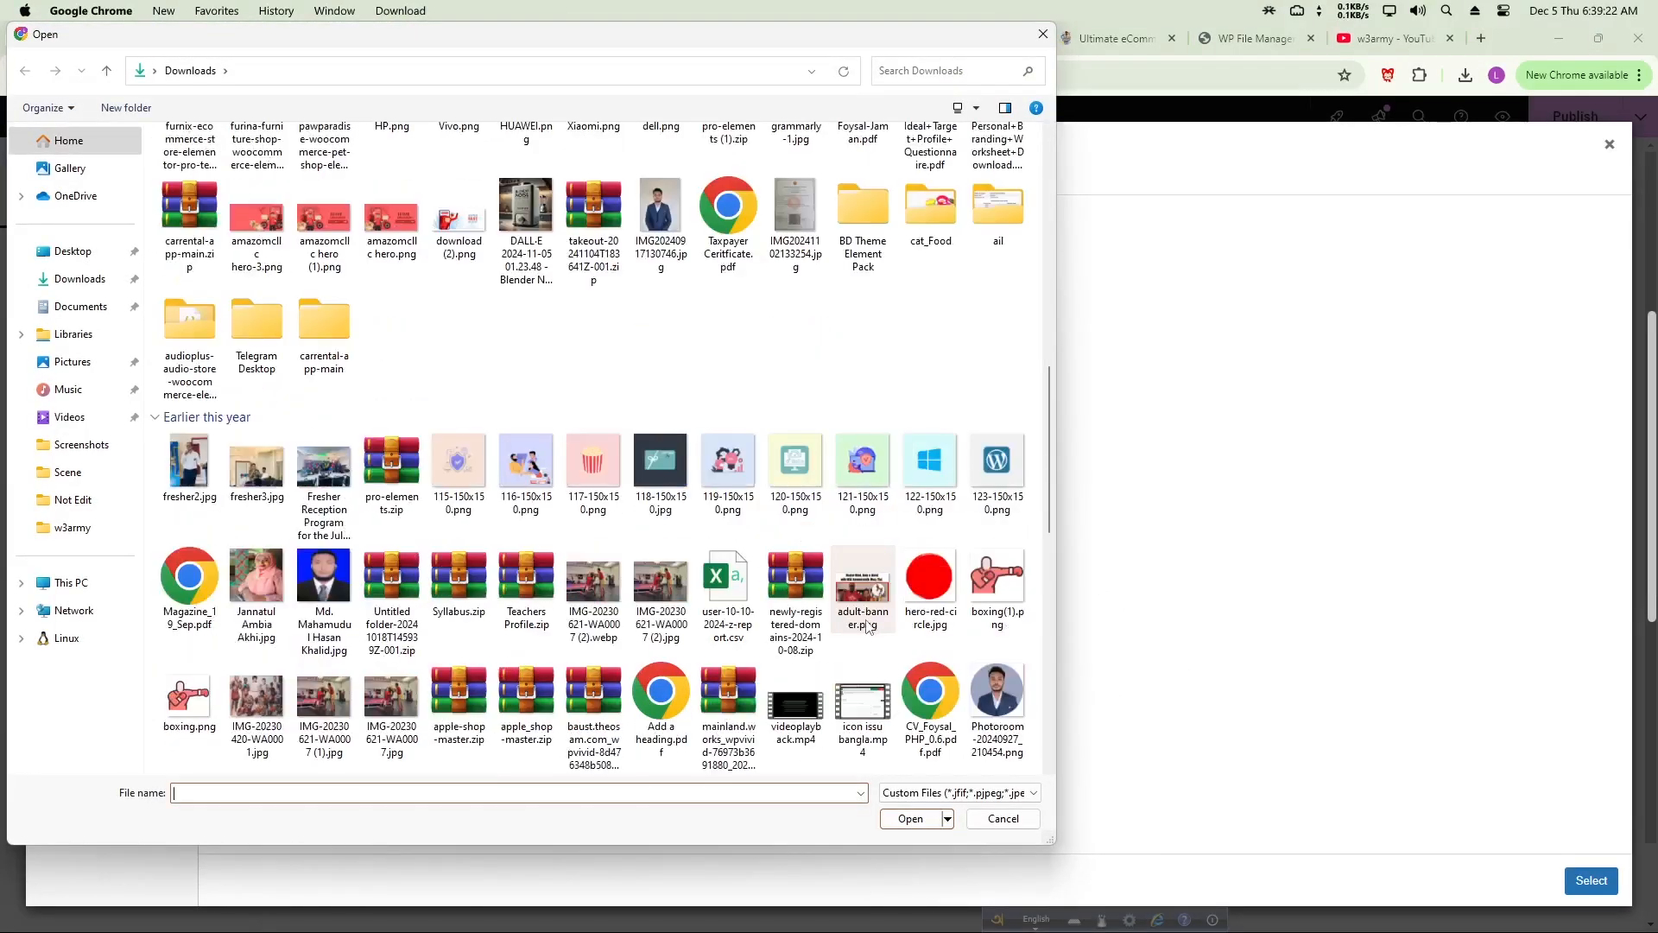
double_click(870, 497)
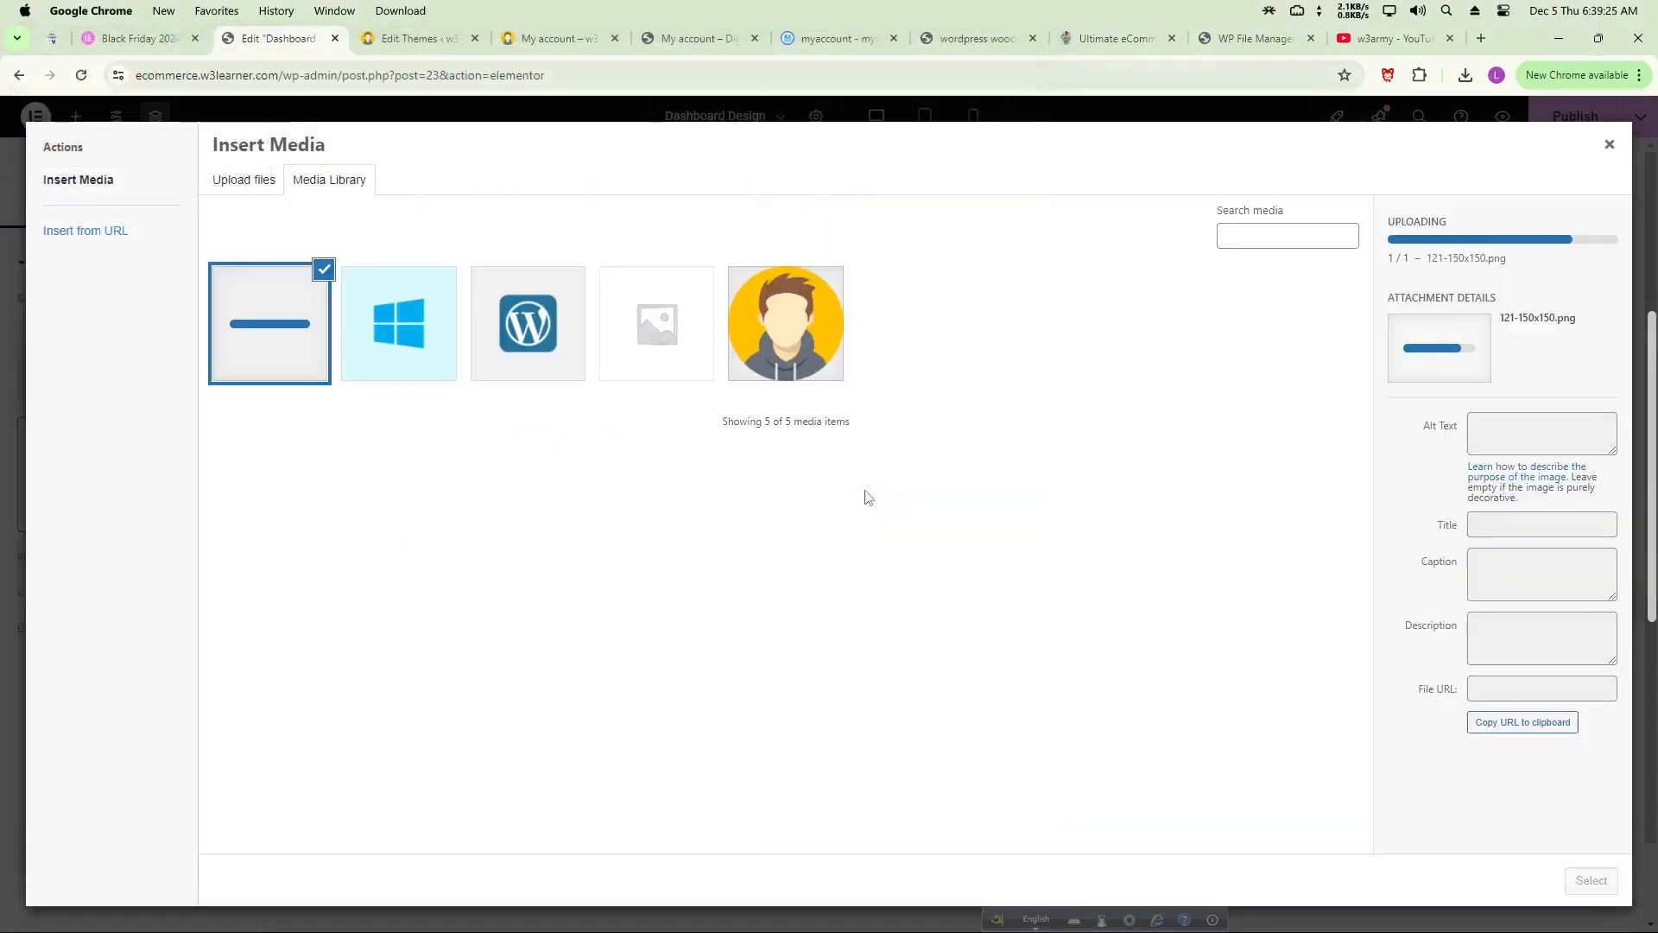
- Replace the second column's image with the Windows logo and set the heading below it to "Windows"
left_click(398, 324)
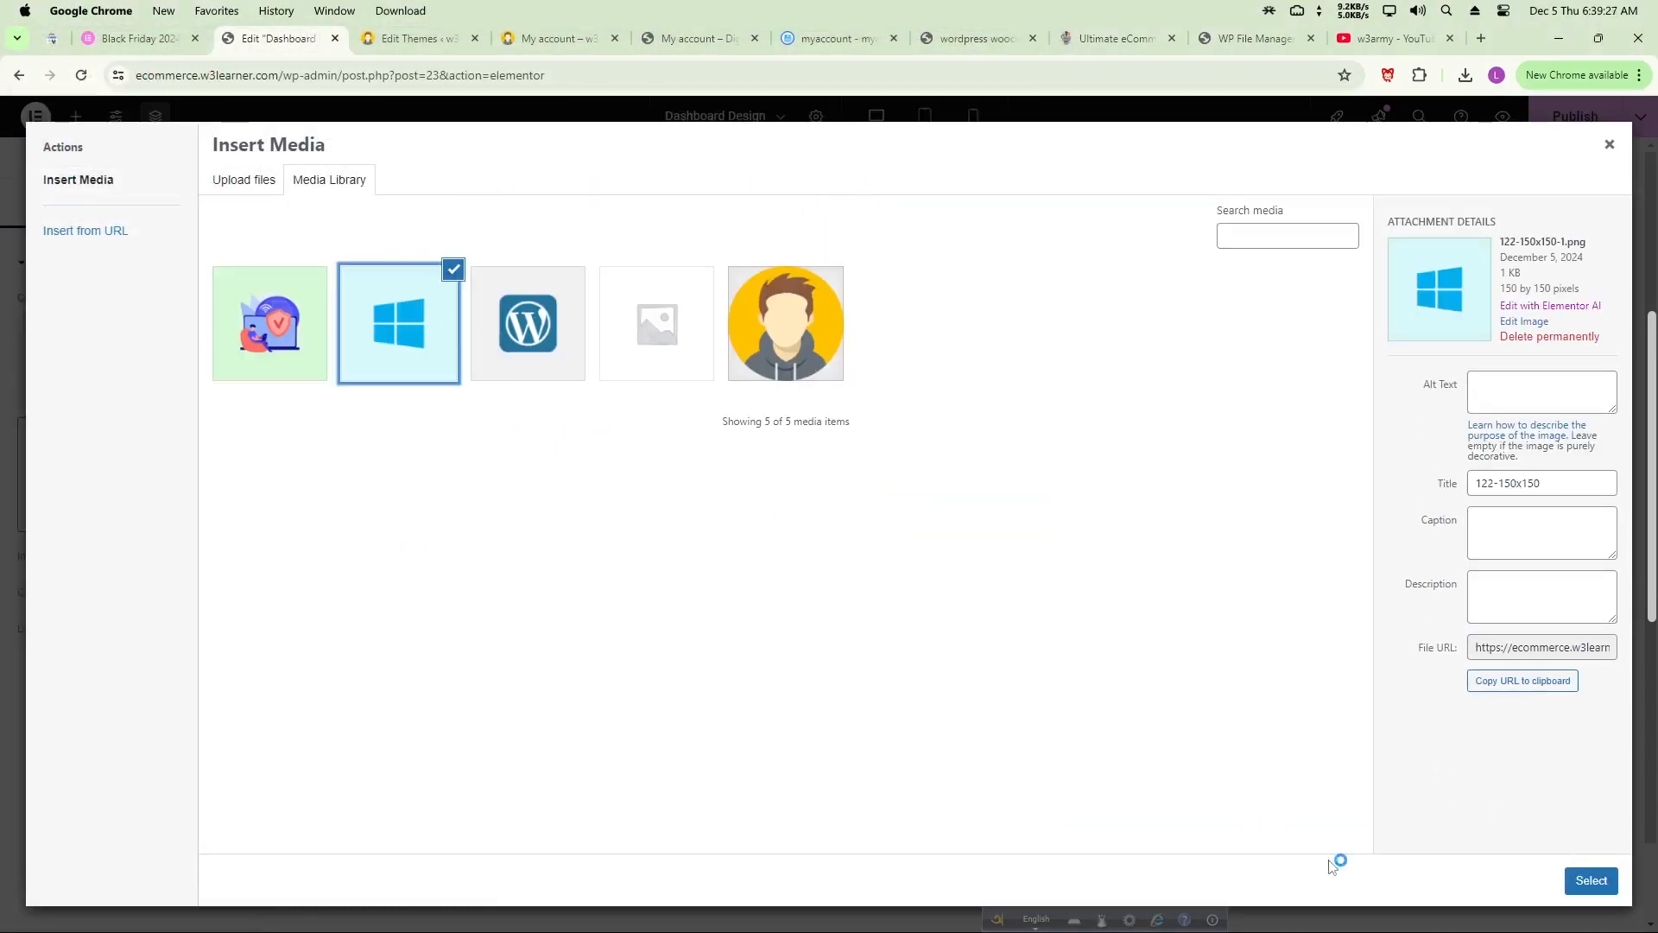
left_click(1589, 881)
left_click(870, 620)
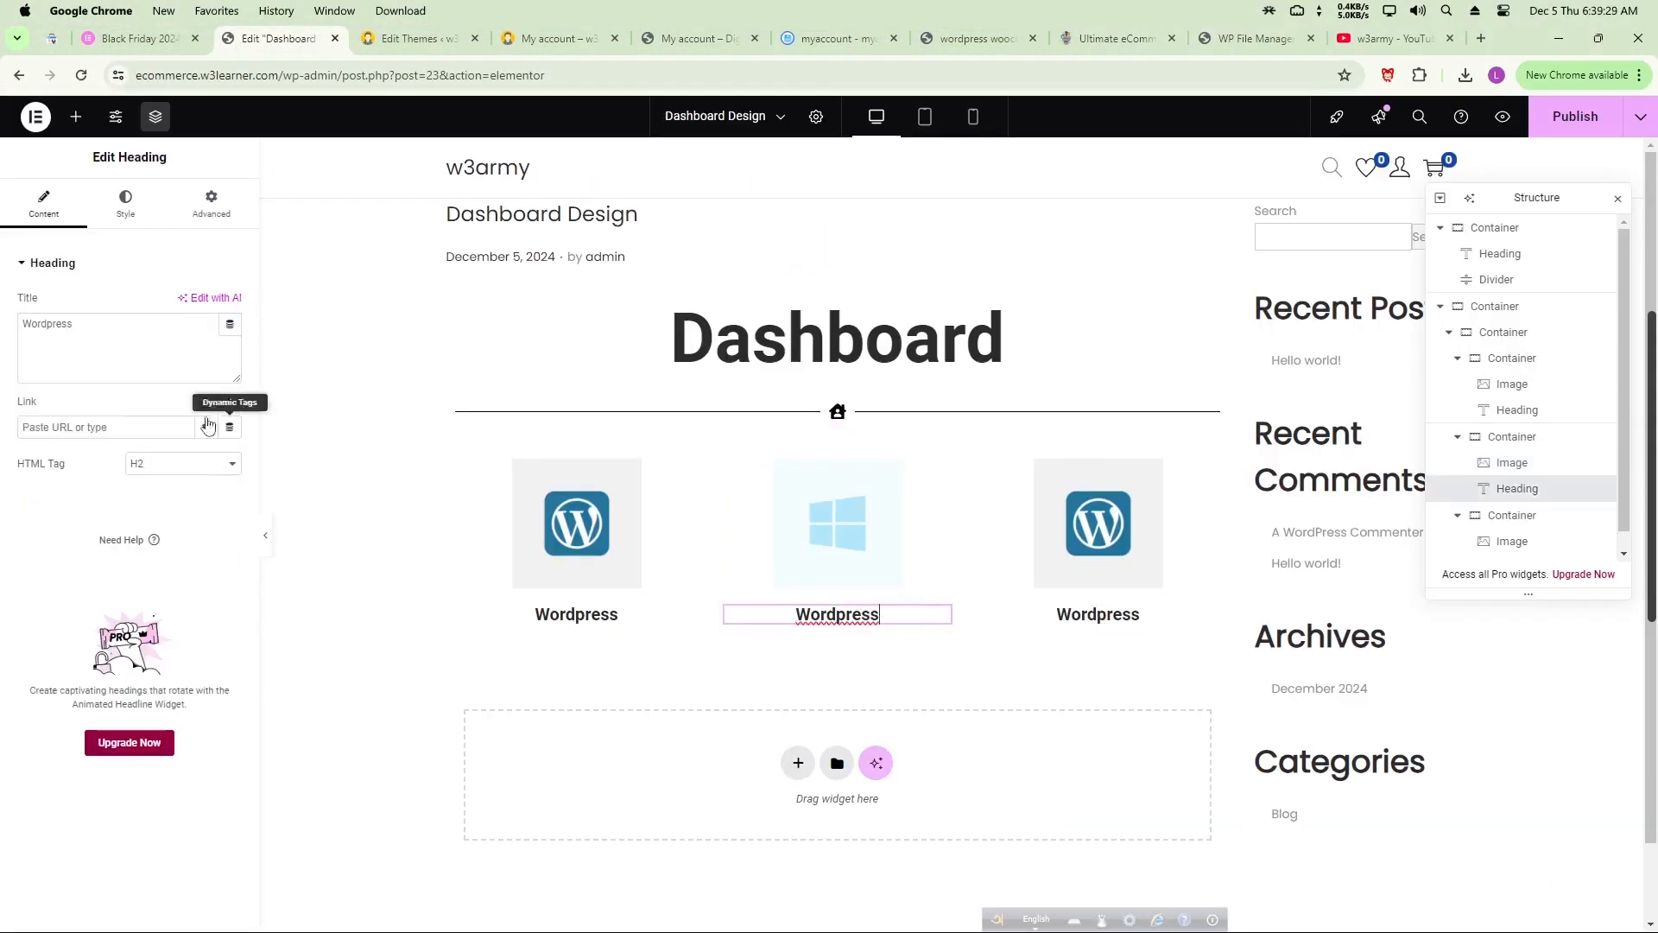
triple_click(127, 350)
type("Windows")
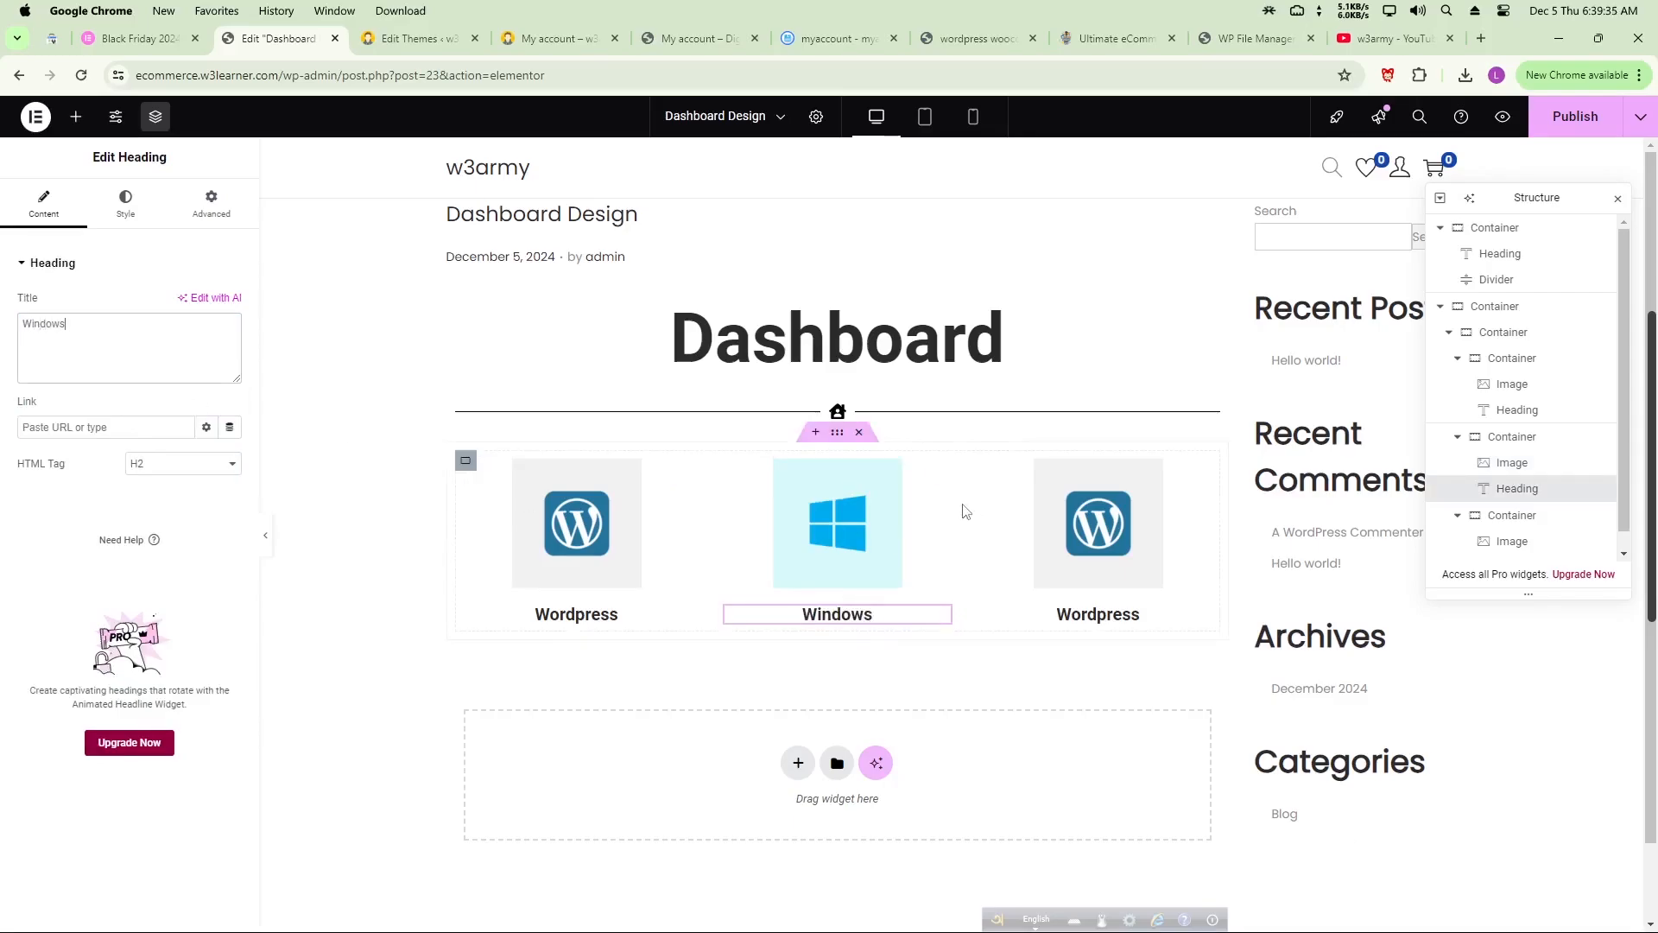
- Replace the third column's image with the 121-150x150 security picture and set its heading to "Security"
left_click(1121, 572)
left_click(88, 350)
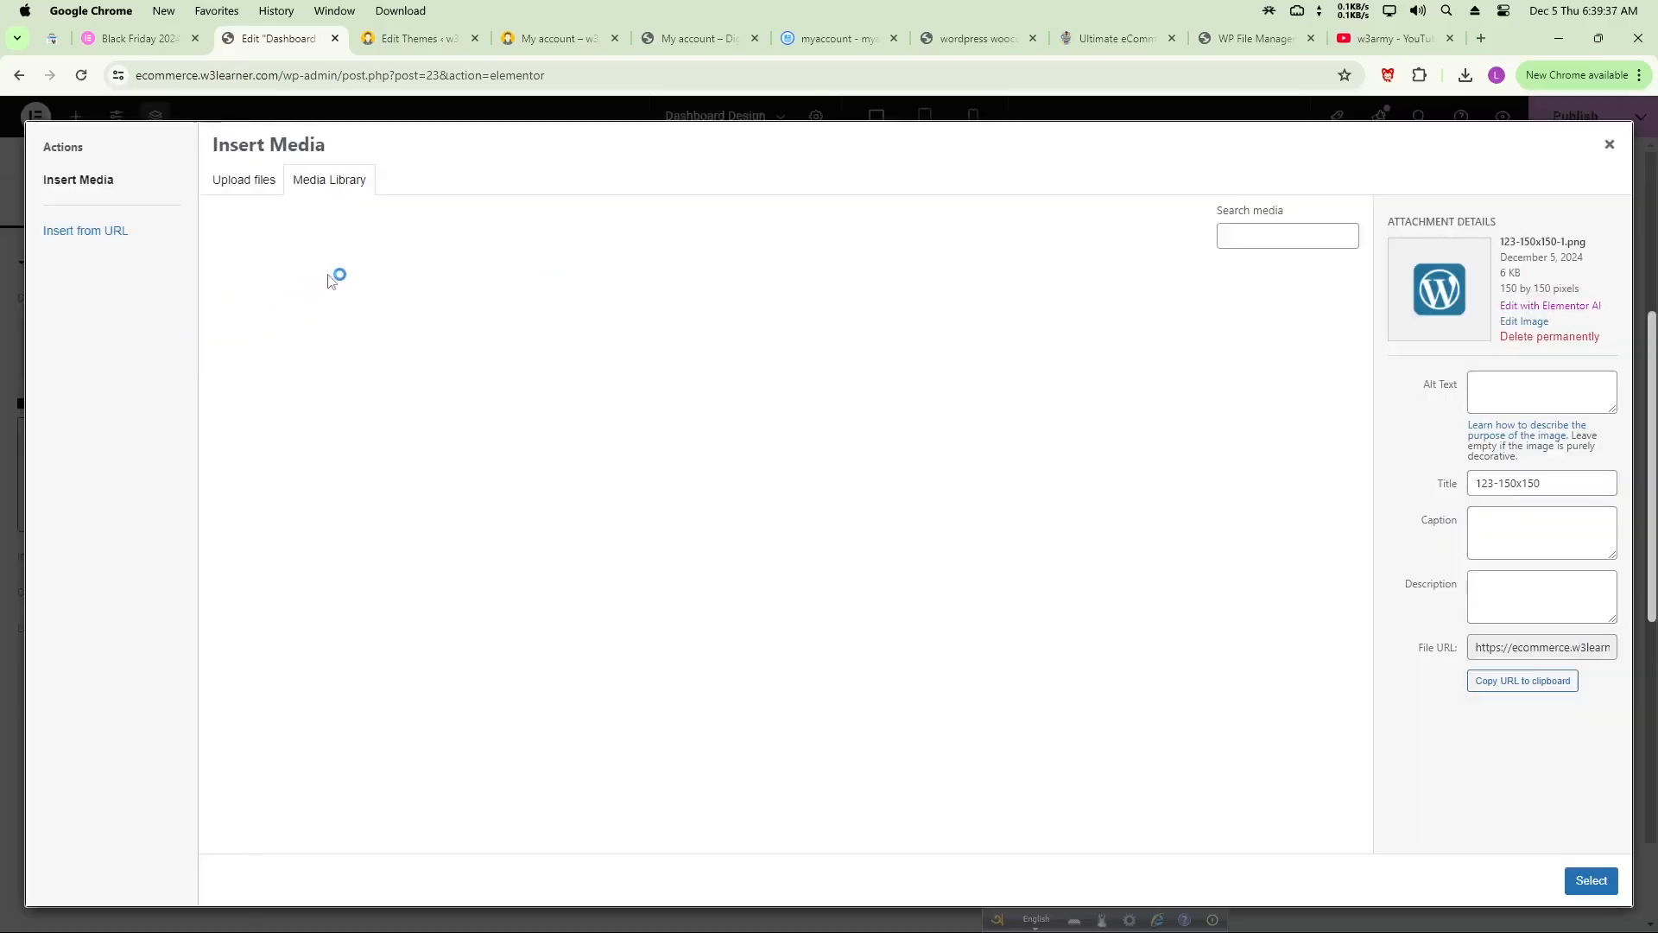
left_click(268, 323)
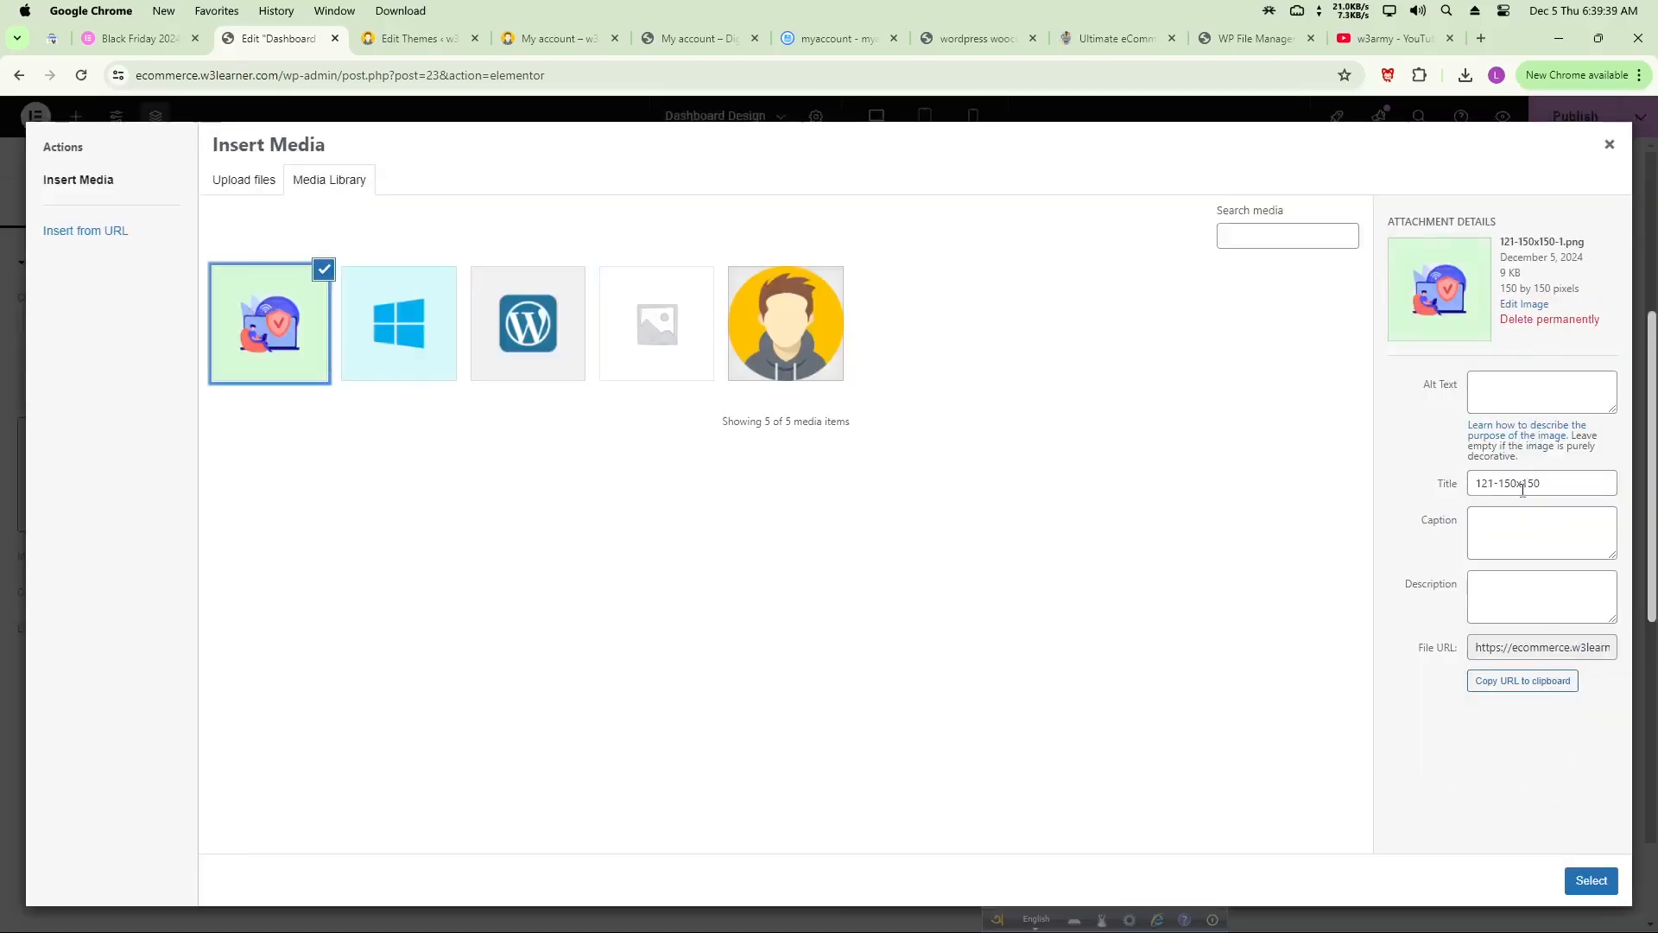
left_click(1591, 880)
left_click(1123, 614)
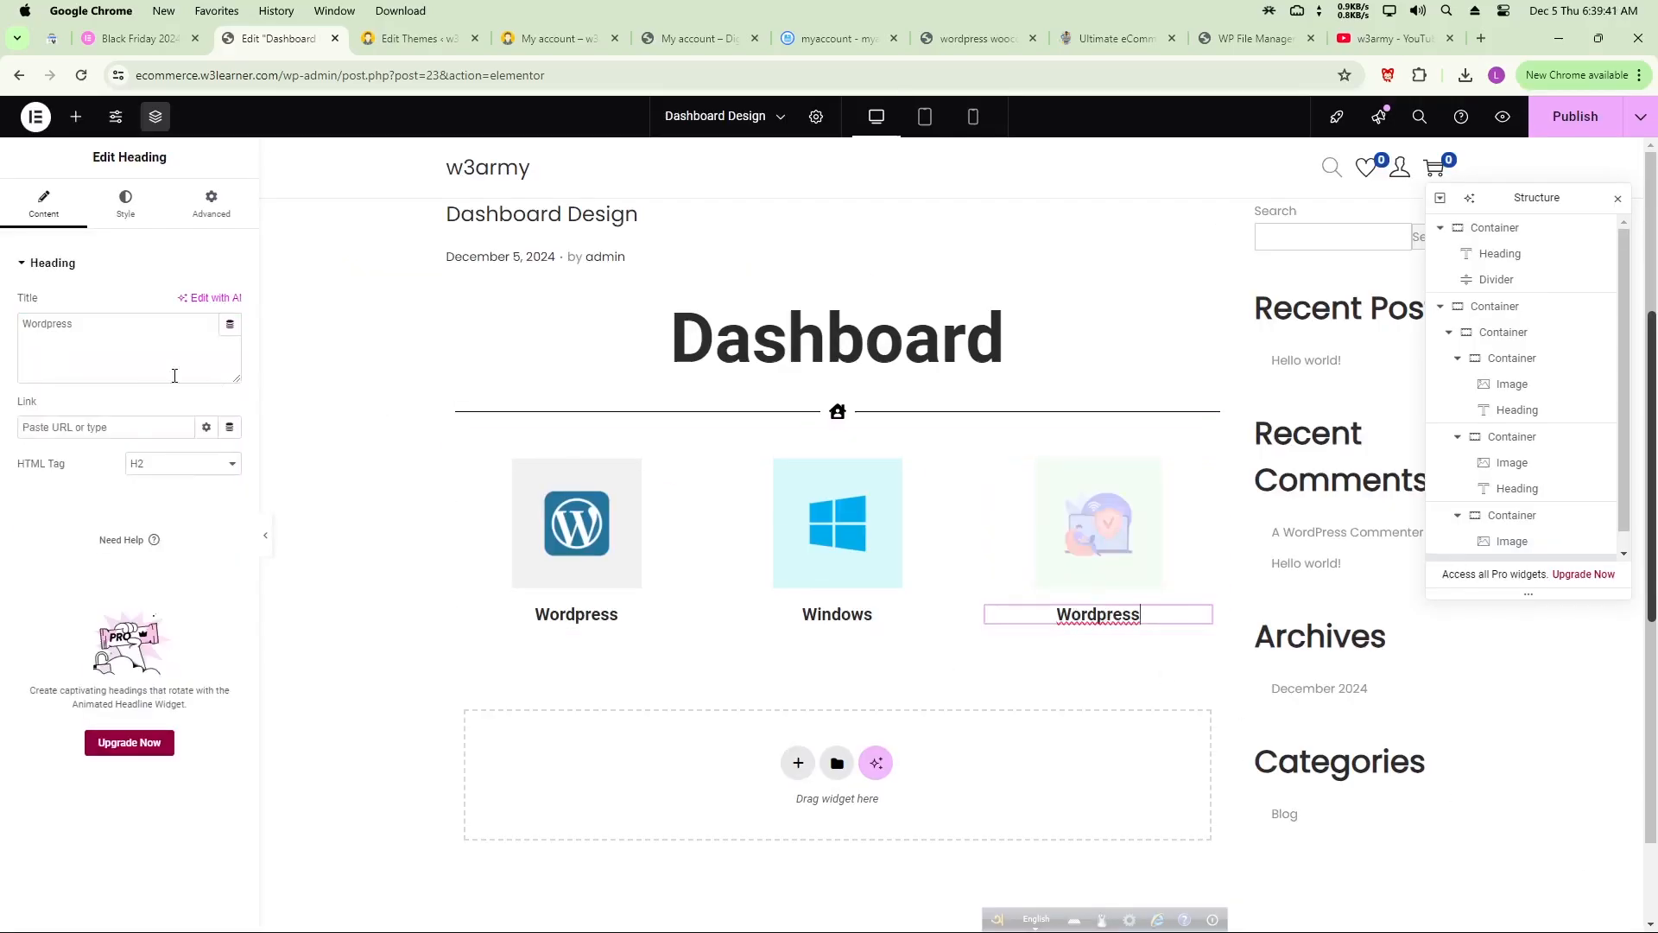
type("Sec")
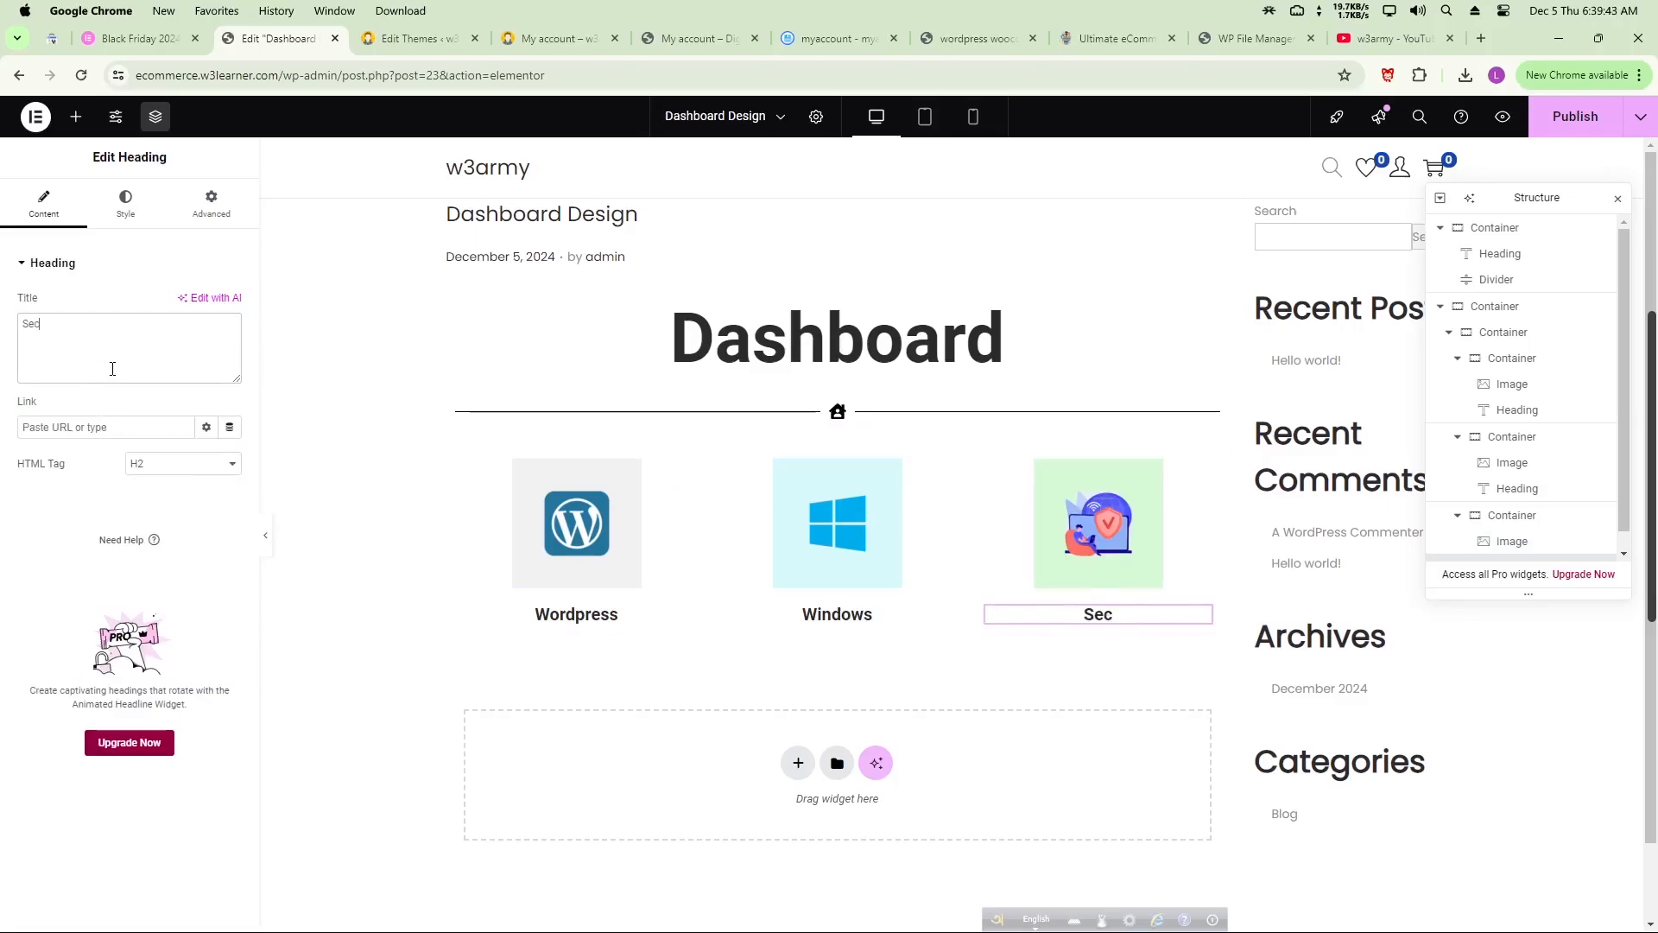
type("urity")
- Duplicate the three-column image-and-heading container and publish the template, exiting the editor back to WordPress
right_click(848, 440)
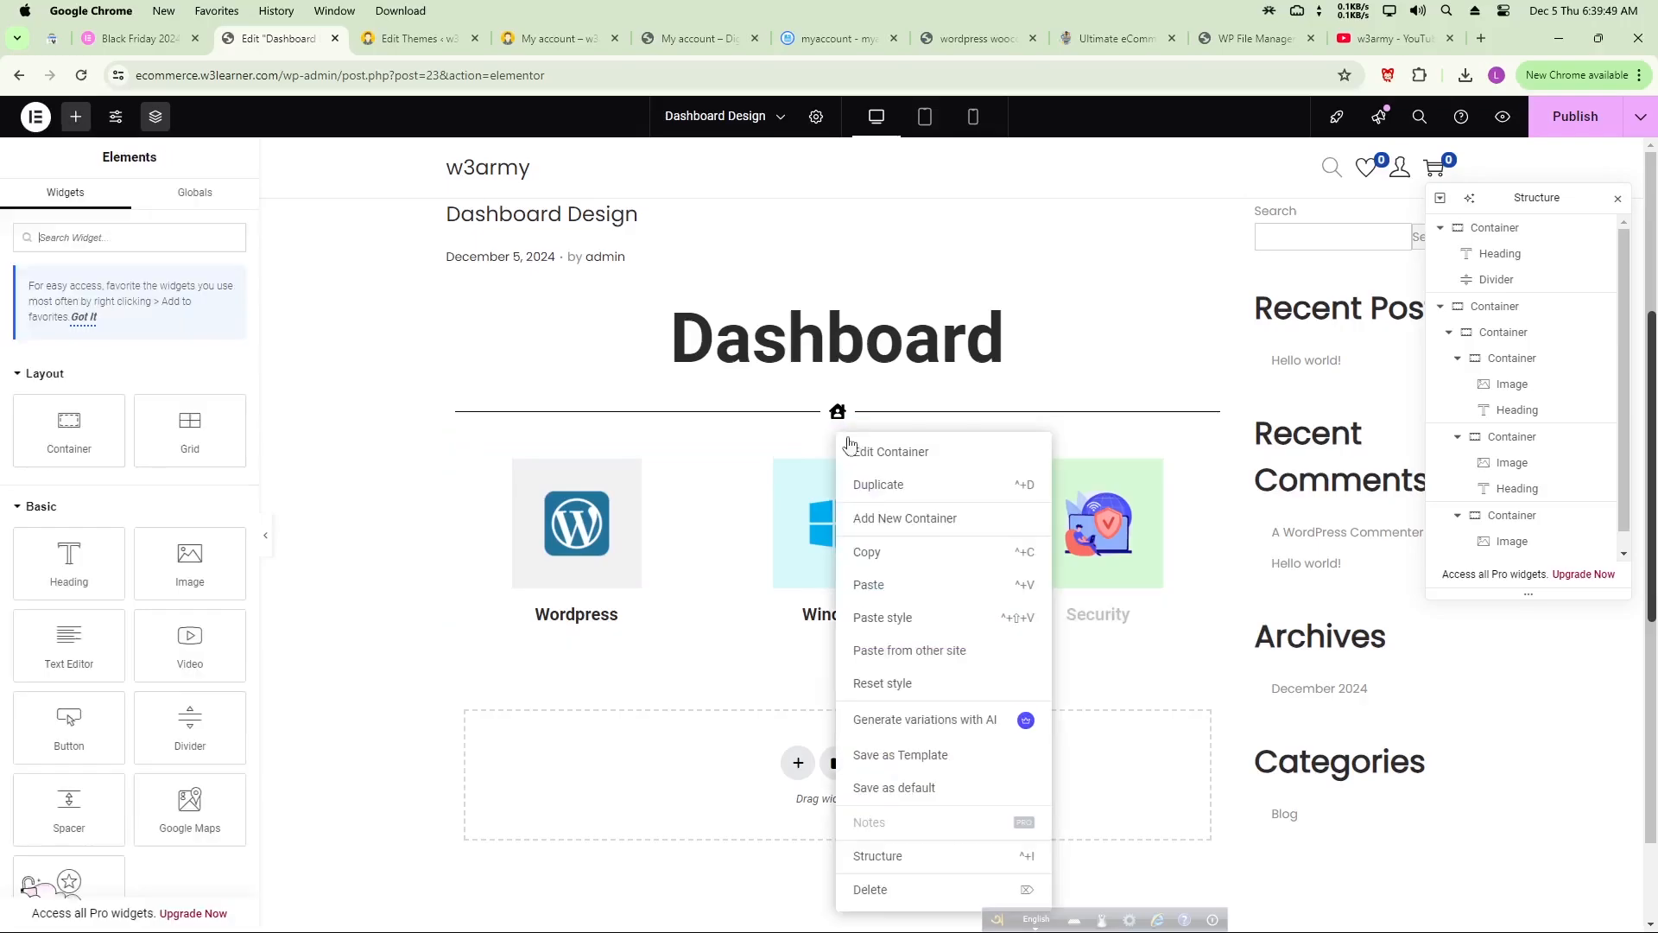
left_click(878, 485)
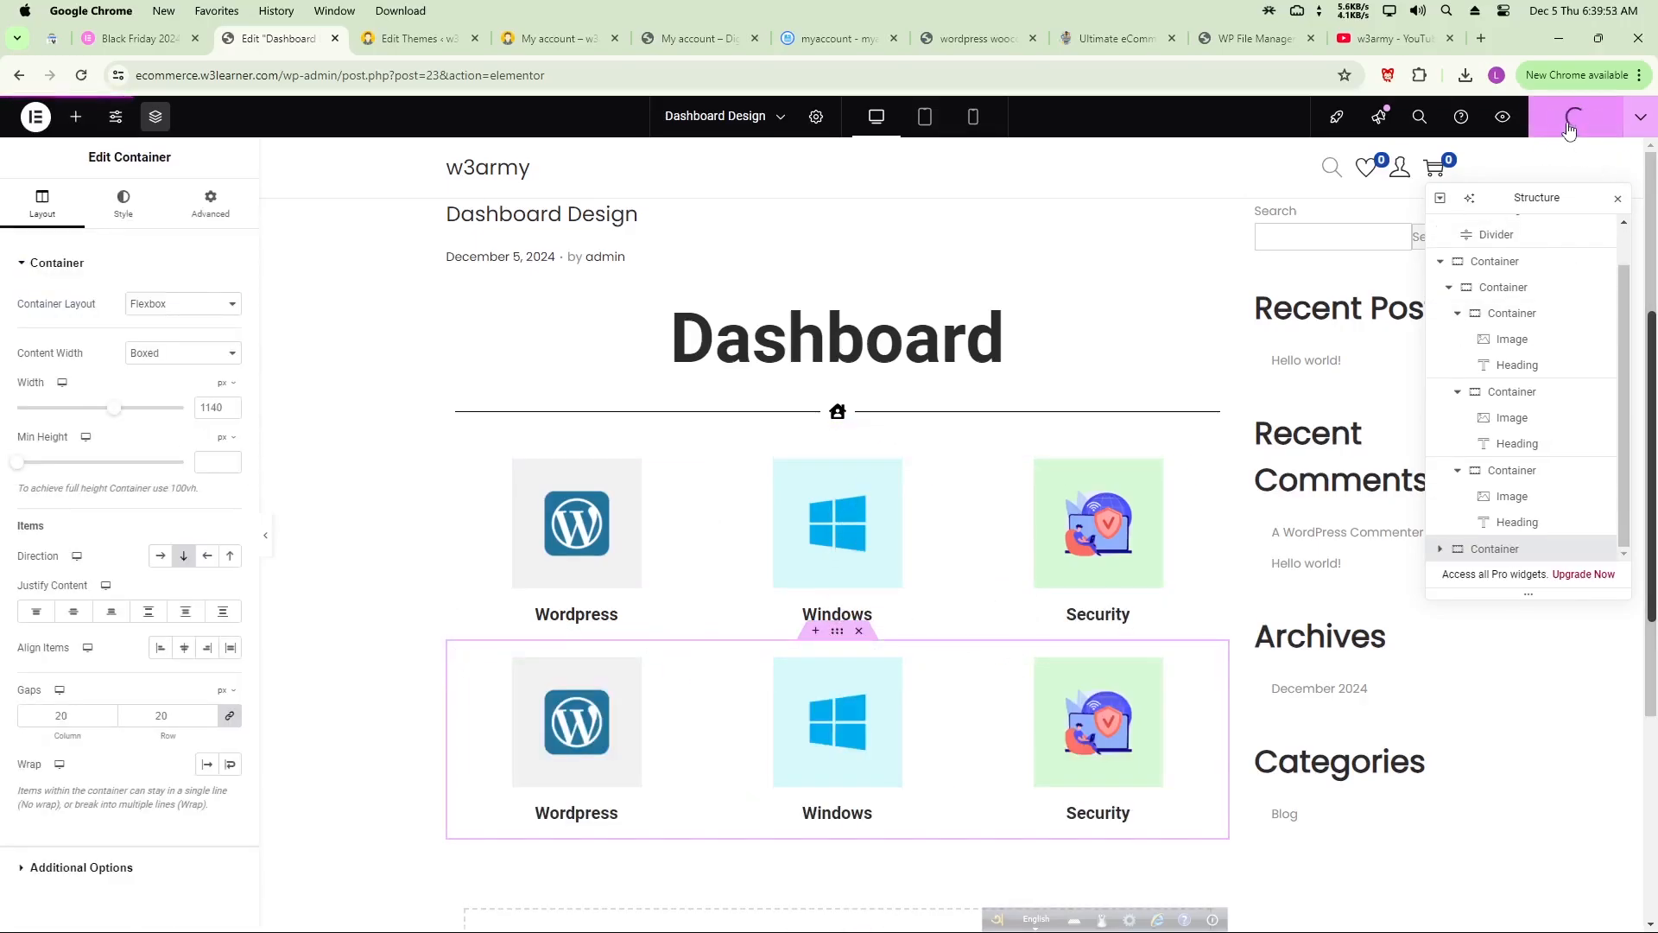
left_click(35, 116)
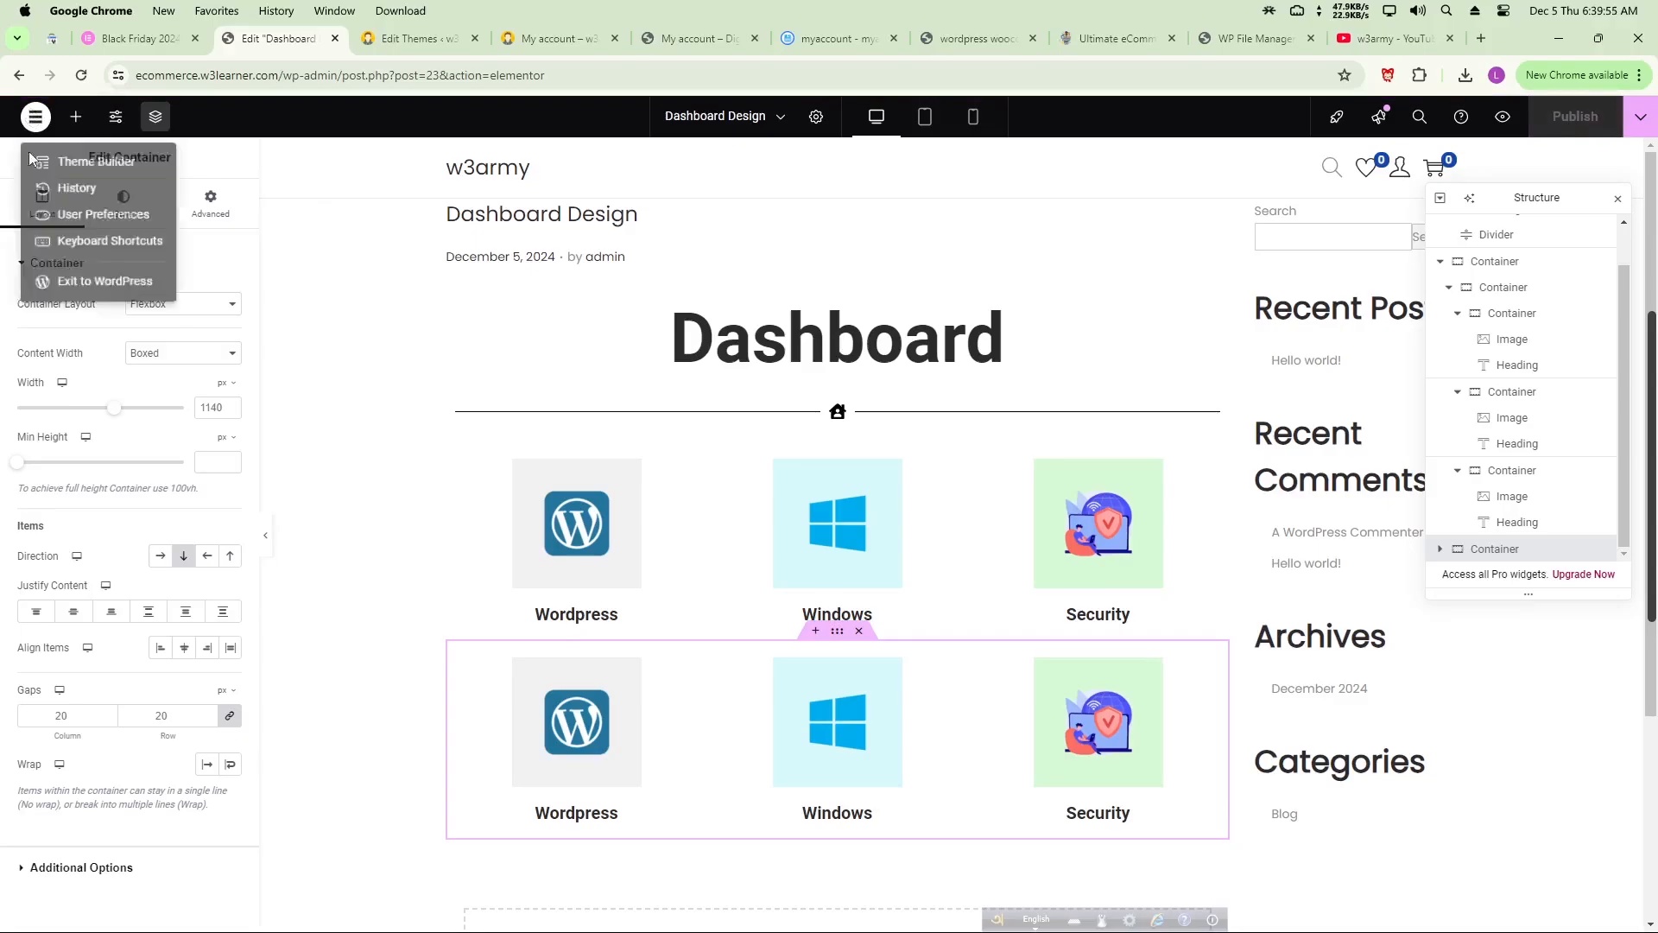
left_click(93, 291)
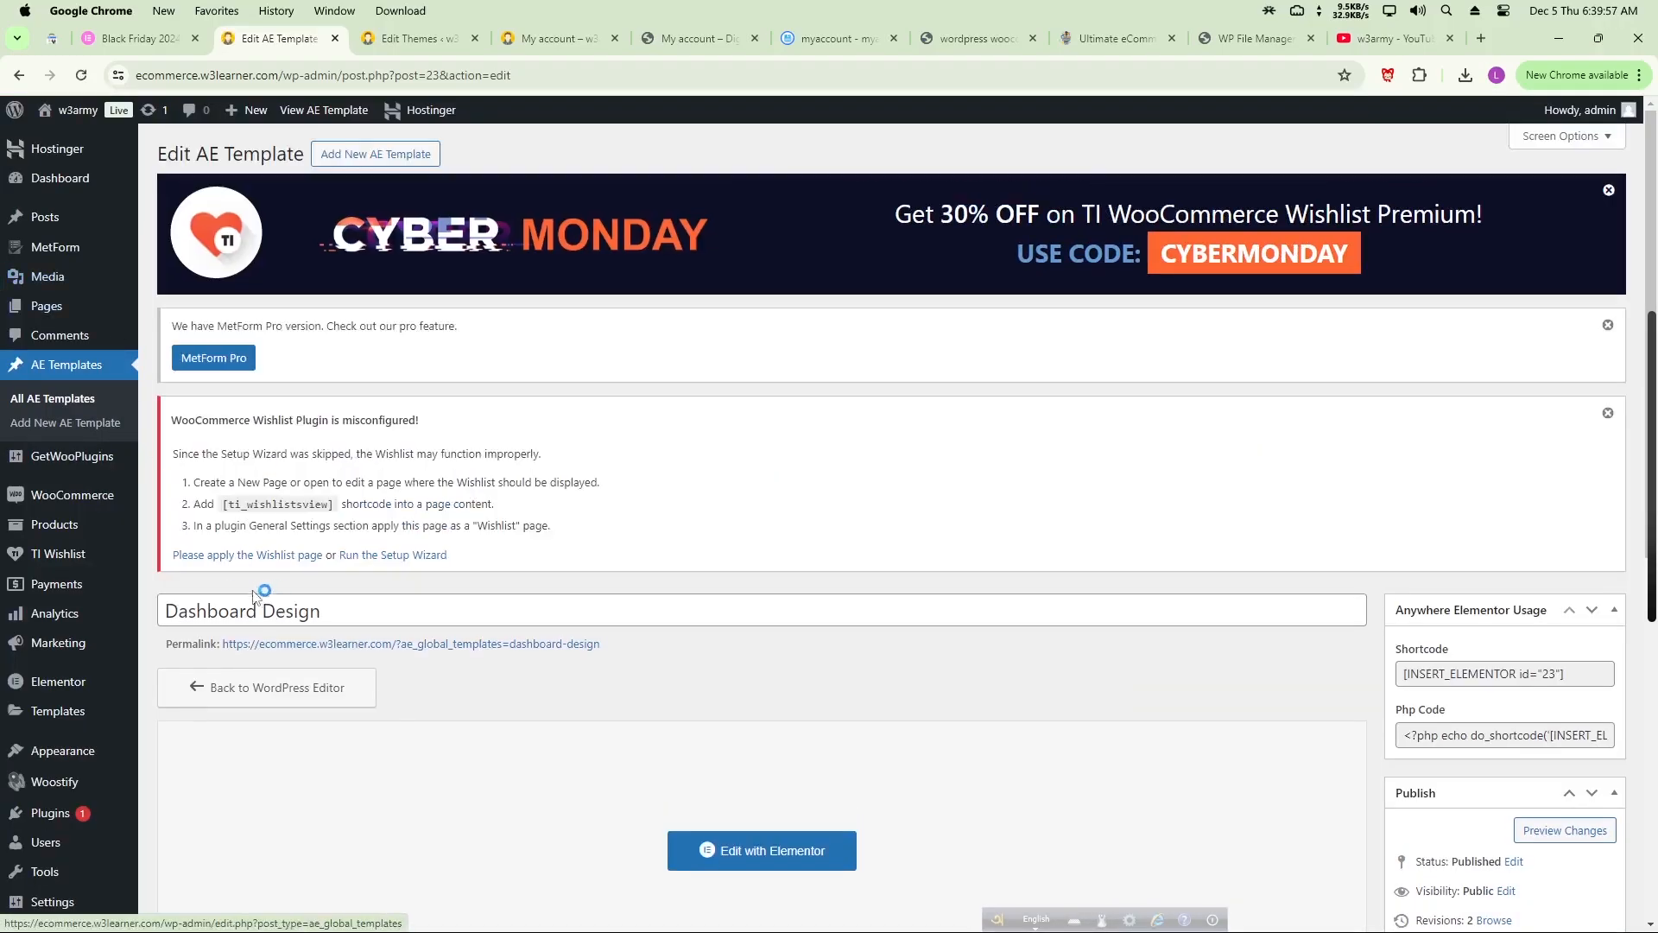
- Check the Shortcode column option for the AE Global Templates list and reopen Dashboard Design's edit page
left_click(57, 402)
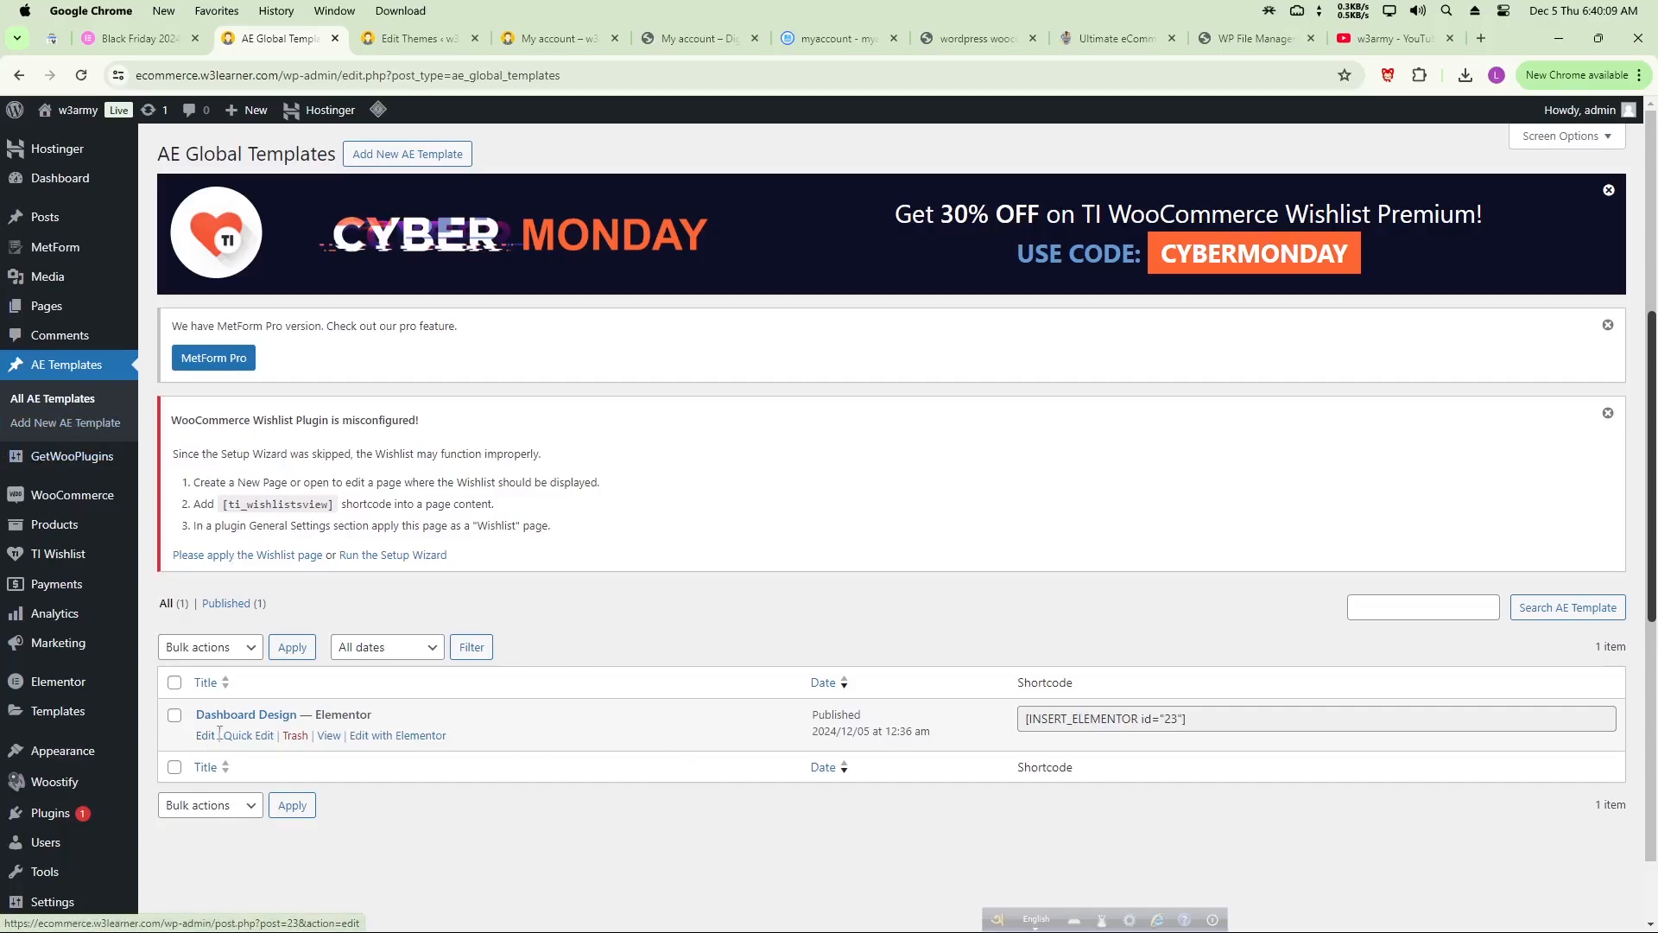
left_click(1564, 136)
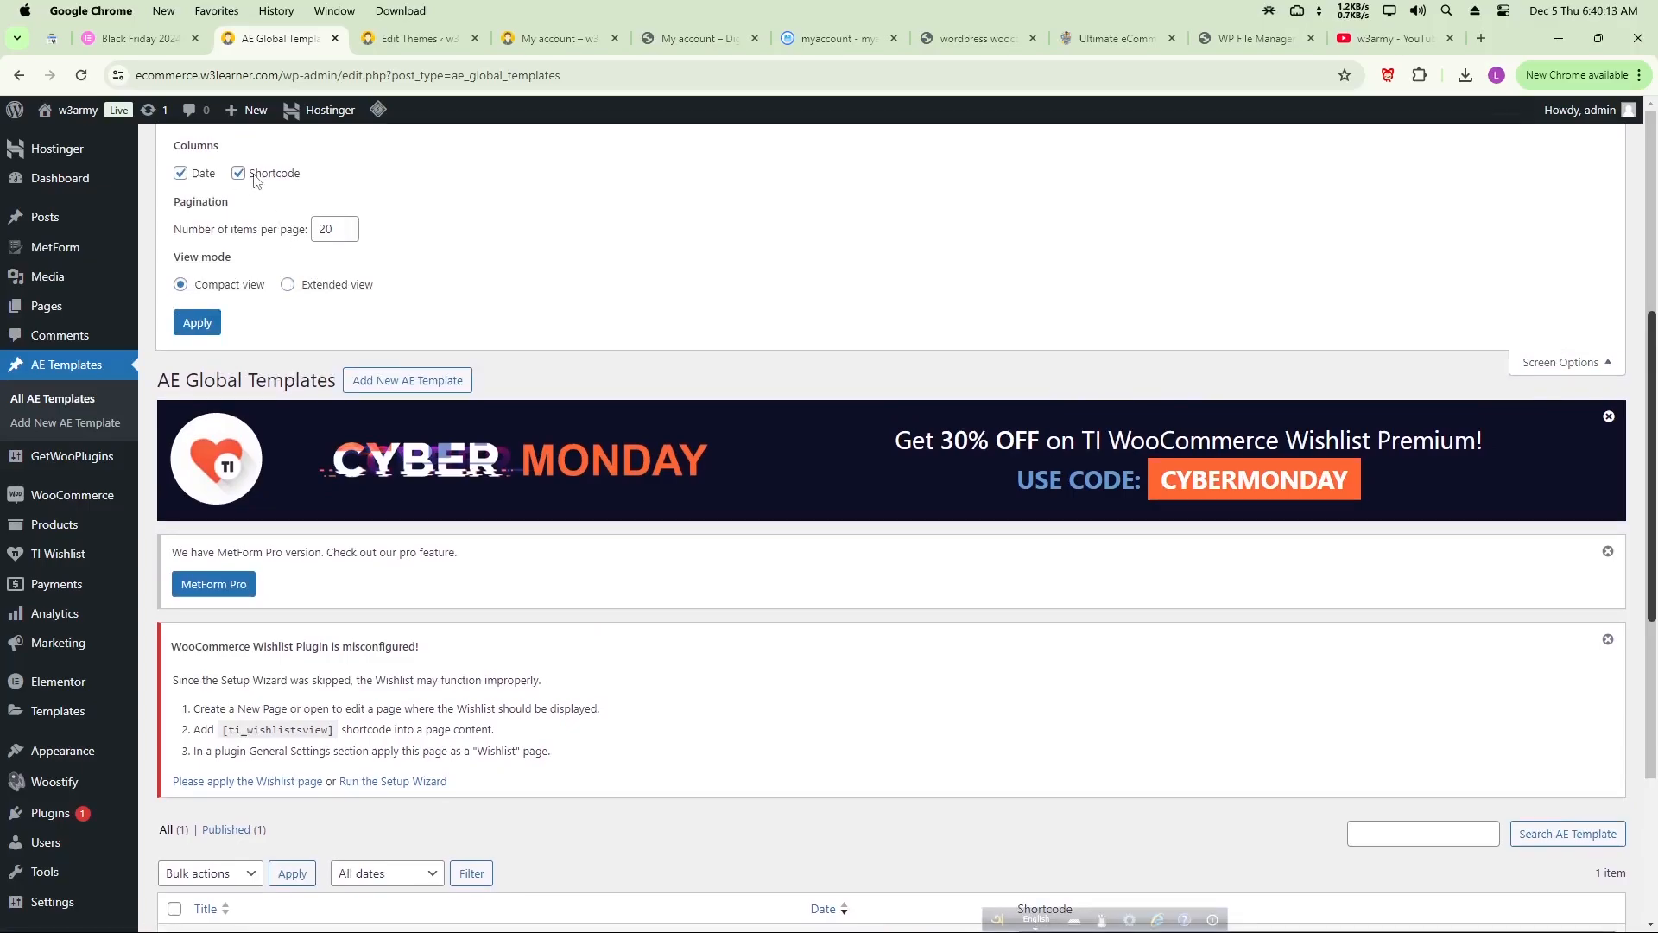
scroll(265, 718, "down", 2)
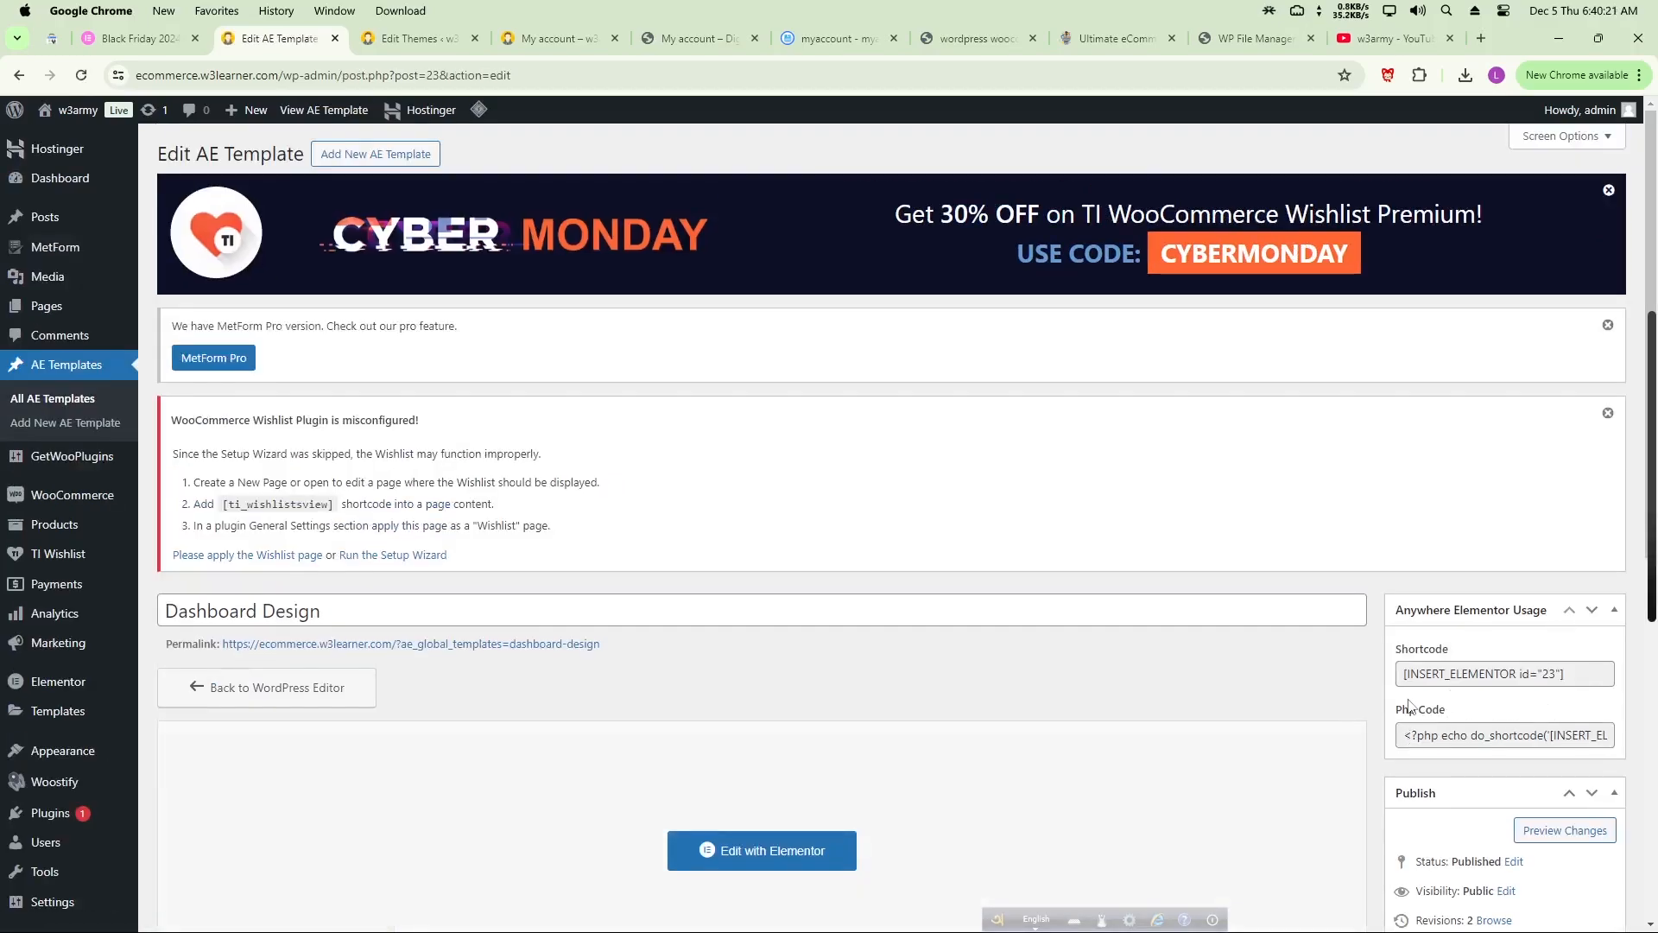
- Try pasting the Dashboard Design template's PHP code between the do_shortcode quotes in the child theme's functions.php, and undo the paste
double_click(1422, 737)
right_click(1422, 736)
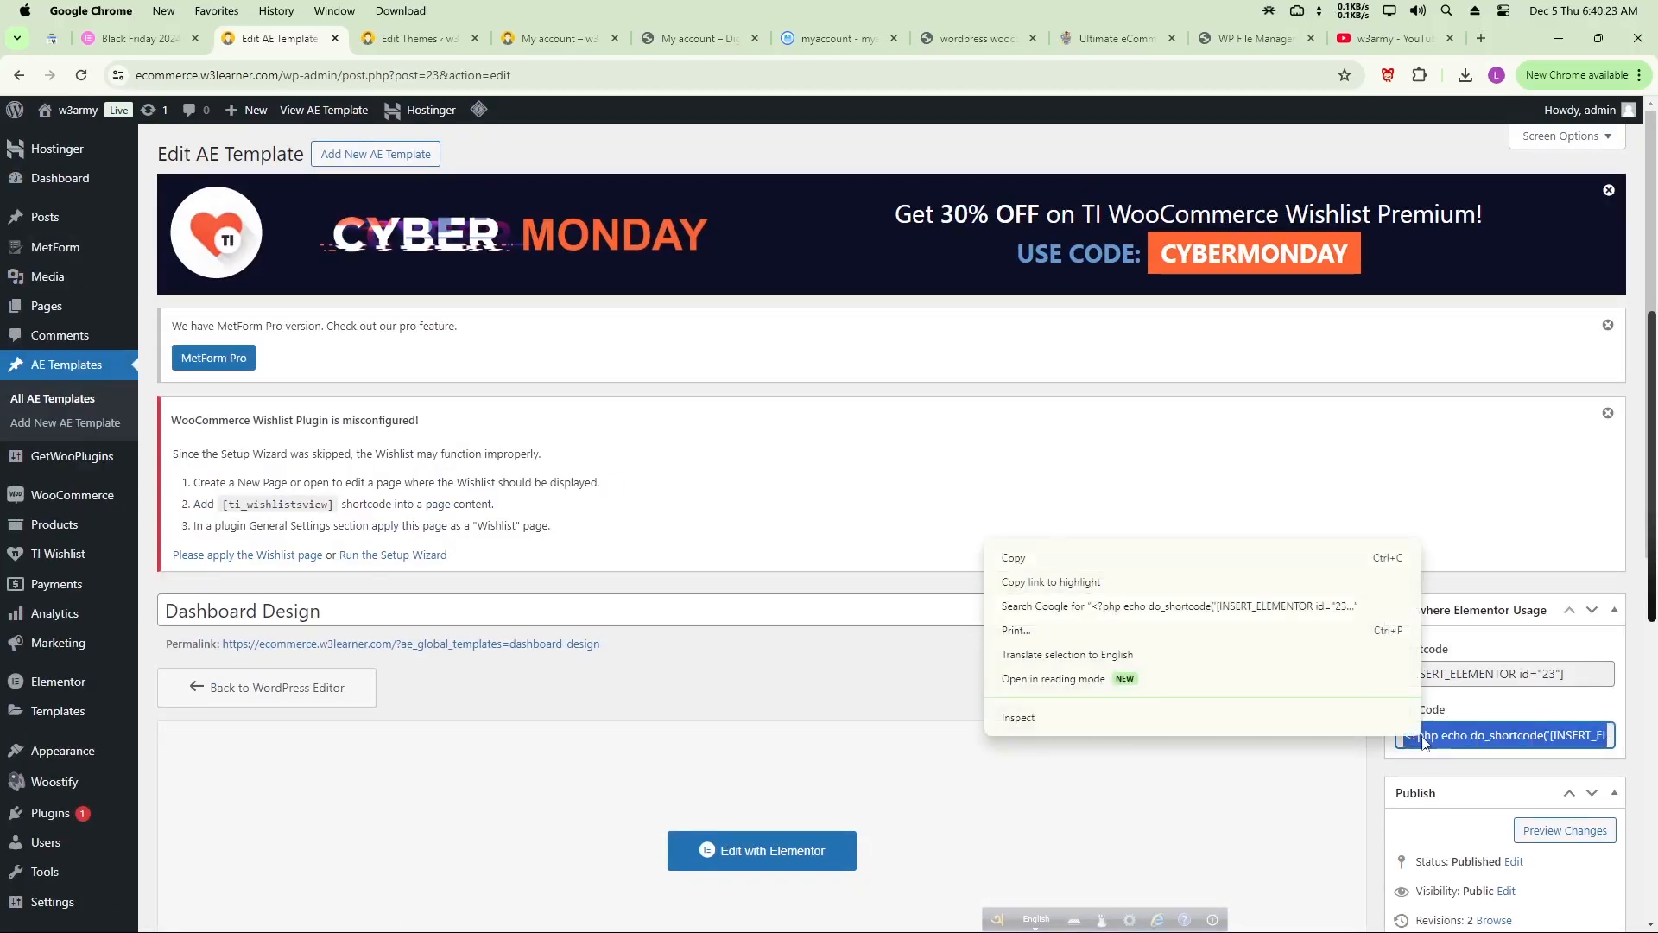
left_click(1082, 562)
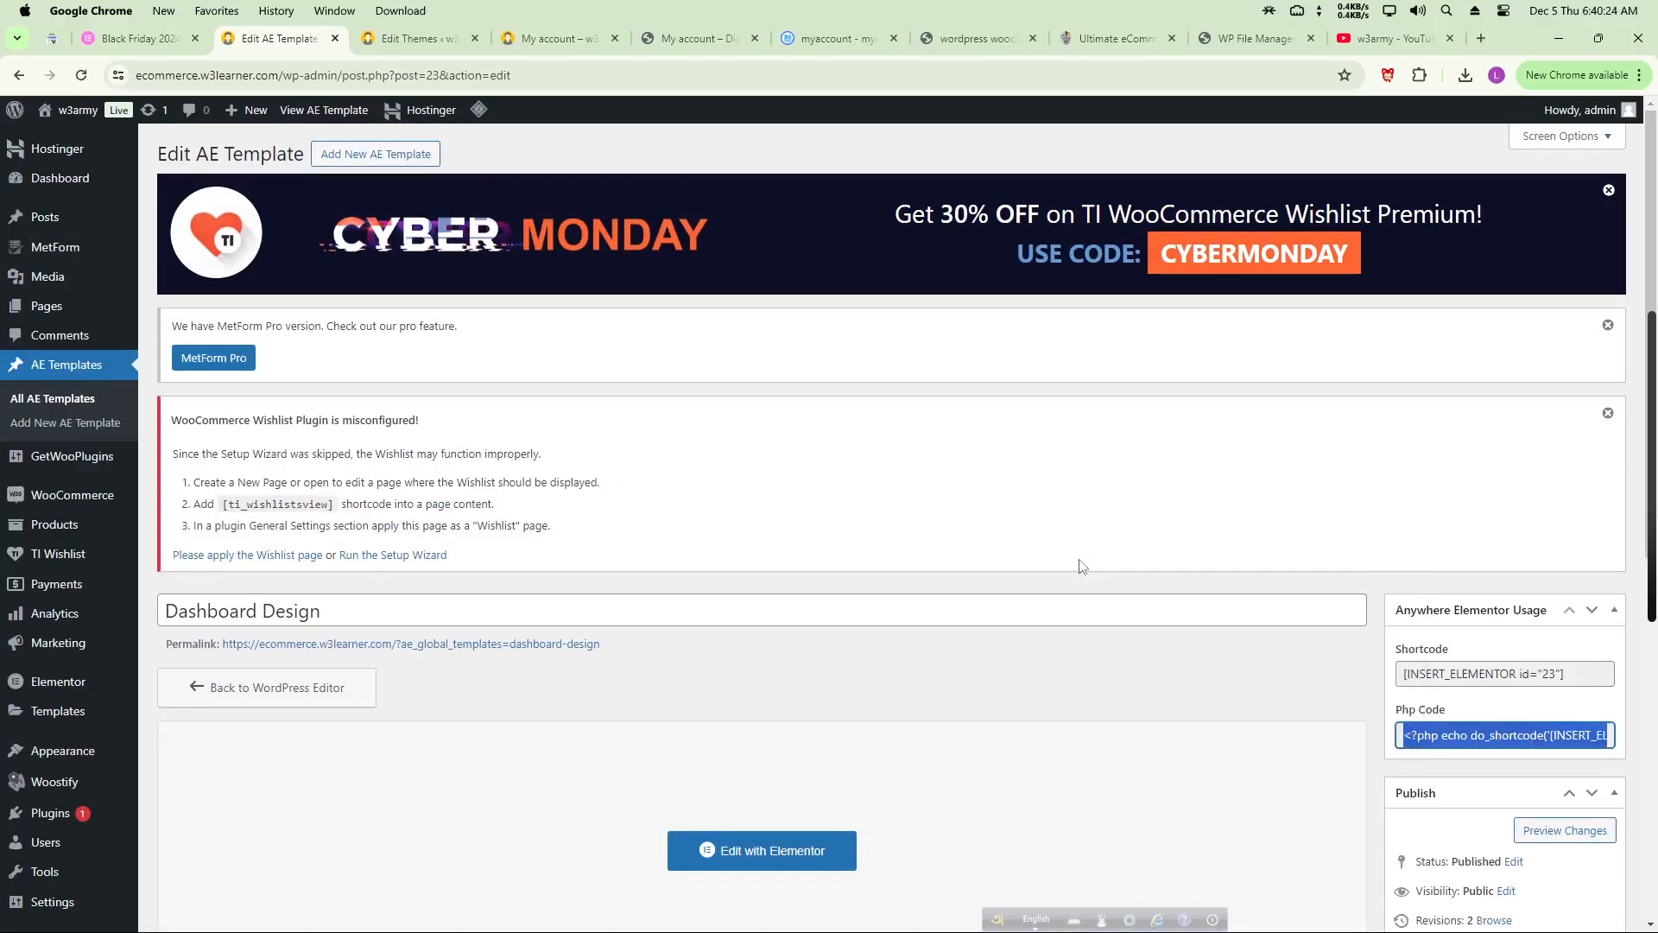
left_click(419, 38)
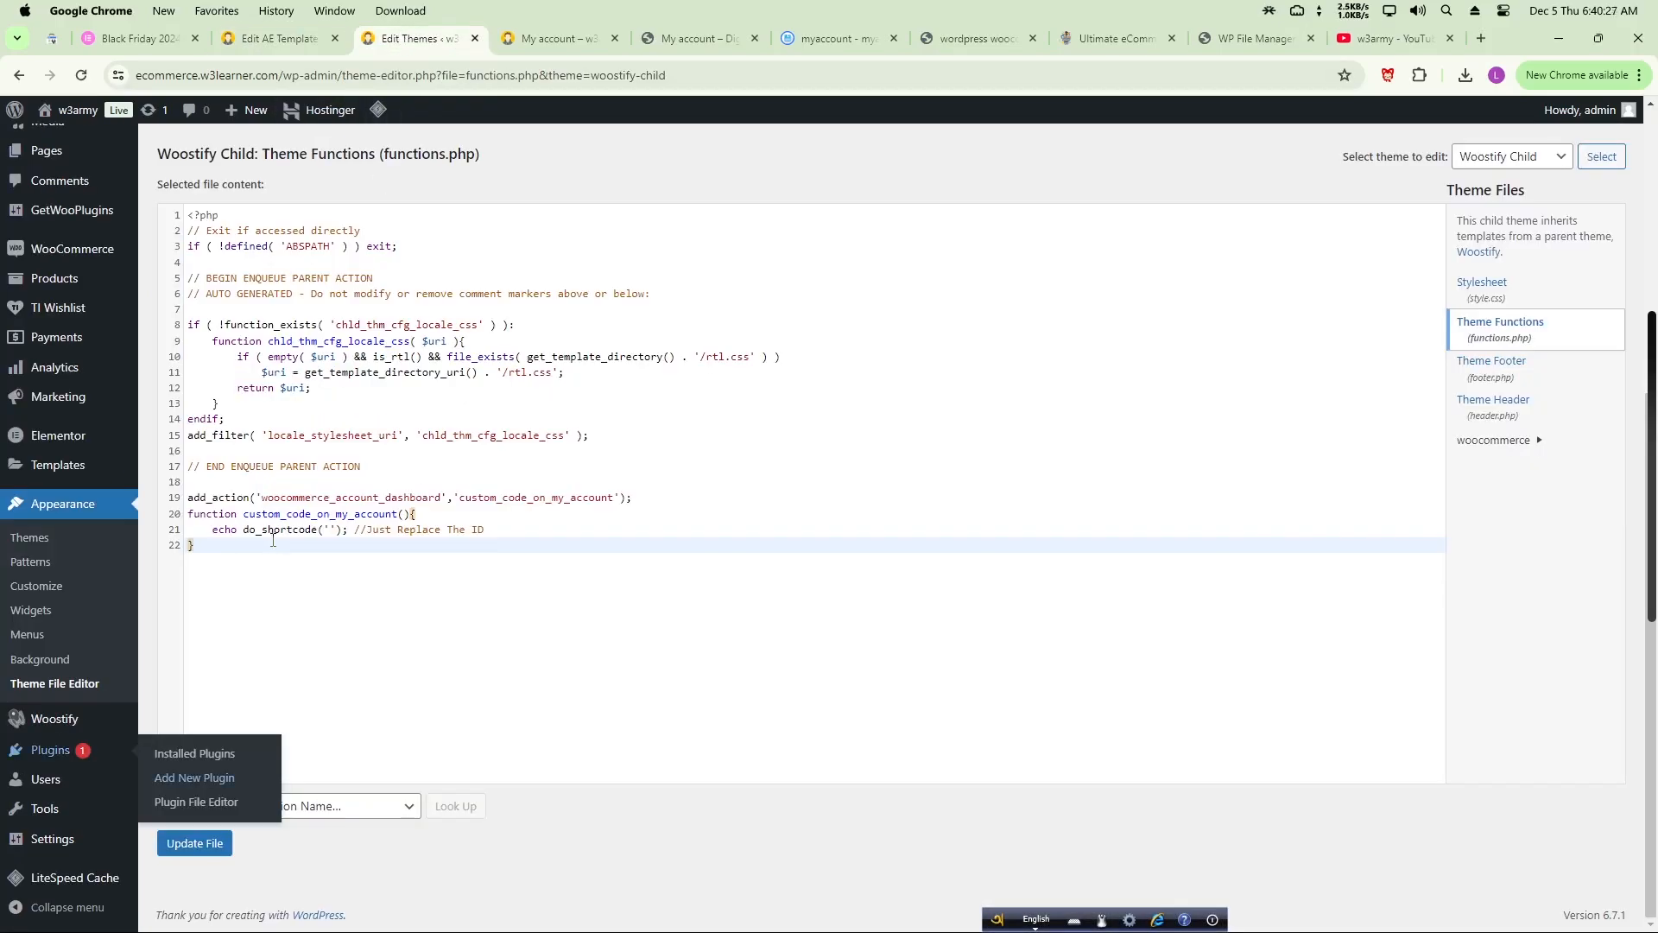
left_click(332, 528)
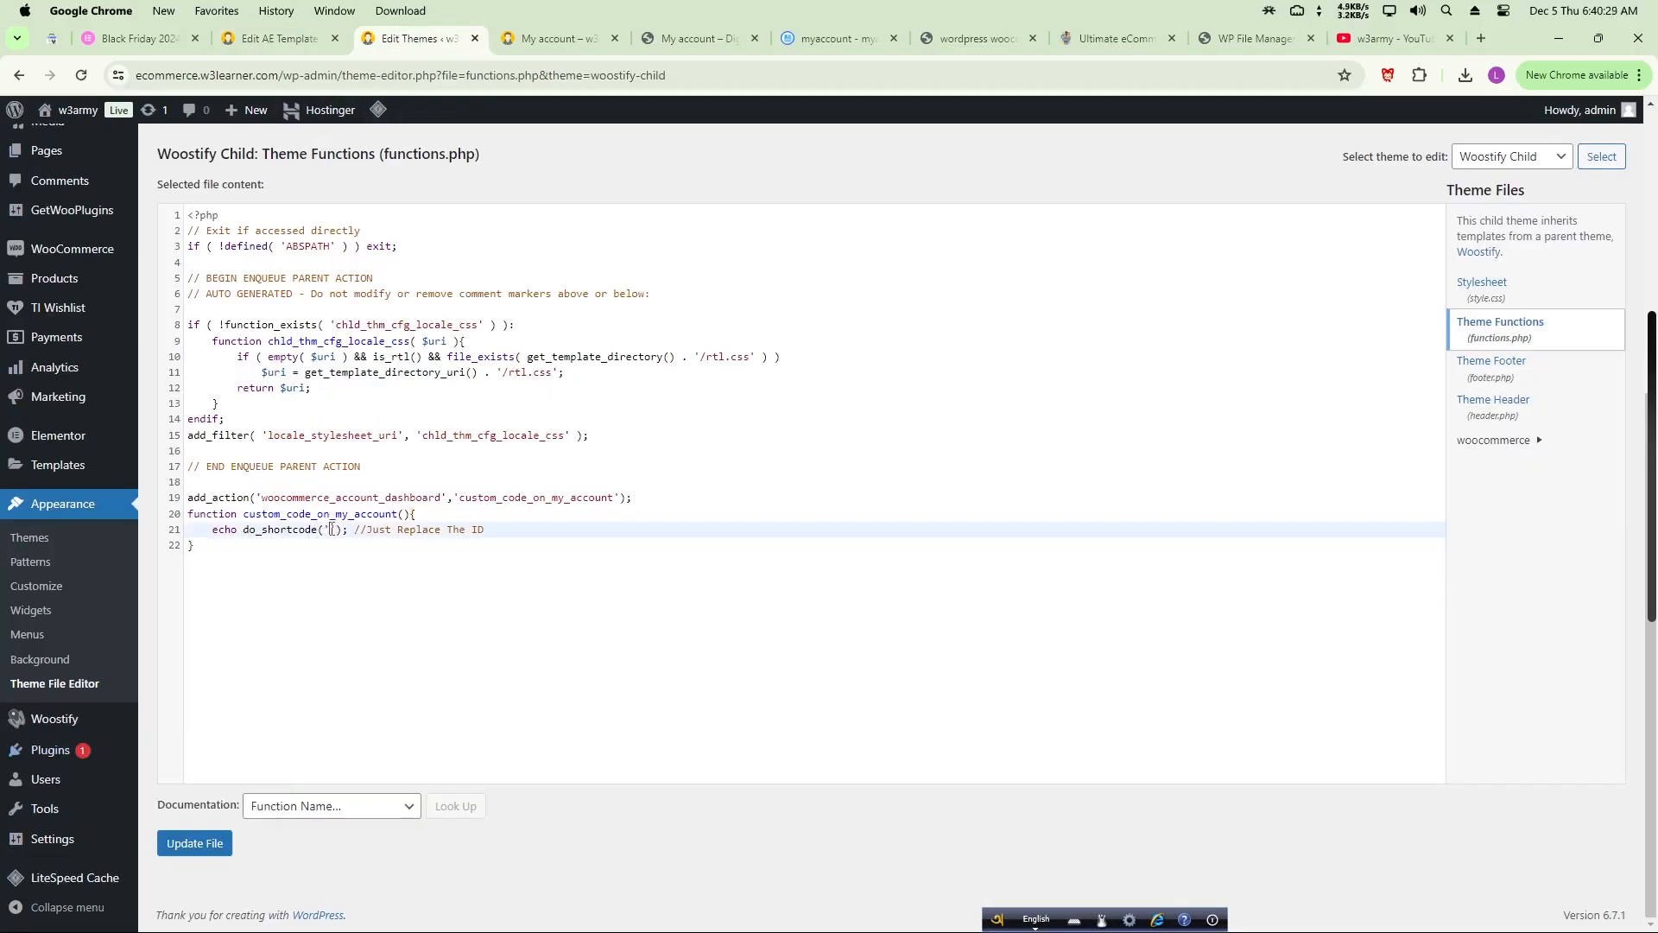
key("ctrl+v")
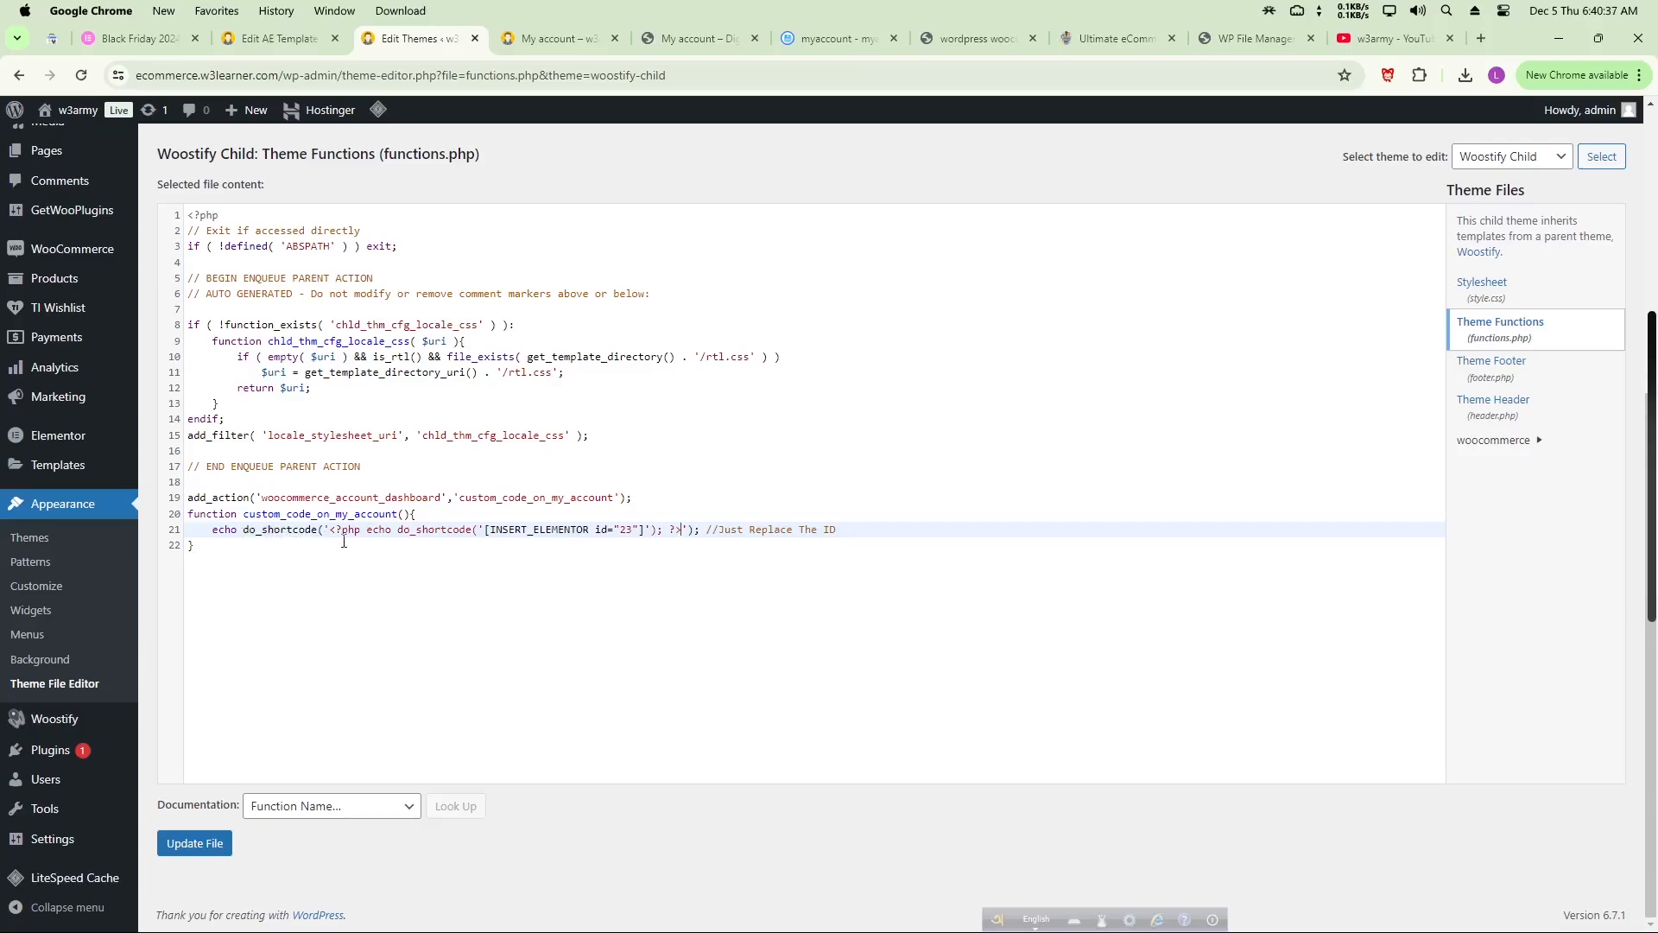
key("ctrl+z")
- Copy the template's shortcode [INSERT_ELEMENTOR id="23"] between the do_shortcode quotes in functions.php and update the file
left_click(279, 38)
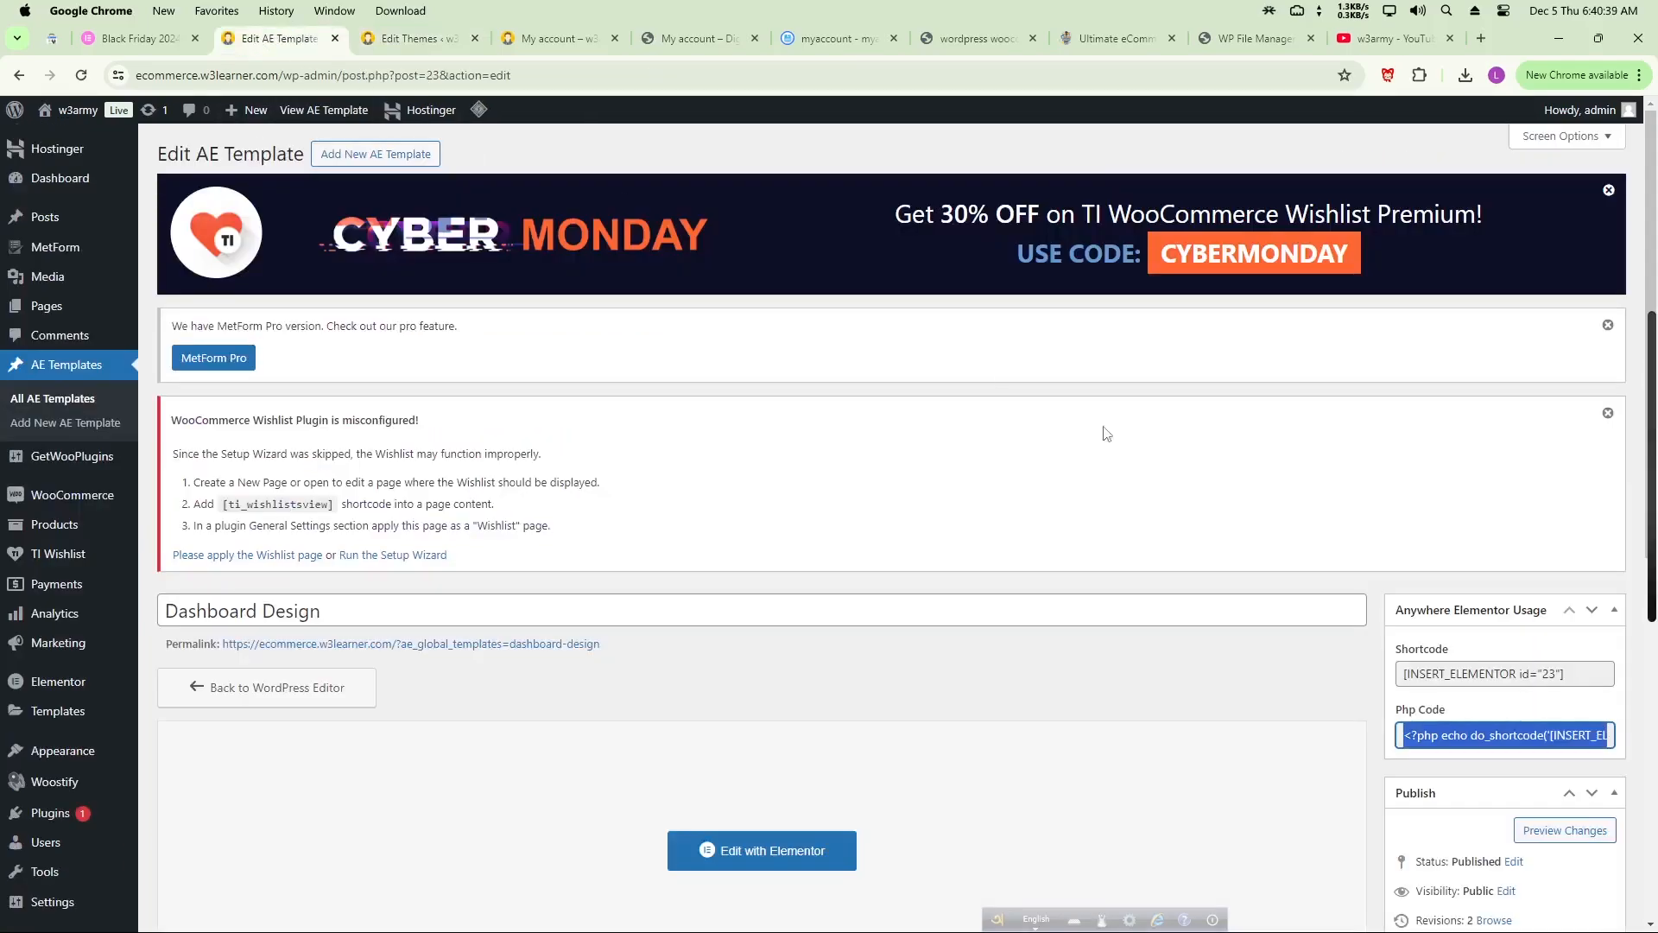
left_click(1460, 682)
left_click(405, 38)
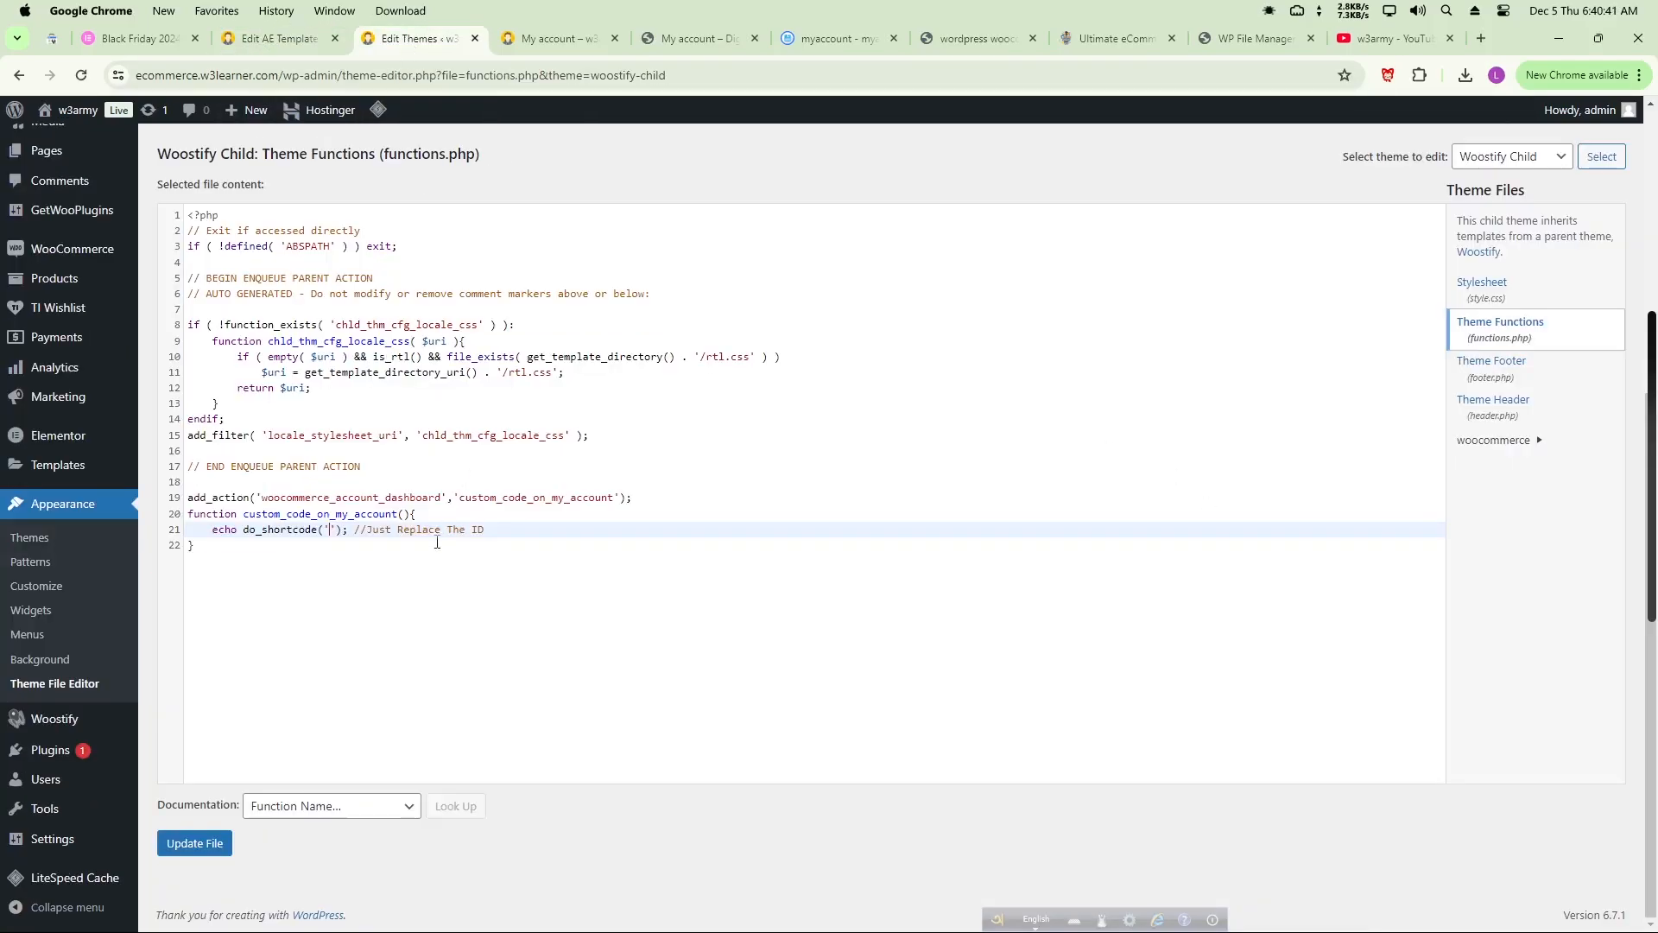
key("ctrl+v")
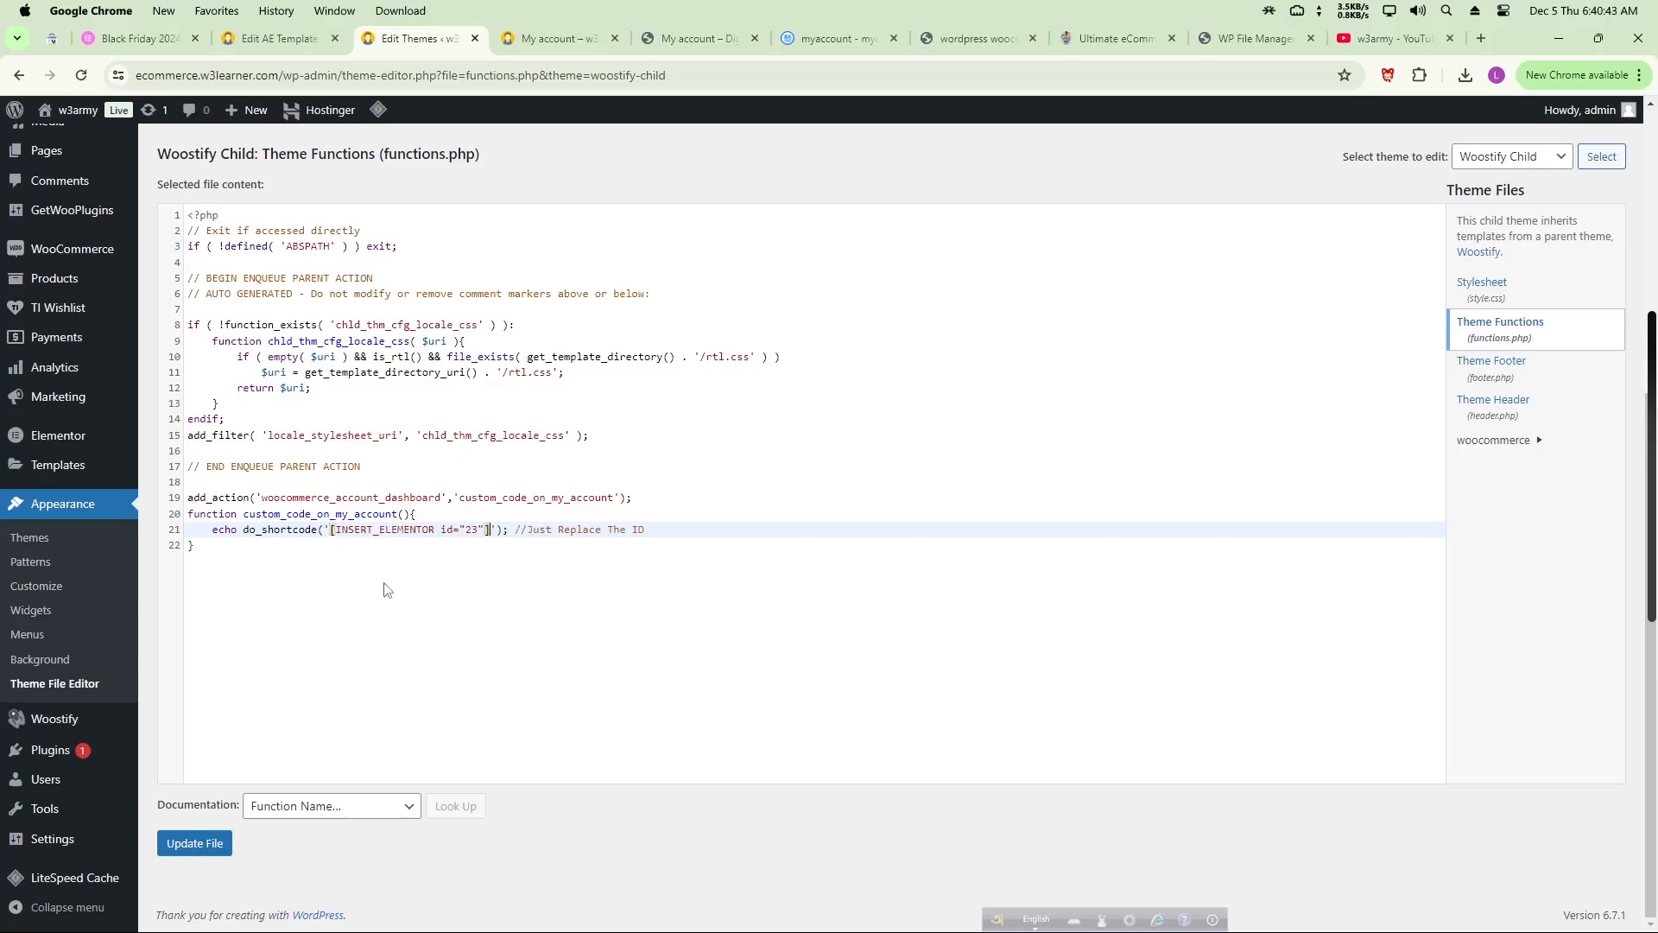
left_click(204, 853)
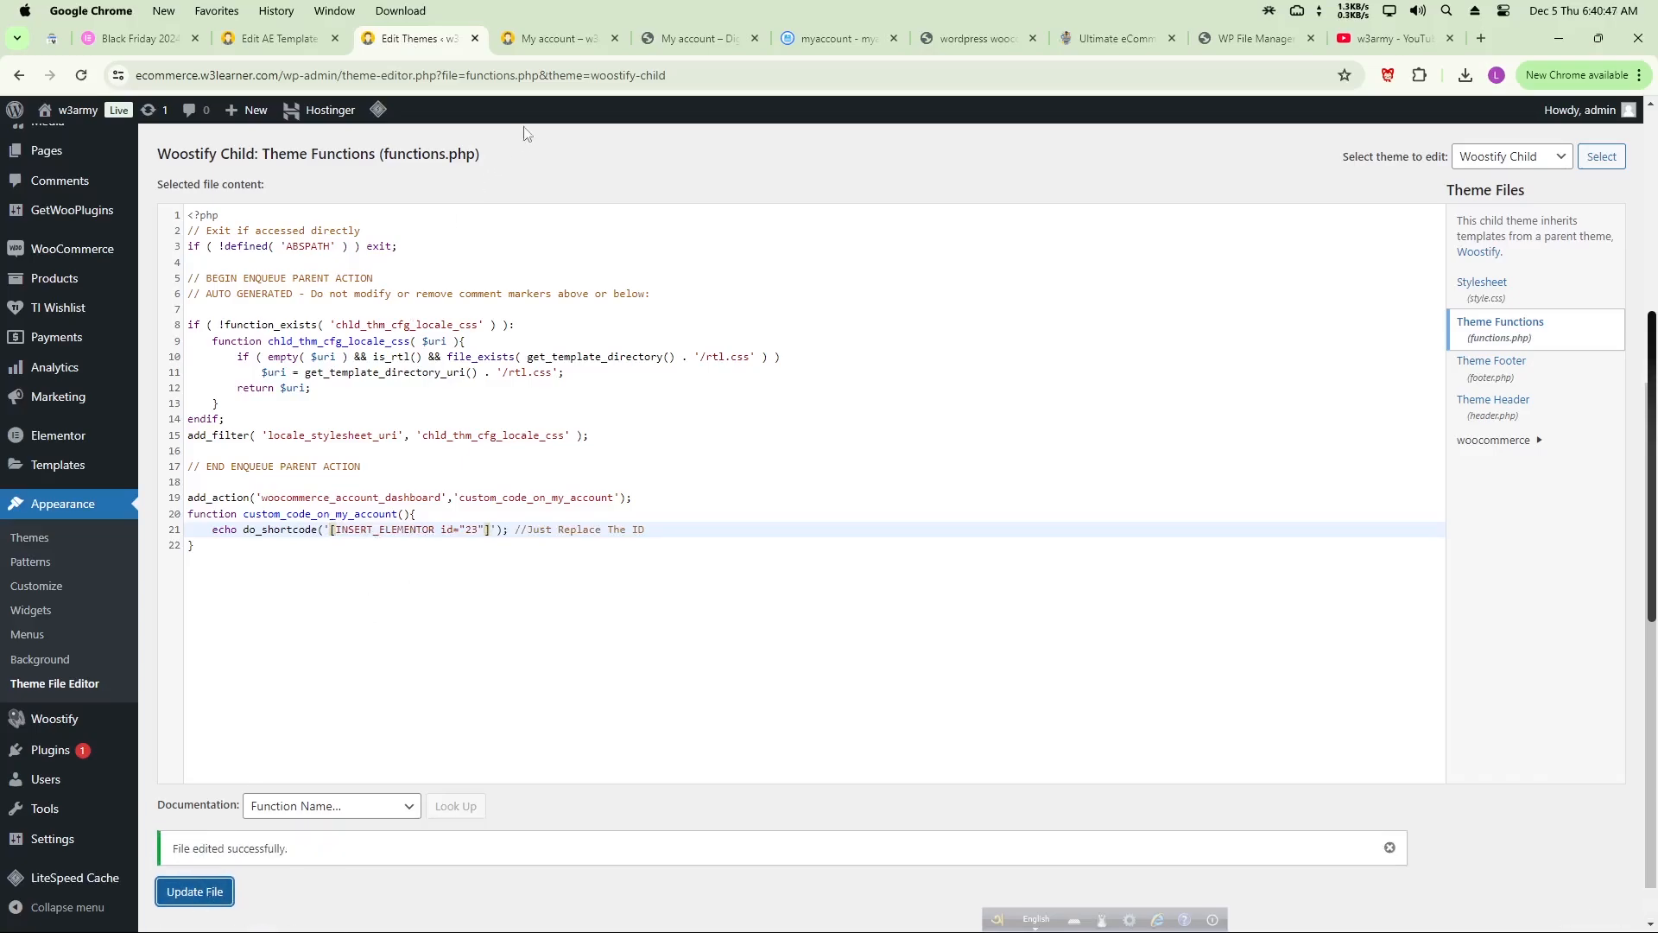
- Reload the store's My account page and examine the custom dashboard from top to bottom
left_click(556, 45)
left_click(81, 76)
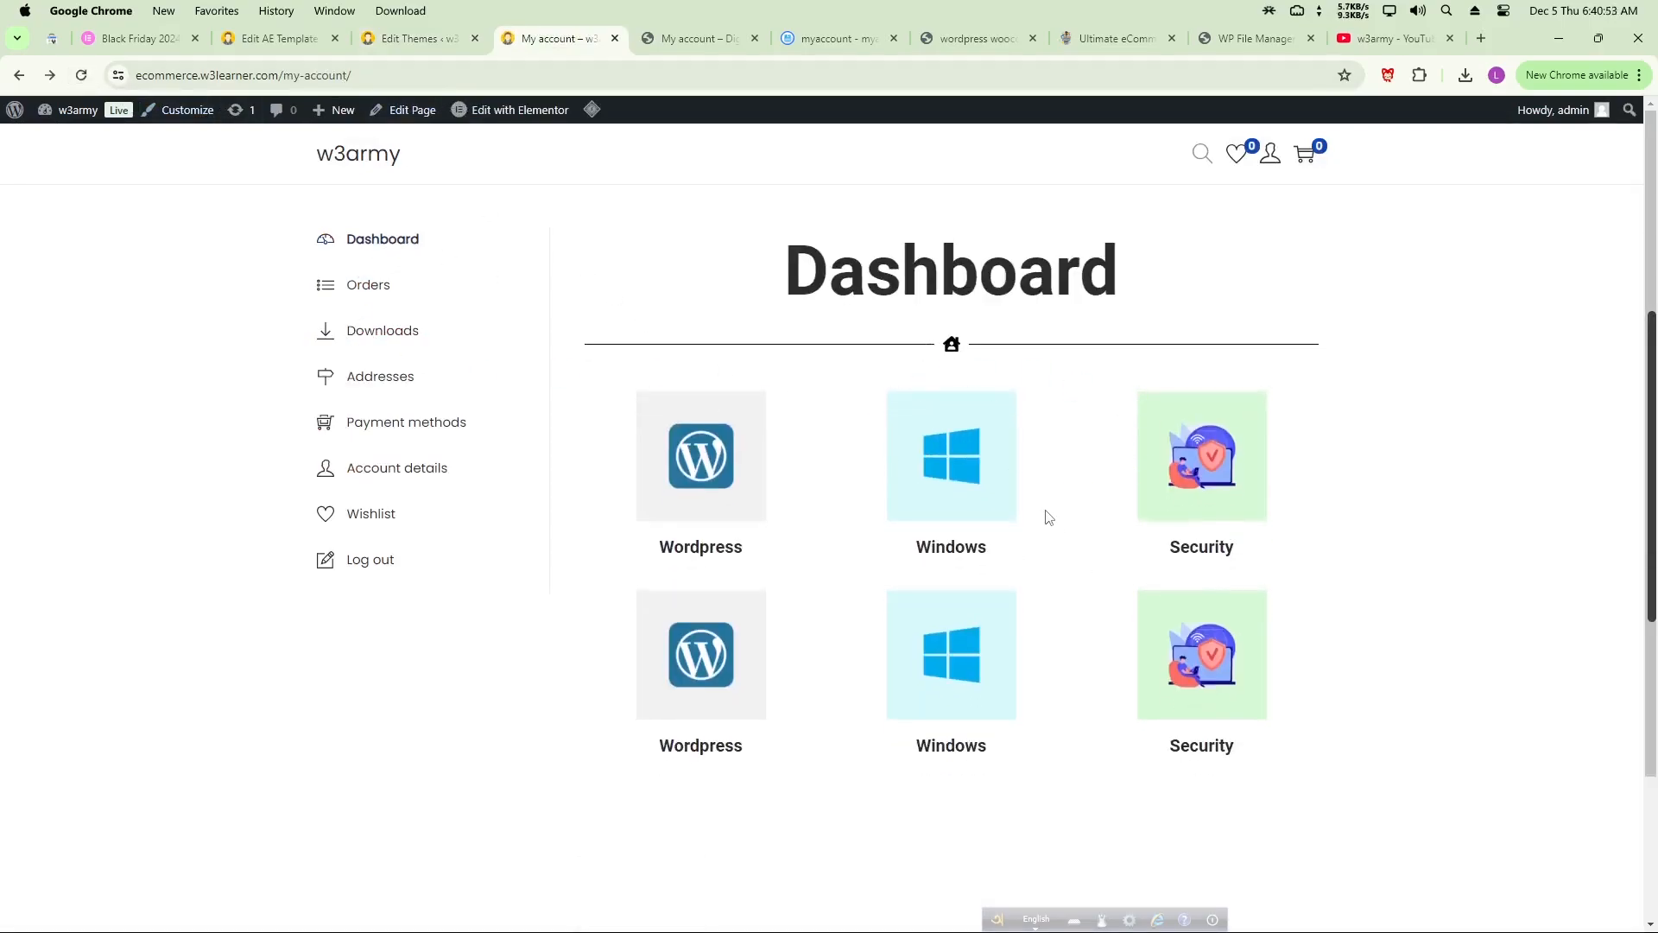
scroll(1047, 514, "down", 2)
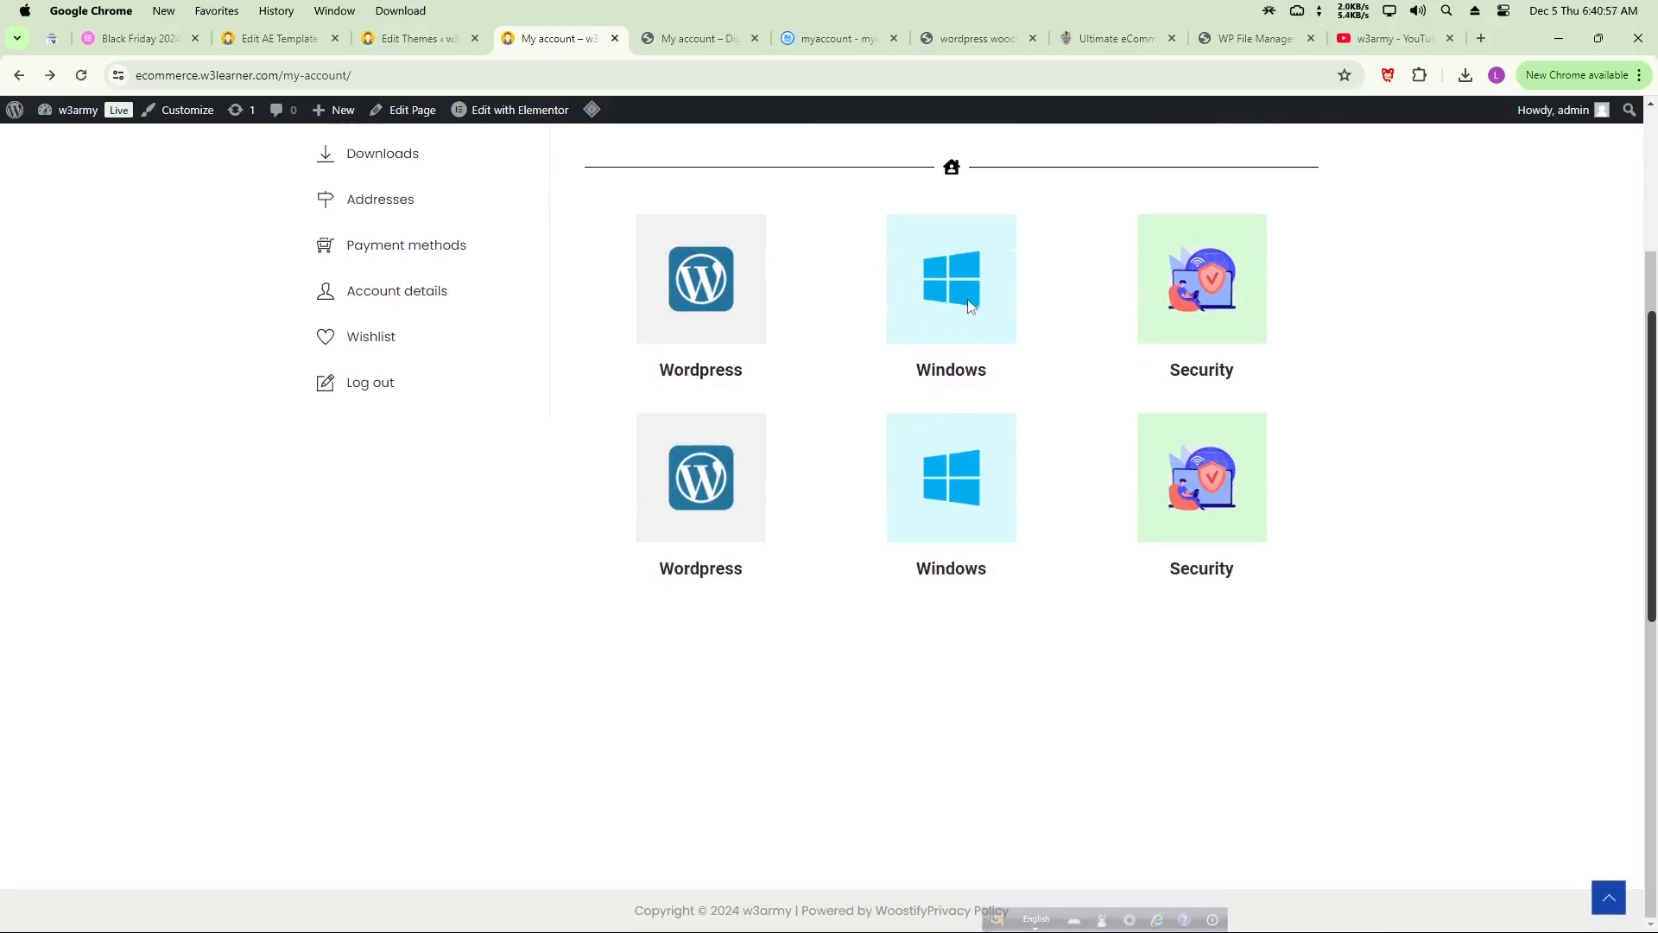
scroll(965, 520, "up", 2)
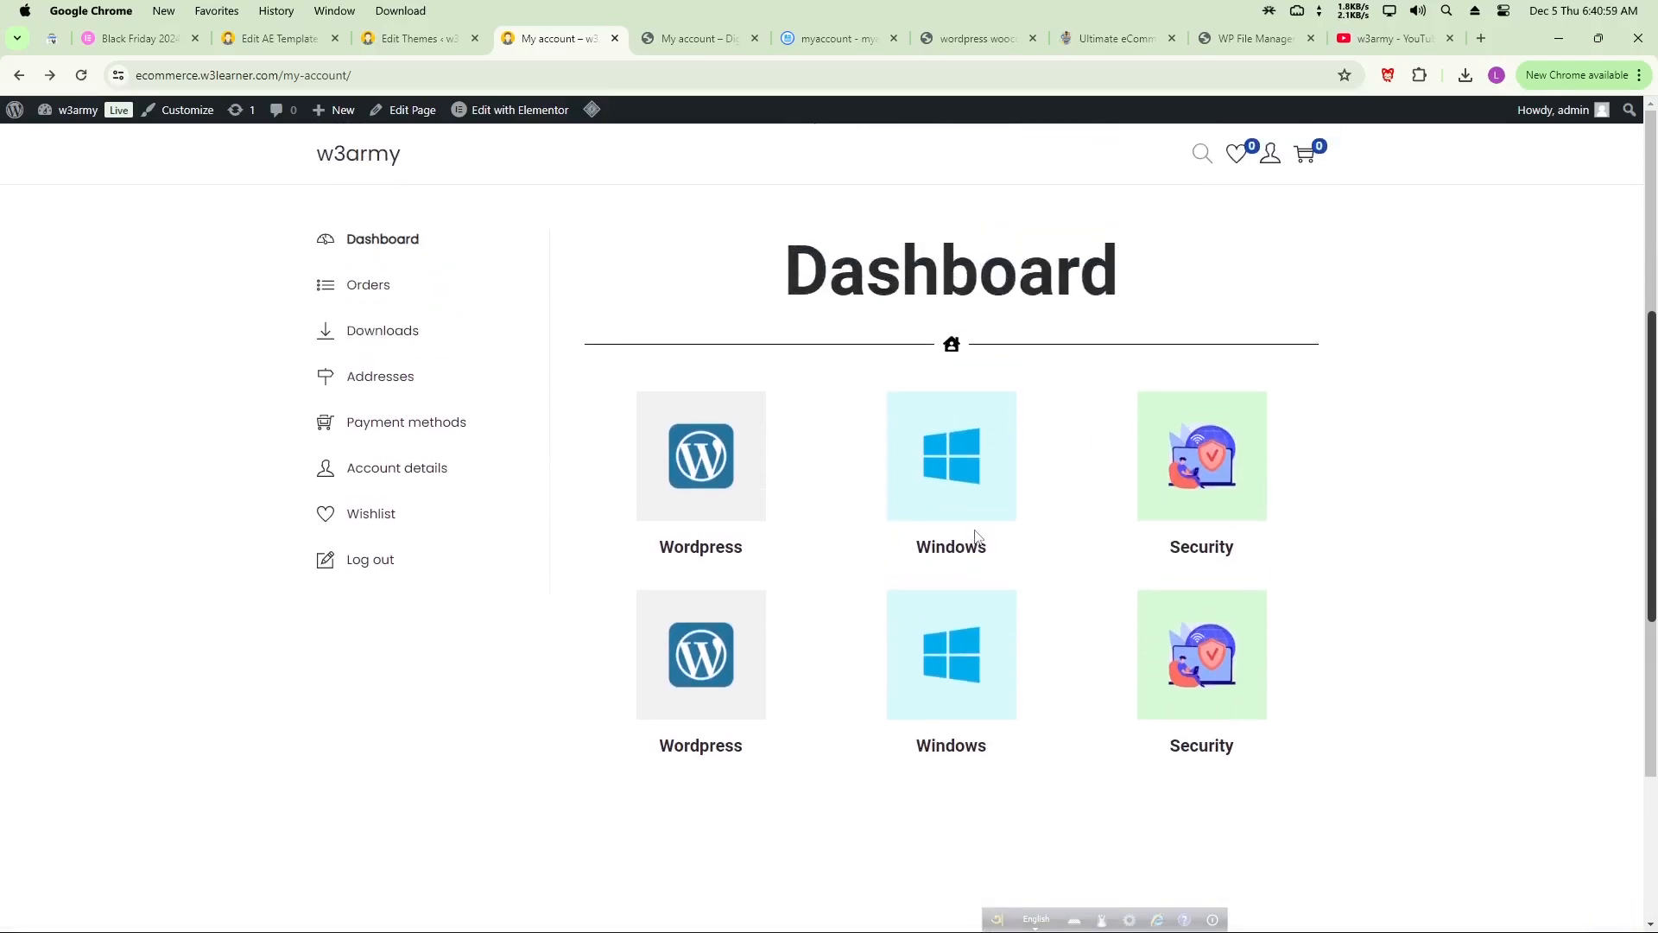